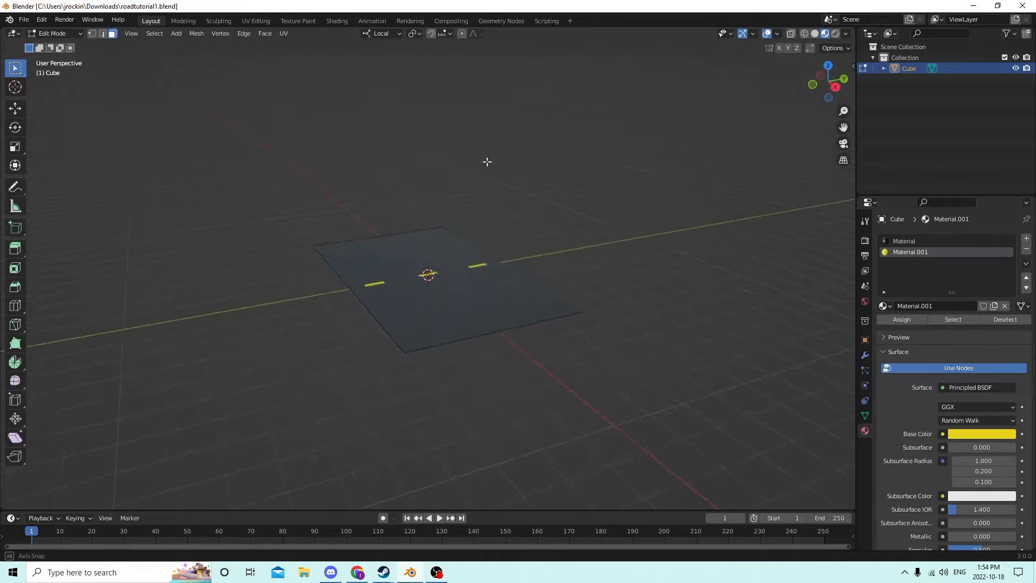
- Return to Object Mode, add a cube mesh and move it along X to the road's outer edge
middle_drag(520, 171, 406, 225)
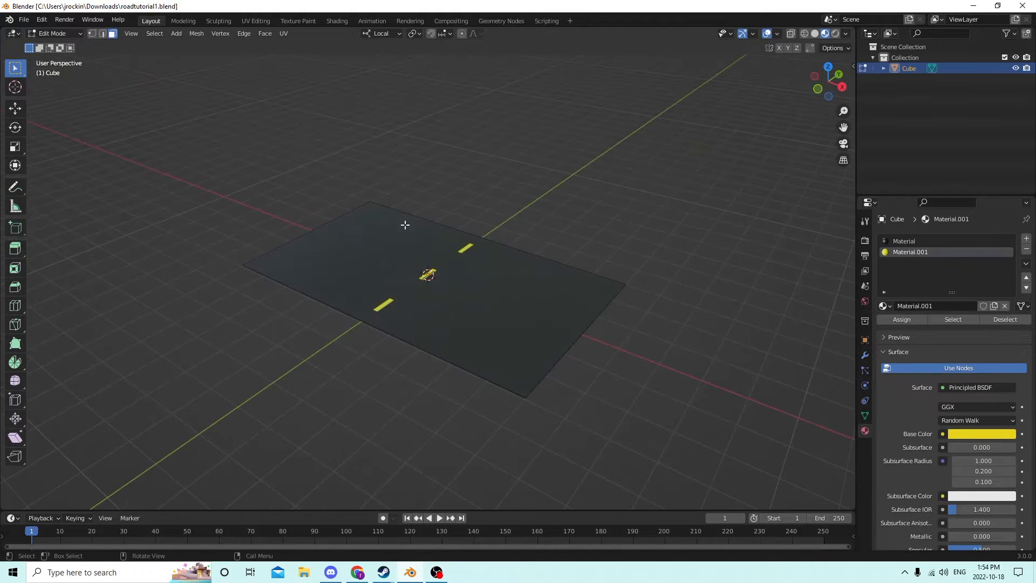
key(Tab)
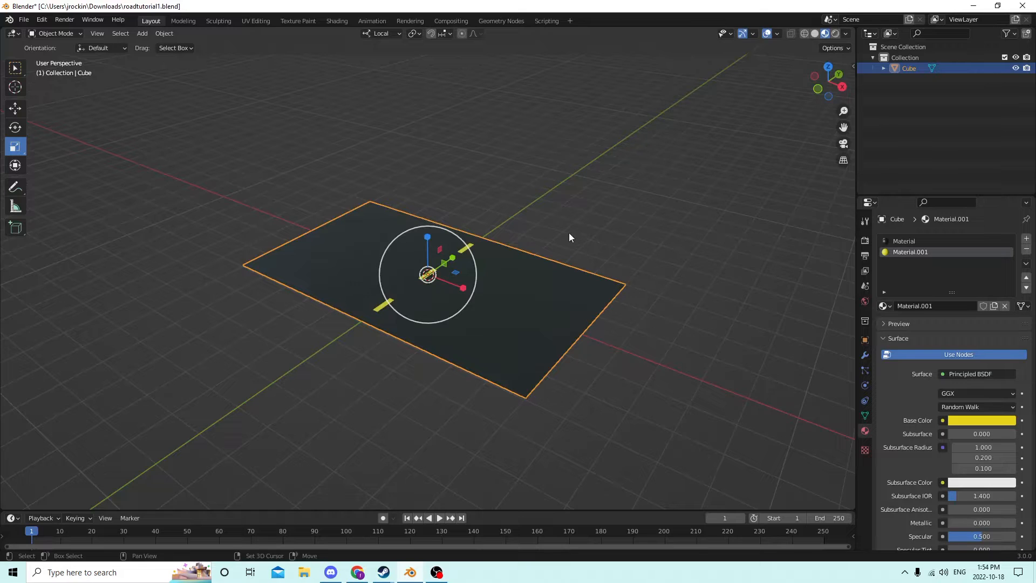
key(shift+a)
mouse_move(587, 232)
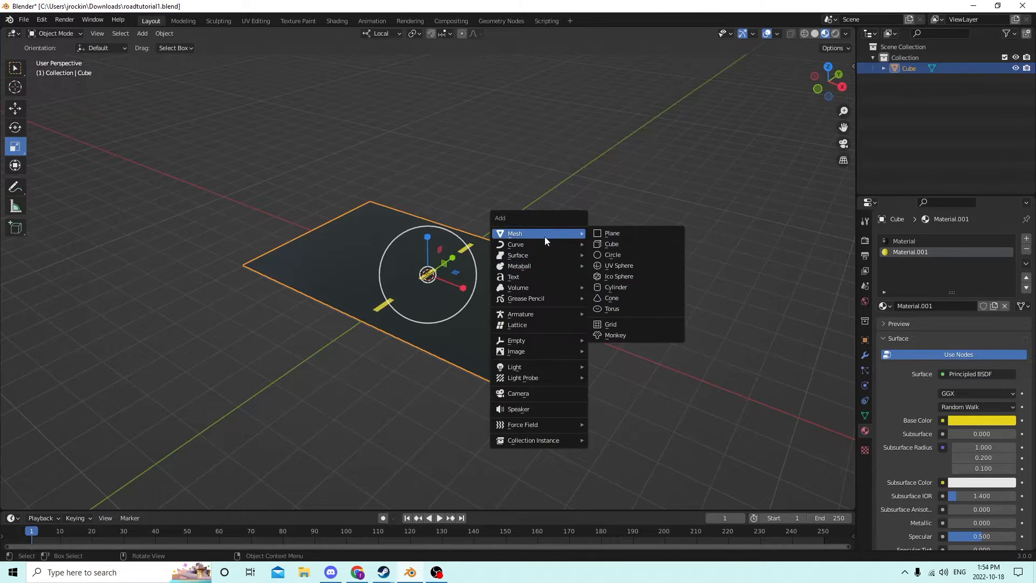
click(602, 244)
middle_drag(592, 232, 486, 264)
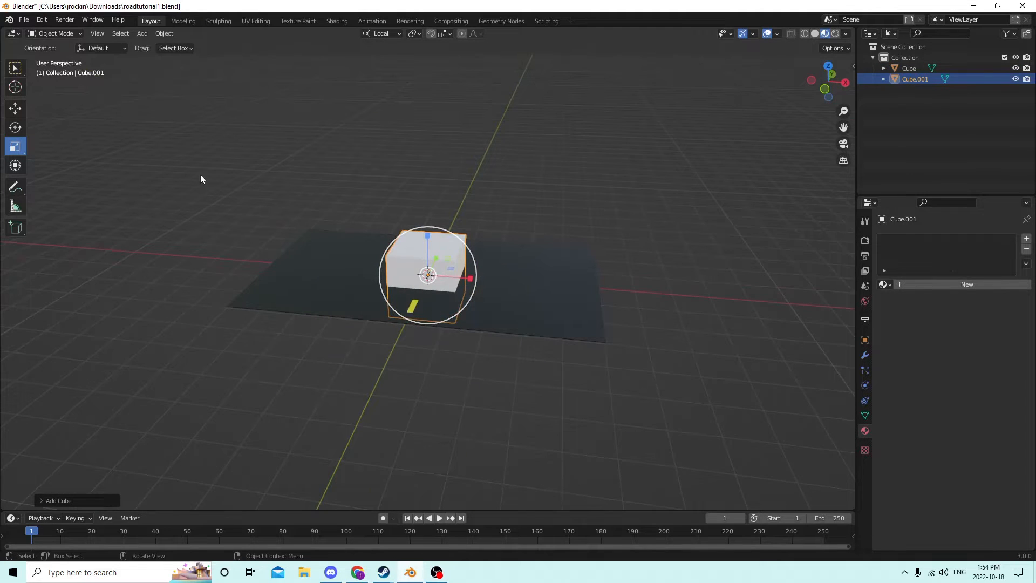
click(14, 108)
middle_drag(146, 117, 335, 176)
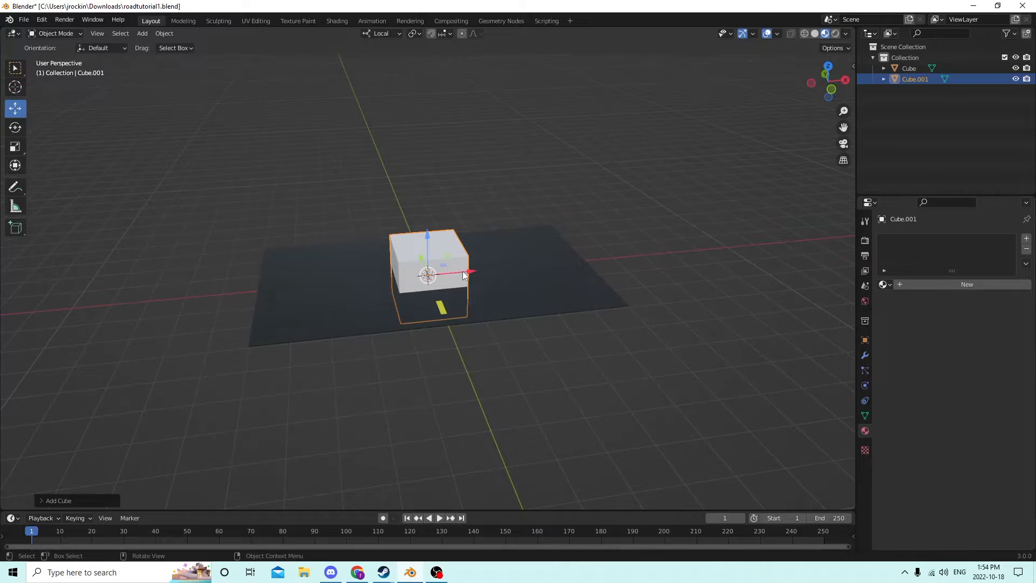
drag(463, 275, 656, 267)
- Scale the cube down along Z into a flat slab
middle_drag(656, 267, 97, 120)
click(14, 154)
middle_drag(467, 157, 568, 166)
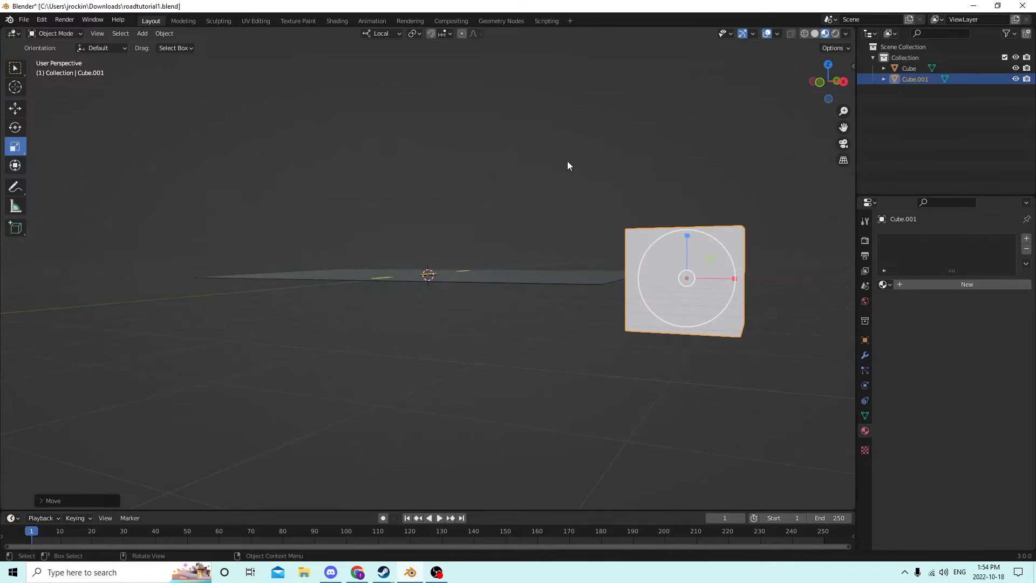
drag(685, 234, 689, 274)
middle_drag(686, 235, 682, 260)
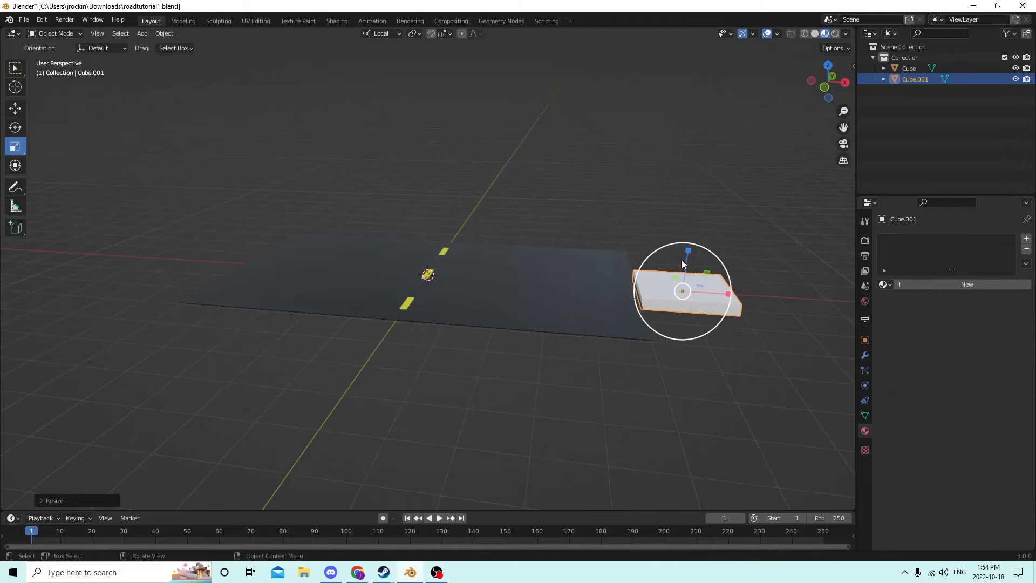
- Raise the slab slightly along Z so it sits beside the road at surface height
click(15, 108)
middle_drag(555, 160, 611, 176)
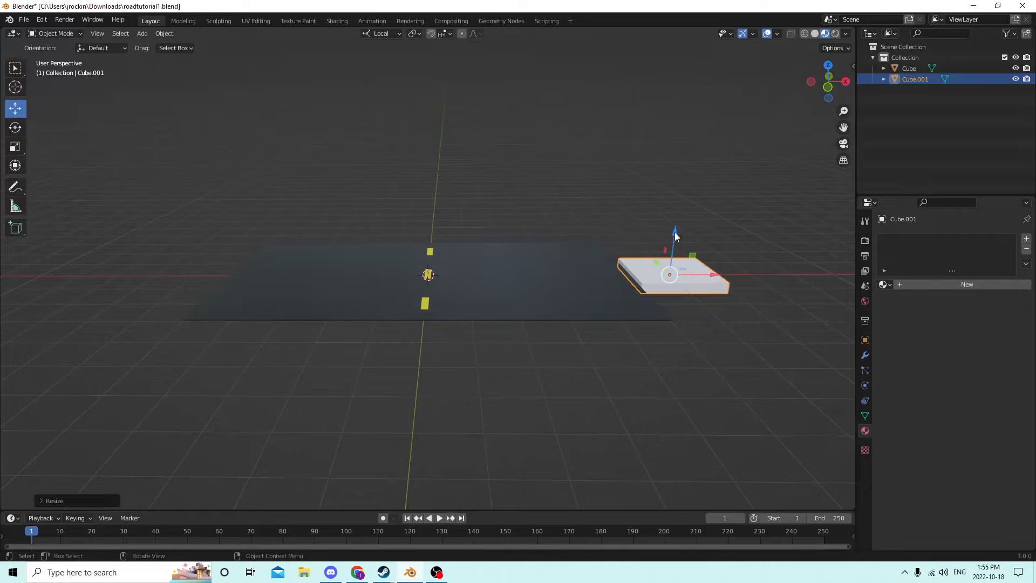
drag(674, 236, 673, 224)
middle_drag(673, 224, 465, 352)
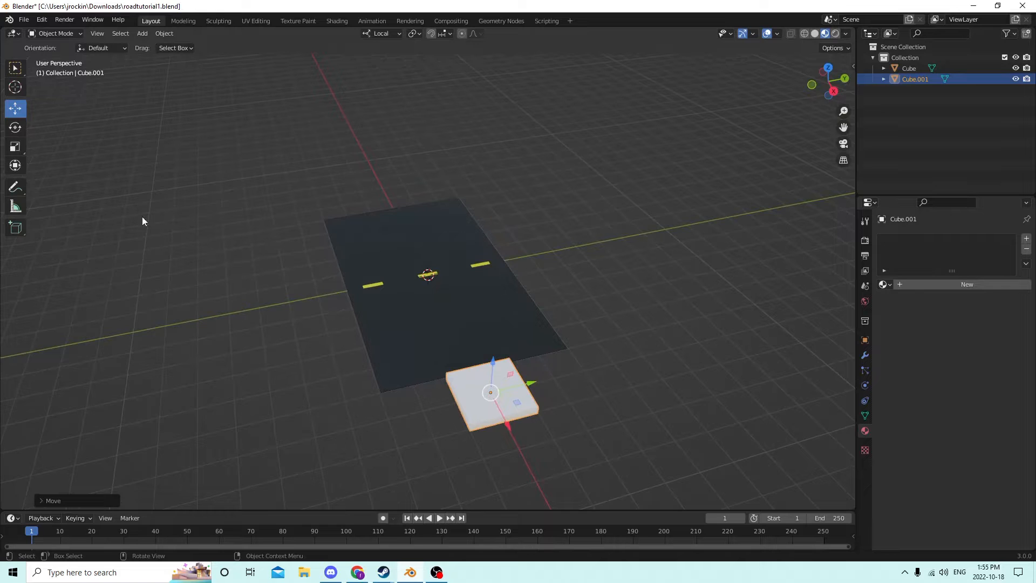
- Stretch the slab along Y so it spans the full length of the road's edge
click(13, 152)
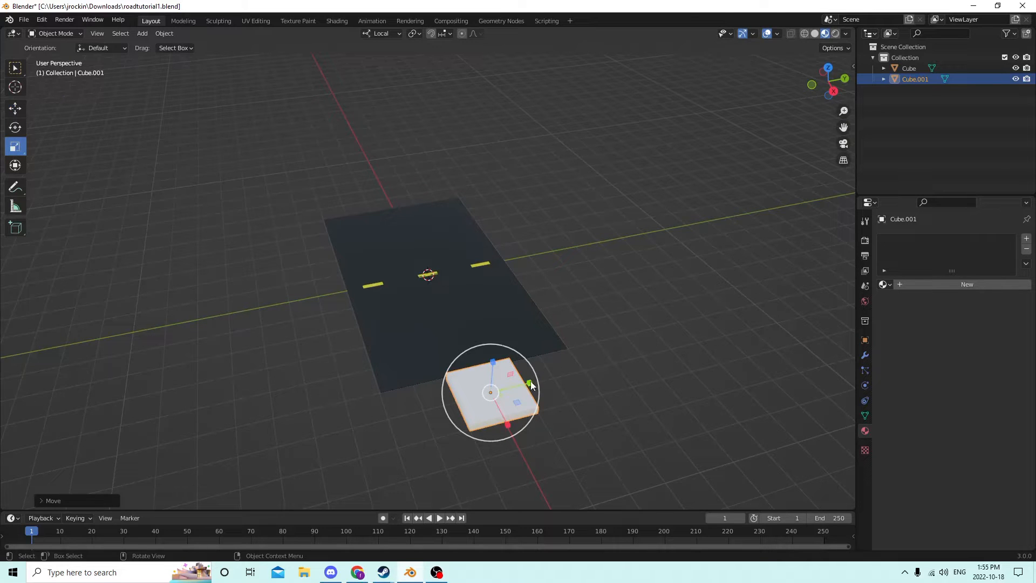
middle_drag(541, 361, 518, 316)
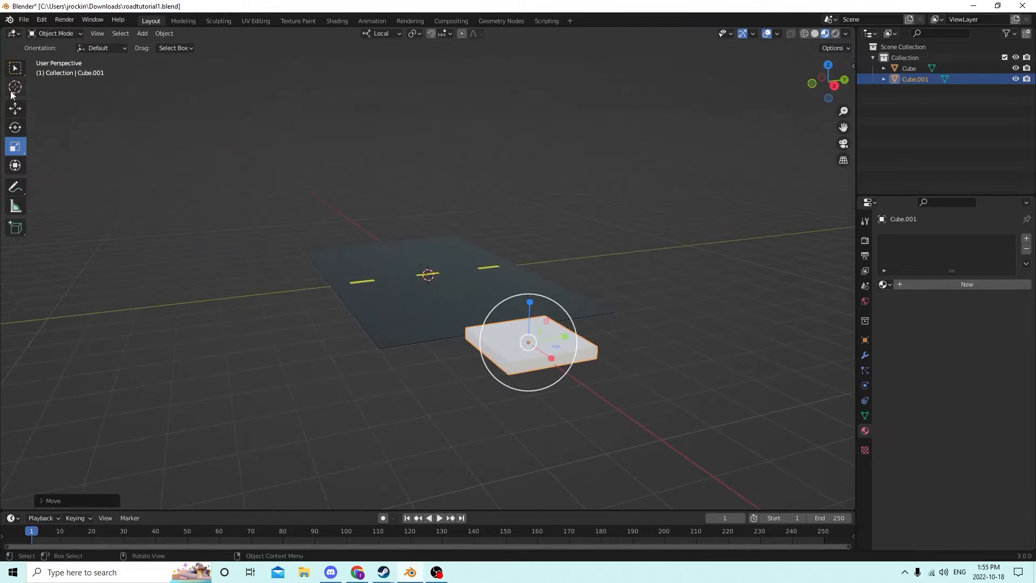
click(14, 108)
middle_drag(469, 163, 479, 352)
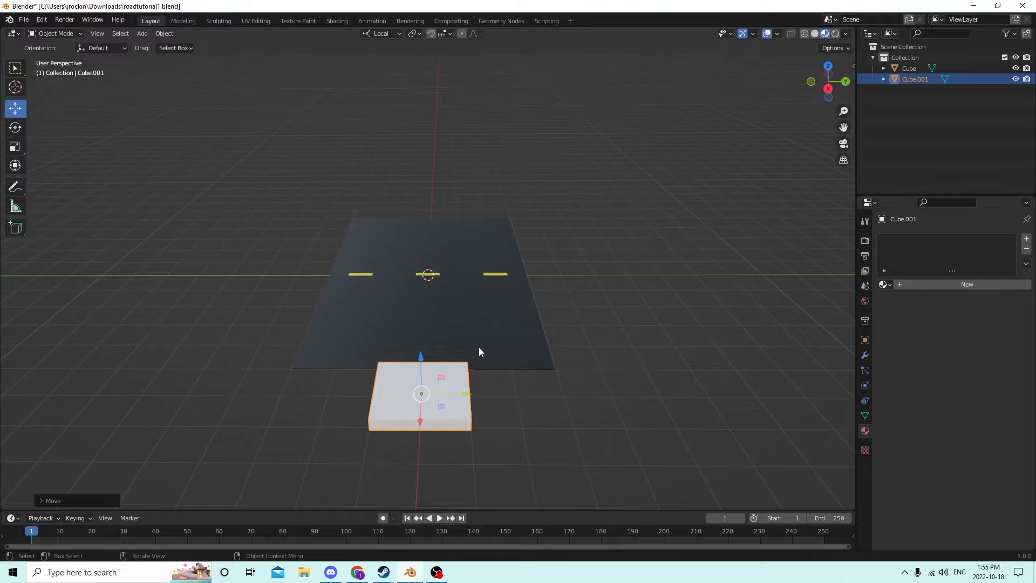
click(415, 379)
click(15, 147)
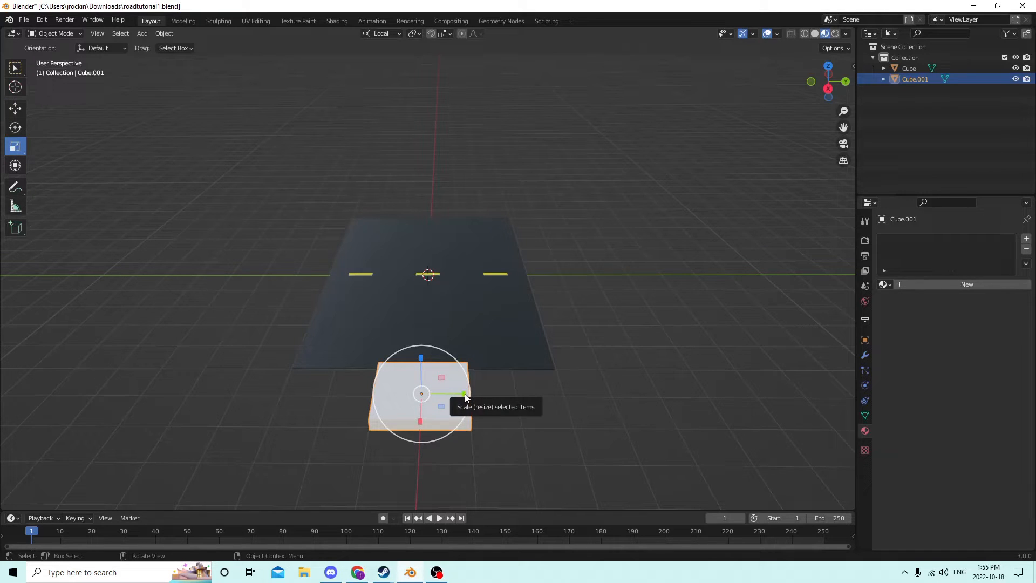
drag(466, 396, 561, 397)
middle_drag(369, 314, 475, 309)
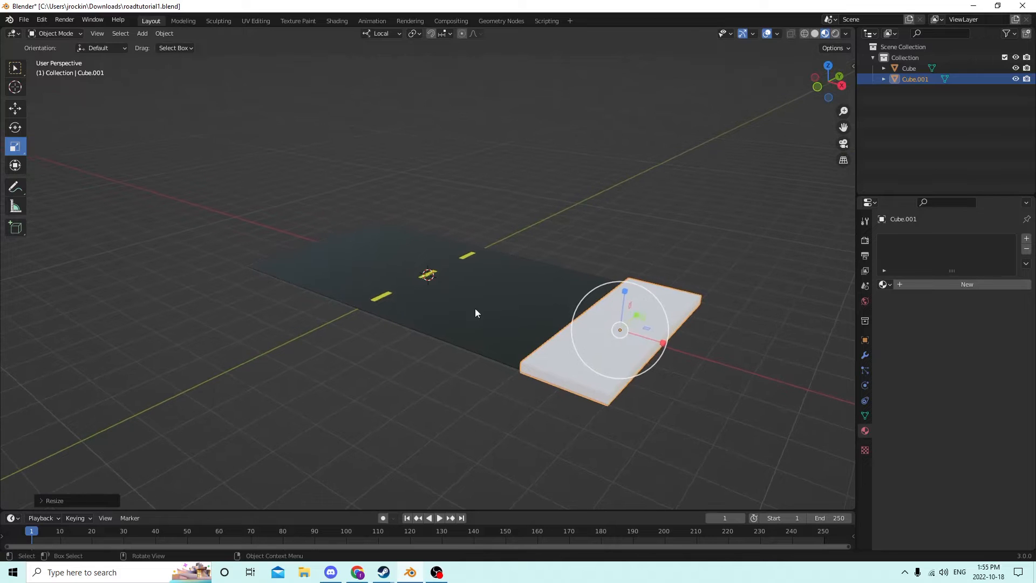
key(Tab)
middle_drag(754, 347, 726, 329)
middle_drag(621, 328, 493, 324)
click(600, 346)
key(Tab)
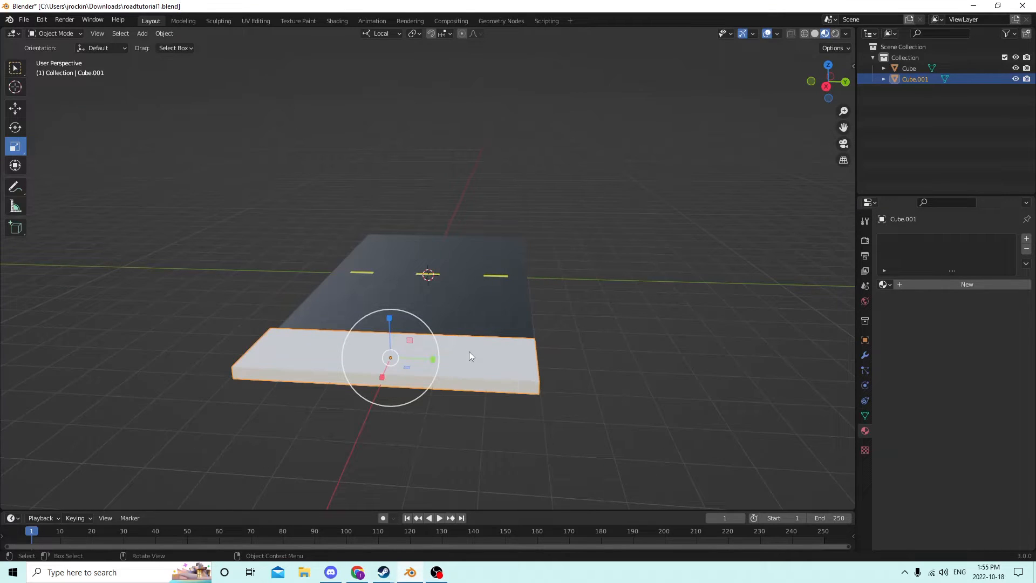
key(Tab)
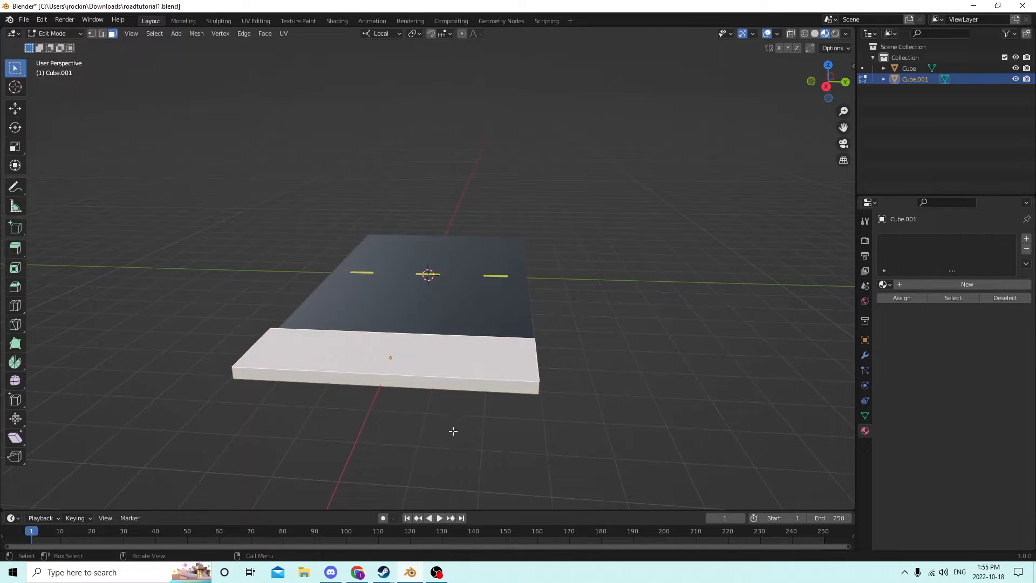
middle_drag(391, 351, 483, 382)
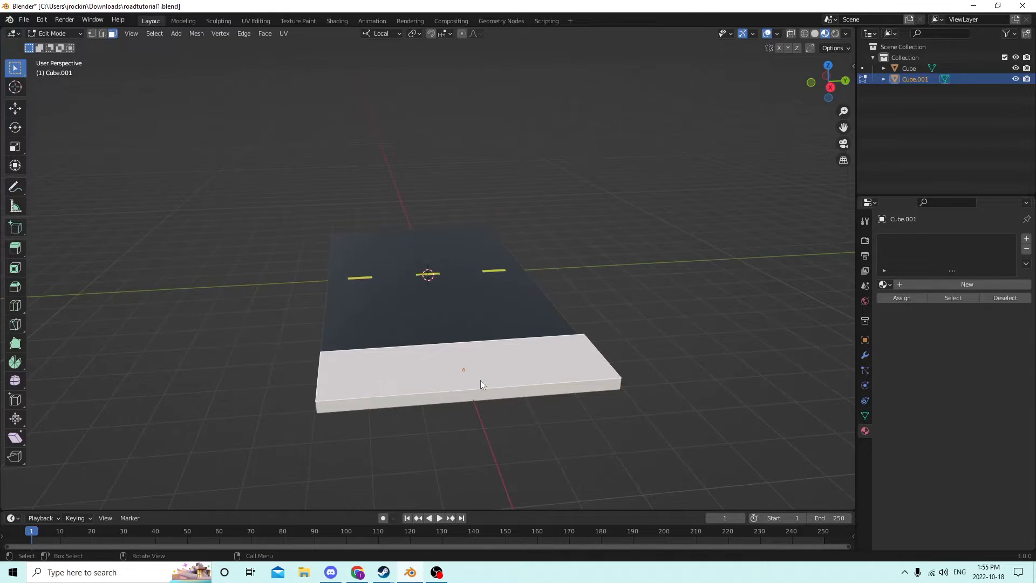
key(Tab)
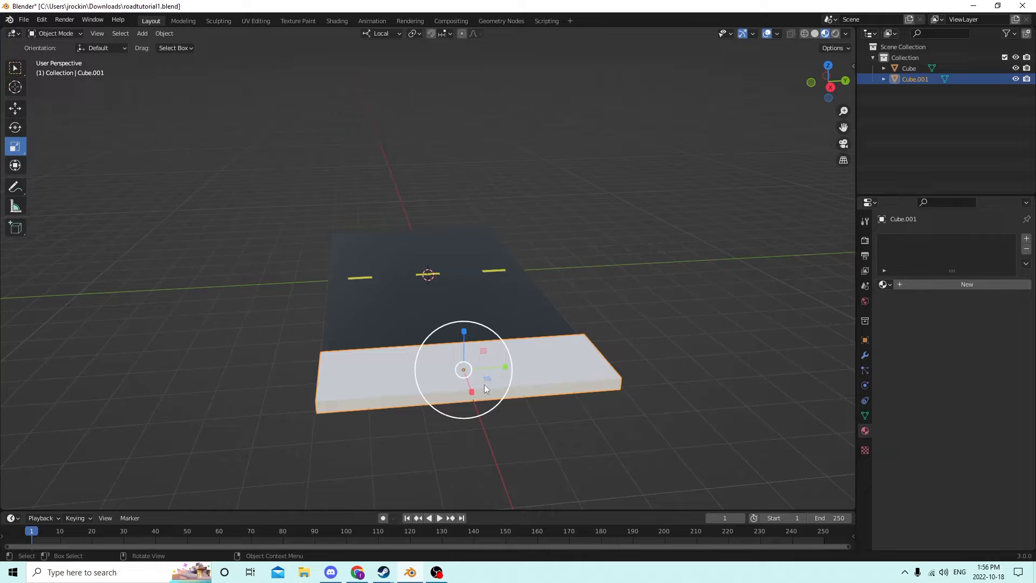
- Try dividing the slab across its length with three loop cuts in Edit Mode, and undo the cuts
key(Tab)
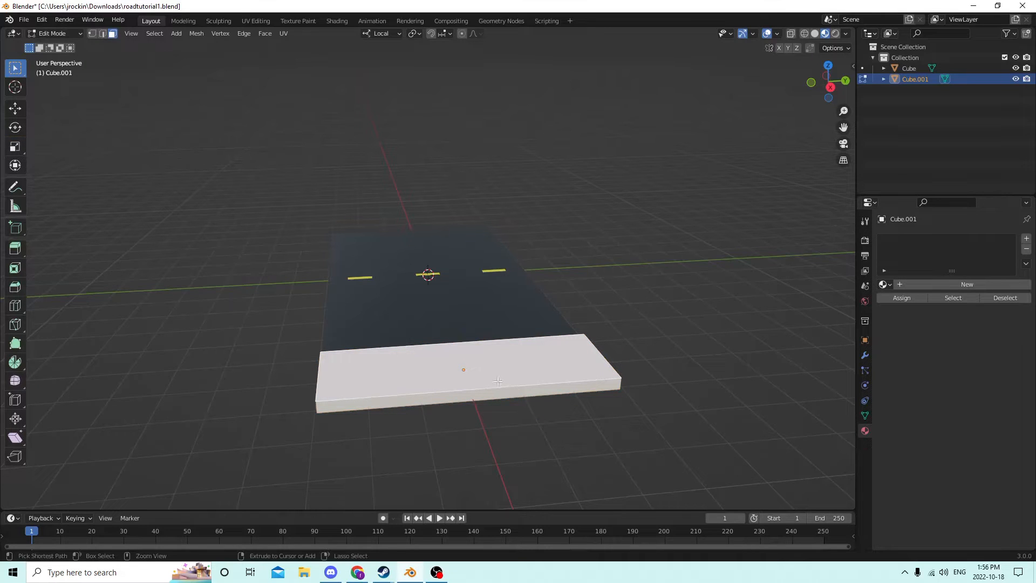
key(ctrl+r)
scroll(478, 385, up, 2)
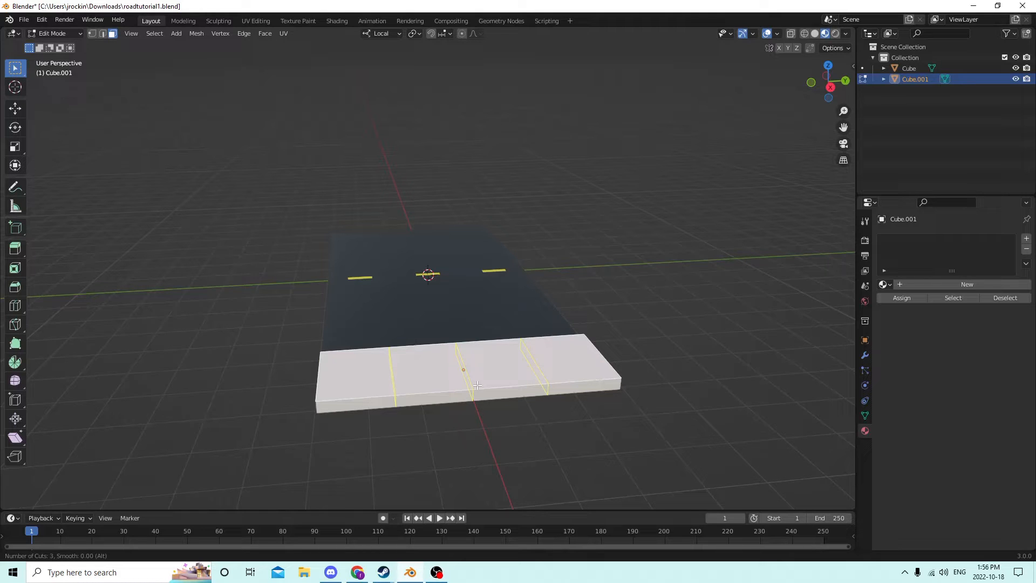
click(491, 381)
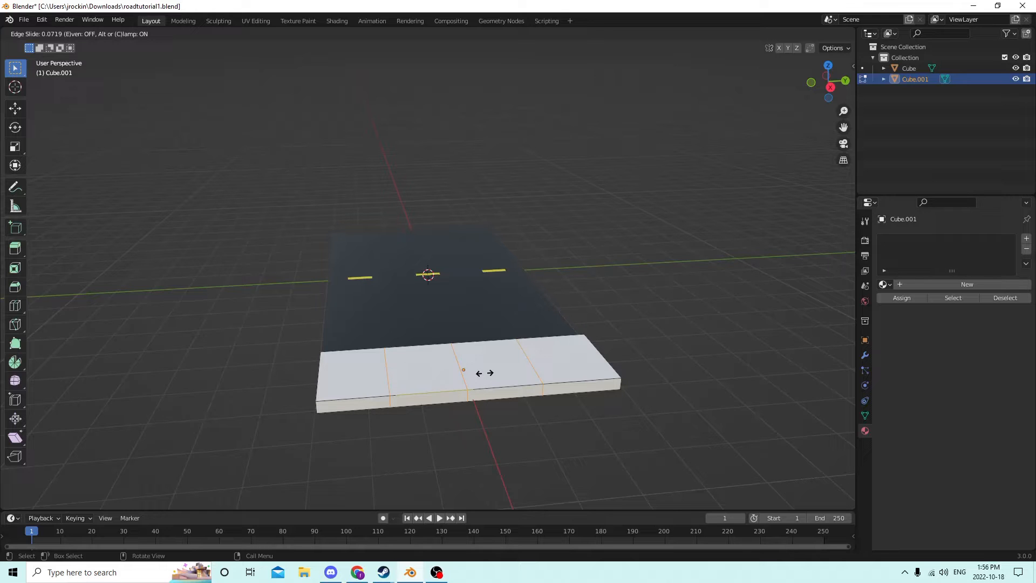
click(484, 373)
mouse_move(455, 309)
middle_down()
mouse_move(444, 304)
mouse_move(478, 319)
mouse_move(461, 315)
middle_up()
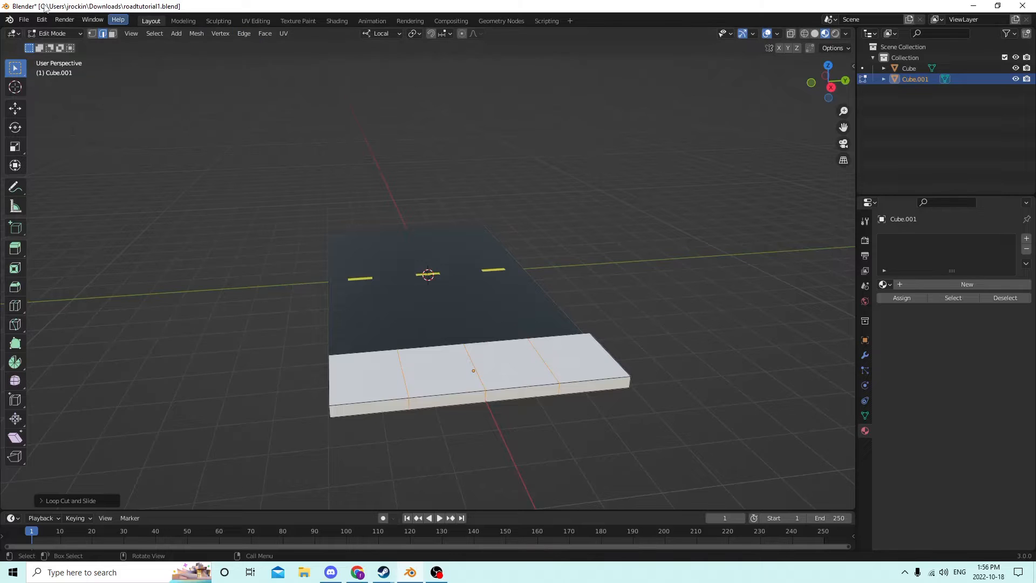
click(42, 20)
click(57, 32)
- Add a second cube as a separate object in Object Mode and scale it down along Z into a thin plate
middle_drag(266, 126, 723, 215)
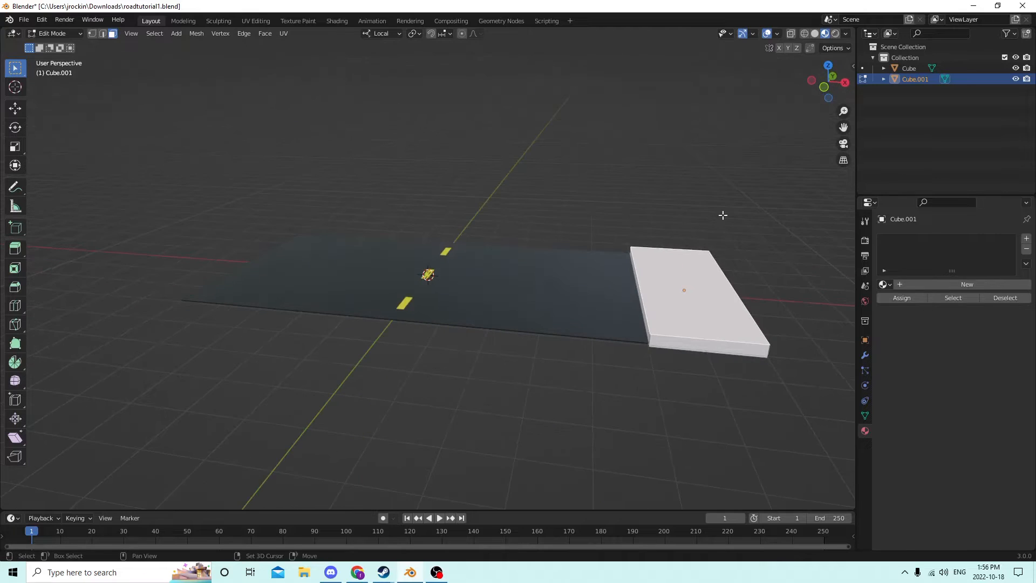
key(shift+a)
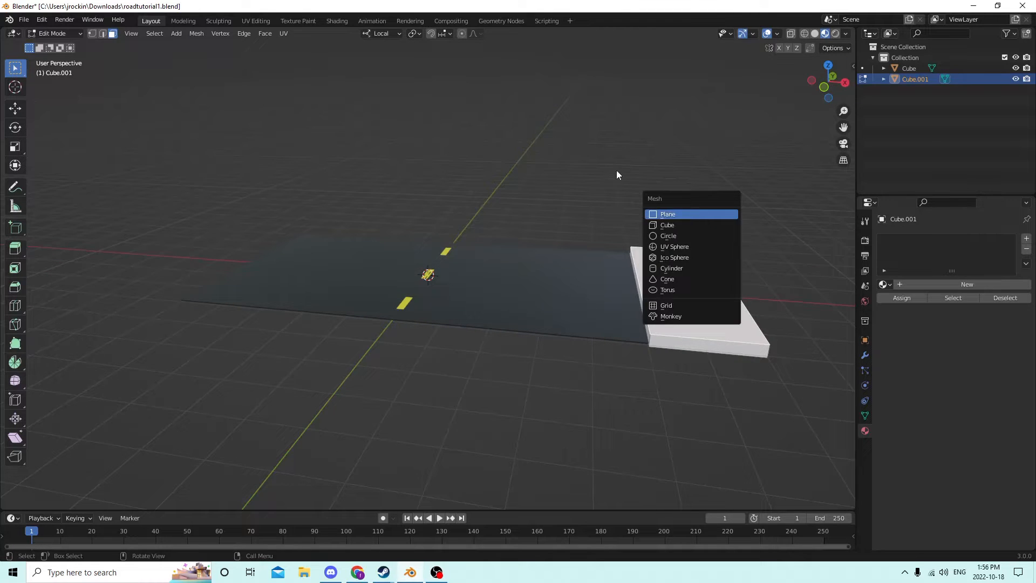
key(Tab)
key(shift+a)
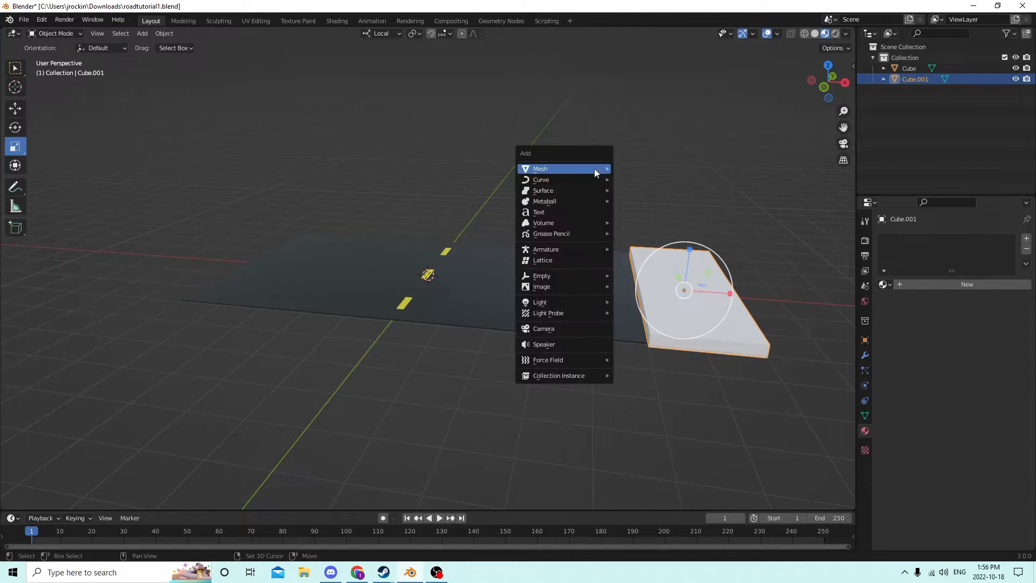
mouse_move(573, 168)
click(629, 181)
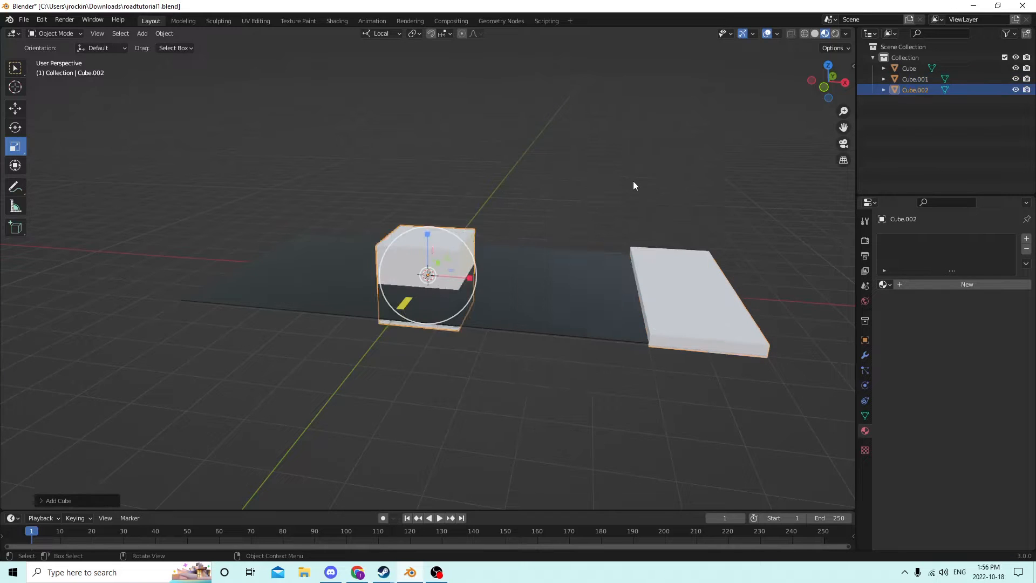
middle_drag(523, 199, 426, 216)
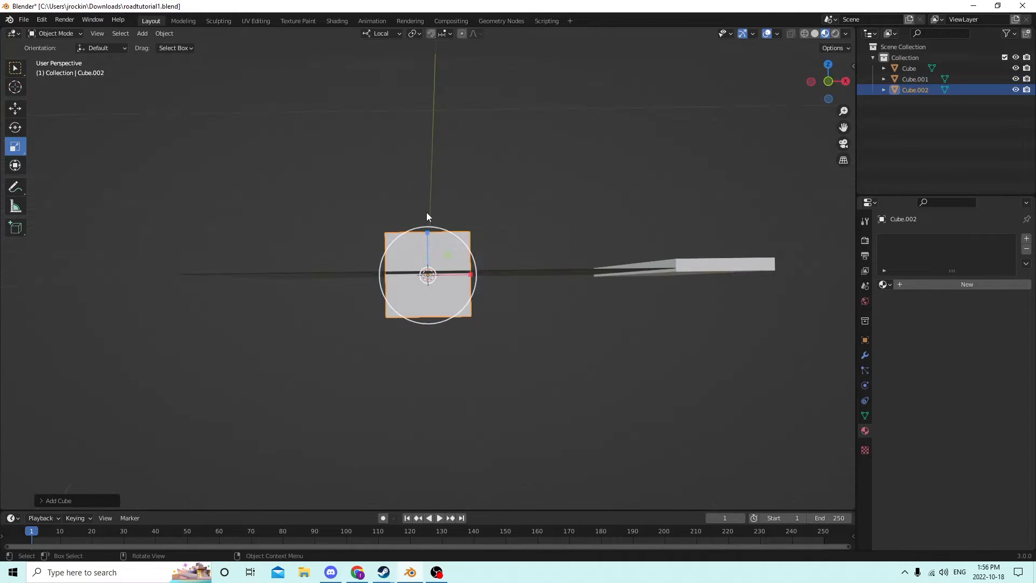
drag(428, 235, 430, 274)
middle_drag(429, 274, 441, 302)
- Move the thin plate along X to the sidewalk slab and raise it along Z to the slab's top surface
click(15, 108)
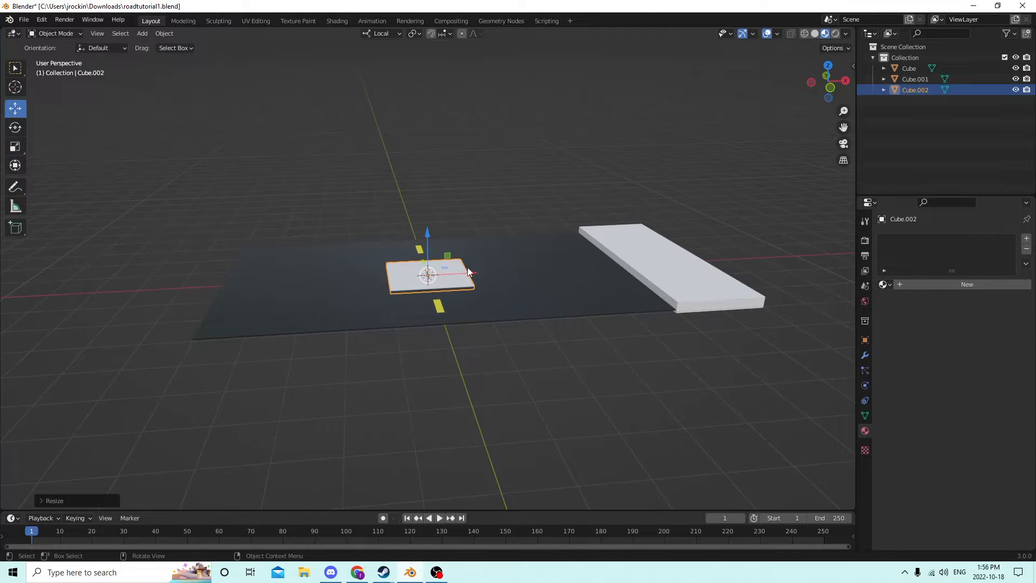
drag(468, 272, 701, 221)
middle_drag(701, 221, 553, 265)
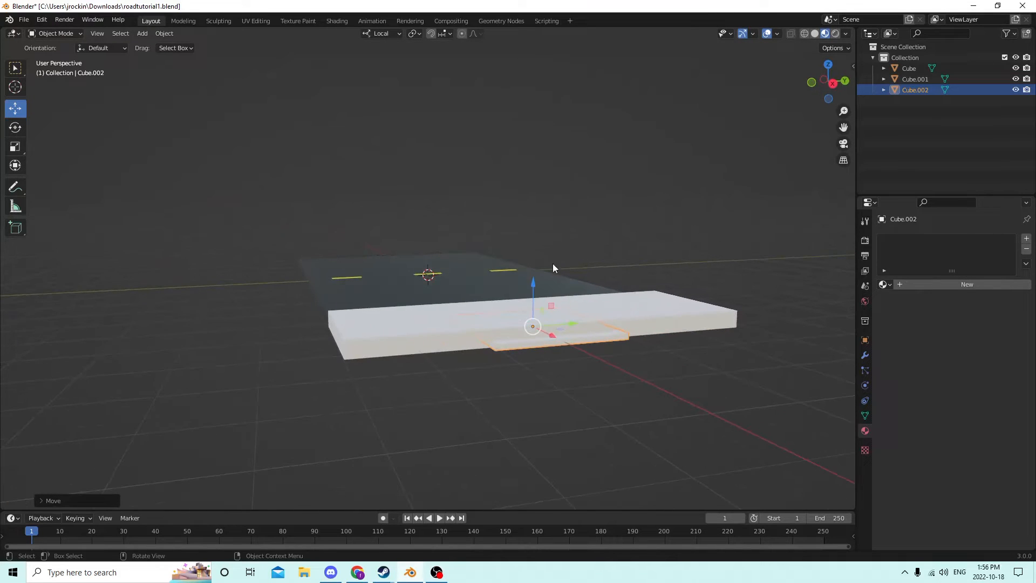
drag(531, 283, 529, 270)
middle_drag(529, 270, 554, 264)
middle_drag(638, 264, 605, 276)
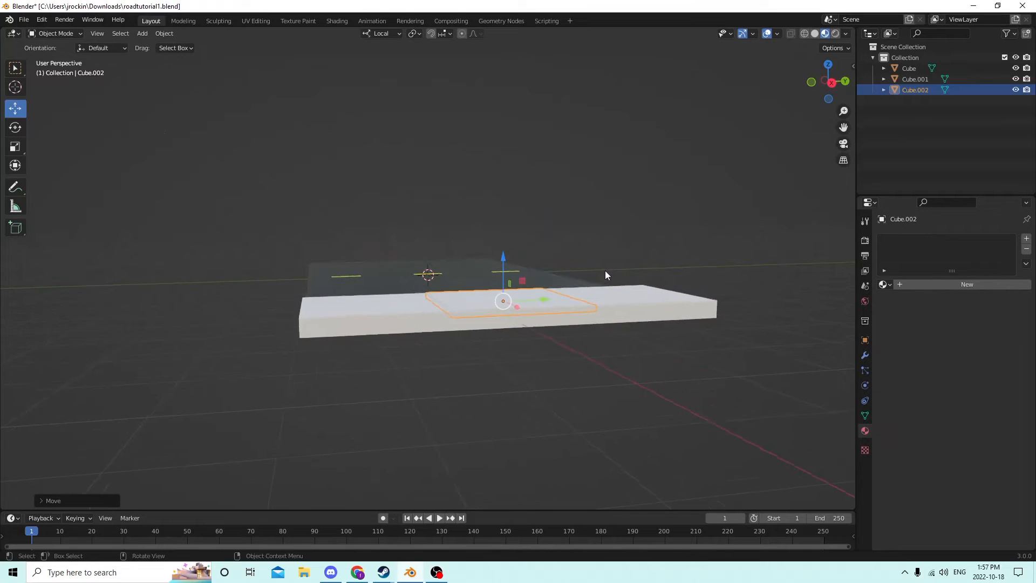
- Scale the plate down along Y into a very narrow strip running across the sidewalk slab
click(16, 146)
middle_drag(387, 192, 487, 397)
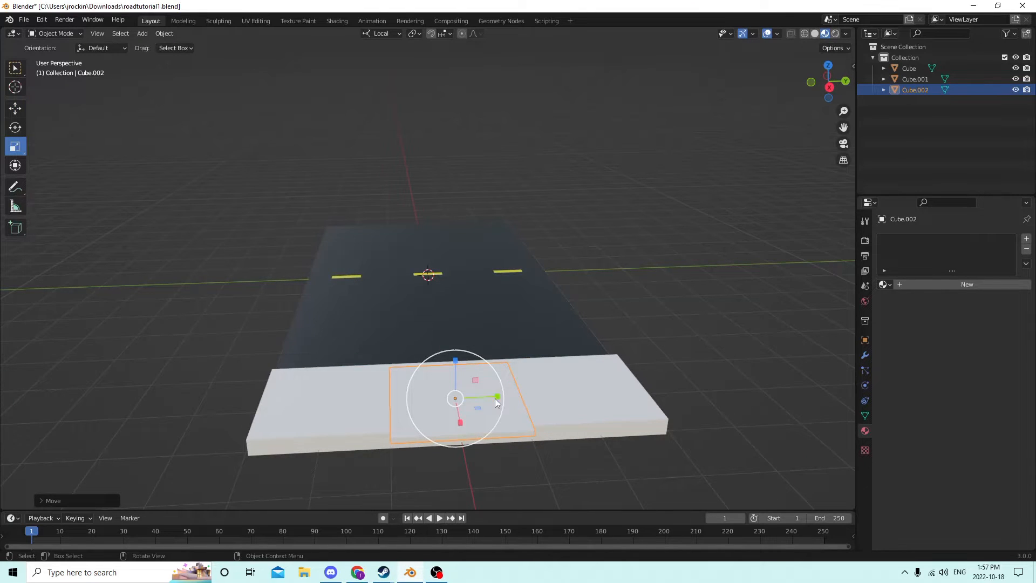
drag(496, 397, 455, 398)
middle_drag(455, 387, 496, 341)
scroll(465, 350, up, 1)
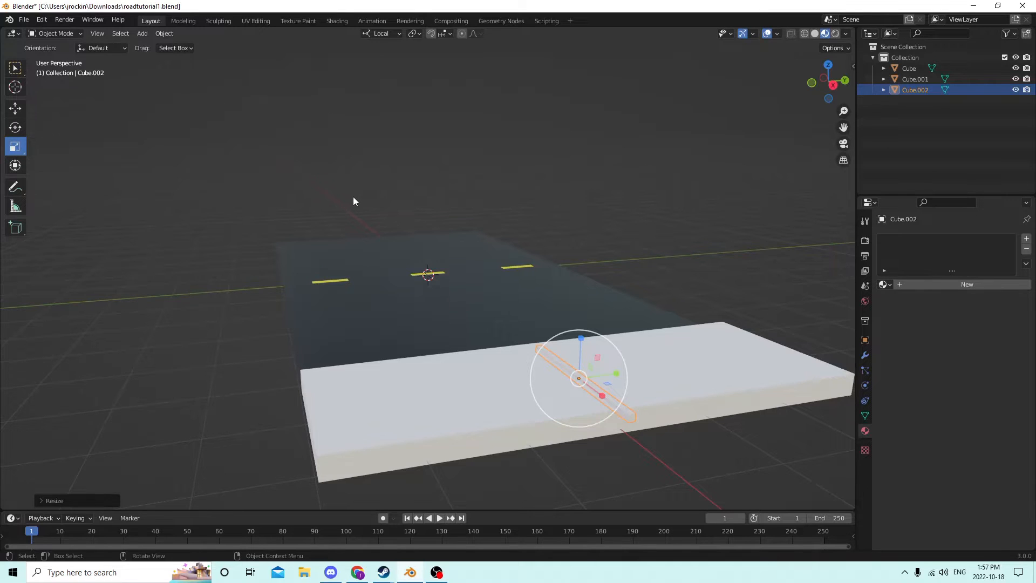
middle_drag(353, 198, 353, 220)
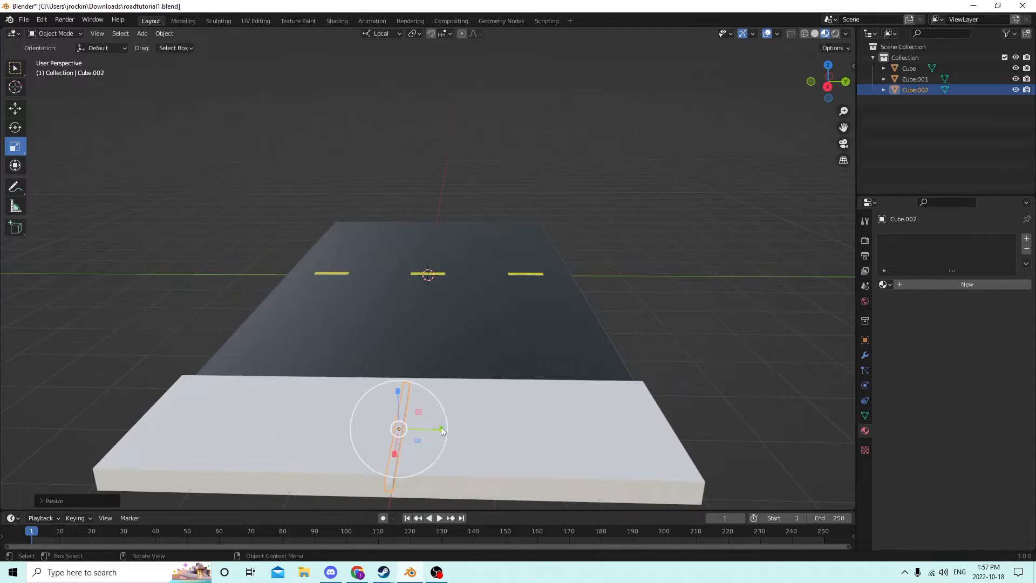
drag(441, 428, 431, 430)
- Centre the narrow strip across the sidewalk slab along X and lengthen it along X to span the slab's full width
middle_drag(334, 383, 370, 345)
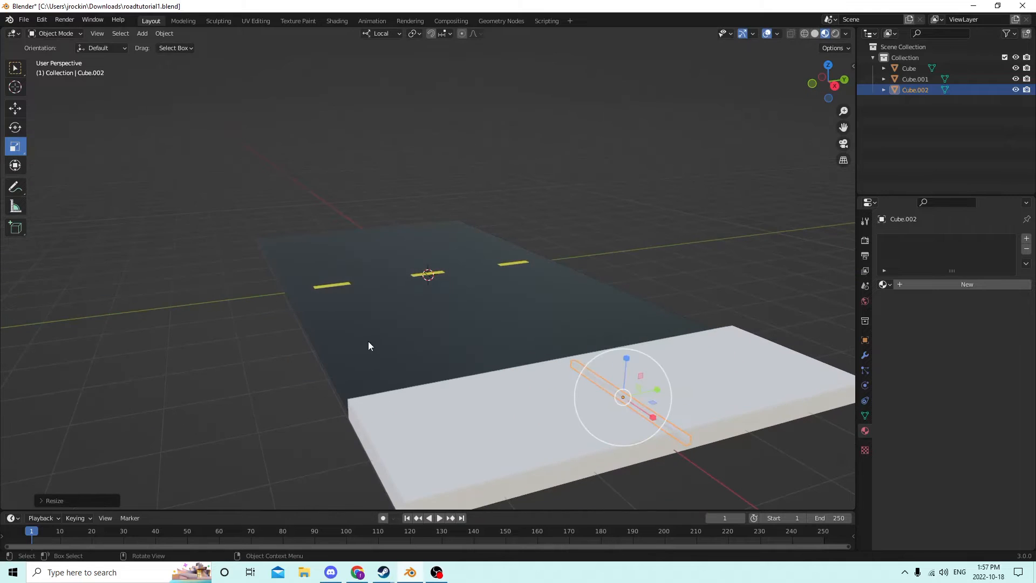
click(15, 109)
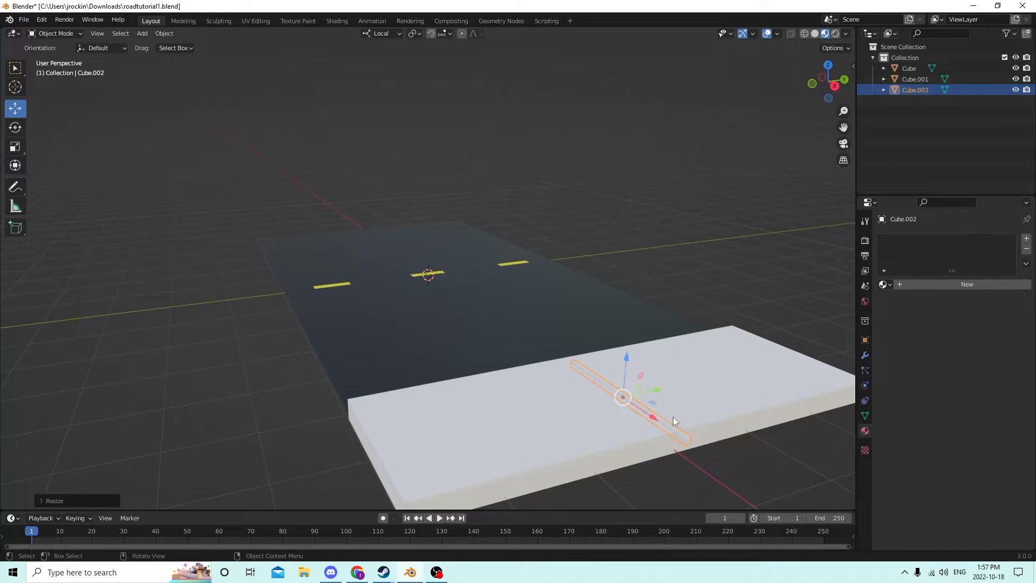
drag(652, 417, 645, 412)
middle_drag(645, 412, 692, 412)
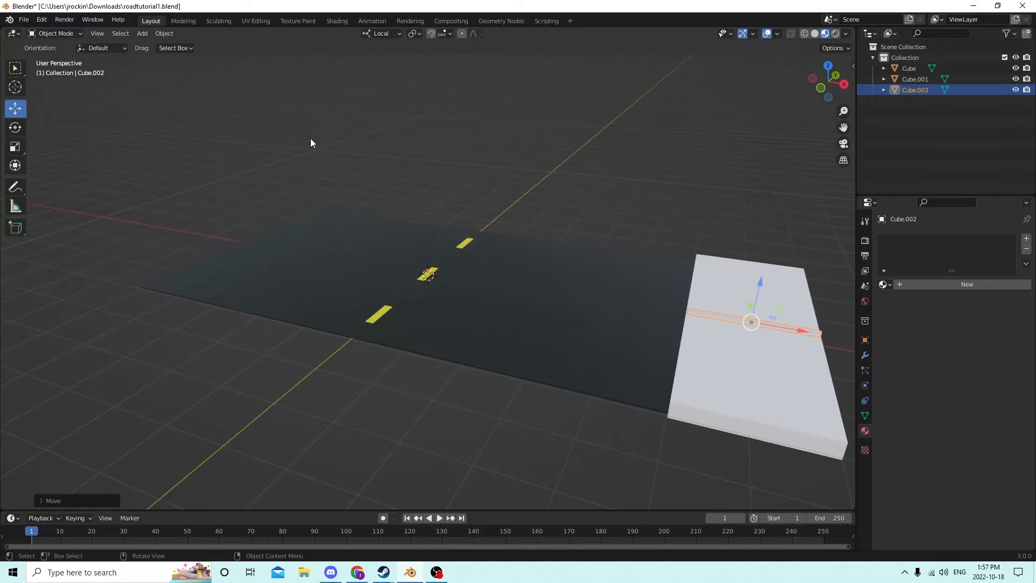
click(15, 145)
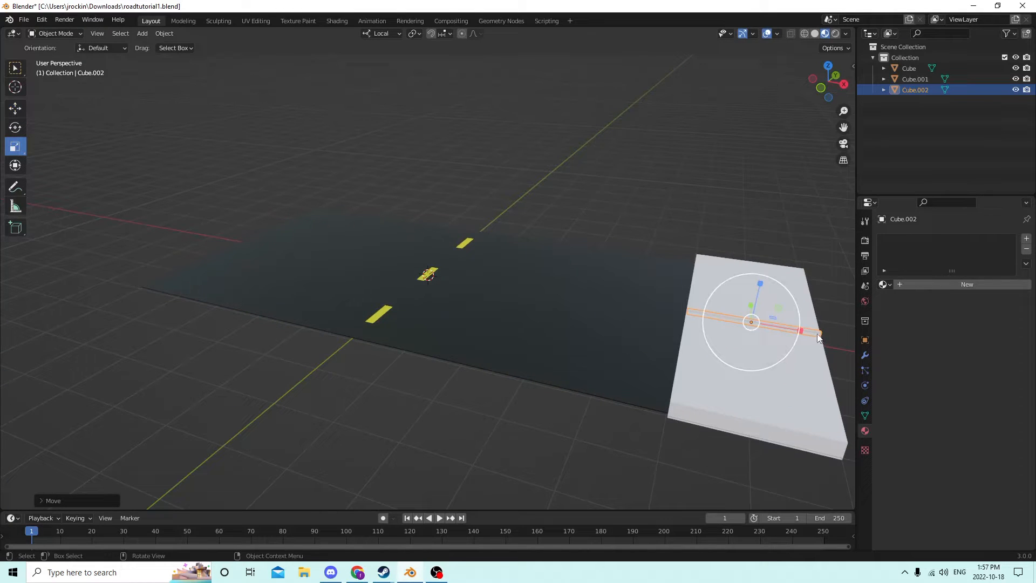
drag(801, 331, 810, 334)
middle_drag(806, 331, 423, 272)
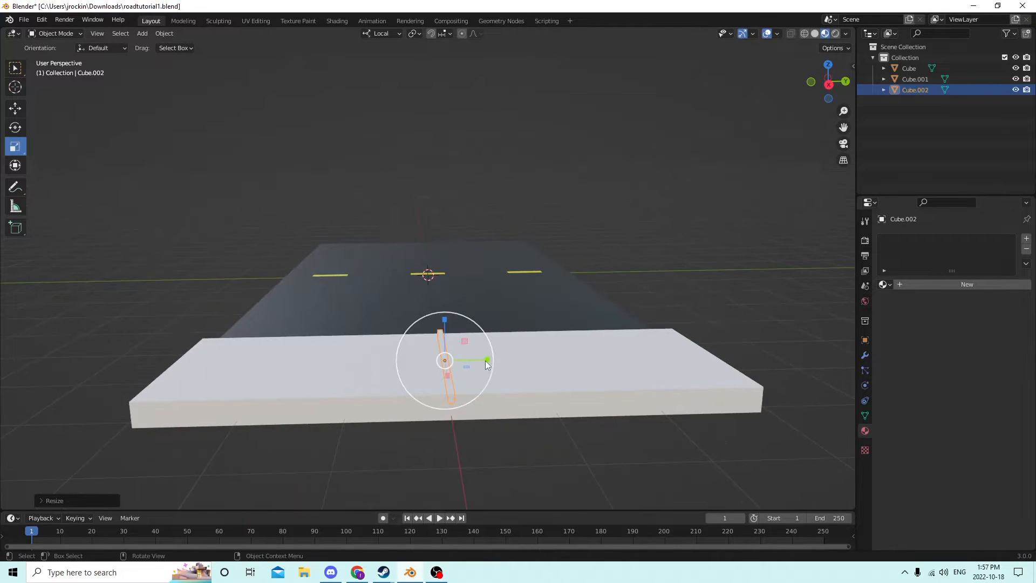
- Narrow the strip further along Y and raise it slightly along Z at the slab's top surface
drag(483, 361, 464, 358)
middle_drag(464, 358, 487, 349)
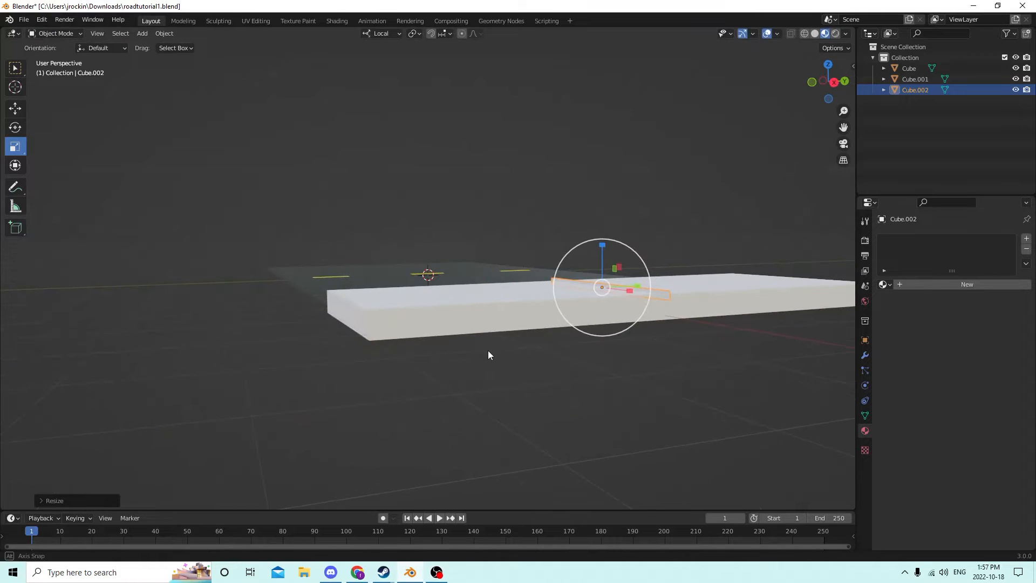
click(15, 108)
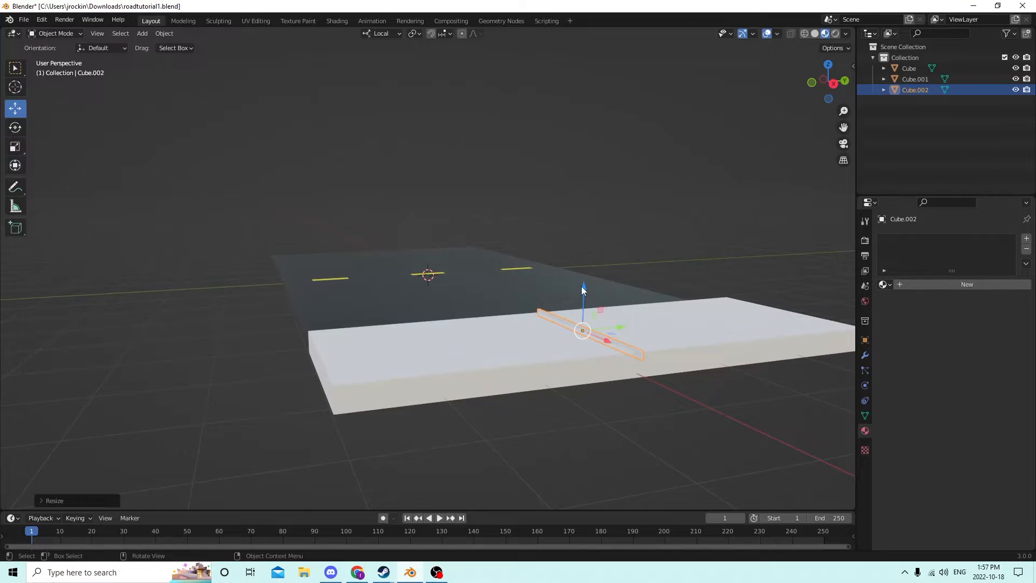
drag(583, 290, 582, 285)
middle_drag(582, 284, 565, 286)
scroll(578, 278, up, 6)
drag(658, 273, 653, 265)
scroll(639, 263, down, 4)
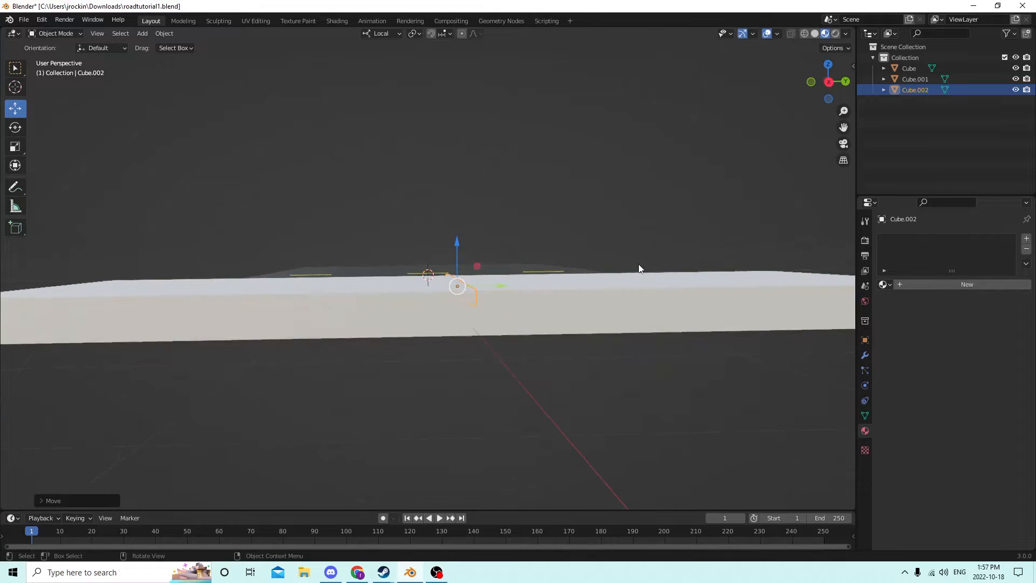
middle_drag(639, 263, 658, 315)
shift+click(525, 407)
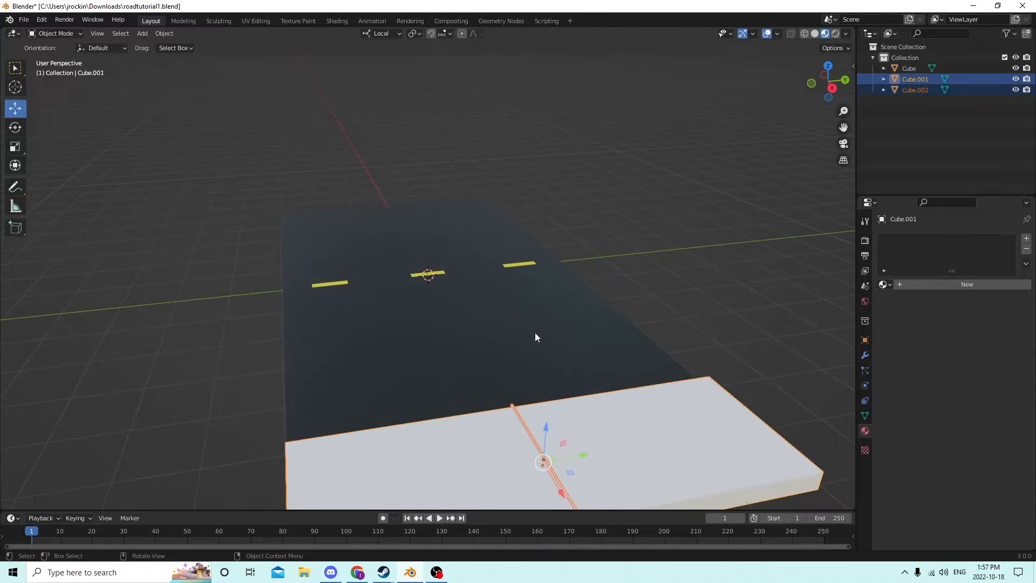
scroll(535, 333, down, 1)
mouse_move(534, 332)
middle_down()
mouse_move(519, 319)
mouse_move(517, 330)
middle_up()
scroll(491, 380, up, 2)
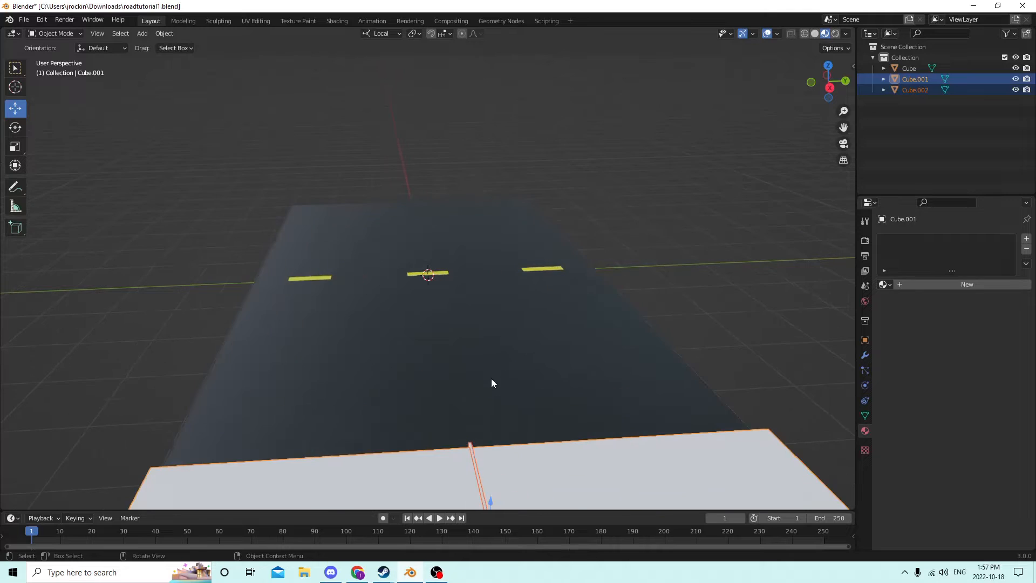
scroll(491, 379, down, 2)
- Duplicate the strip twice and move the copies along Y in opposite directions, one toward each end of the sidewalk slab
click(463, 425)
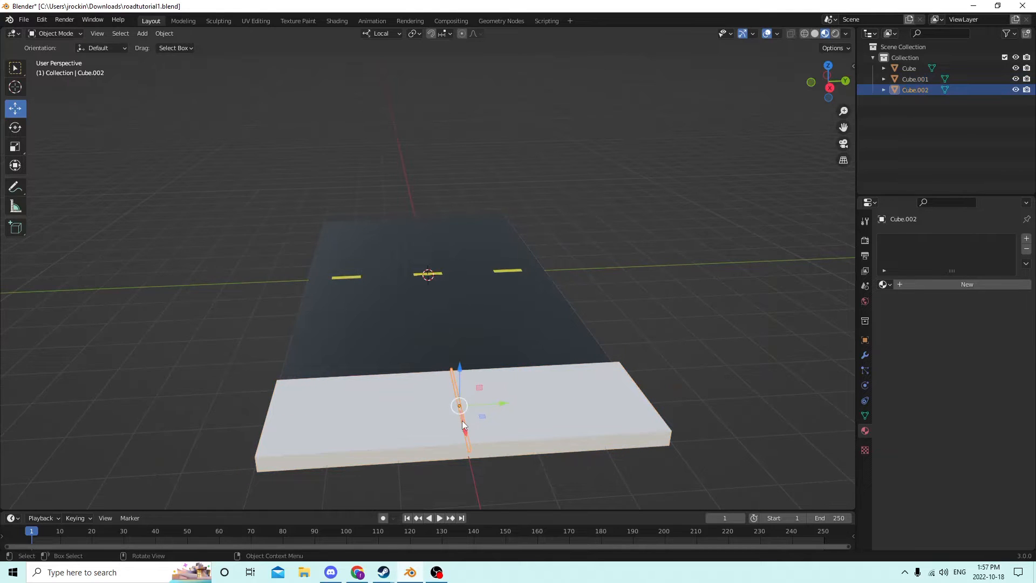
key(shift+d)
right_click(445, 413)
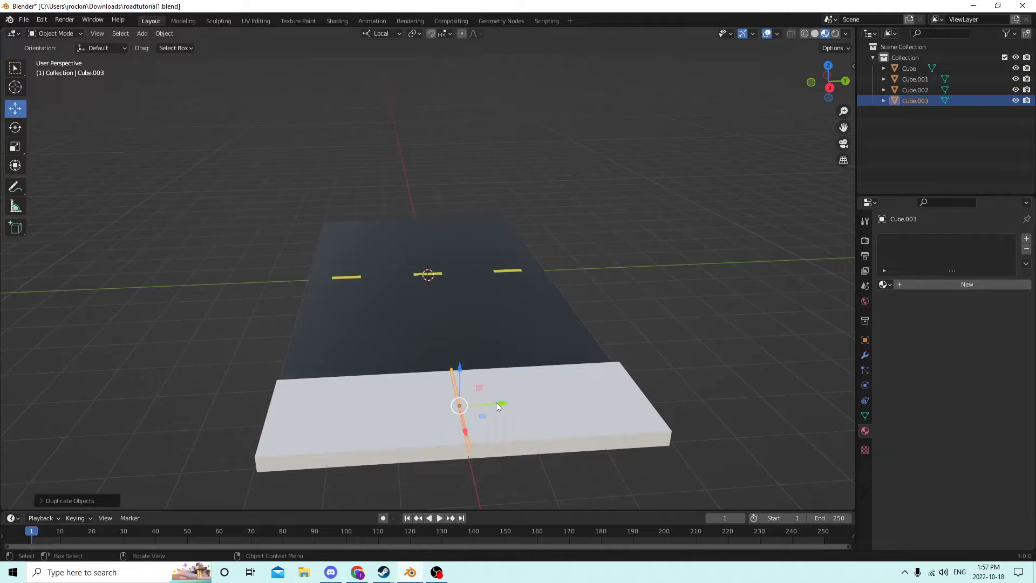
drag(497, 403, 612, 379)
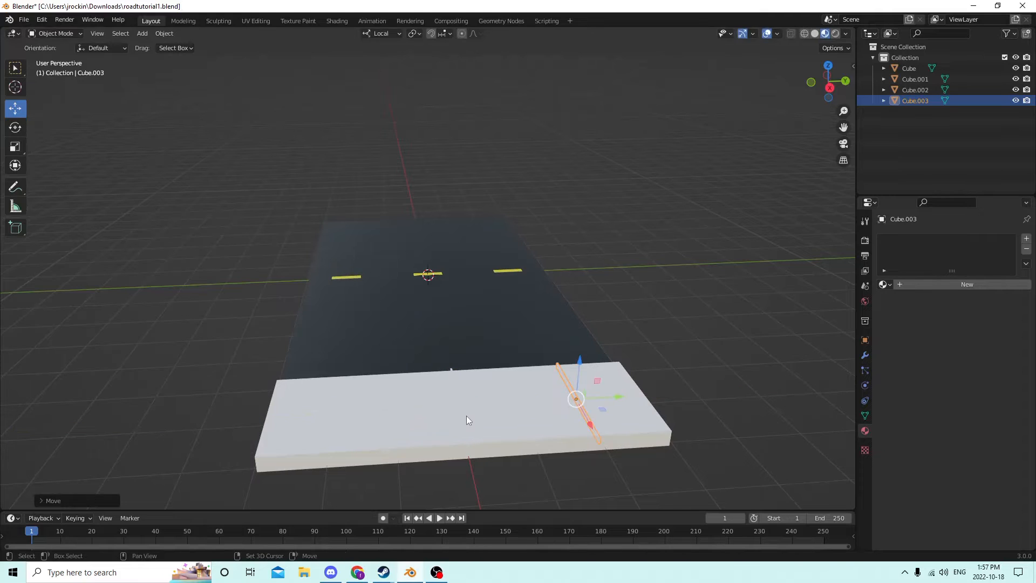
key(shift+d)
right_click(497, 401)
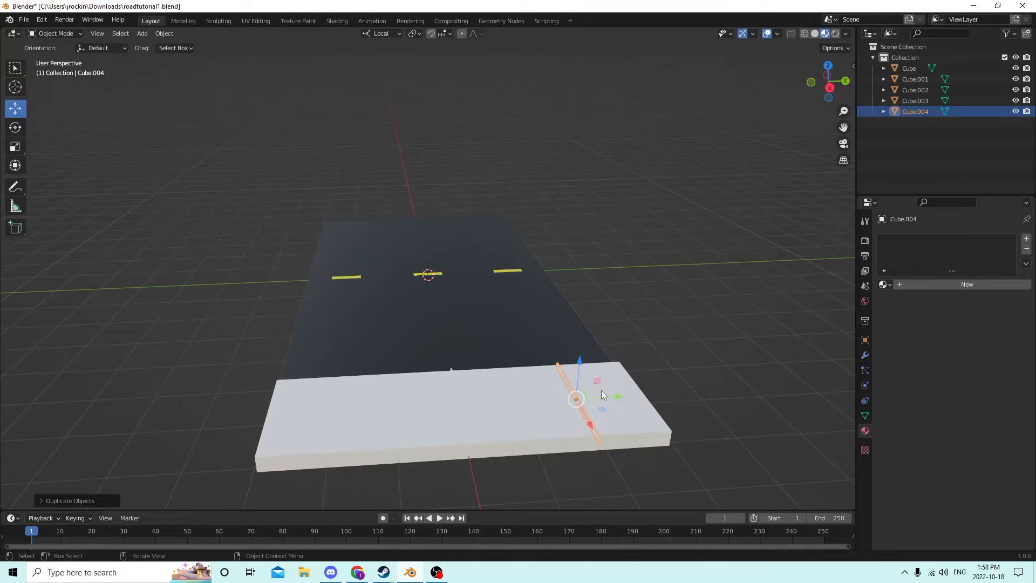
drag(618, 398, 371, 402)
- Cut the three strips out of the sidewalk slab using the Bool Tool's Auto Boolean Difference
middle_drag(371, 397, 464, 367)
scroll(464, 367, up, 2)
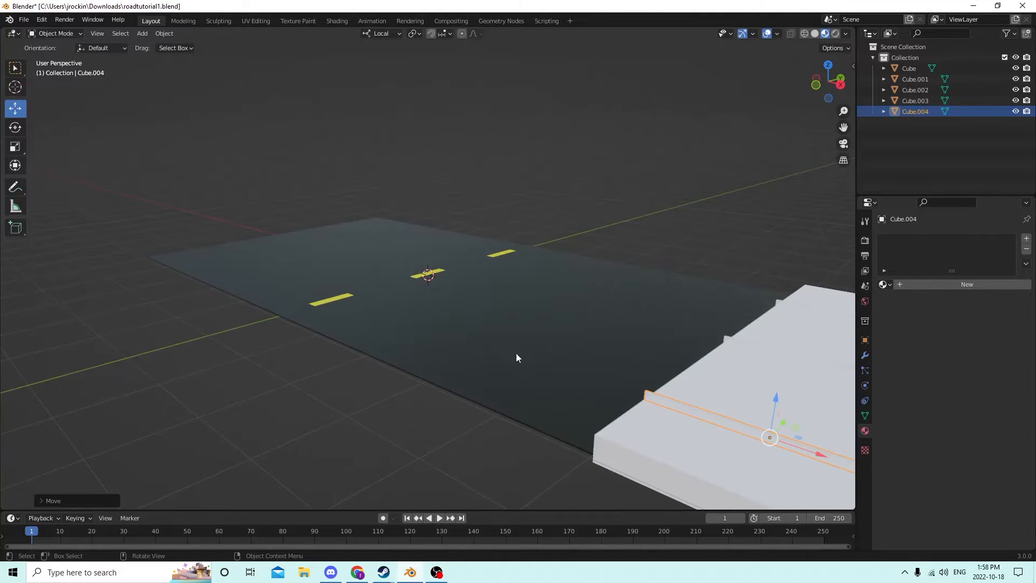
shift+click(729, 337)
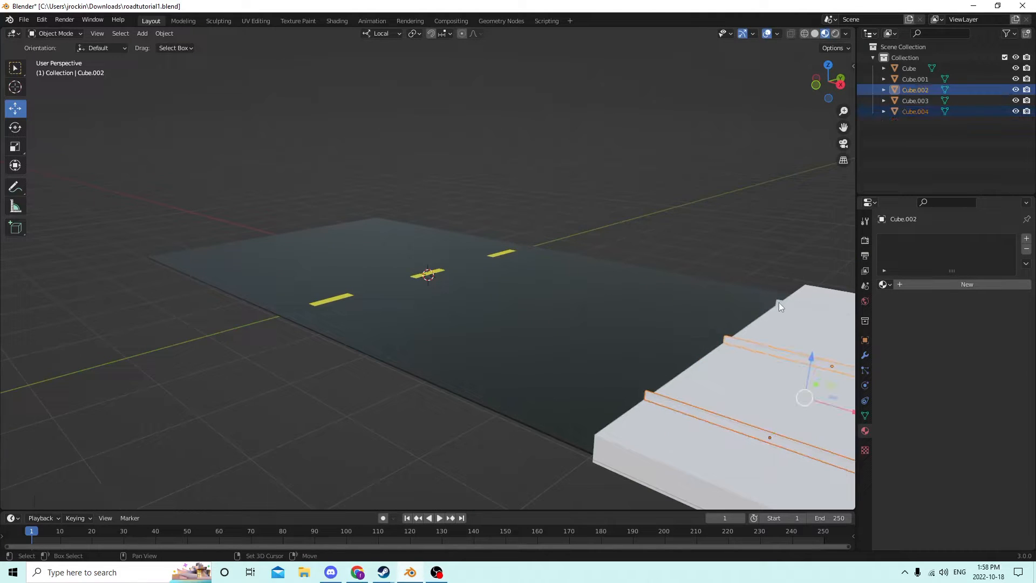
shift+click(777, 300)
scroll(698, 305, down, 4)
middle_drag(698, 306, 654, 349)
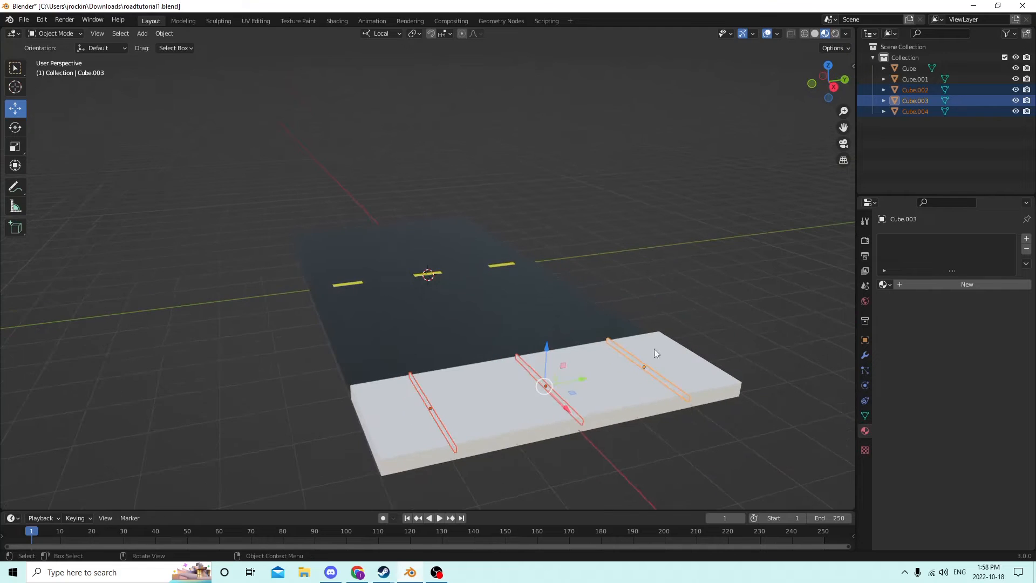
shift+click(592, 391)
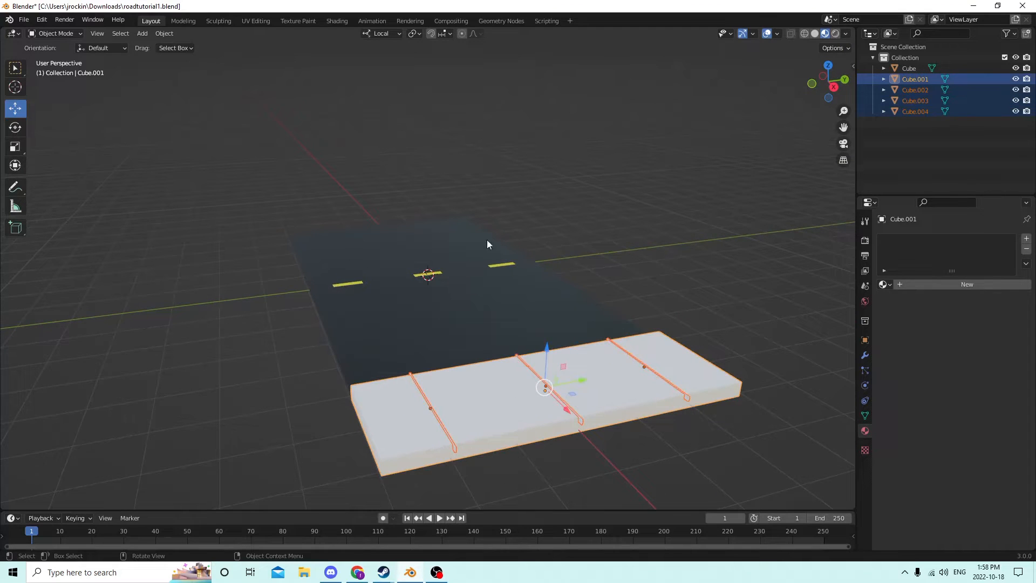
click(166, 33)
mouse_move(196, 392)
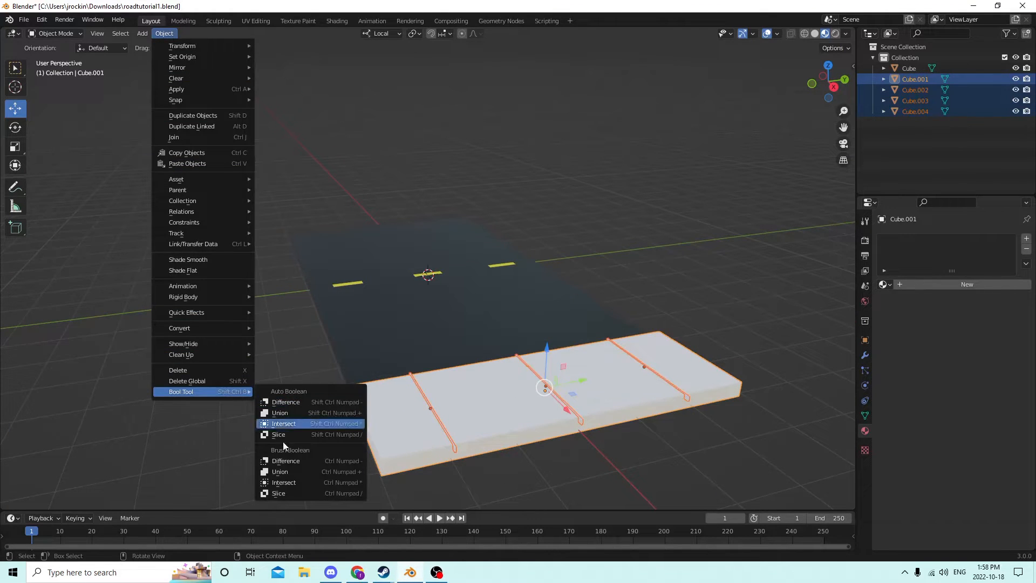
click(284, 403)
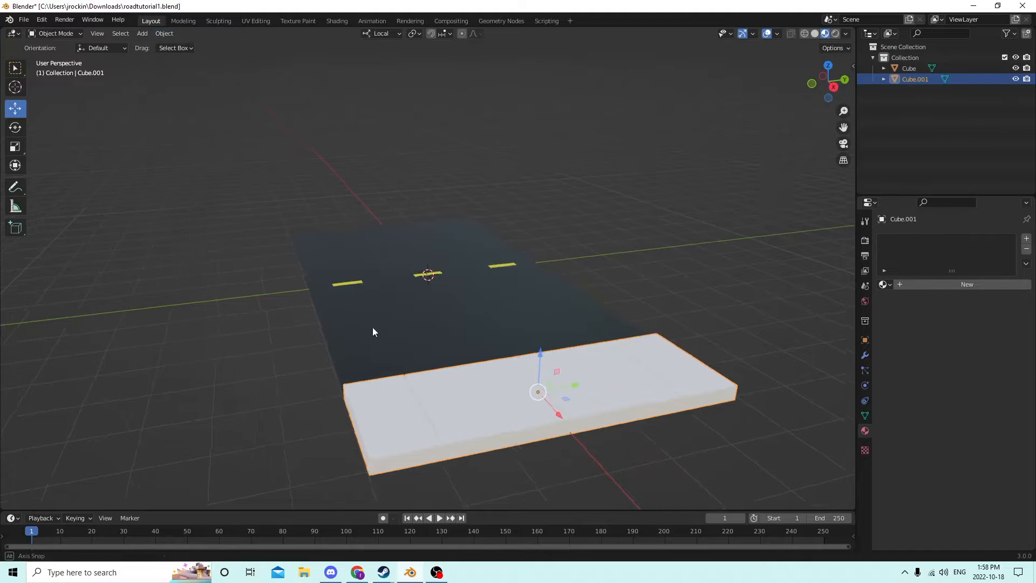
- Undo the Boolean difference, the strip and slab selections before it, and the move of the last strip copy
mouse_move(372, 327)
middle_down()
mouse_move(360, 317)
mouse_move(382, 290)
mouse_move(421, 290)
mouse_move(357, 302)
mouse_move(393, 309)
mouse_move(369, 311)
mouse_move(386, 318)
middle_up()
scroll(371, 304, up, 2)
scroll(421, 290, down, 2)
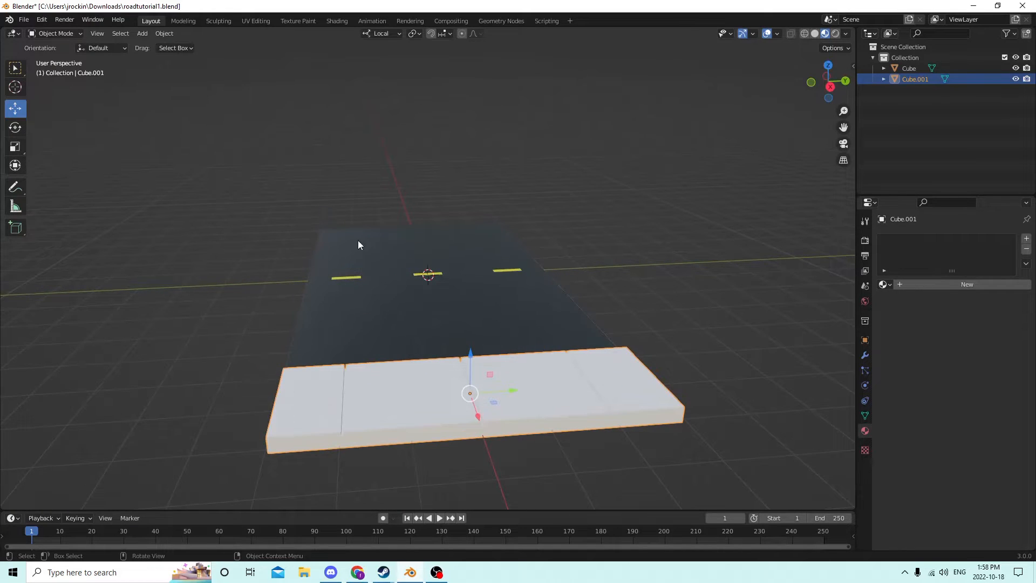
click(45, 20)
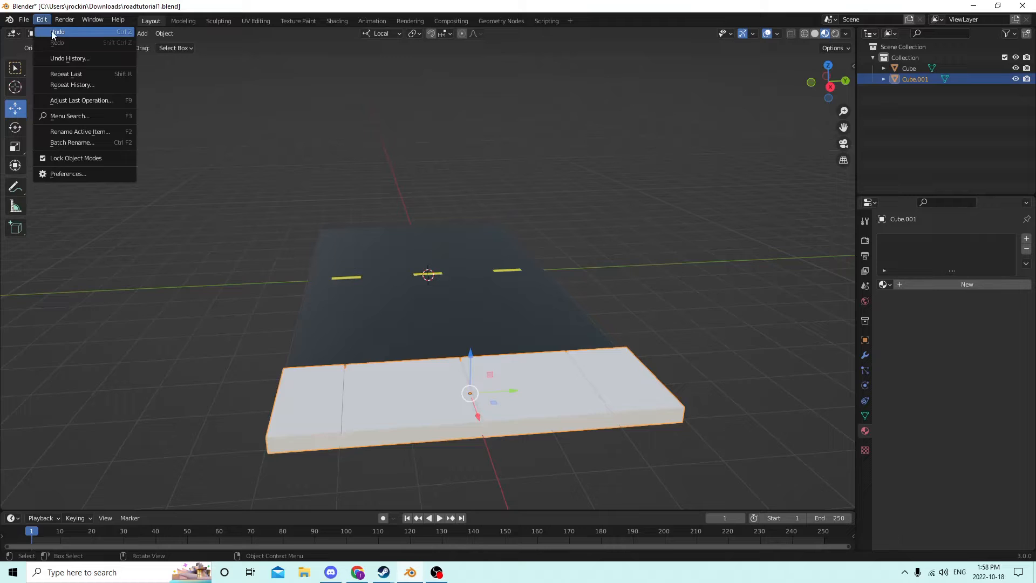
click(52, 33)
click(41, 20)
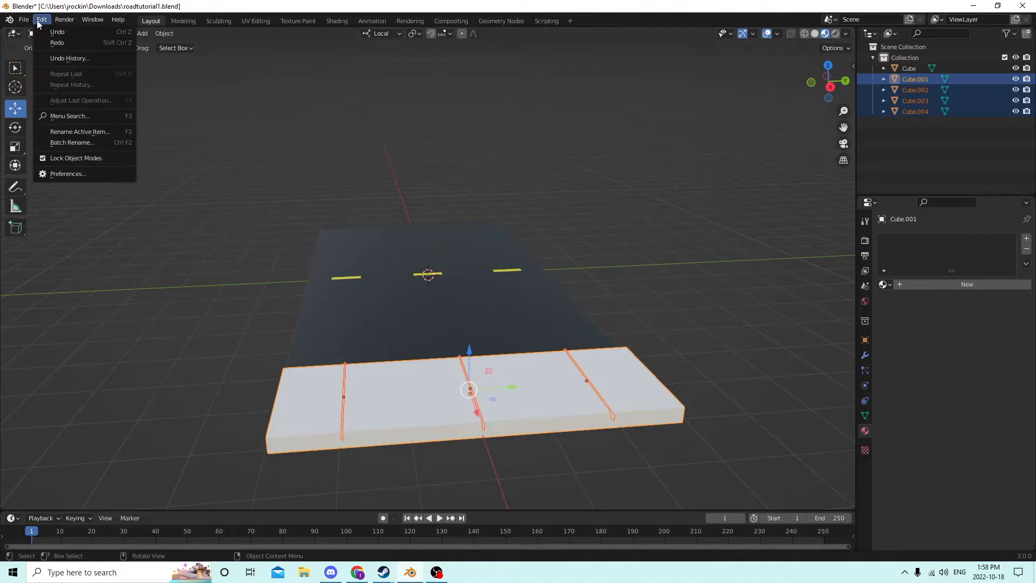
click(52, 33)
click(41, 20)
click(52, 32)
click(42, 20)
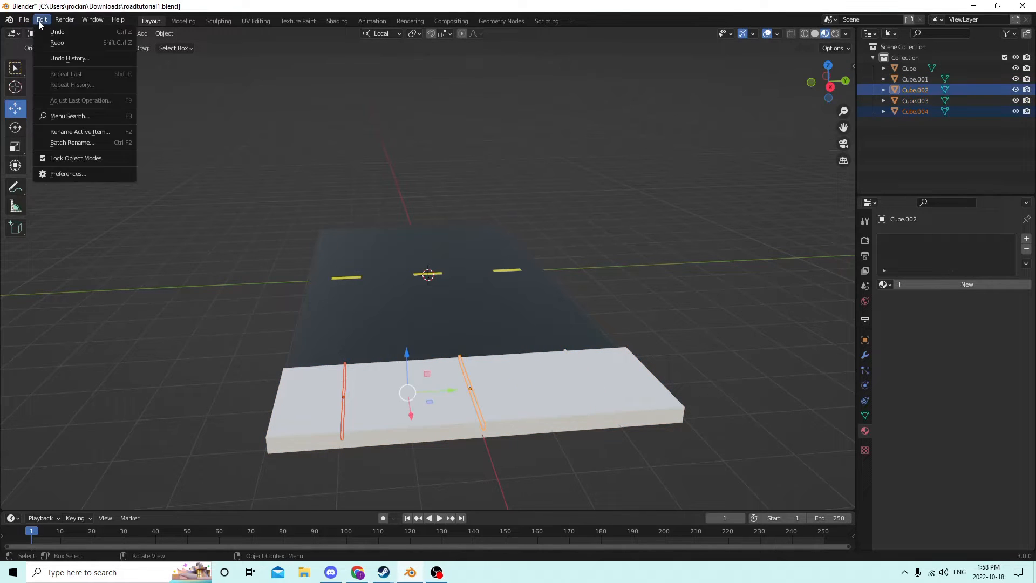
click(53, 33)
click(42, 20)
click(52, 33)
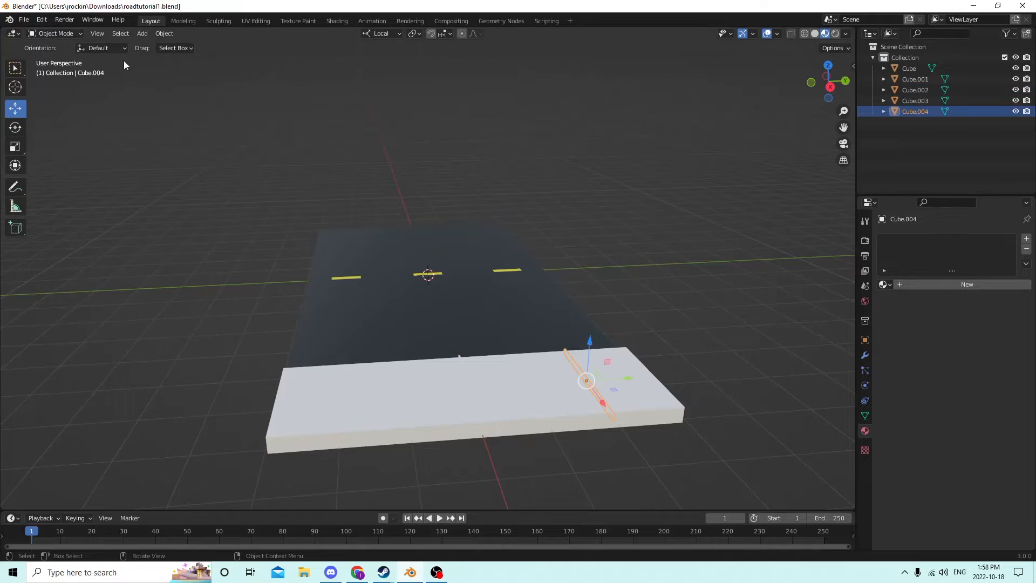
- Delete all three strips from the sidewalk, leaving the slab in place
middle_drag(125, 66, 620, 220)
scroll(654, 258, up, 2)
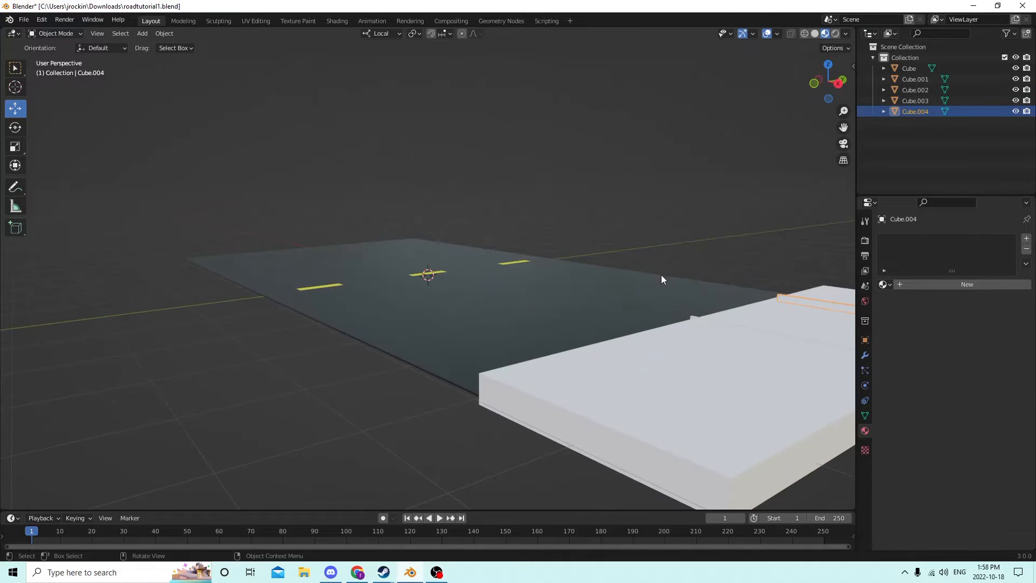
click(695, 318)
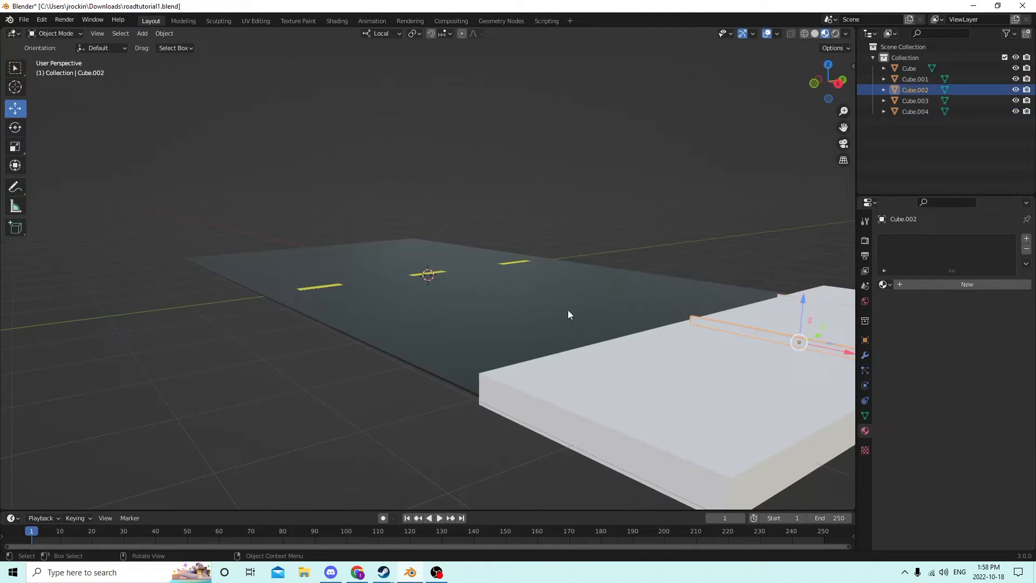
scroll(569, 310, down, 1)
middle_drag(569, 310, 589, 313)
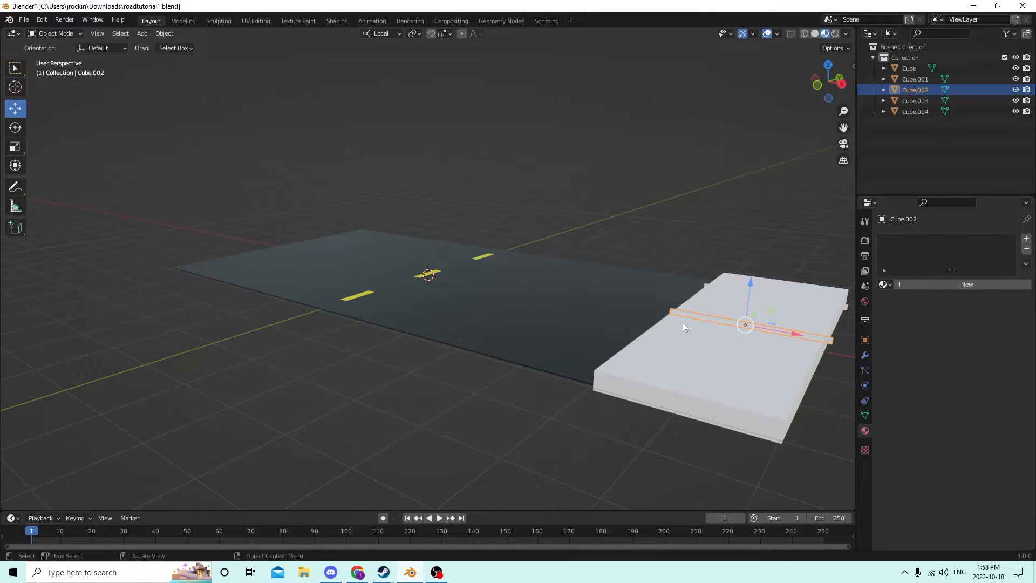
key(Delete)
middle_drag(672, 310, 810, 332)
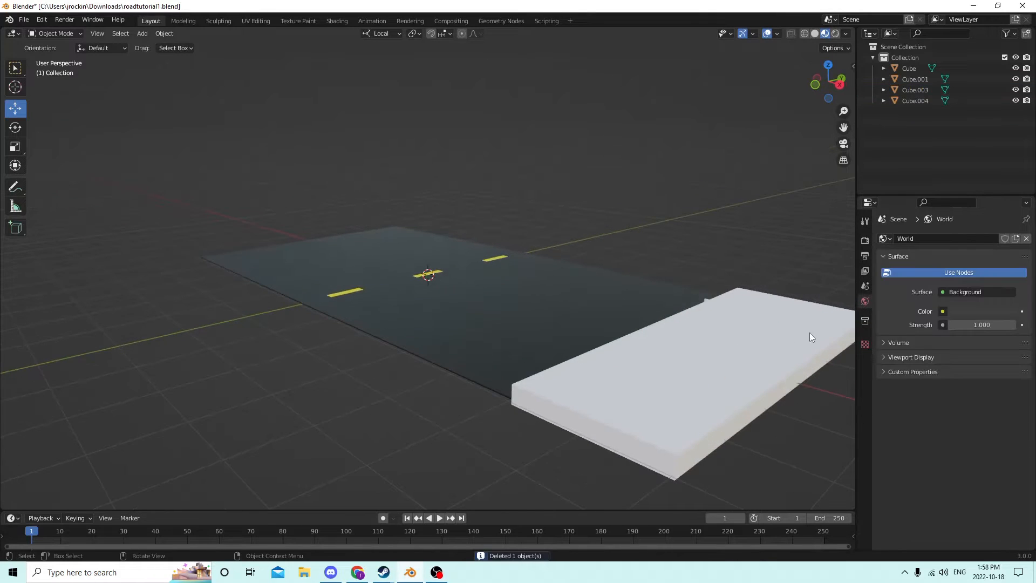
click(706, 302)
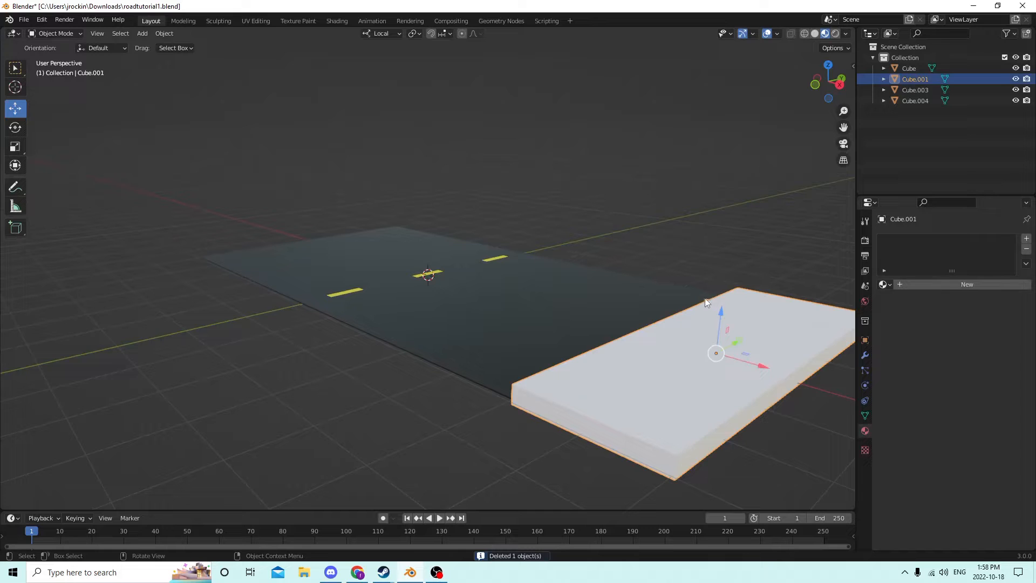
click(706, 300)
key(Delete)
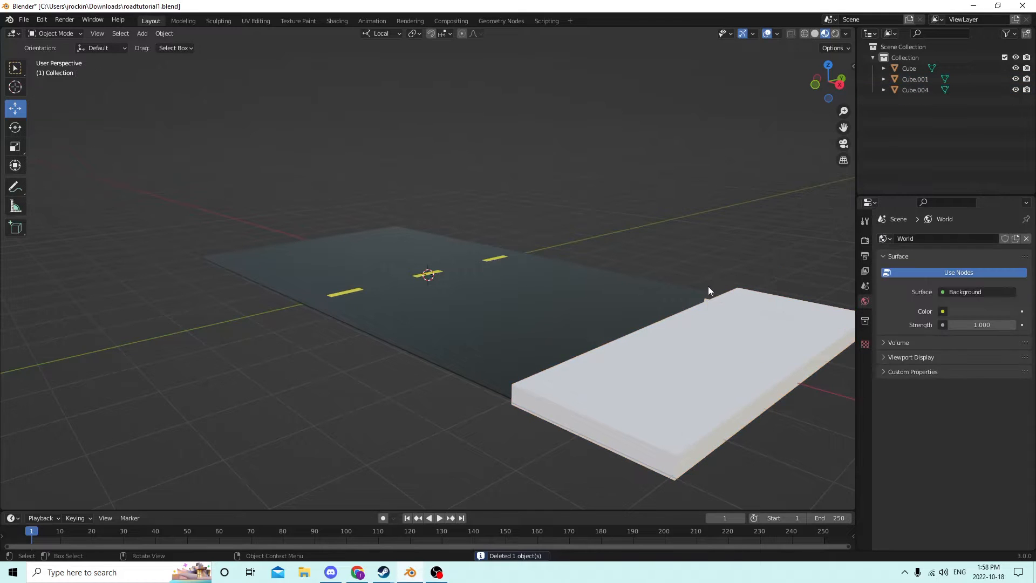
middle_drag(709, 293, 593, 315)
click(650, 349)
key(Delete)
- Add a cylinder mesh to the scene
scroll(633, 307, up, 2)
scroll(633, 308, down, 1)
key(shift+a)
mouse_move(593, 318)
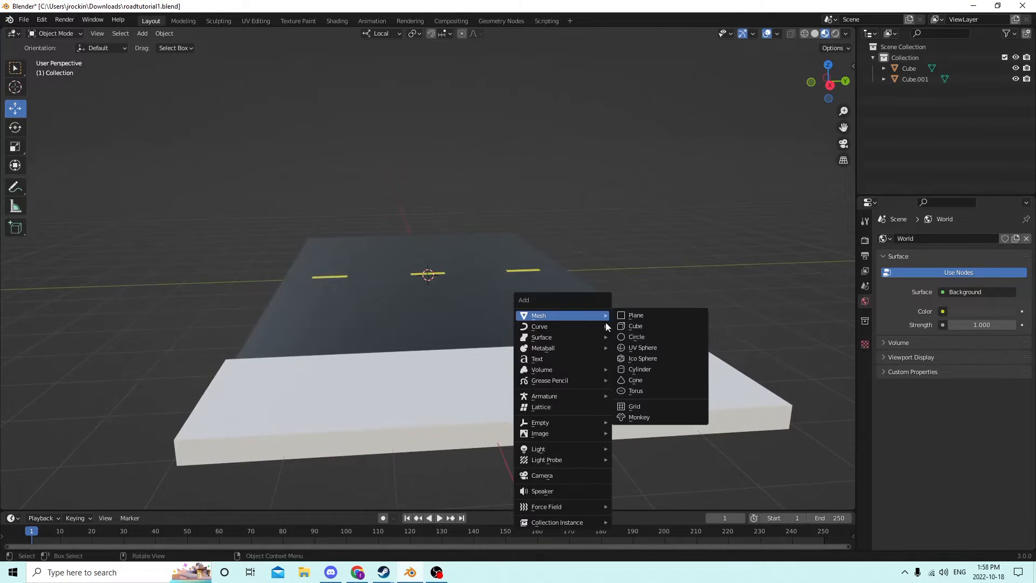
click(646, 371)
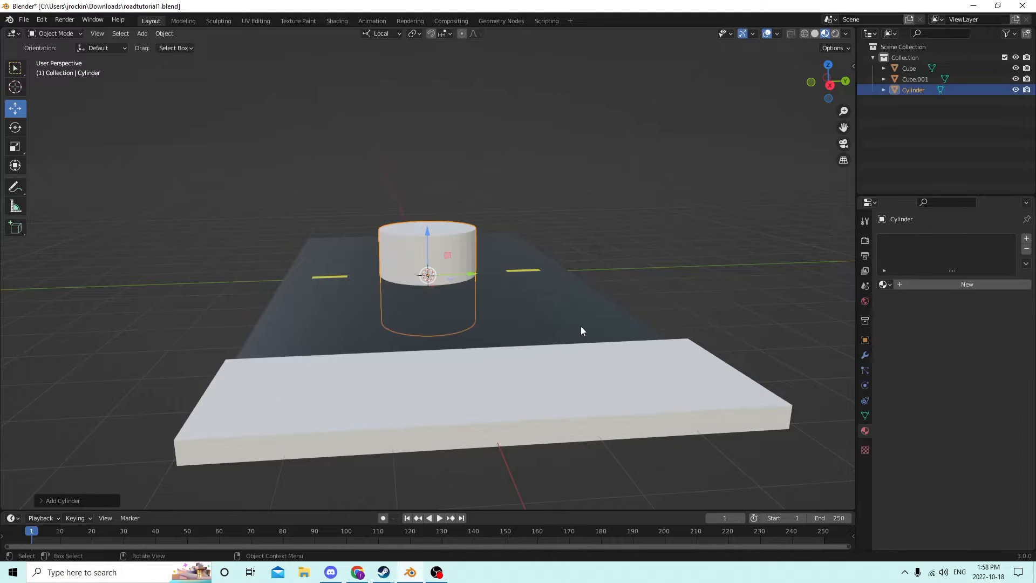
- Move the cylinder along X onto the sidewalk slab and scale it down uniformly
middle_drag(580, 326, 598, 294)
drag(465, 277, 810, 292)
middle_drag(810, 292, 660, 280)
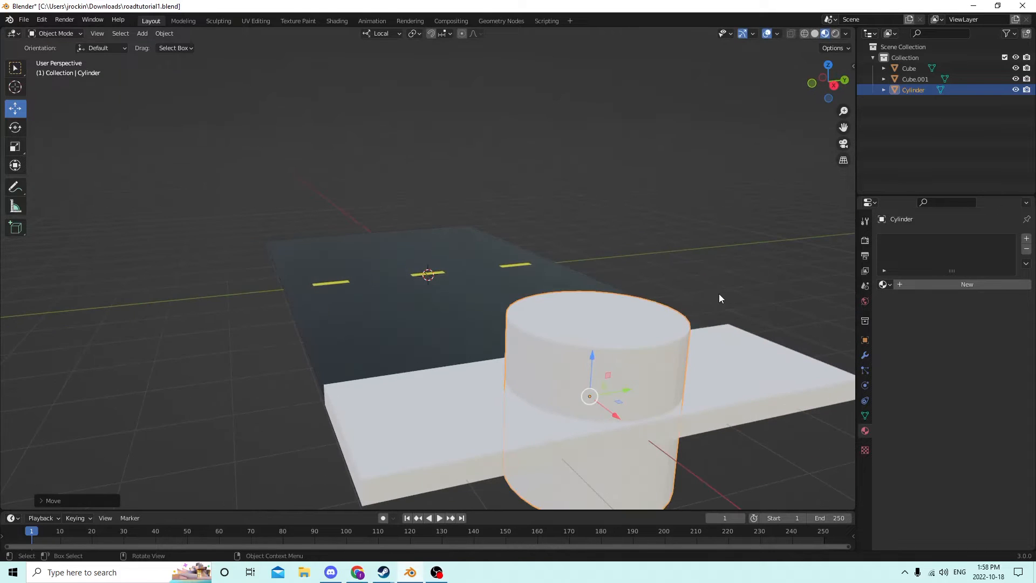
key(s)
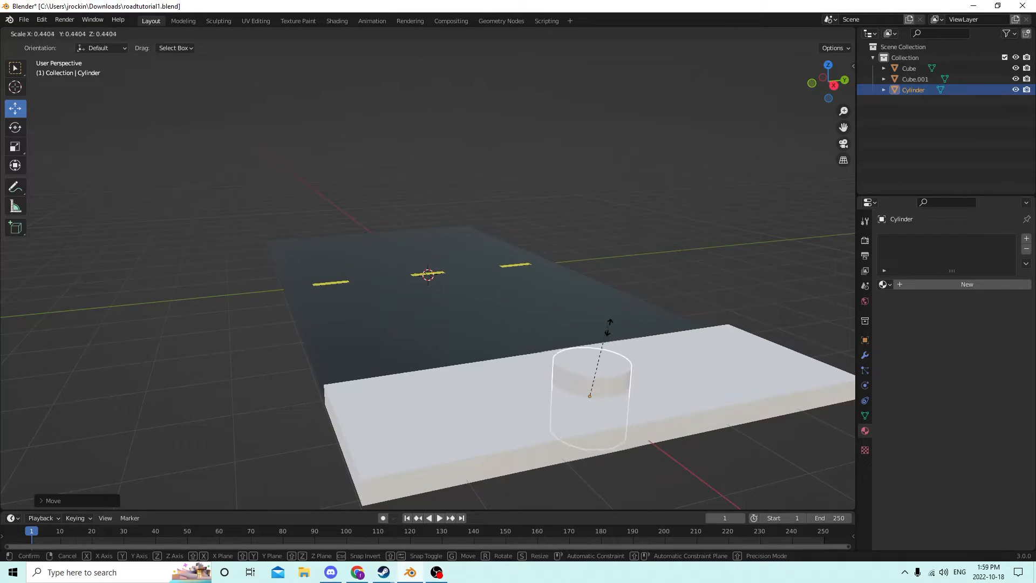
click(592, 365)
- Raise the small cylinder onto the slab's surface and shift it along X near the slab's road-side edge
middle_drag(592, 365, 766, 344)
key(g)
key(x)
key(x)
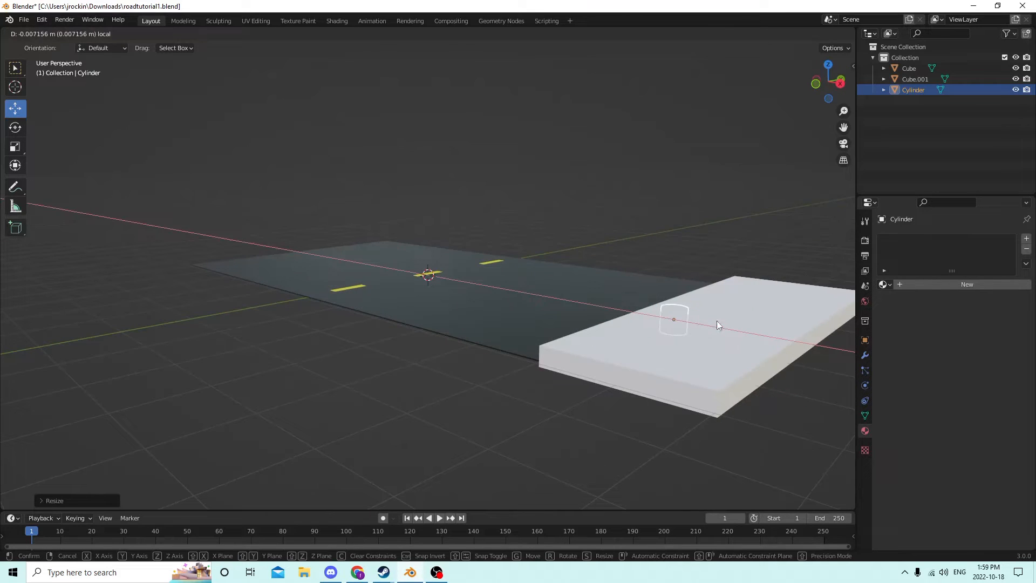
drag(717, 322, 718, 322)
drag(679, 276, 672, 249)
mouse_move(672, 249)
middle_down()
mouse_move(690, 278)
mouse_move(670, 258)
middle_up()
scroll(691, 279, up, 1)
drag(795, 305, 804, 303)
middle_drag(801, 303, 754, 307)
drag(637, 308, 639, 313)
- Scale the cylinder down uniformly to about 0.136 and adjust its position and height beside the road-side edge of the sidewalk
key(s)
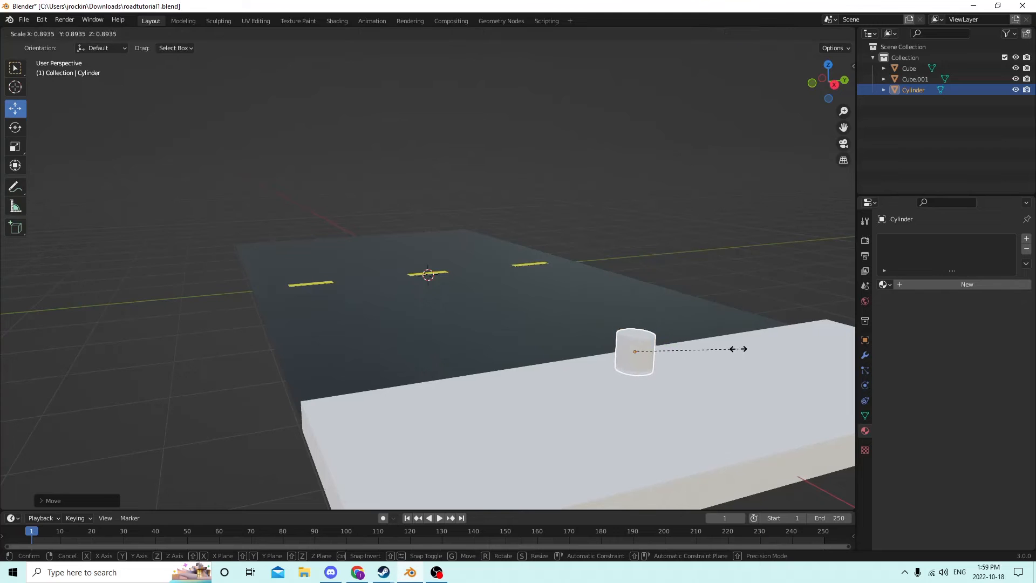
click(701, 345)
middle_drag(695, 342, 714, 316)
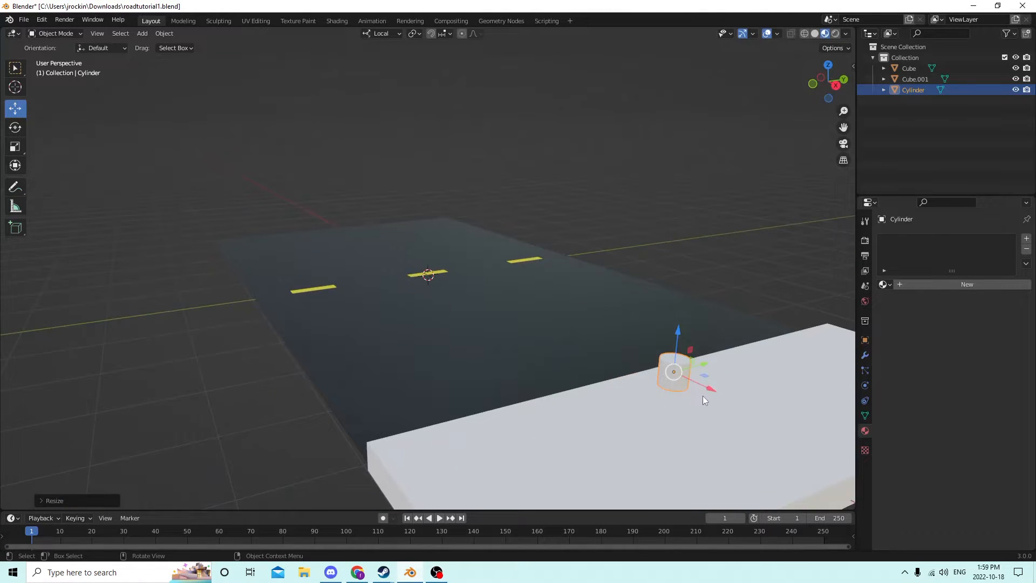
drag(708, 391, 701, 388)
middle_drag(700, 388, 668, 309)
drag(642, 271, 639, 277)
drag(666, 329, 656, 323)
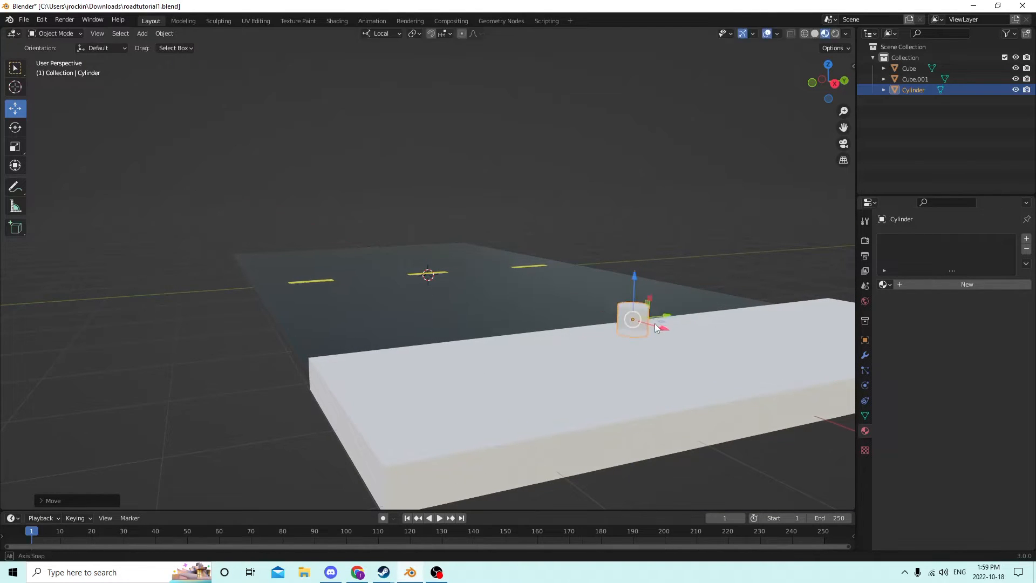
middle_drag(655, 323, 636, 339)
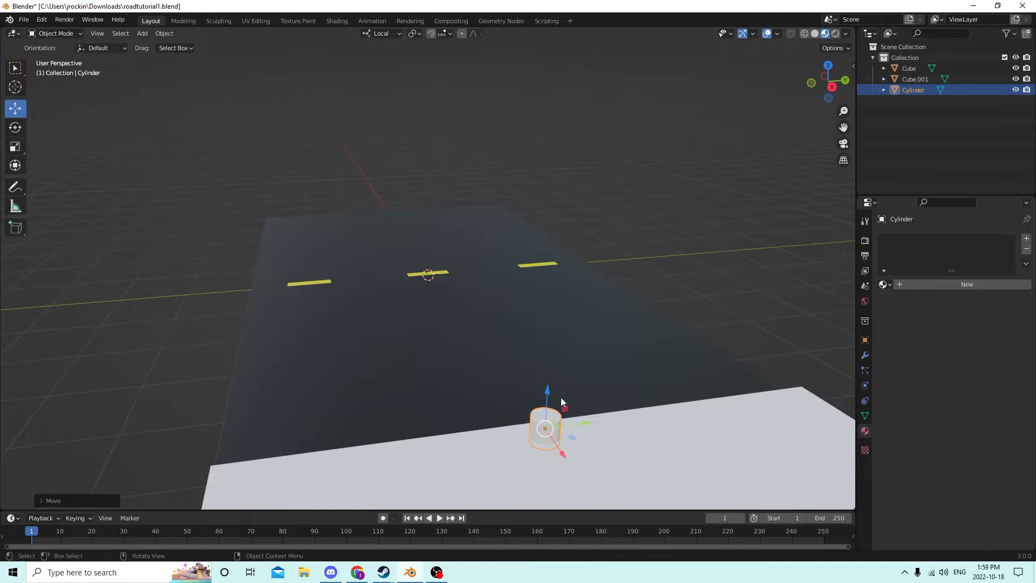
- Try extruding the cylinder's top face upward in Edit Mode, and undo the extrusion
key(Tab)
middle_drag(550, 400, 551, 339)
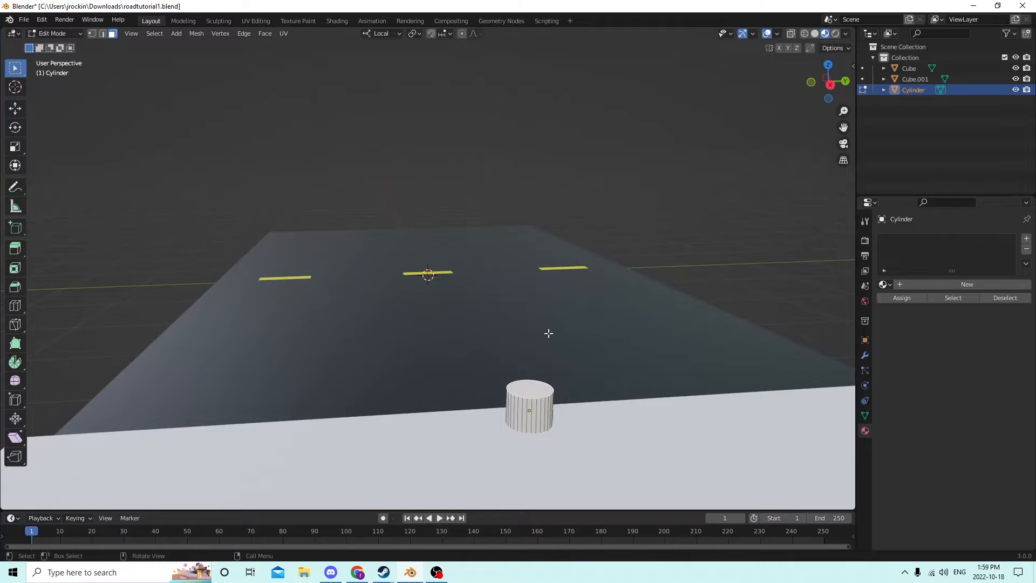
key(e)
click(549, 315)
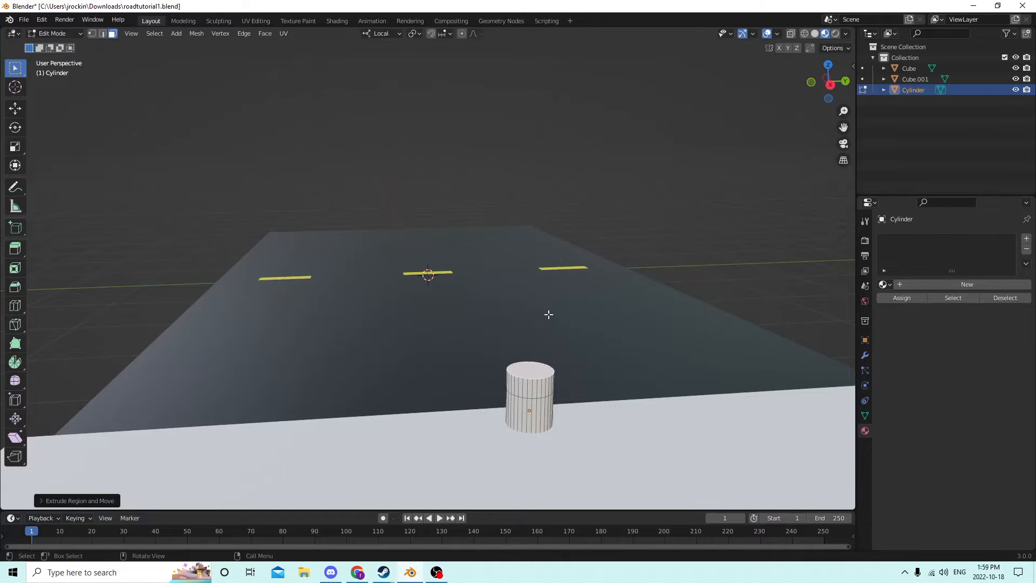
mouse_move(548, 315)
middle_down()
mouse_move(542, 280)
mouse_move(546, 308)
middle_up()
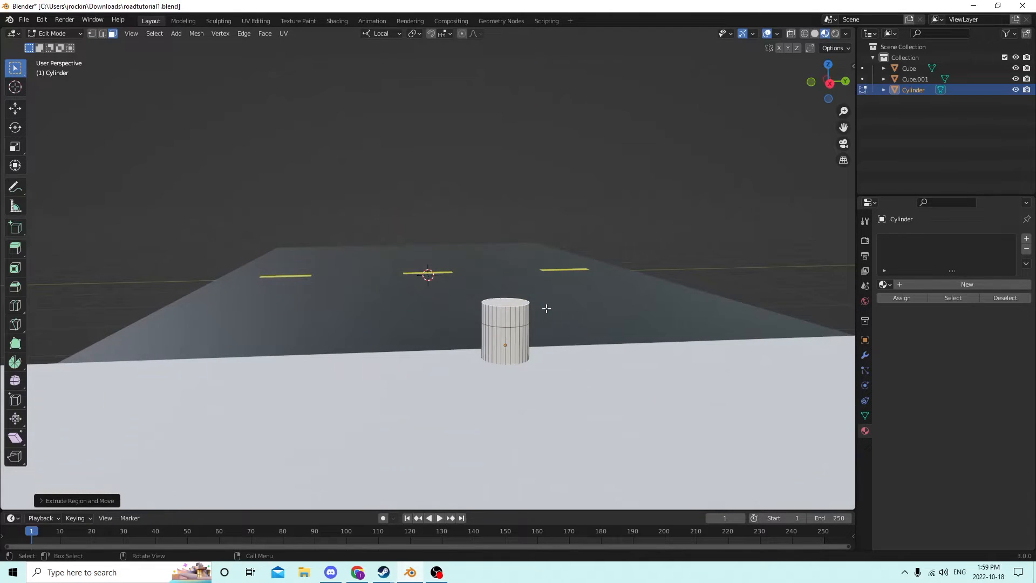
click(41, 20)
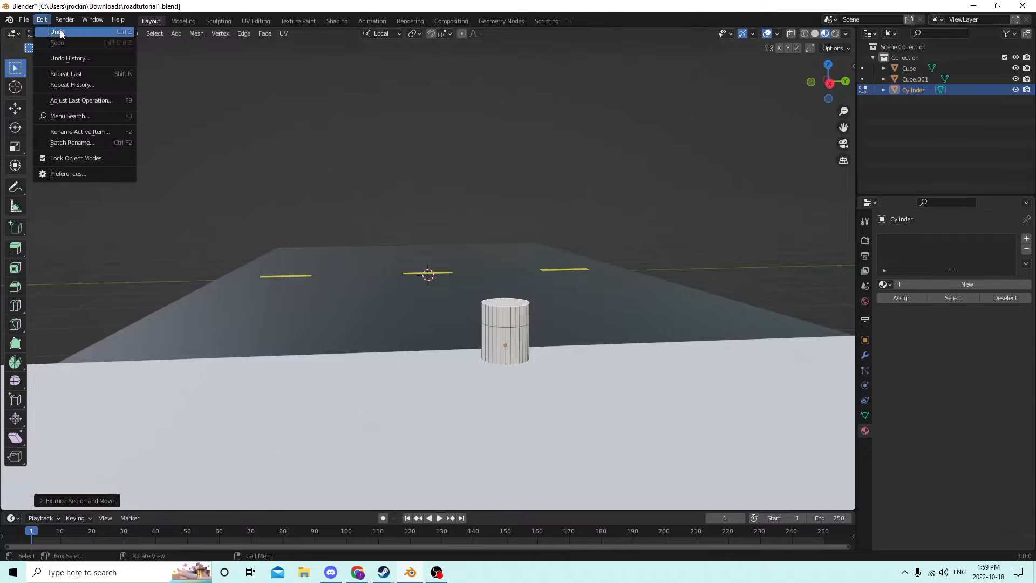
click(67, 33)
key(Tab)
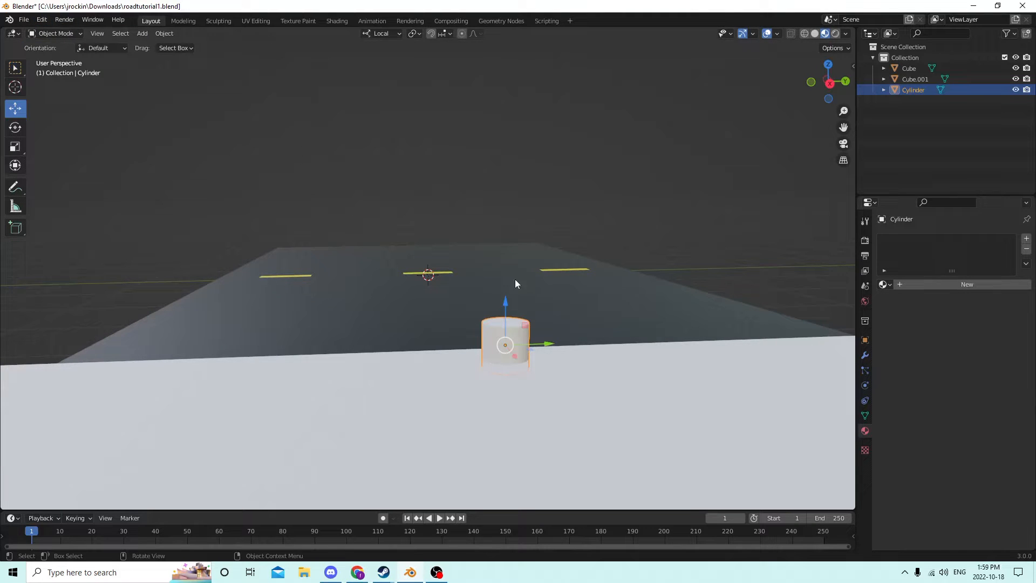
- Stretch the cylinder along Z to a scale of about 0.294 and raise it to stand on the sidewalk
click(15, 147)
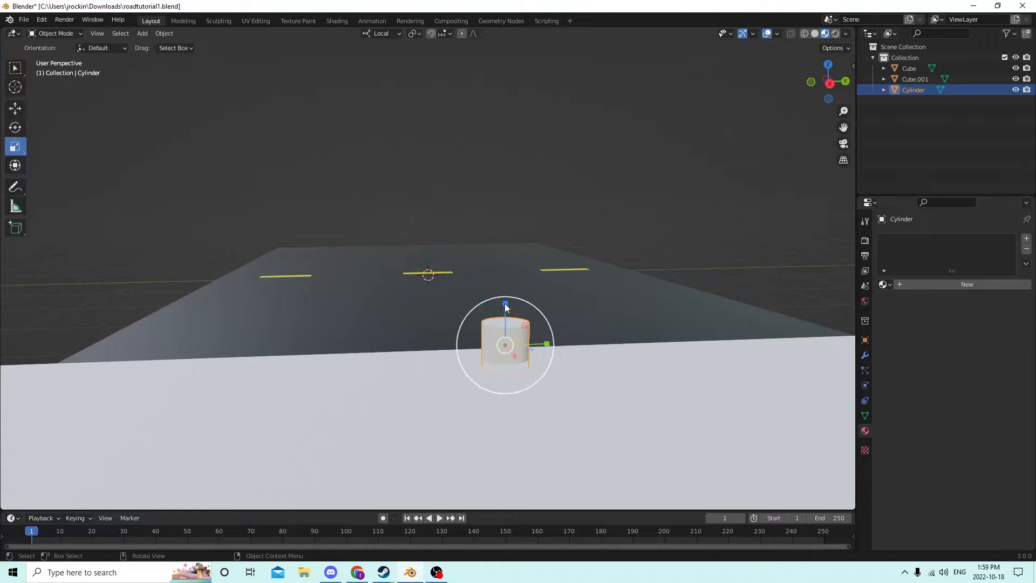
drag(505, 304, 504, 251)
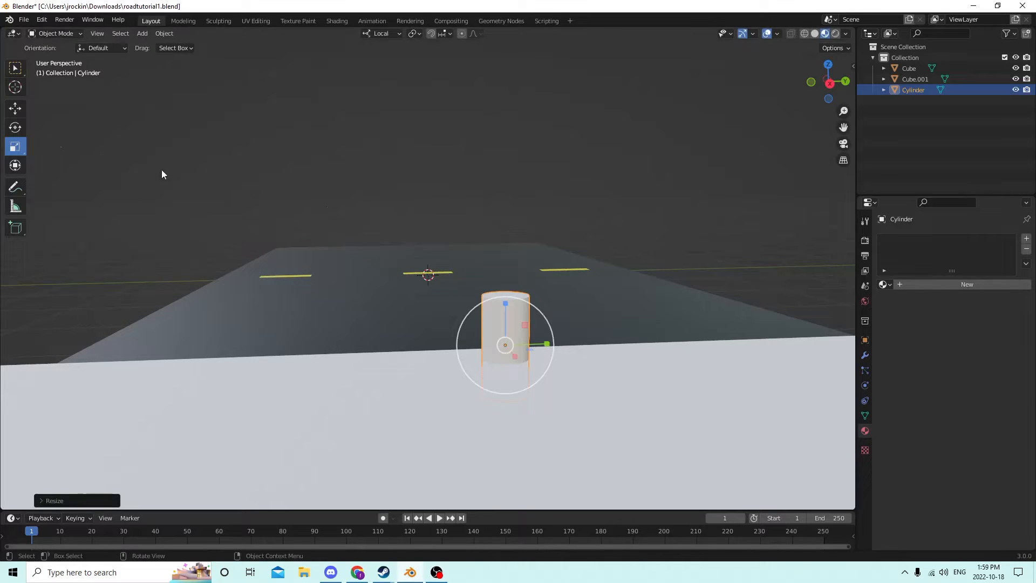
click(15, 108)
drag(504, 300, 504, 266)
middle_drag(504, 265, 448, 276)
scroll(477, 270, down, 2)
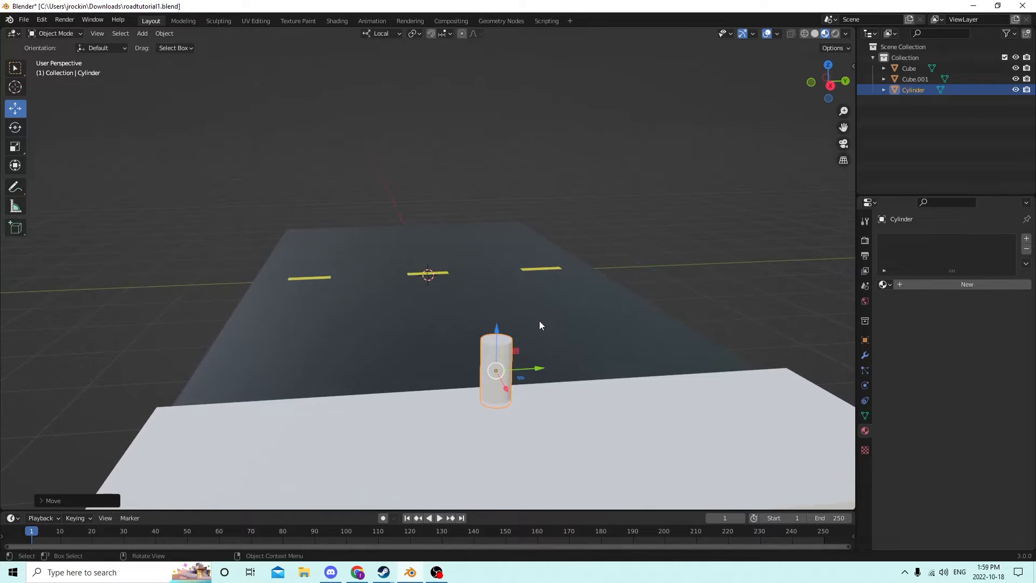
- Duplicate the upright cylinder in place and raise the copy to about 0.0075 m in Z
key(shift+d)
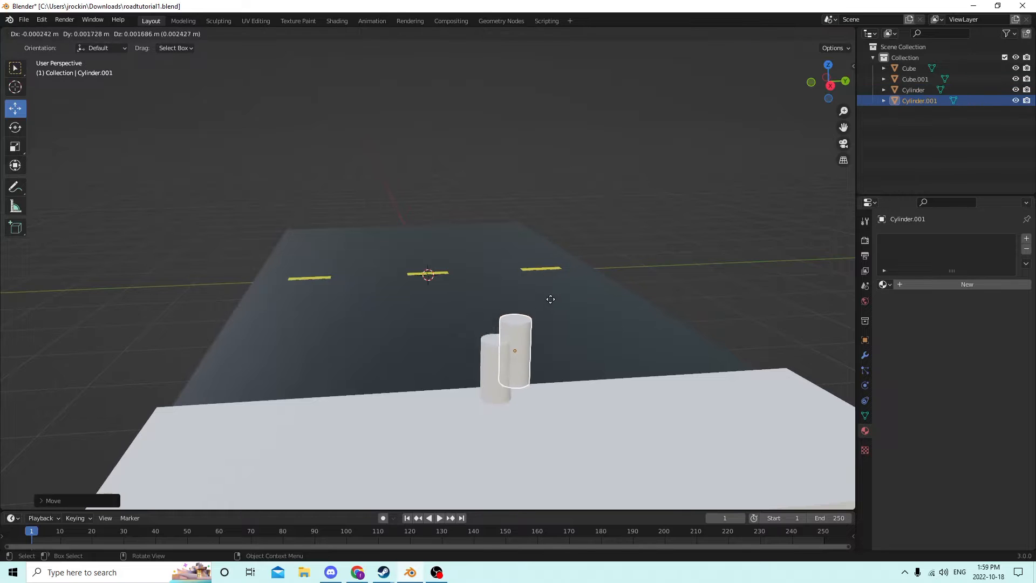
right_click(555, 303)
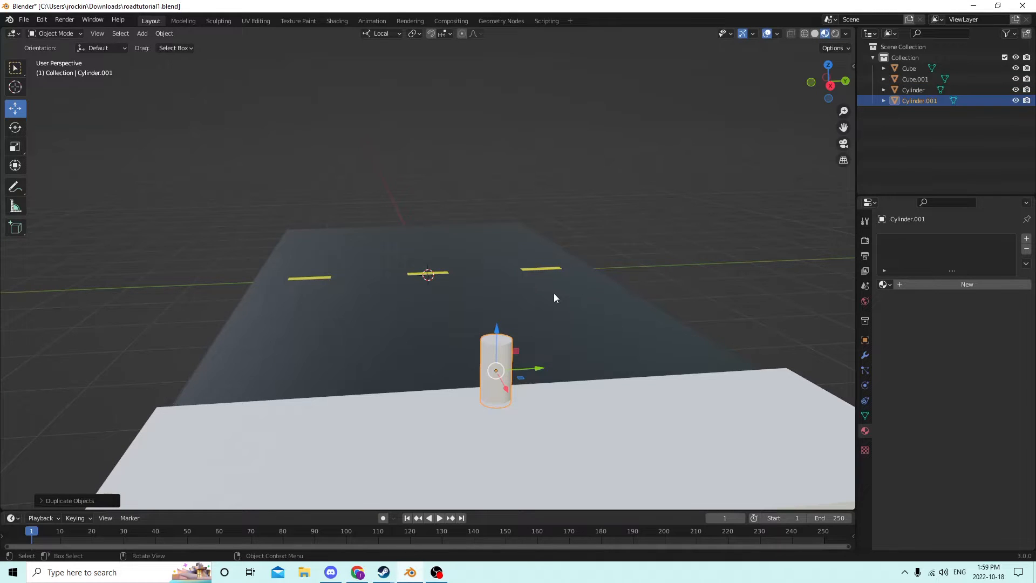
scroll(554, 296, up, 3)
scroll(549, 292, down, 2)
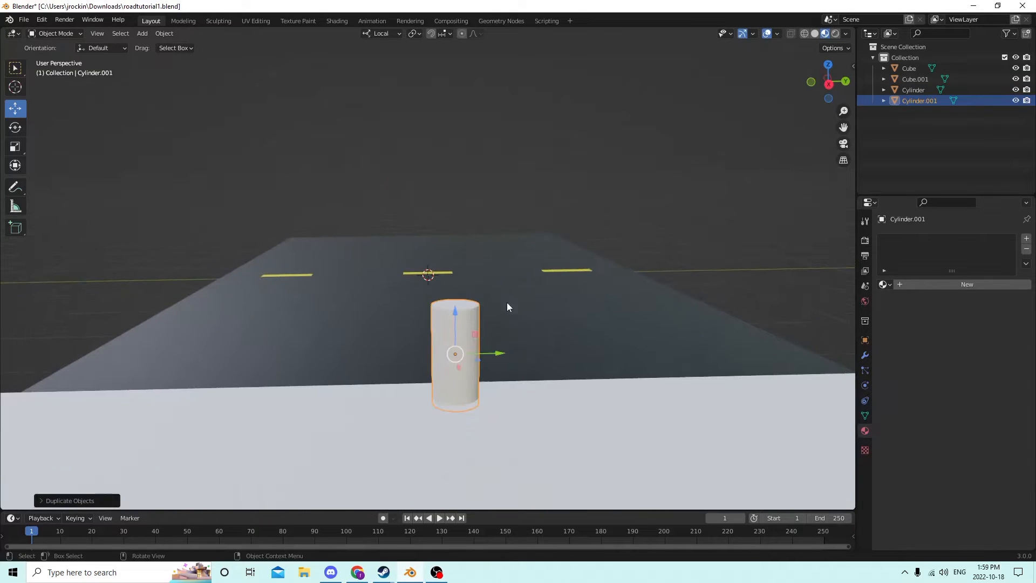
drag(456, 310, 455, 261)
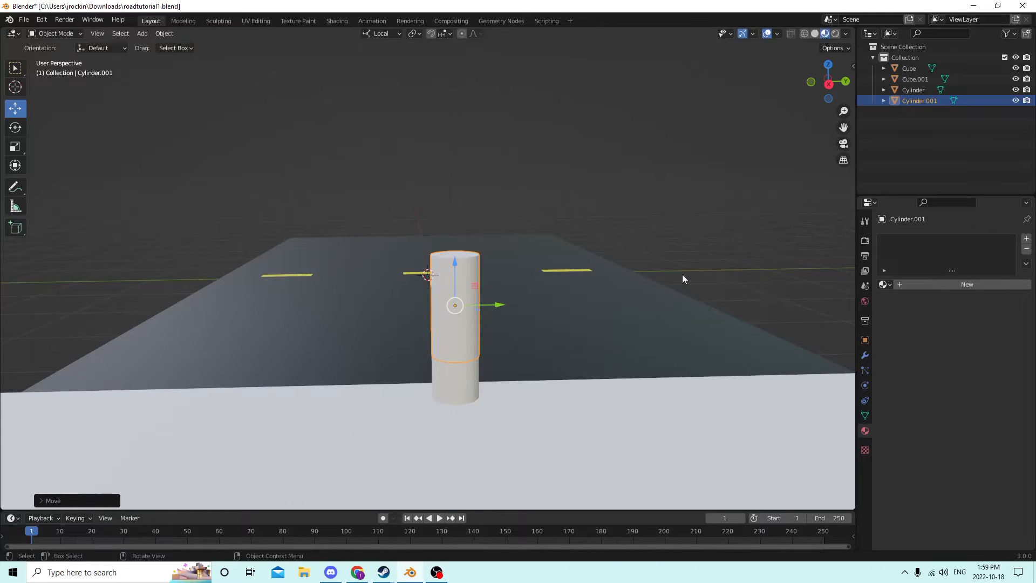
- Set the copy's X rotation to 90° and lower it into the post's upper part, at about 0.006 m in Z
click(864, 340)
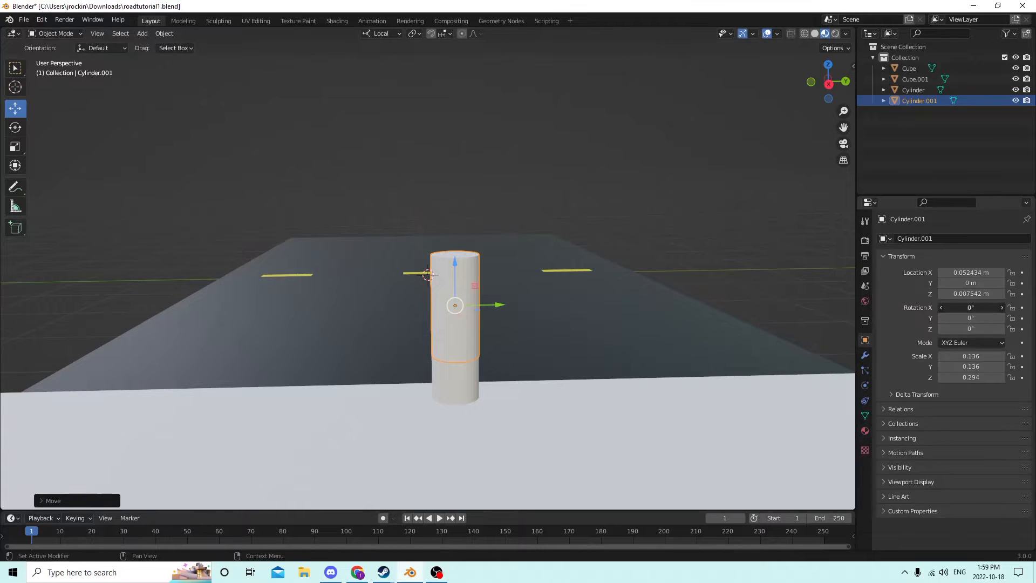
key(Return)
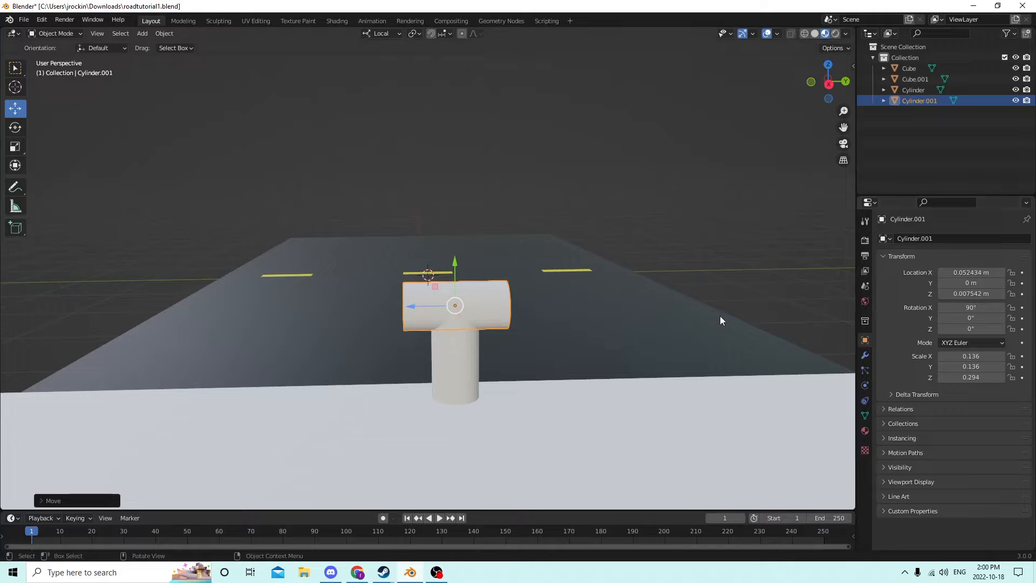
middle_drag(646, 306, 647, 313)
scroll(647, 309, up, 3)
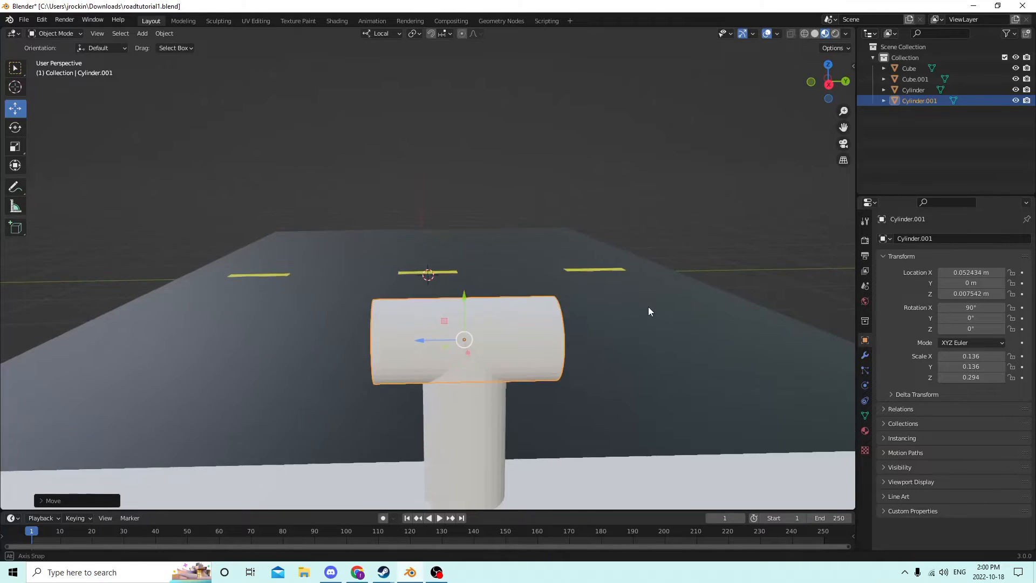
drag(530, 229, 534, 275)
middle_drag(534, 275, 530, 280)
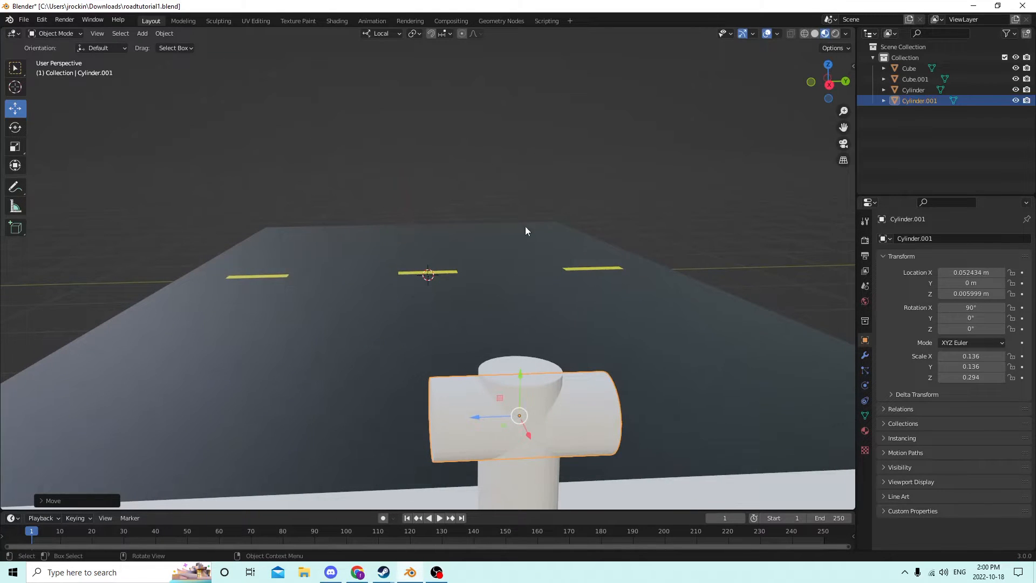
middle_drag(525, 227, 582, 242)
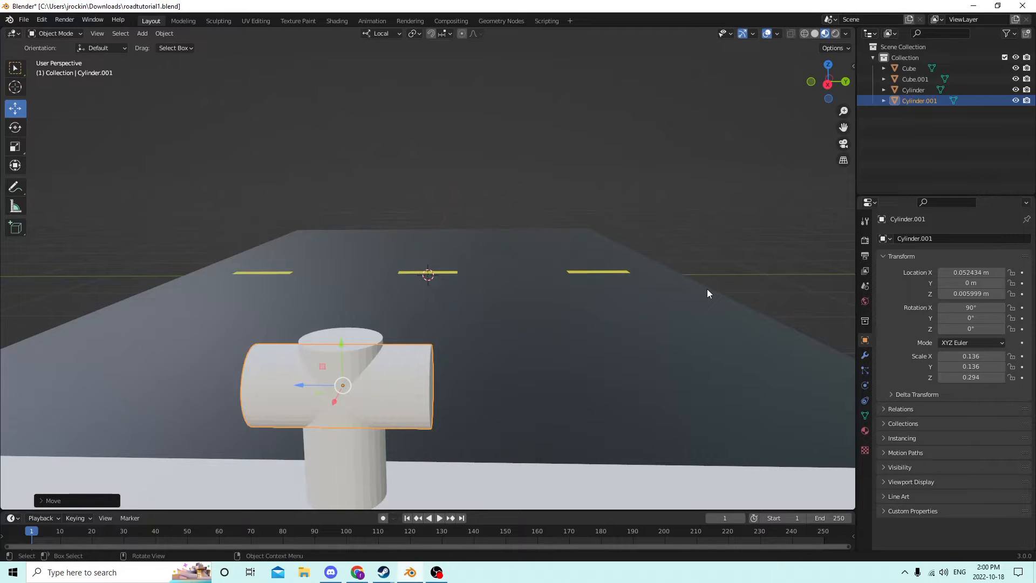
- Scale the crosswise cylinder down uniformly to about 0.097 × 0.097 × 0.209 so its ends protrude from both sides of the post
key(s)
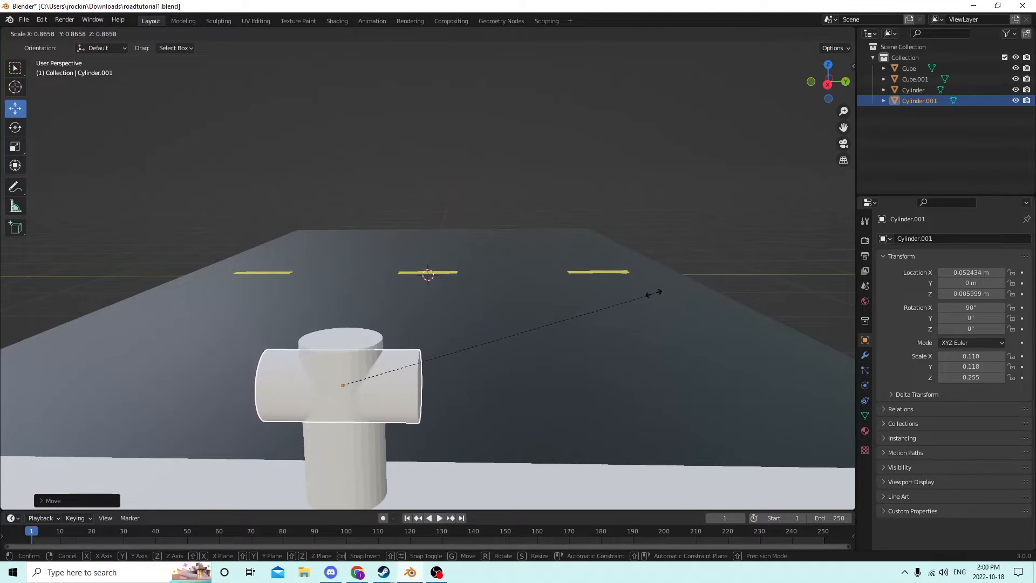
click(599, 297)
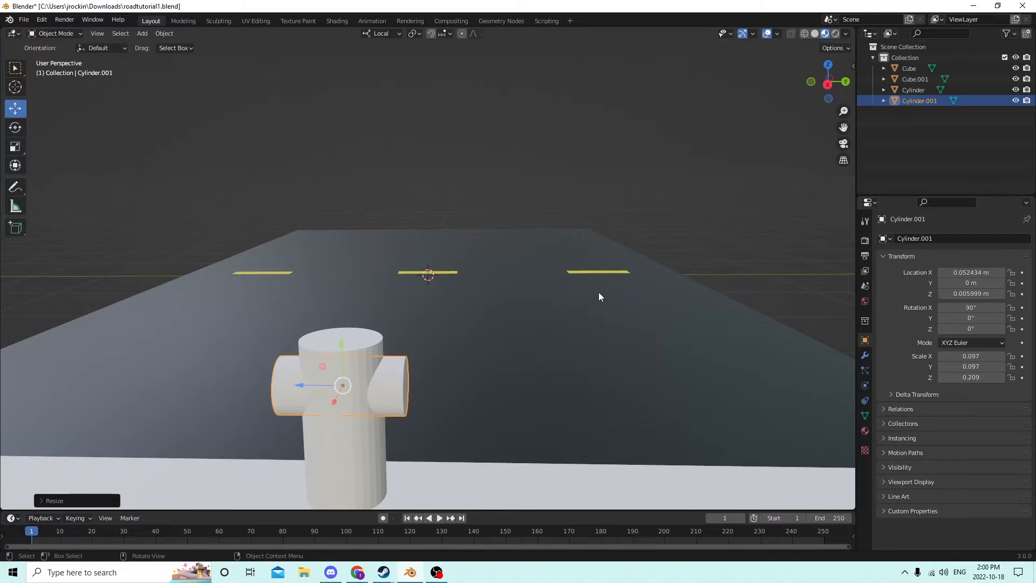
mouse_move(599, 293)
middle_down()
mouse_move(610, 281)
mouse_move(601, 287)
middle_up()
scroll(608, 280, down, 1)
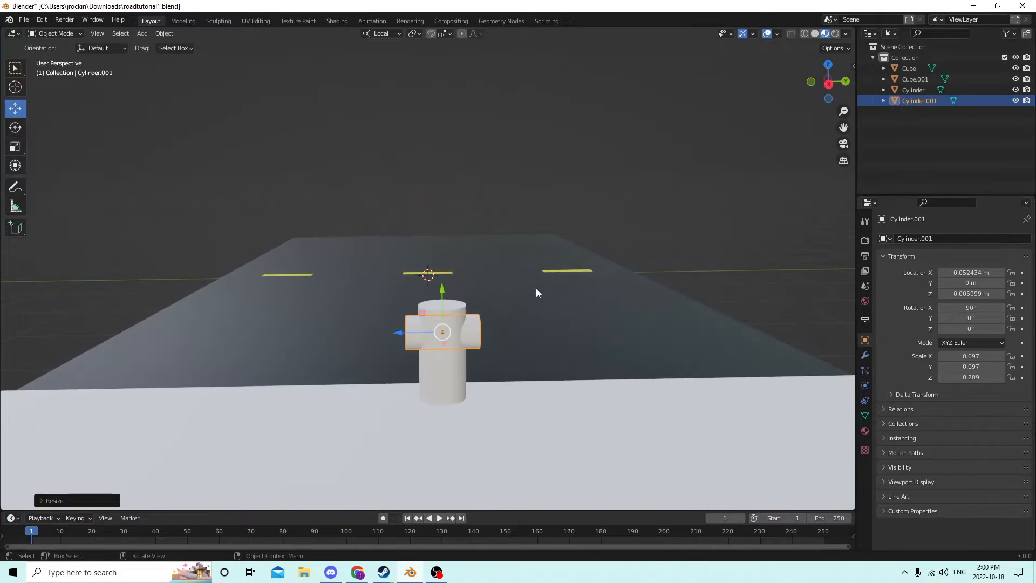
scroll(536, 293, up, 3)
mouse_move(530, 283)
middle_down()
mouse_move(511, 274)
mouse_move(548, 268)
mouse_move(535, 281)
mouse_move(527, 274)
middle_up()
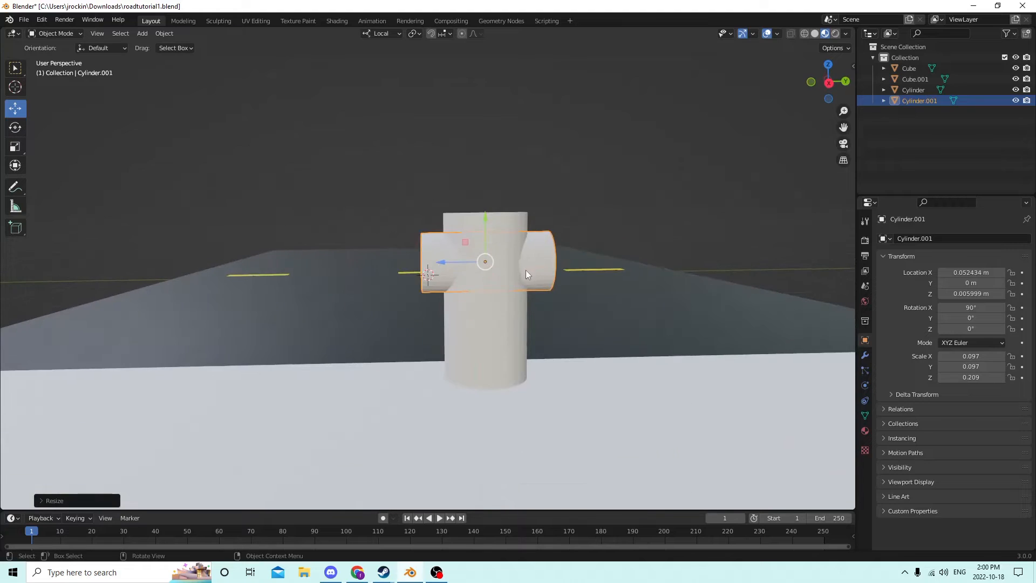
scroll(527, 275, down, 3)
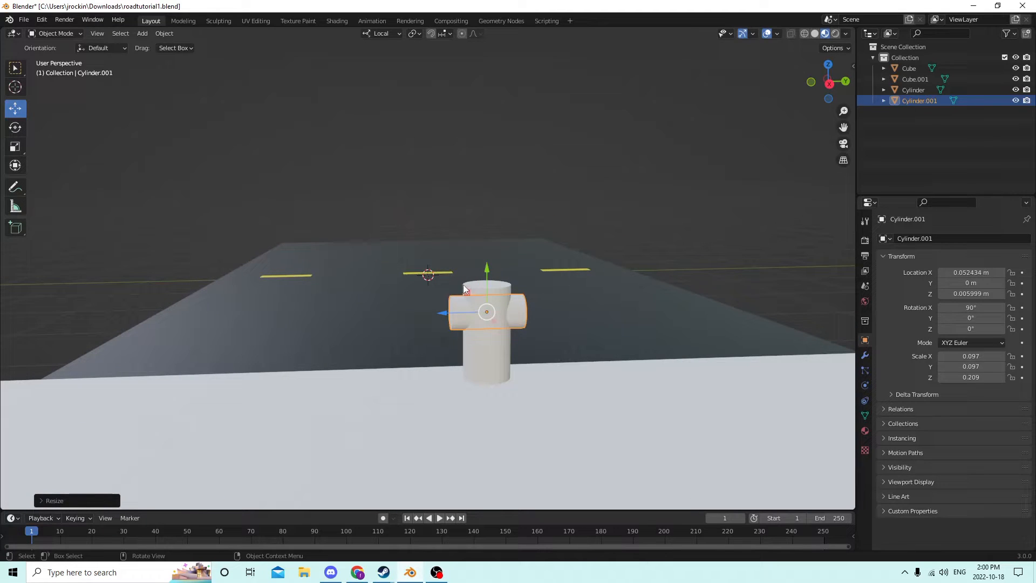
- Duplicate the upright post and raise the copy above it to about 0.0107 m in Z
click(483, 290)
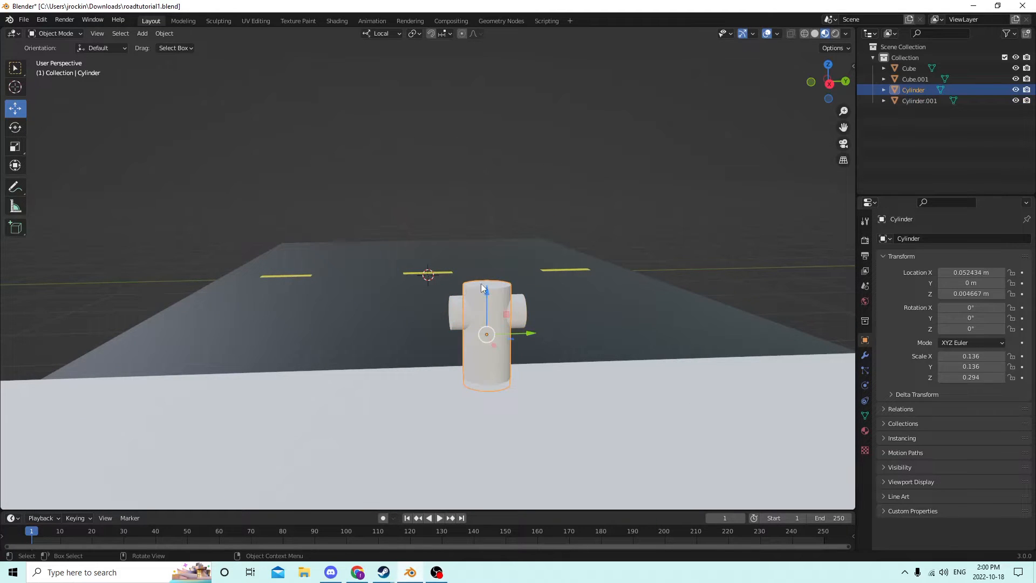
key(shift+d)
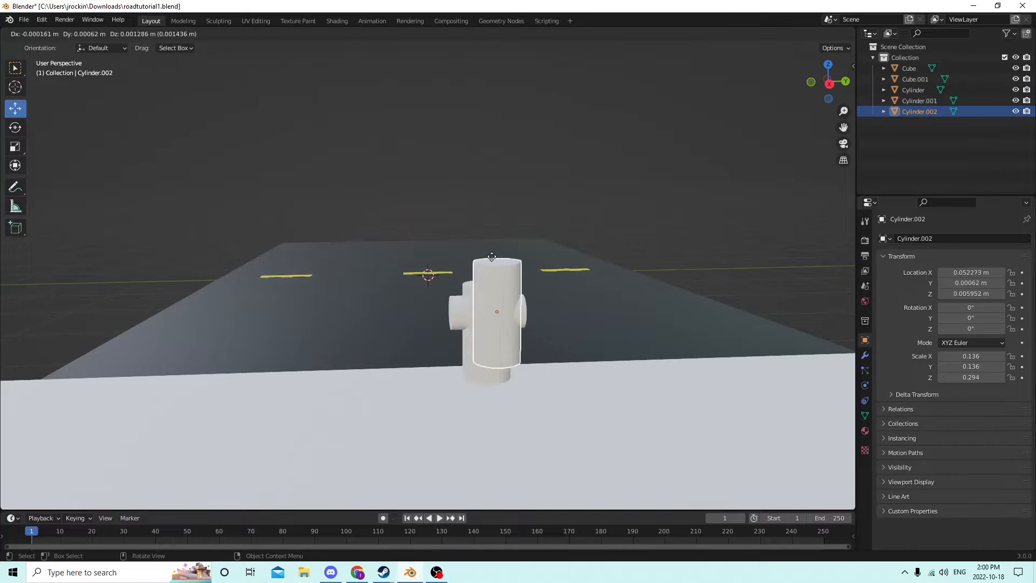
right_click(487, 242)
drag(486, 293, 484, 188)
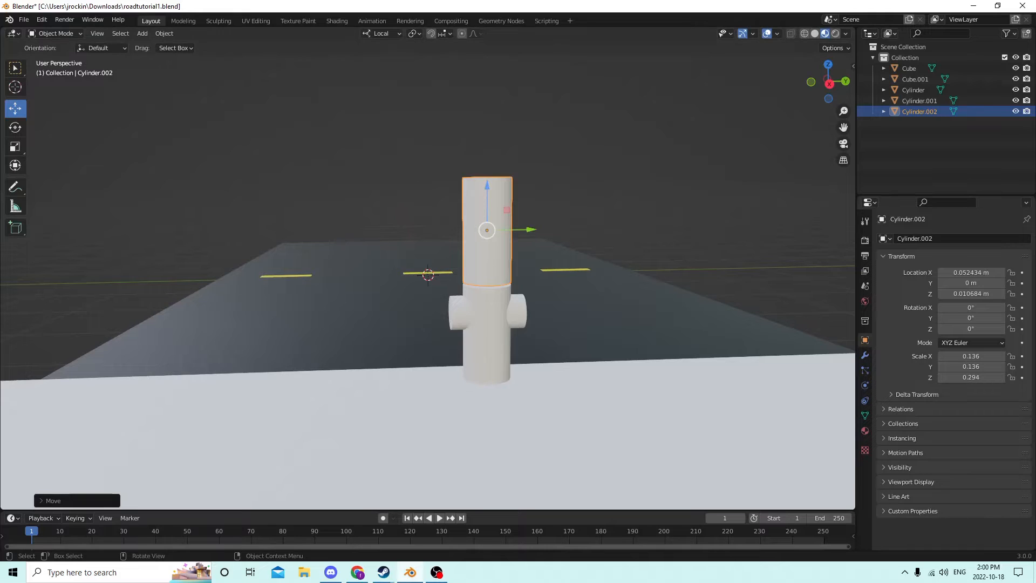
- Flatten the upper copy along Z into a thin disc and enlarge it uniformly to a scale of about 0.205 × 0.205 × 0.023
click(20, 147)
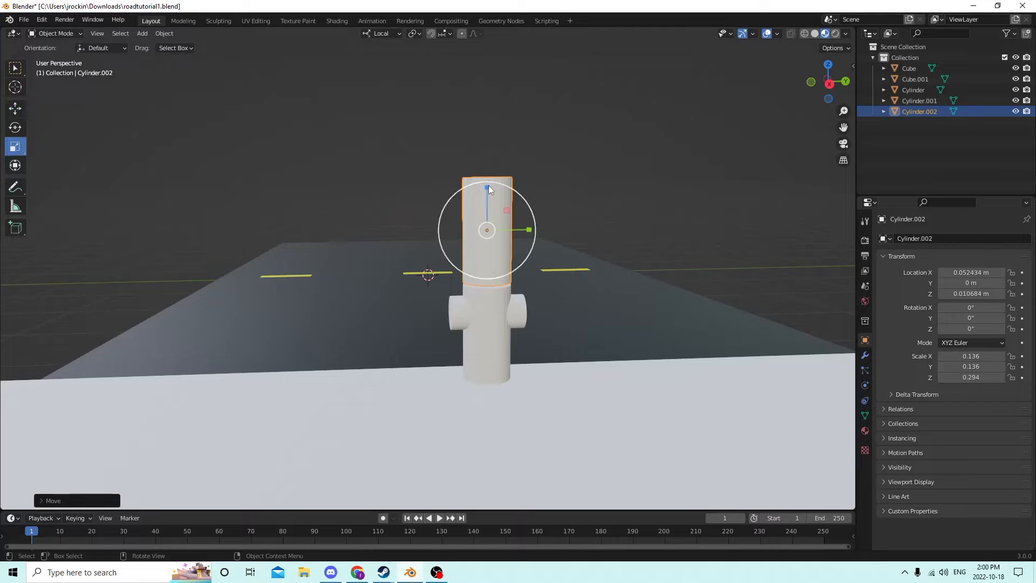
drag(488, 186, 488, 229)
mouse_move(487, 229)
middle_down()
mouse_move(472, 245)
mouse_move(487, 224)
middle_up()
scroll(475, 241, up, 1)
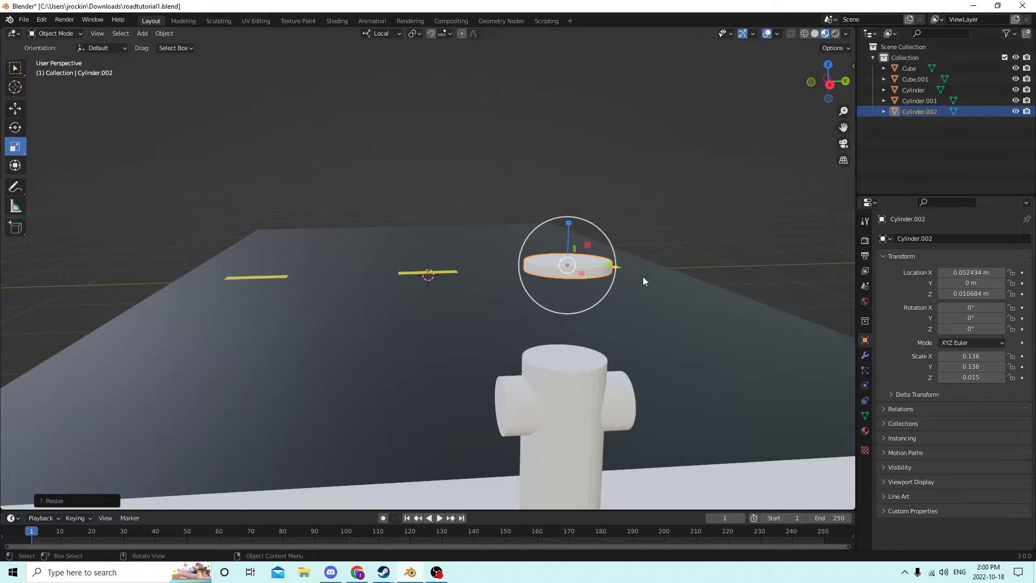
key(s)
click(678, 277)
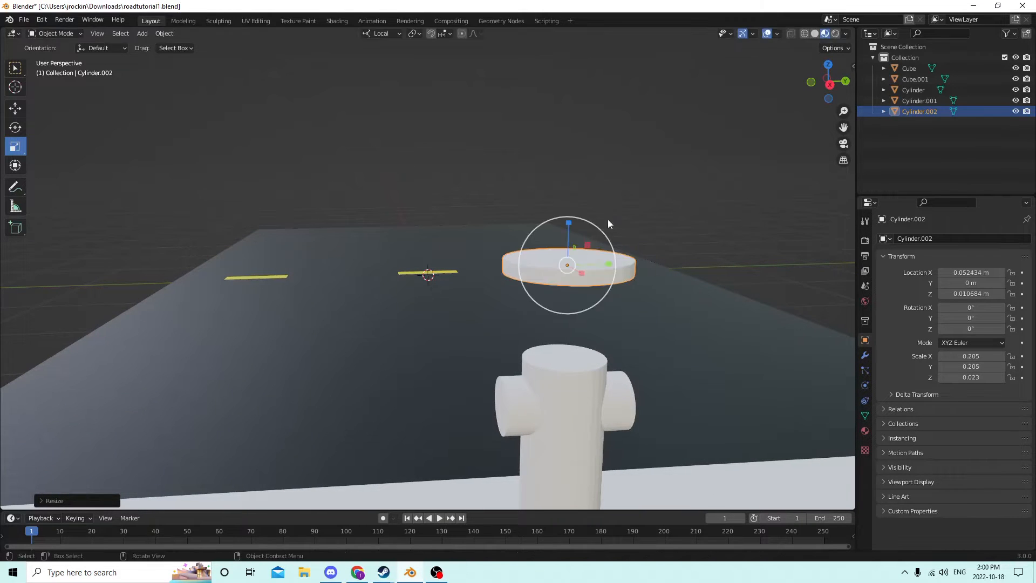
- Thin the disc to a Z scale of about 0.021 and lower it onto the post's top, at about 0.0077 m in Z
drag(569, 222, 576, 294)
click(15, 109)
drag(577, 308, 576, 312)
mouse_move(564, 301)
middle_down()
mouse_move(556, 273)
mouse_move(552, 299)
middle_up()
scroll(558, 292, down, 4)
- Inset the top face of the disc resting on the post, with a thickness of about 0.31 m
click(456, 393)
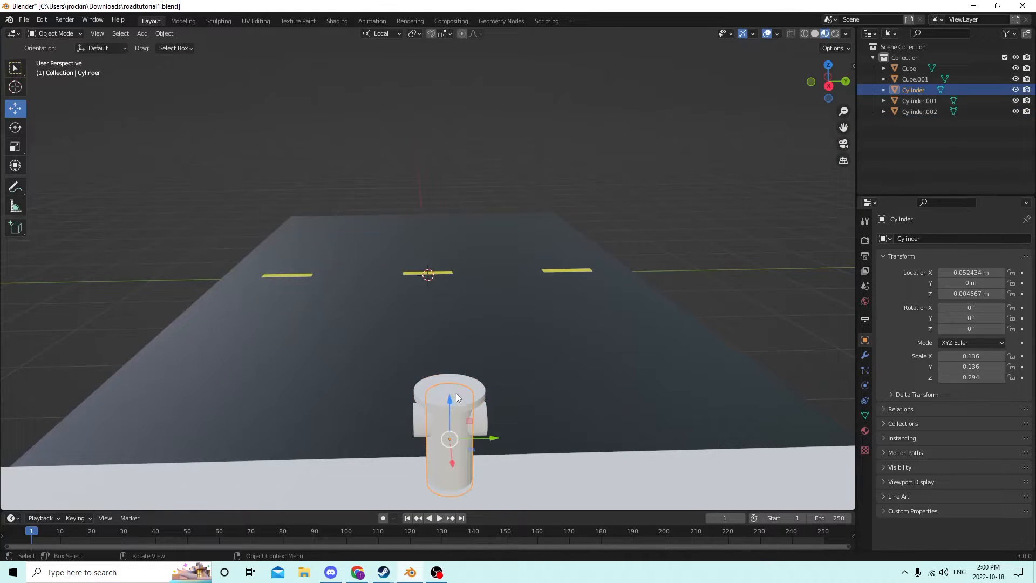
click(451, 390)
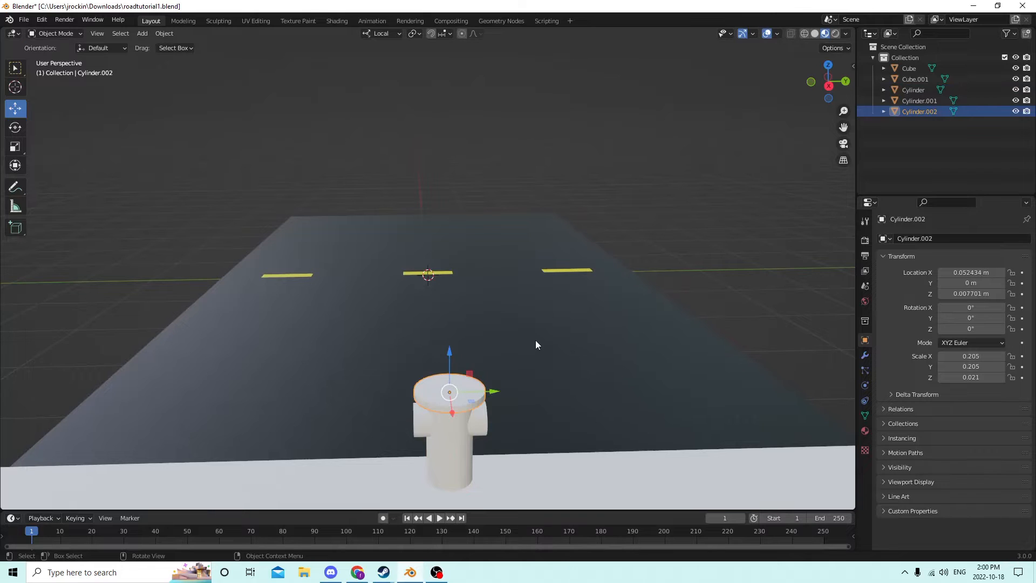
key(Tab)
key(i)
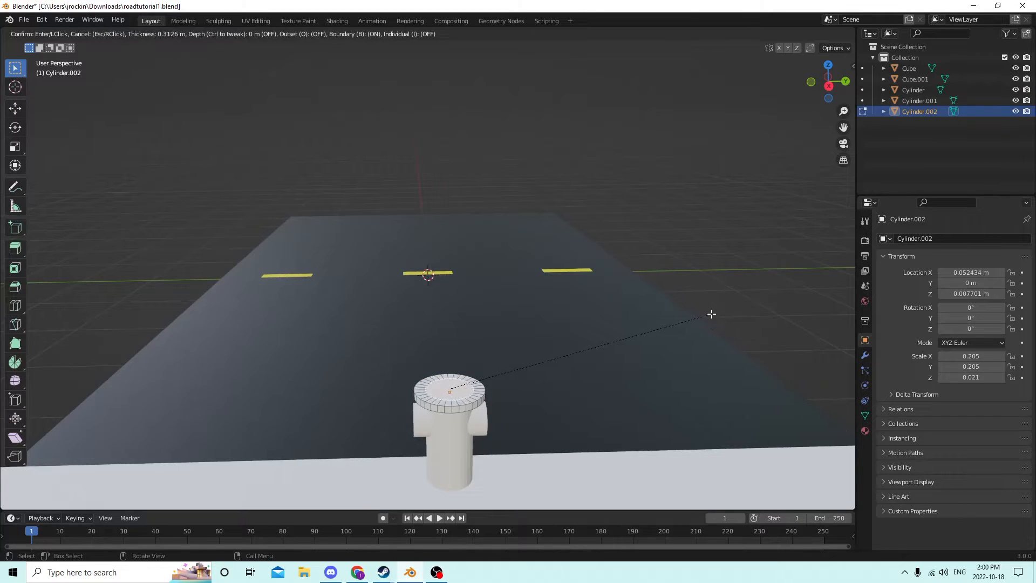
click(711, 314)
- Extrude the disc's inset face upward twice by short amounts and enlarge the uppermost face so the neck flares outward
middle_drag(710, 314, 647, 300)
scroll(647, 300, up, 1)
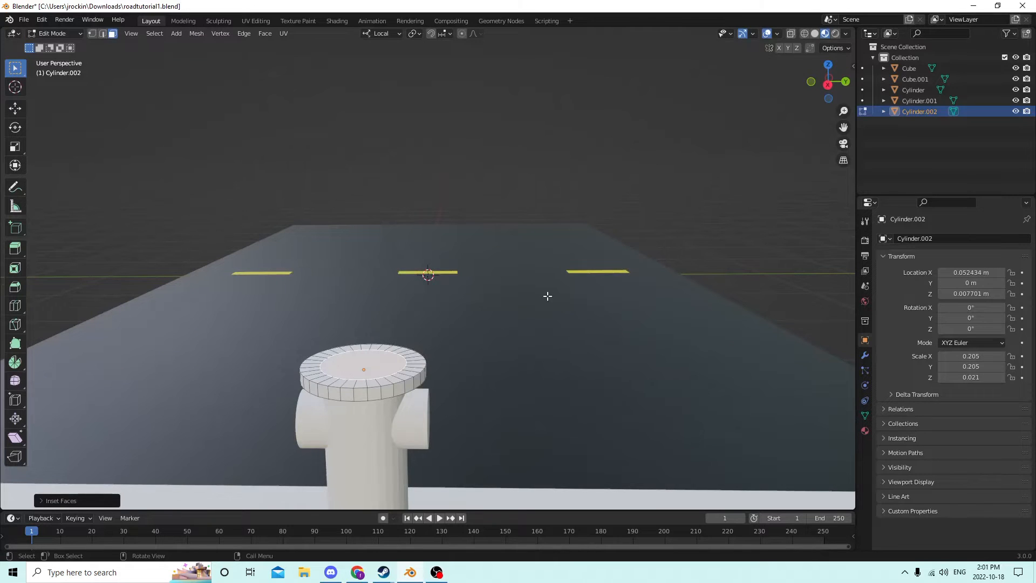
key(e)
click(479, 269)
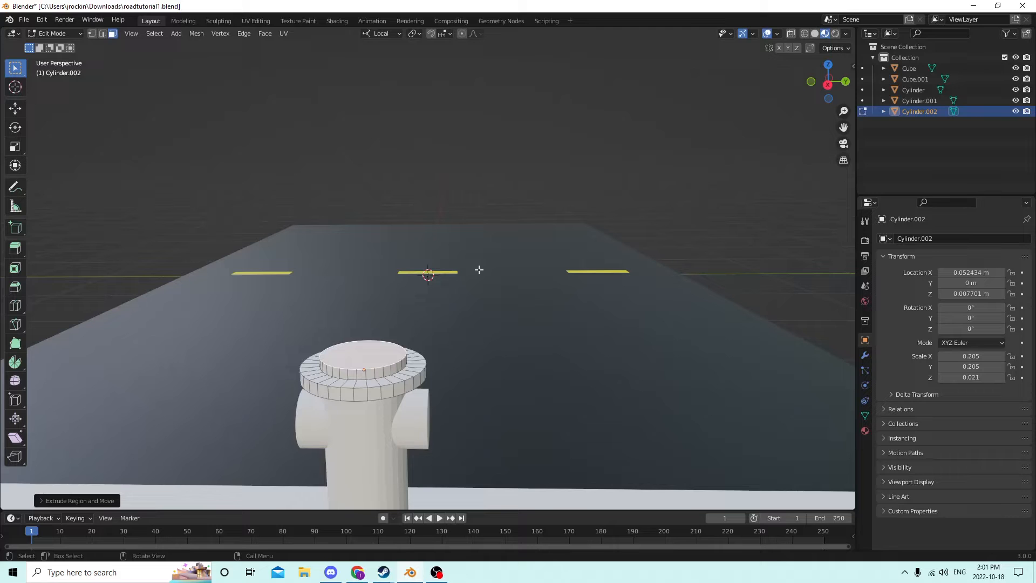
key(e)
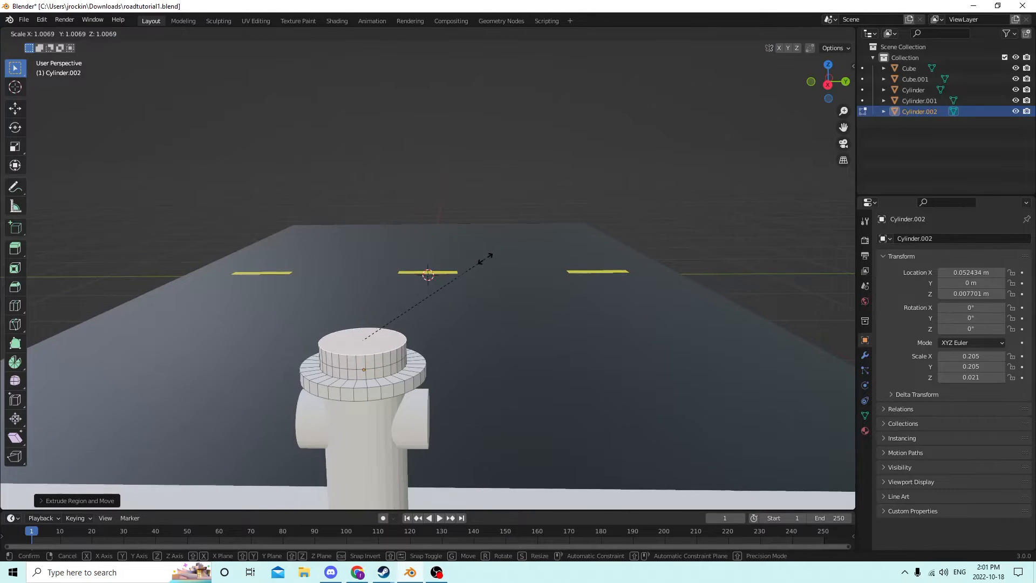
key(s)
click(522, 255)
- Extrude the flared top face up about 0.0004 m, and extrude it once more with the new top slightly narrowed
key(w)
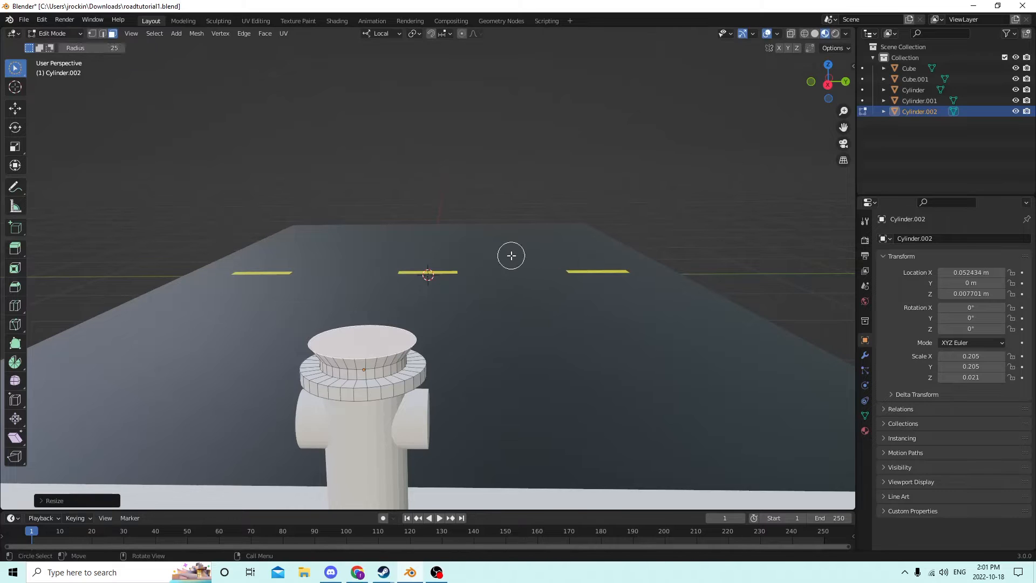
key(w)
key(e)
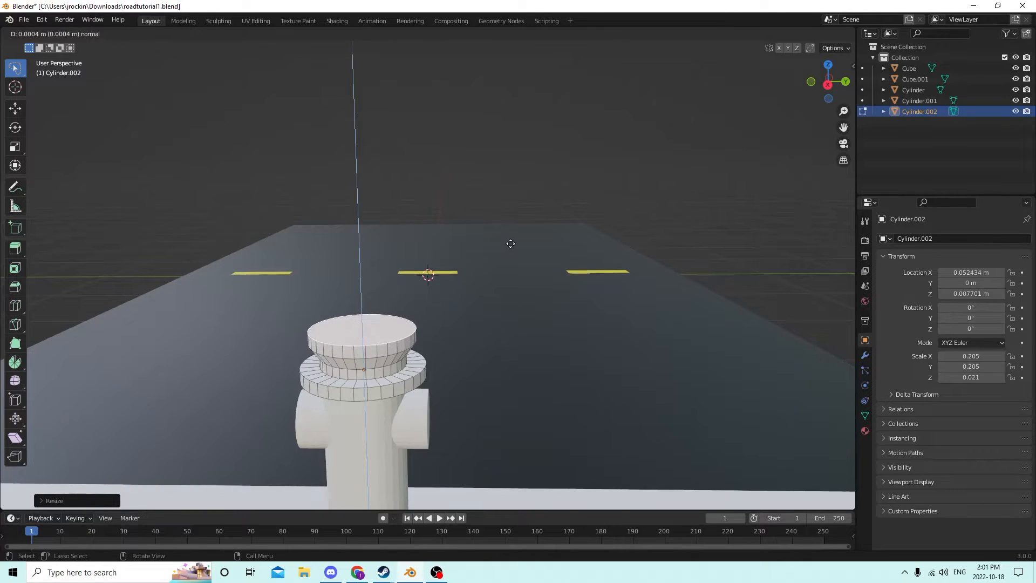
click(511, 244)
key(e)
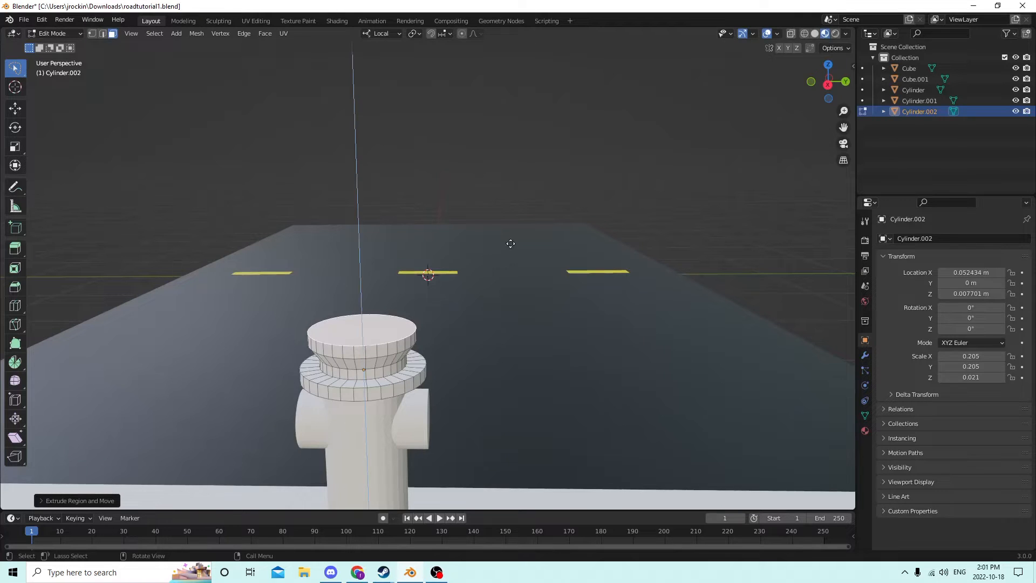
click(512, 236)
key(s)
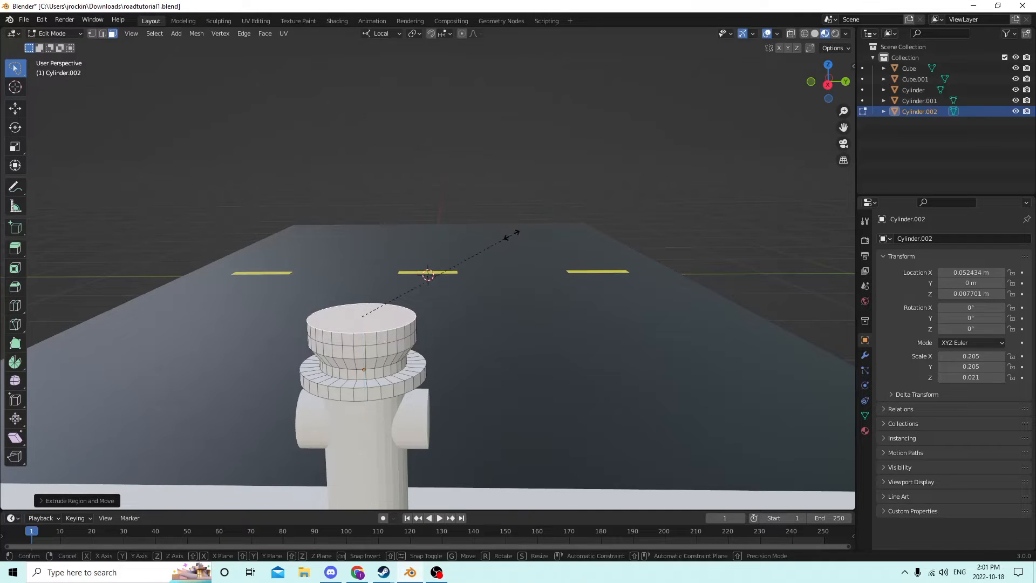
click(498, 245)
- Round off the cap into a dome by extruding the top face upward twice more and shrinking it after each extrusion
key(e)
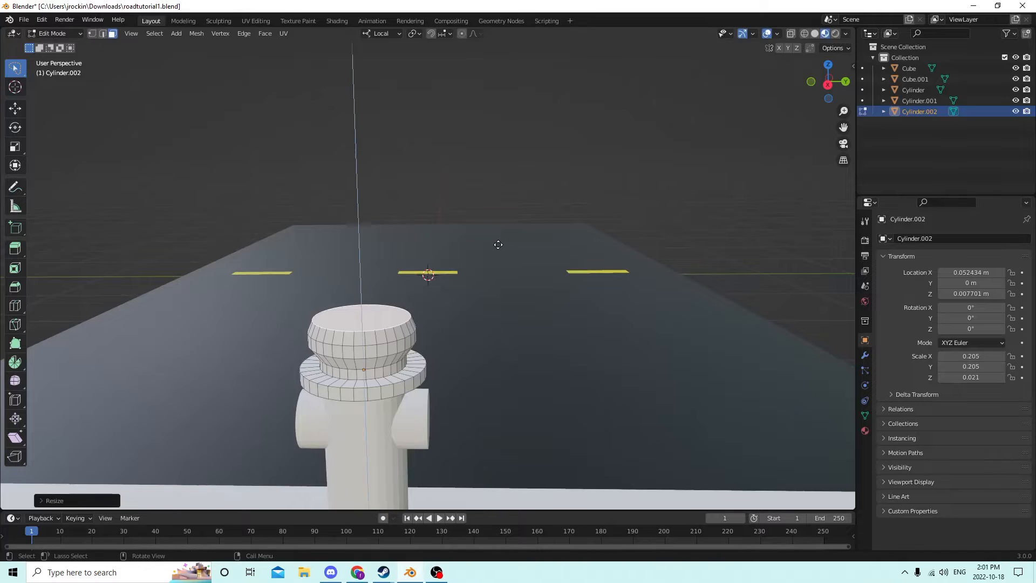
click(499, 237)
key(s)
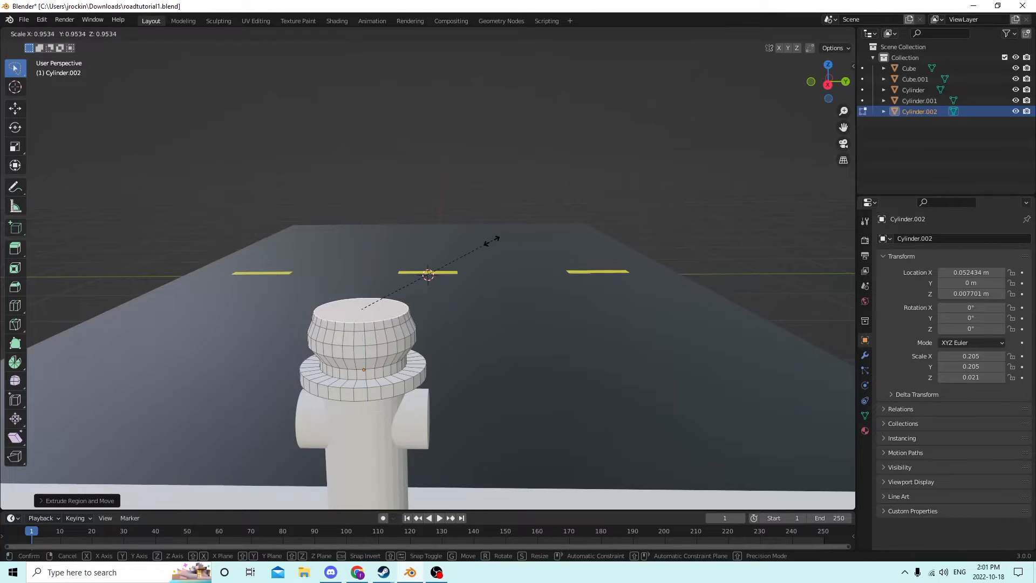
click(476, 245)
key(e)
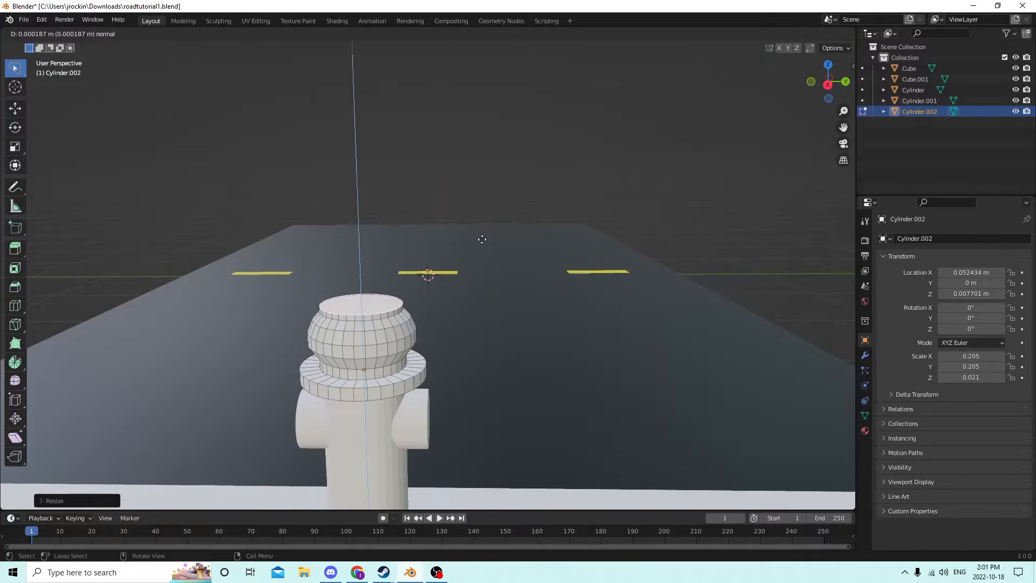
click(484, 236)
click(373, 299)
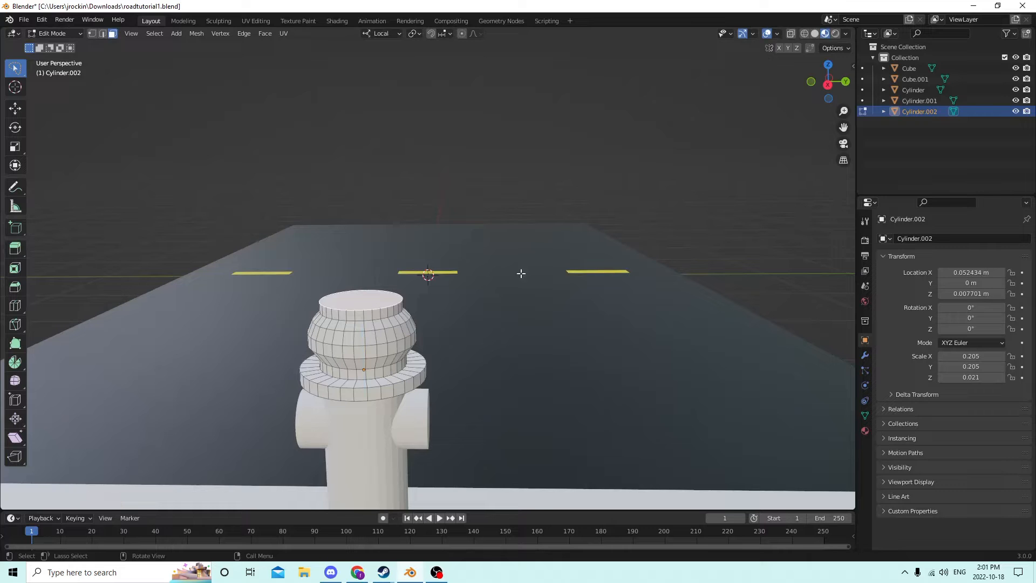
key(s)
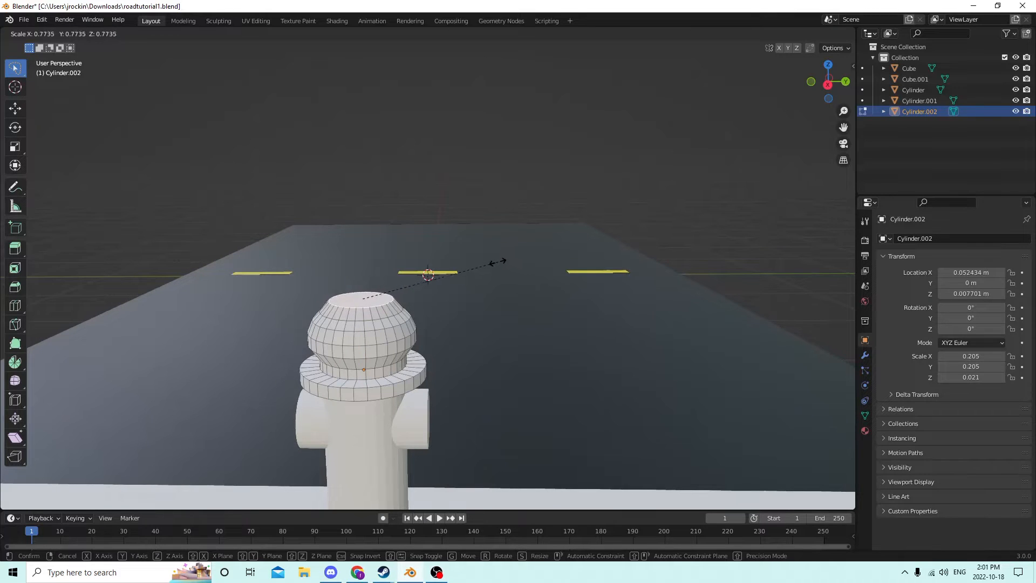
click(475, 259)
- Inset the flat face on top of the dome, with a thickness of about 0.31 m
middle_drag(423, 268, 427, 296)
click(401, 347)
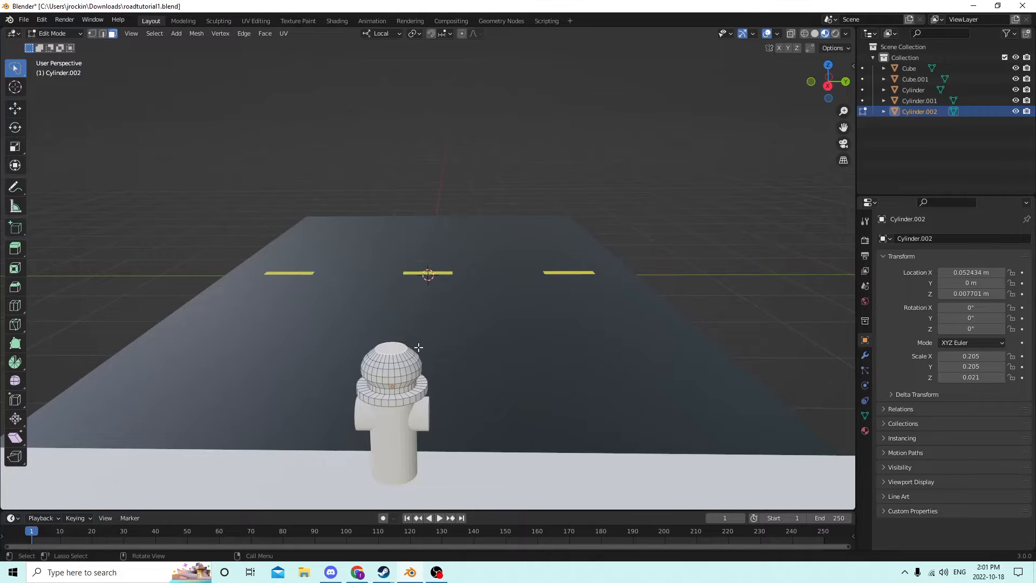
key(i)
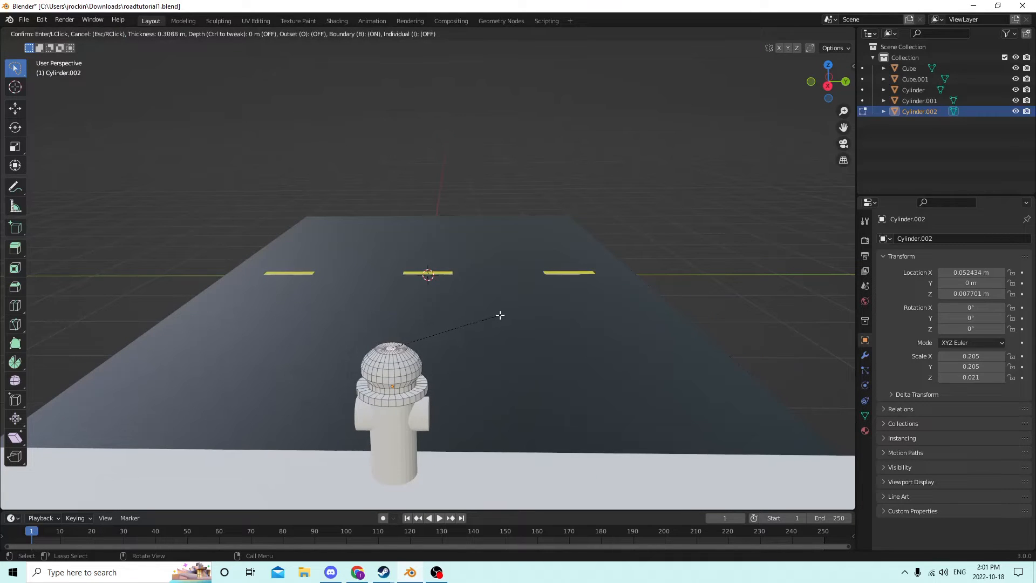
click(503, 315)
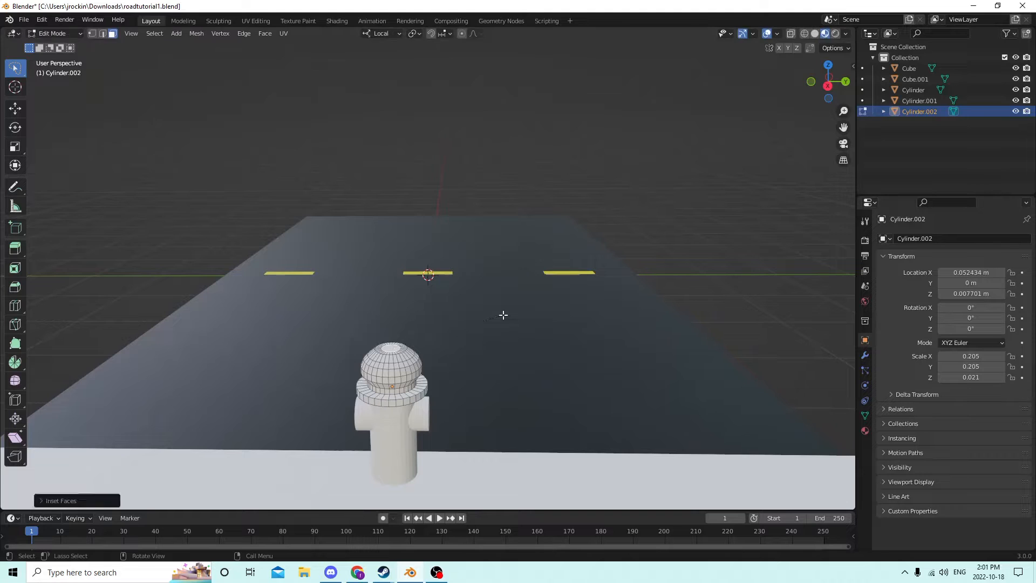
- Extrude the dome's inset face up about 0.0006 m to form a small knob, and return to Object Mode
scroll(445, 330, up, 6)
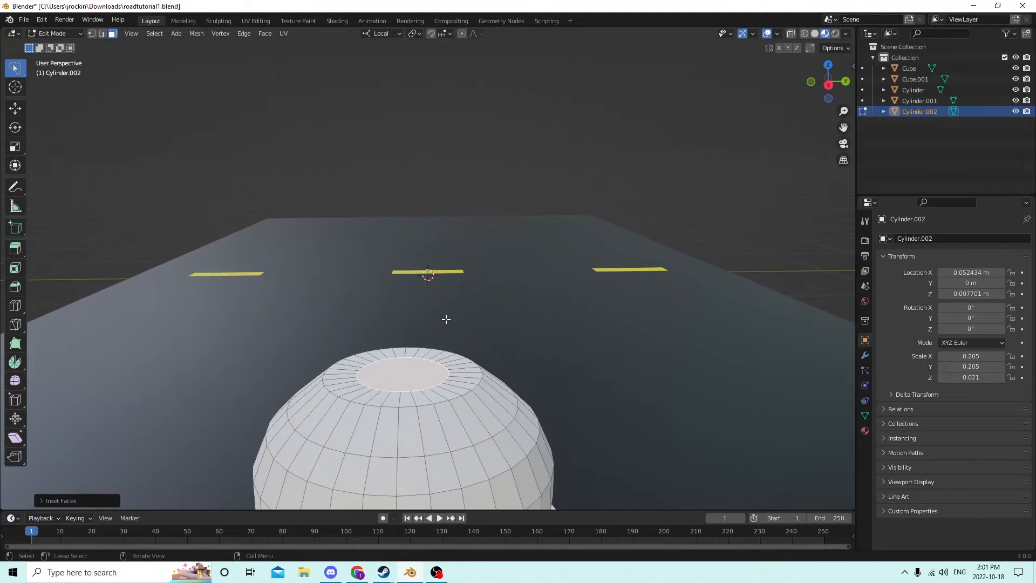
scroll(446, 319, down, 4)
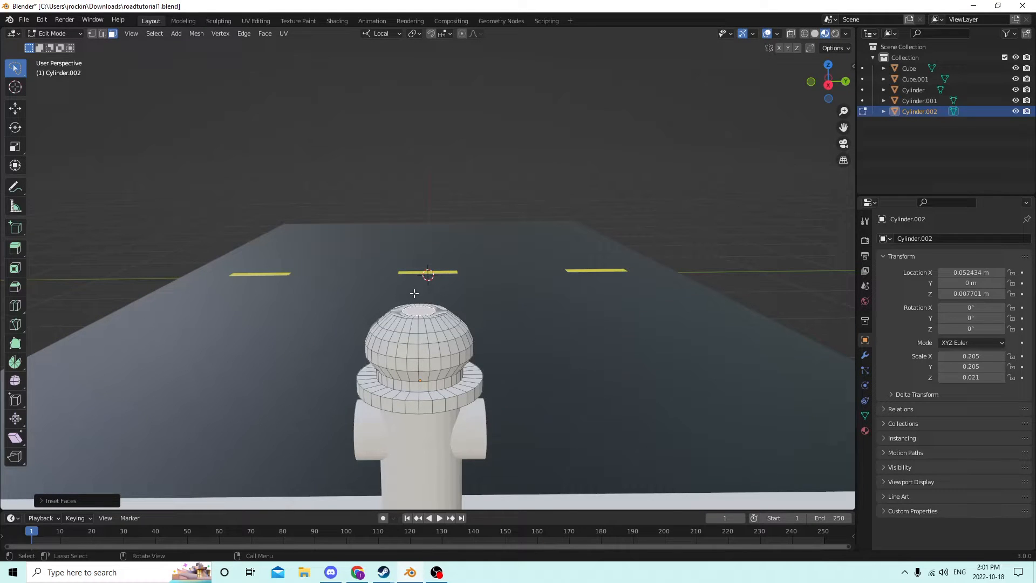
key(e)
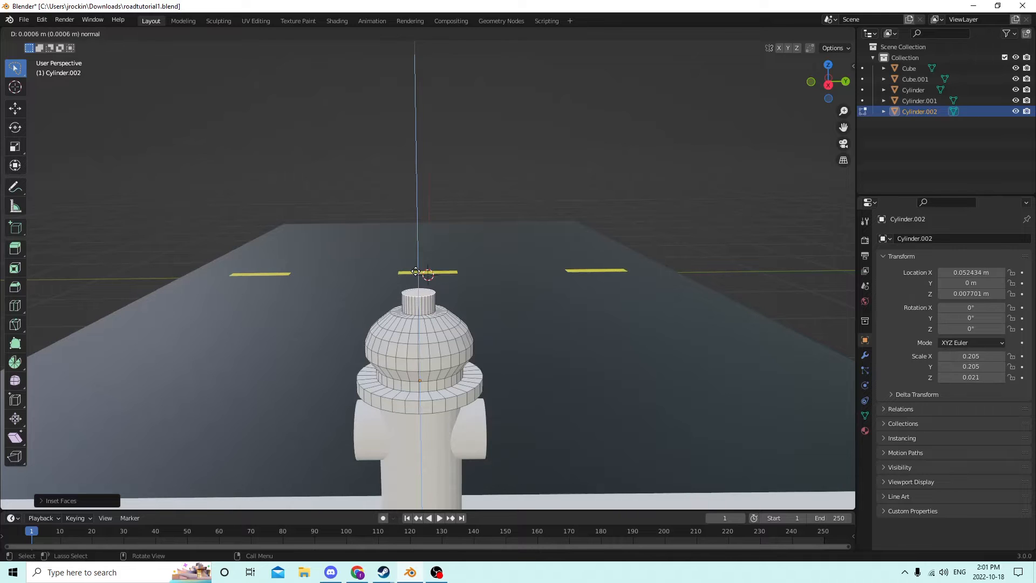
click(416, 271)
scroll(556, 294, down, 3)
key(Tab)
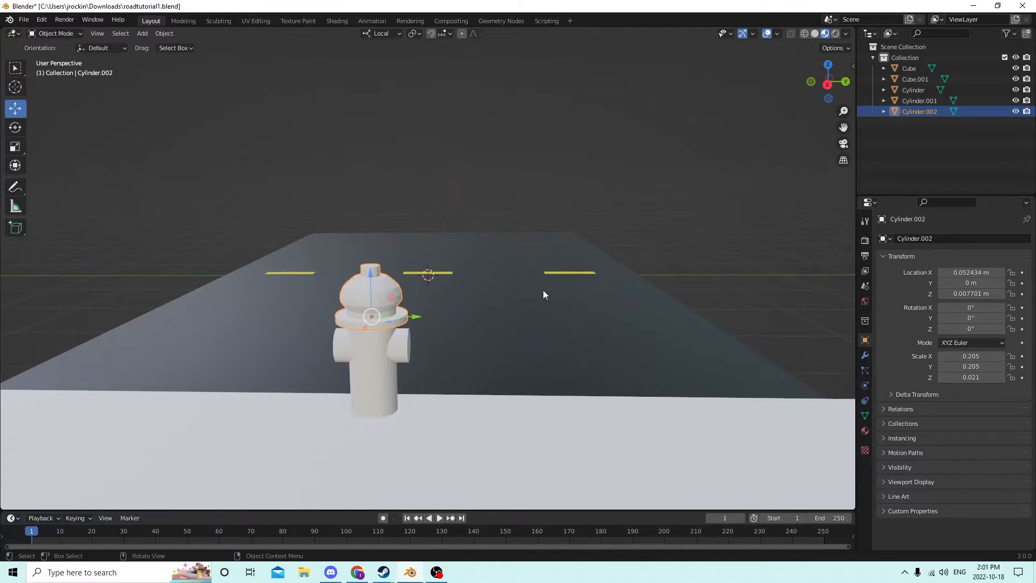
- Duplicate the domed cap and move the copy beside the hydrant, at about 0.0035 m in Y
middle_drag(543, 291, 430, 352)
key(shift+d)
right_click(546, 292)
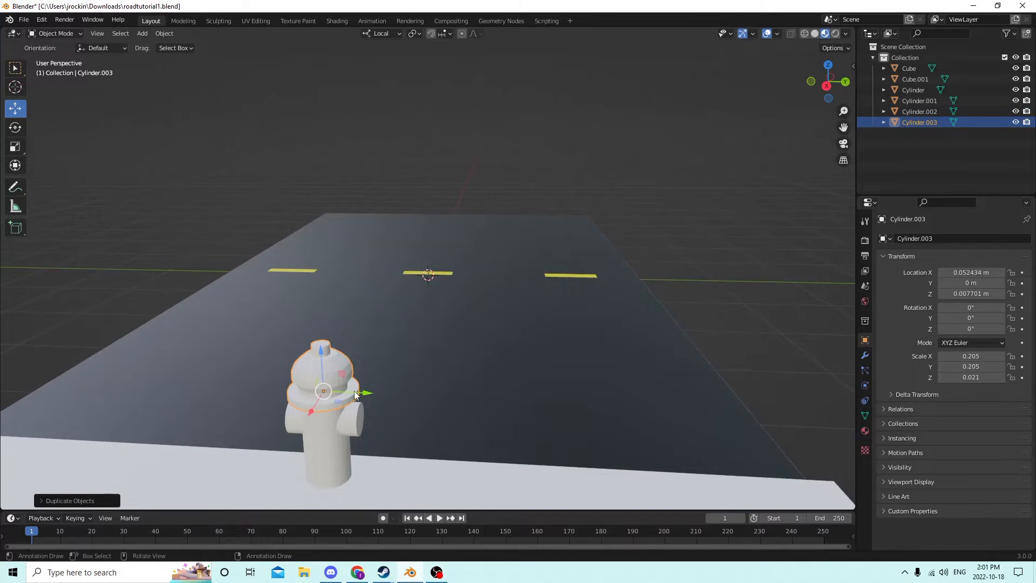
drag(355, 390, 485, 364)
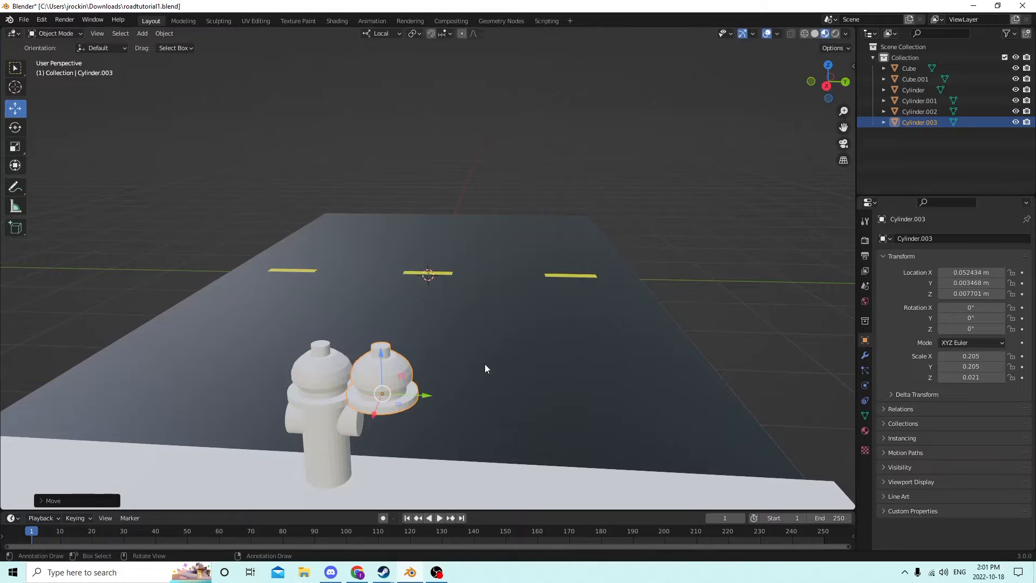
- Try Y rotations of 90° and 180° on the copied cap and return it to 0°
click(1001, 319)
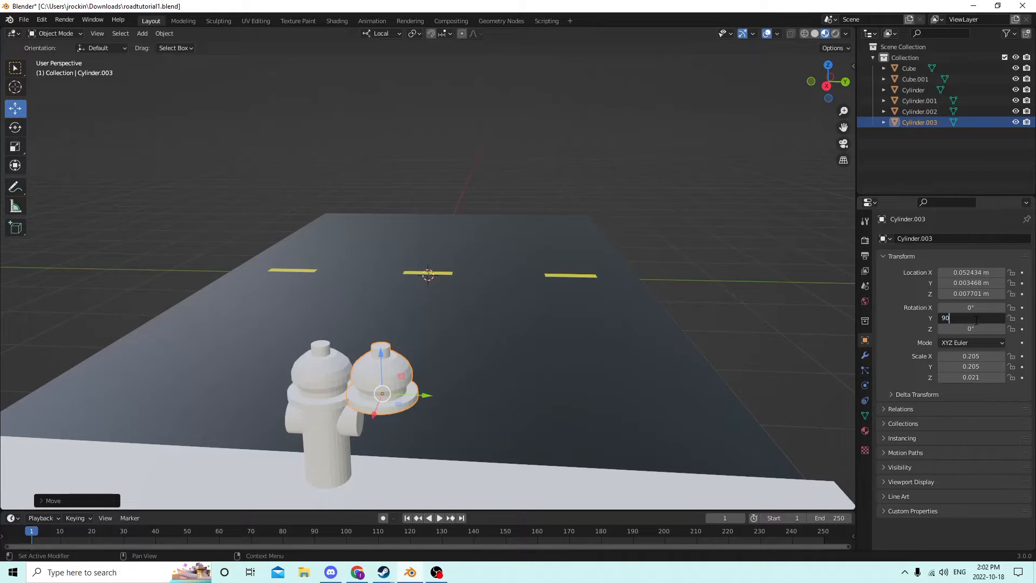
key(Return)
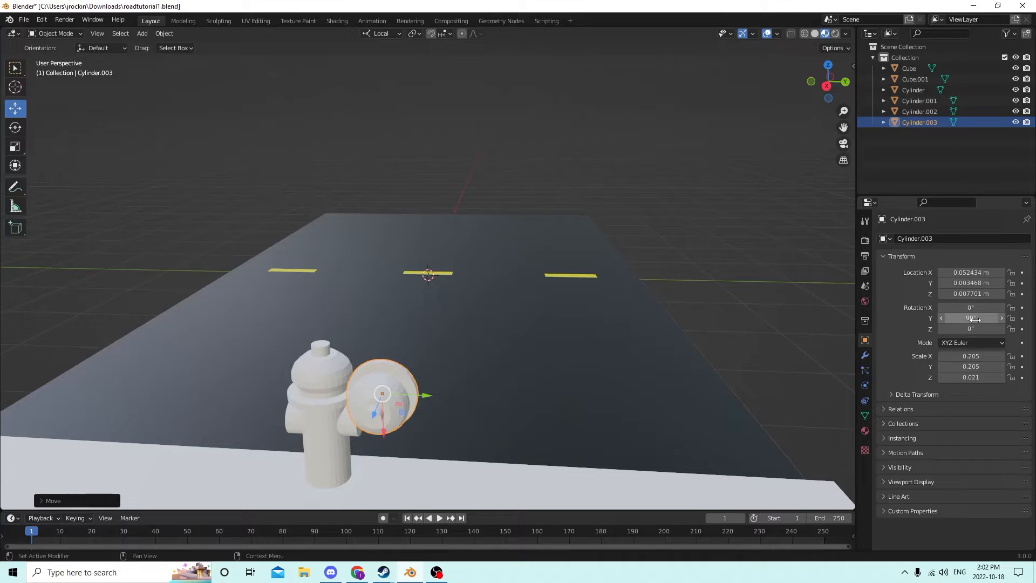
click(973, 319)
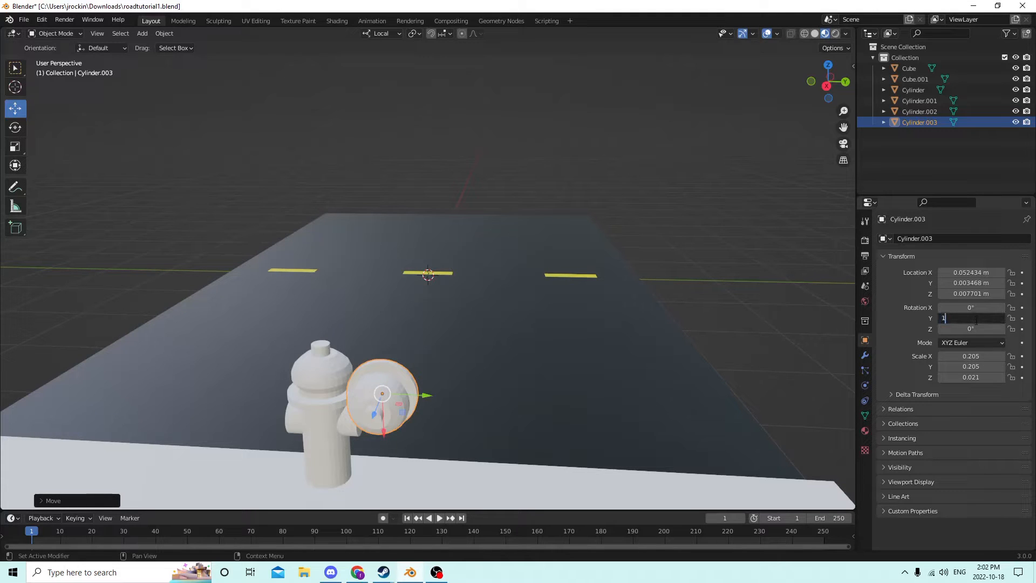
text(180)
key(Return)
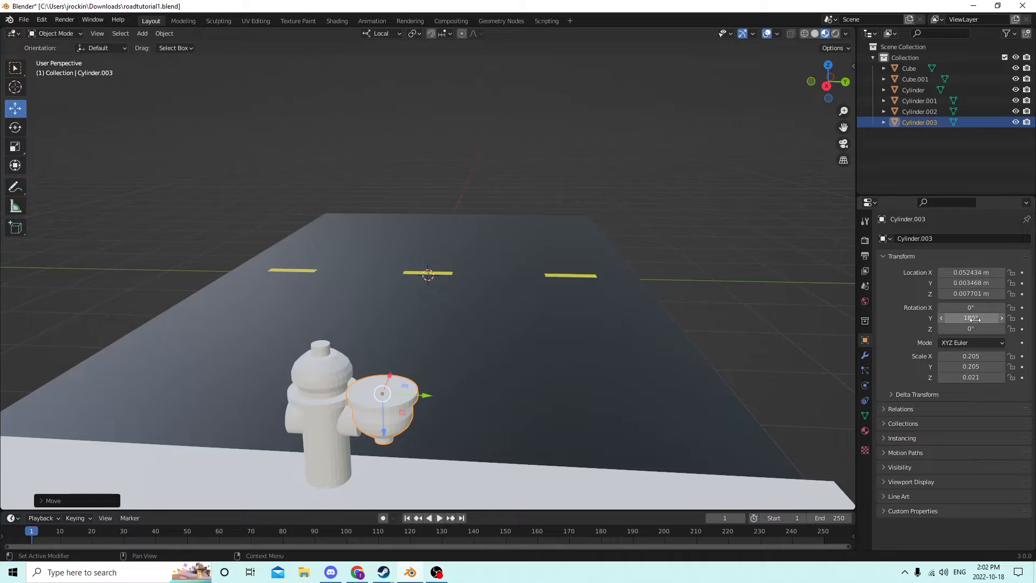
click(975, 319)
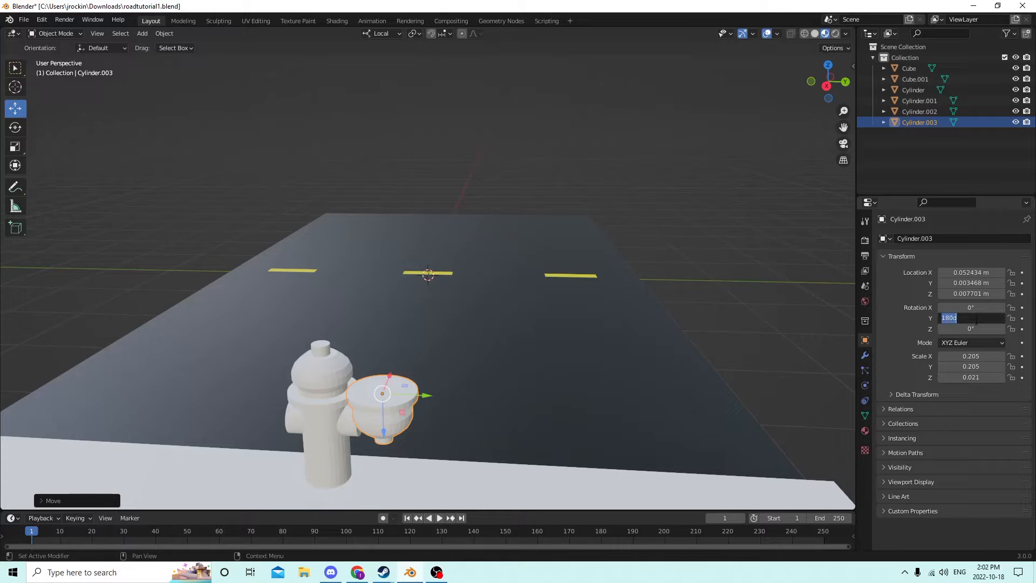
text(0)
key(Return)
- Set the copied cap's X rotation to 90° and move it against the crosswise cylinder's end, at about Y -0.0026 m and Z 0.0059 m
click(970, 307)
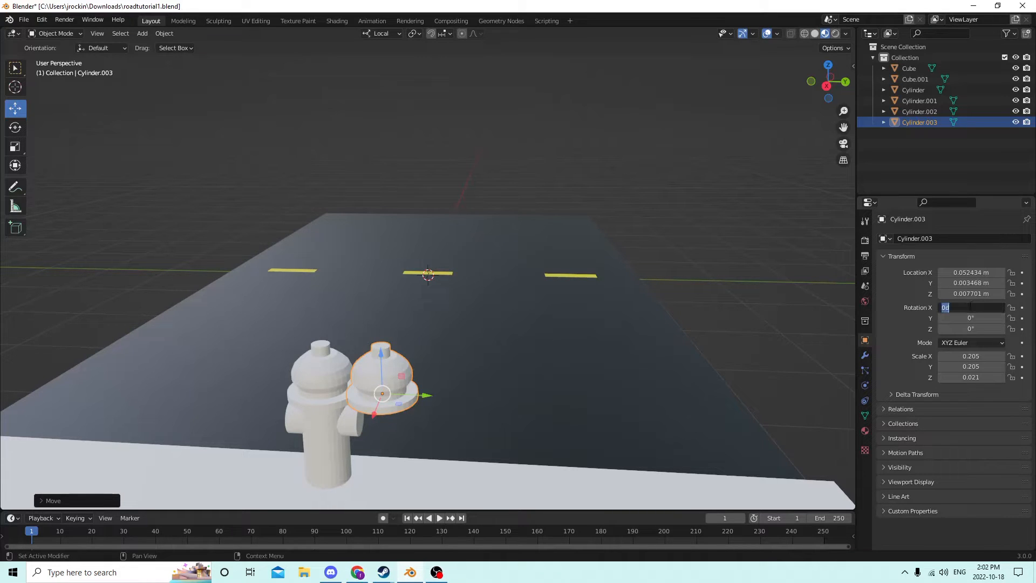
text(90)
key(Return)
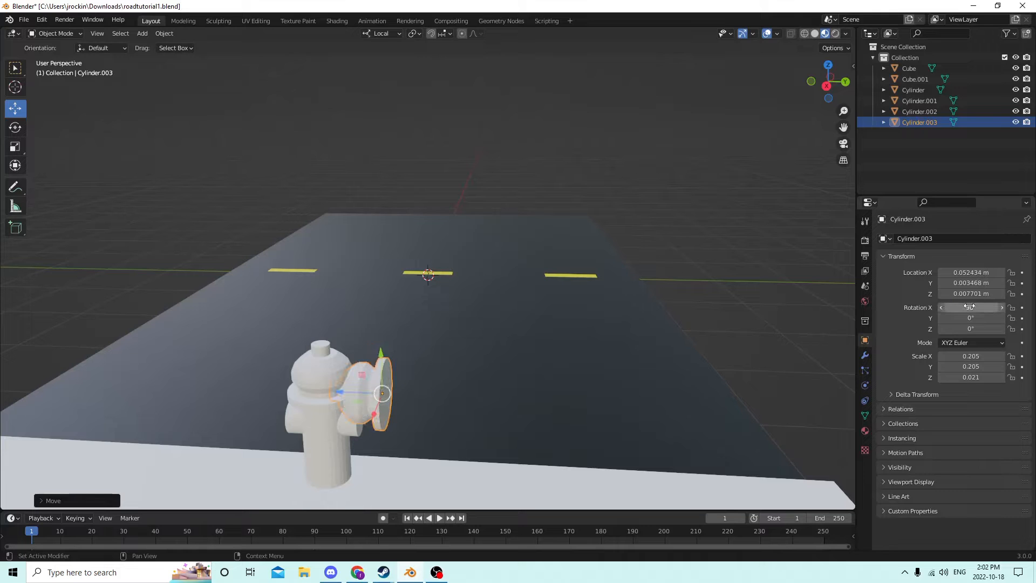
middle_drag(637, 298, 578, 321)
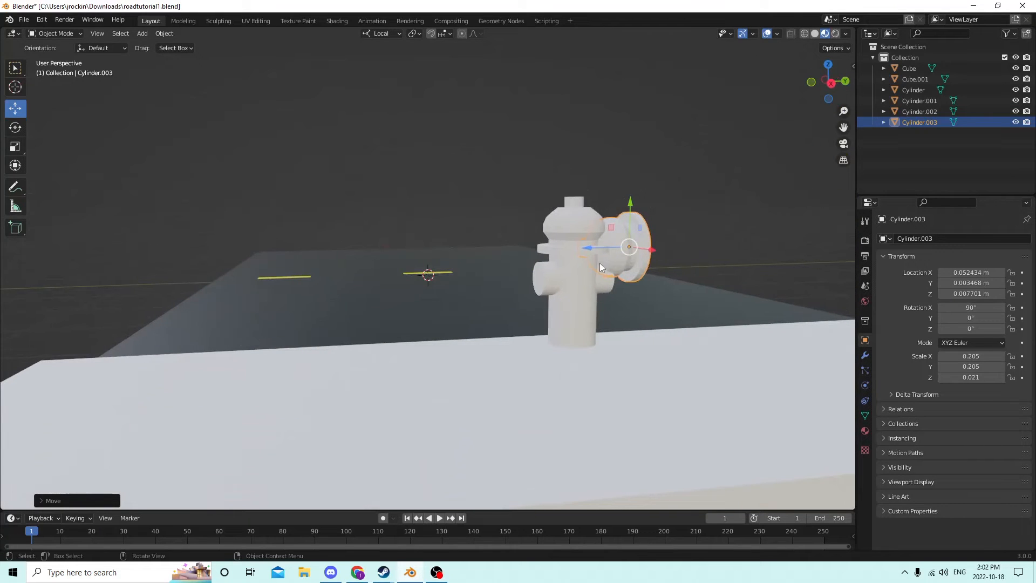
drag(594, 247, 529, 213)
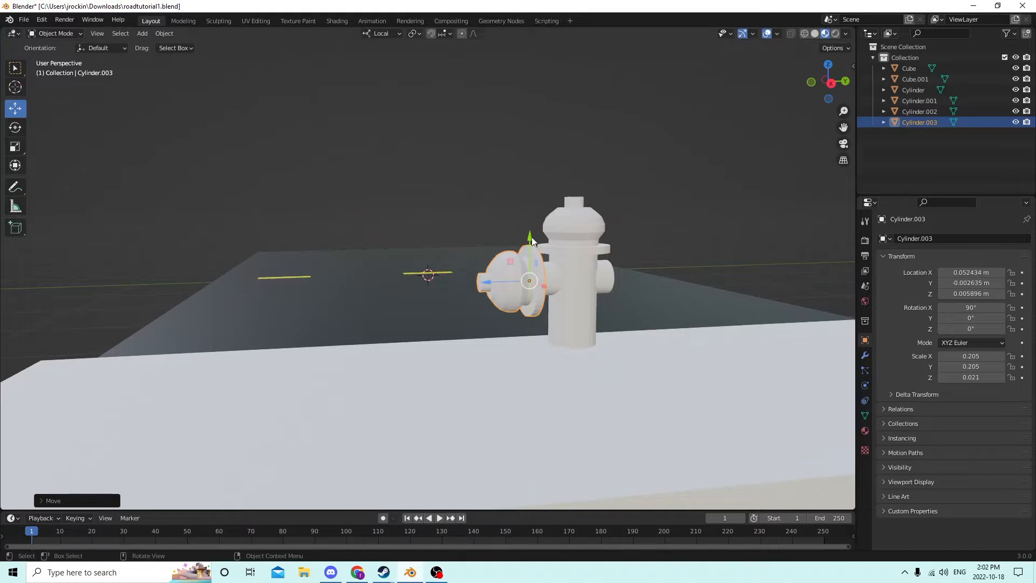
- Scale the copied side cap down to about 0.129 in X and Y and move it onto the crosswise cylinder's end, at about Y -0.0022 m
middle_drag(529, 213, 522, 254)
scroll(522, 249, up, 3)
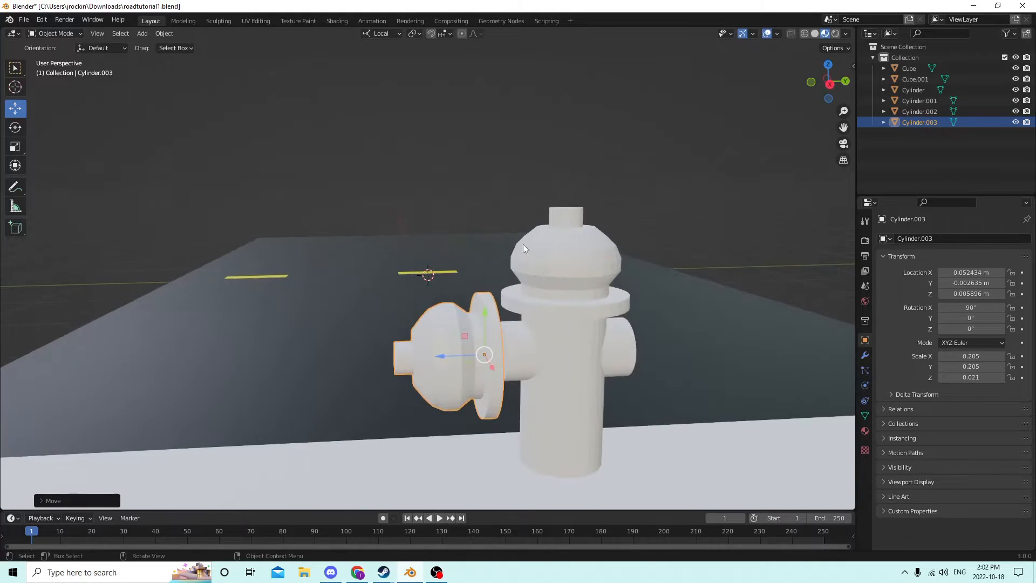
key(s)
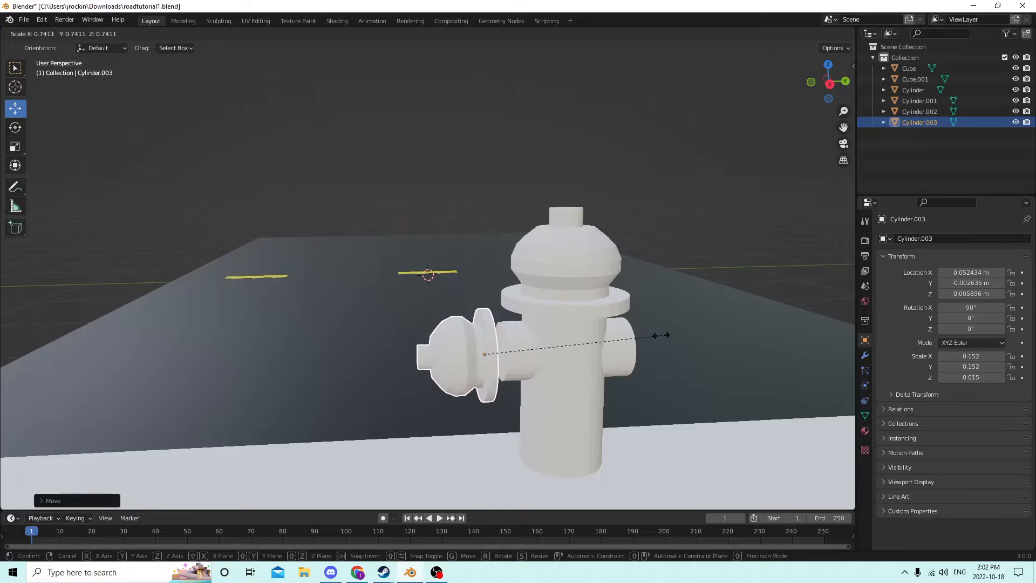
click(635, 332)
drag(433, 354, 452, 355)
middle_drag(446, 355, 438, 353)
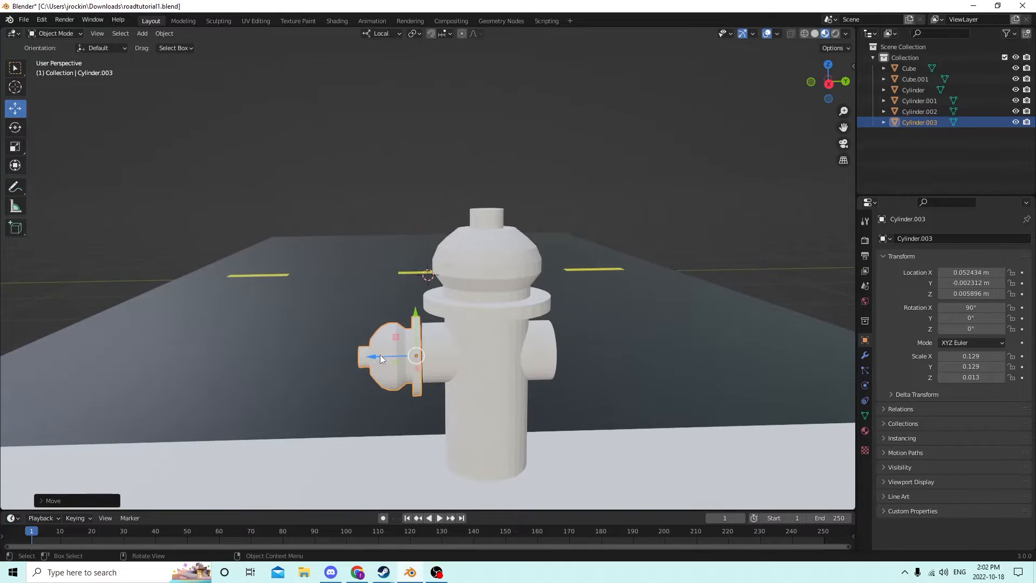
drag(373, 355, 414, 358)
- Duplicate the side cap in place
key(shift+d)
right_click(461, 323)
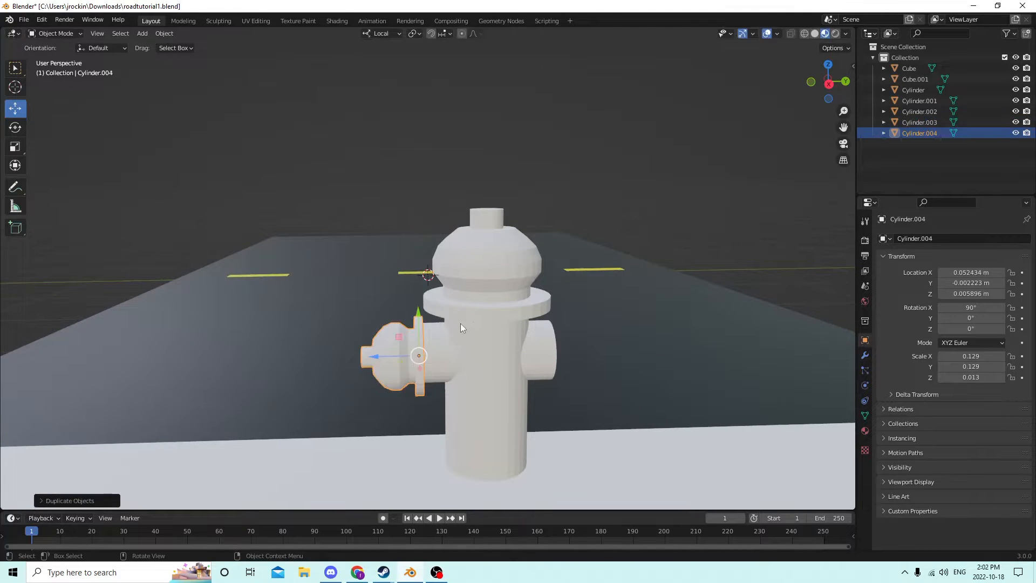
- Try an X location of -0.052434 m on the duplicated side cap and restore it to 0.052434 m
click(951, 273)
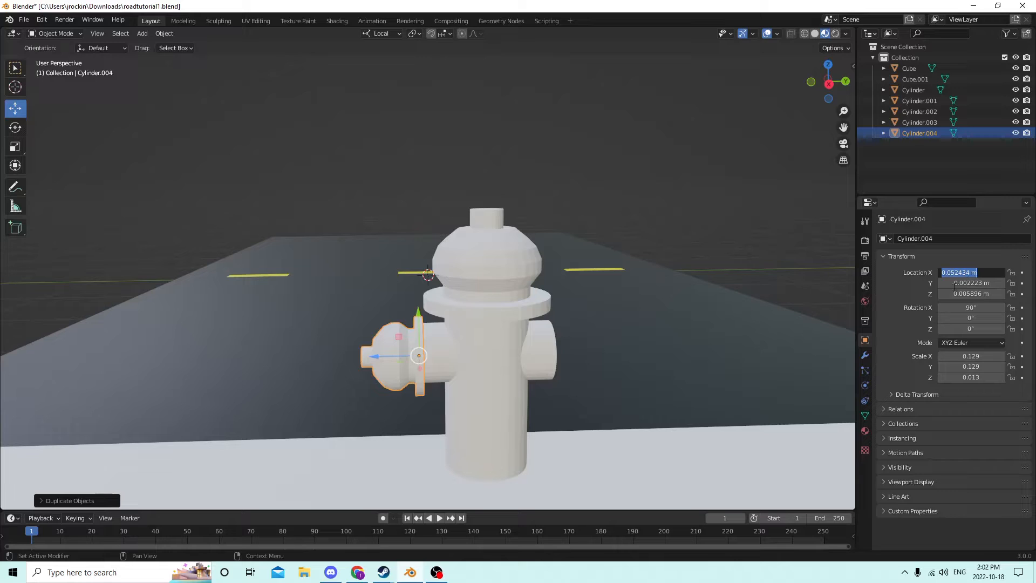
click(943, 275)
text(-)
key(Return)
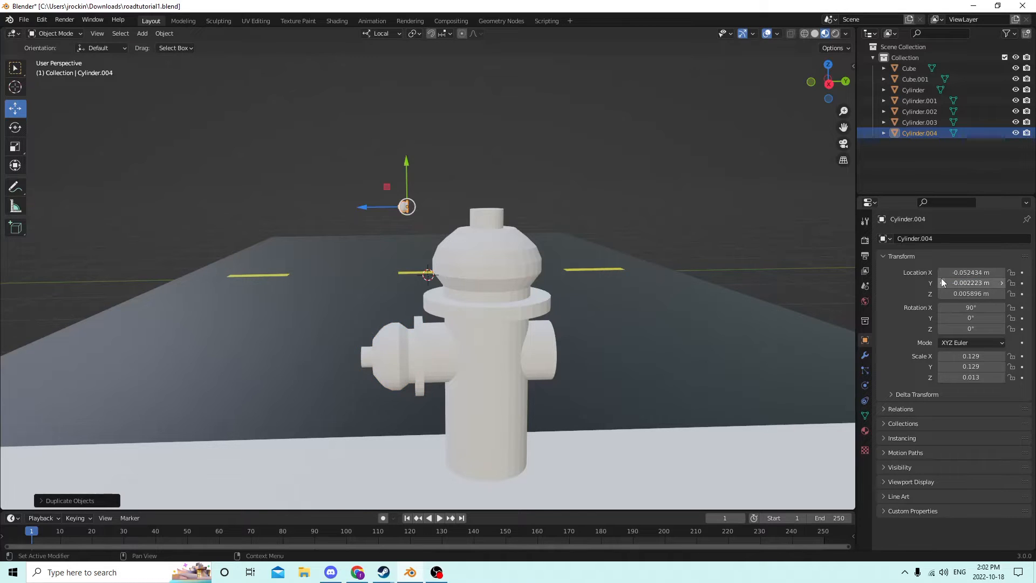
click(950, 272)
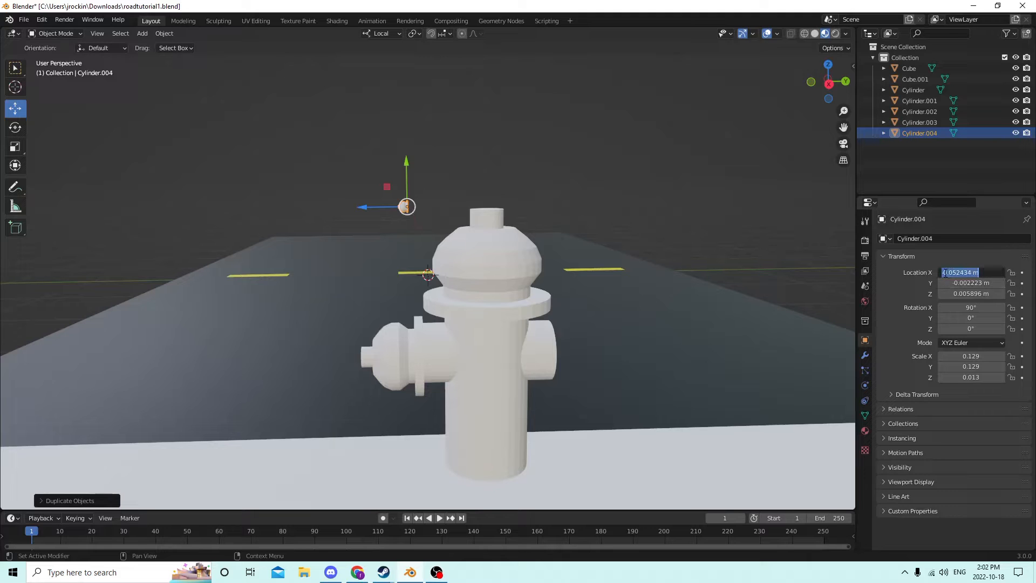
click(944, 275)
key(Delete)
key(Return)
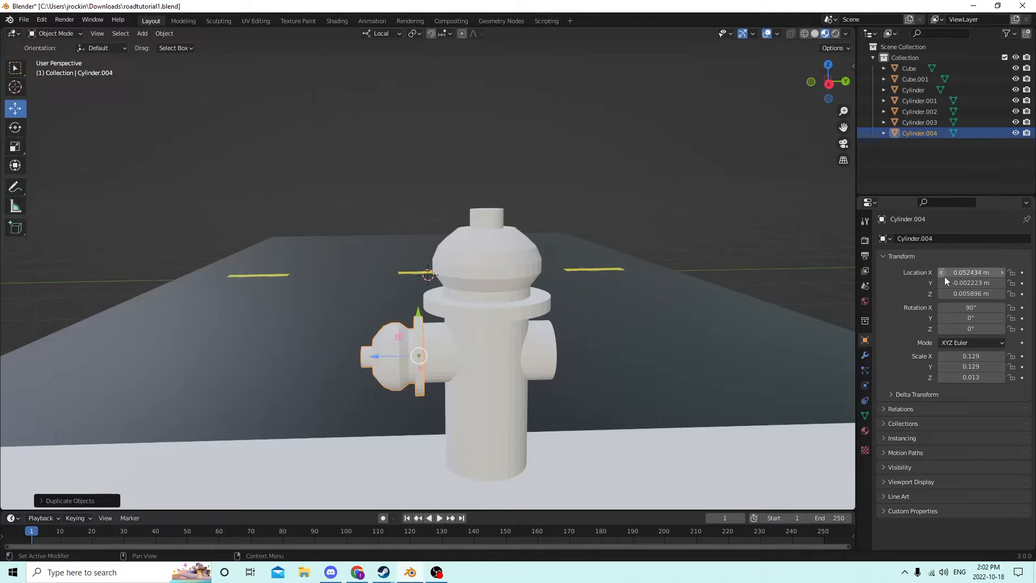
- Mirror the duplicated cap to the hydrant's opposite side with a Y location of 0.002223 m and an X rotation of -90°
click(952, 284)
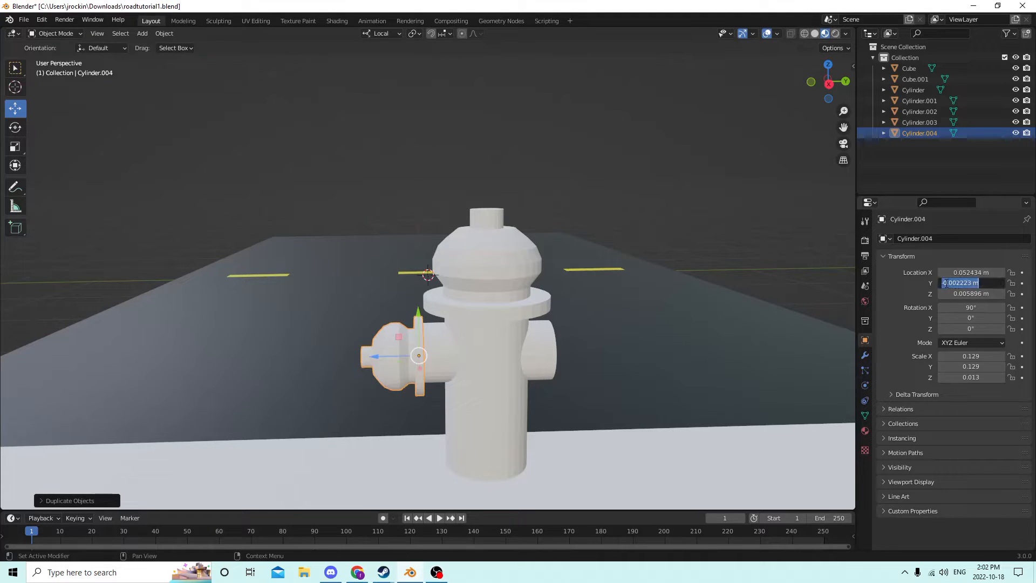
click(944, 284)
key(Return)
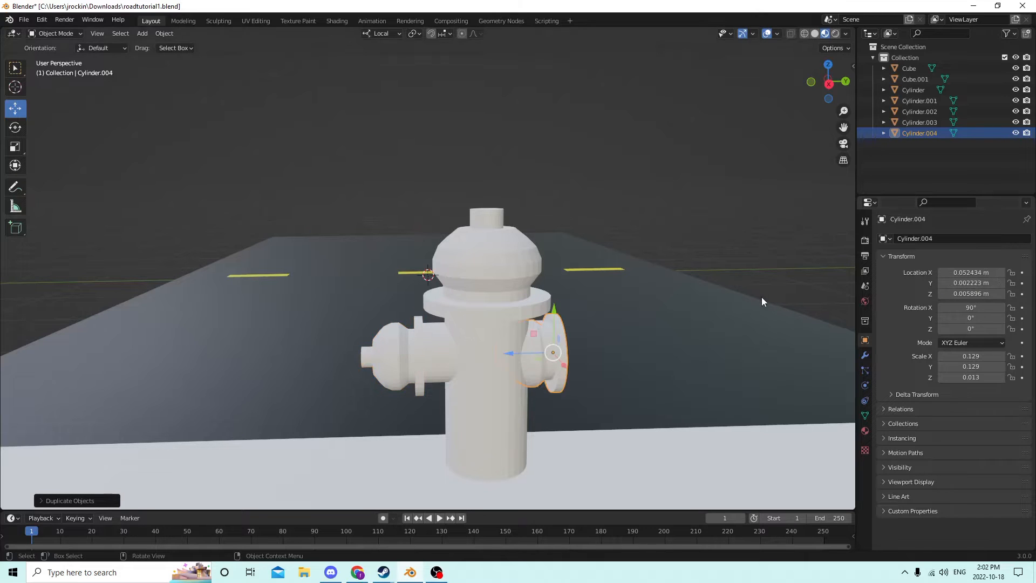
click(969, 308)
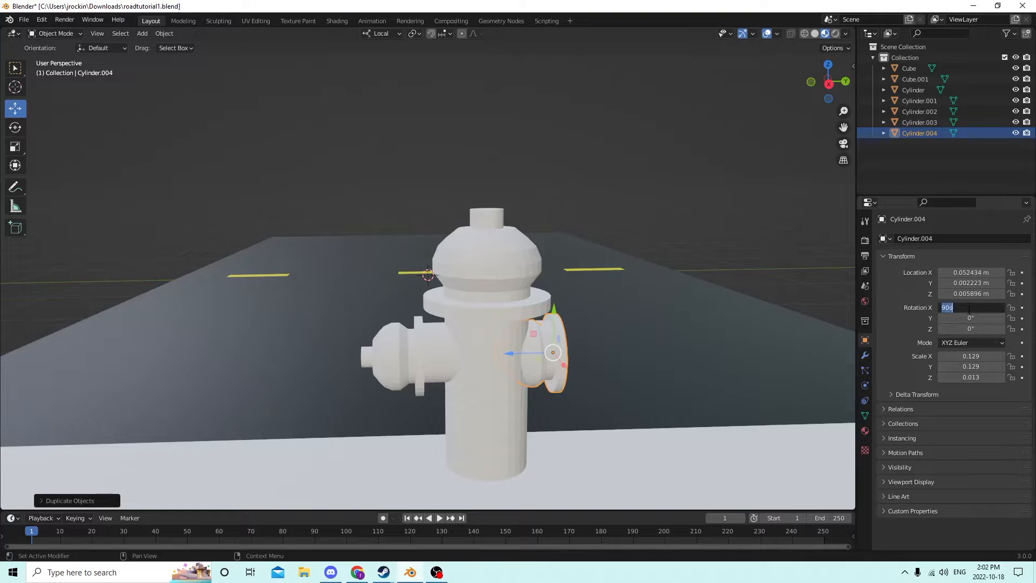
key(Return)
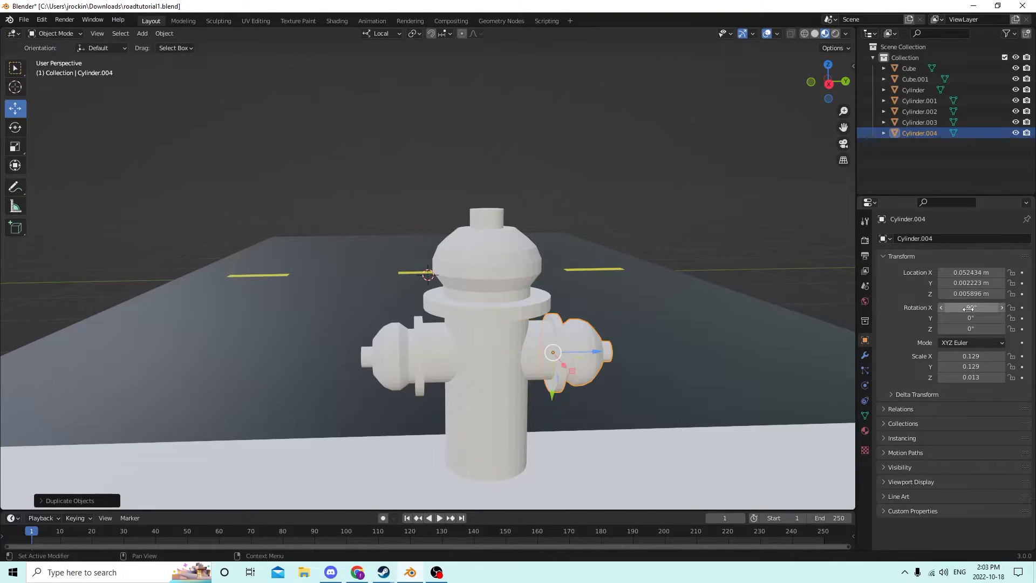
middle_drag(765, 298, 728, 299)
scroll(736, 300, down, 1)
scroll(738, 306, up, 1)
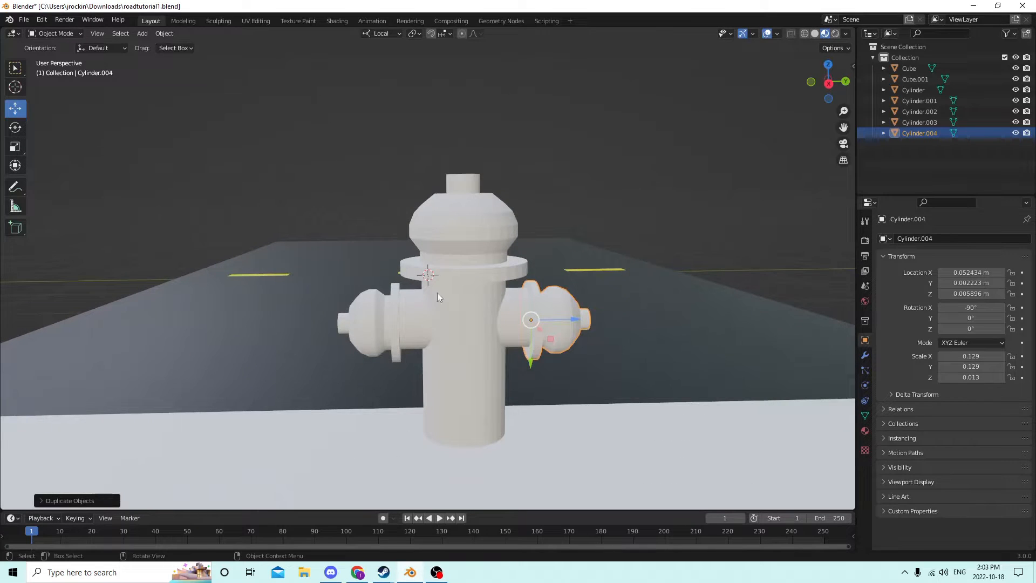
- Select both side caps and scale them along their local Z axis to about 0.011
click(389, 319)
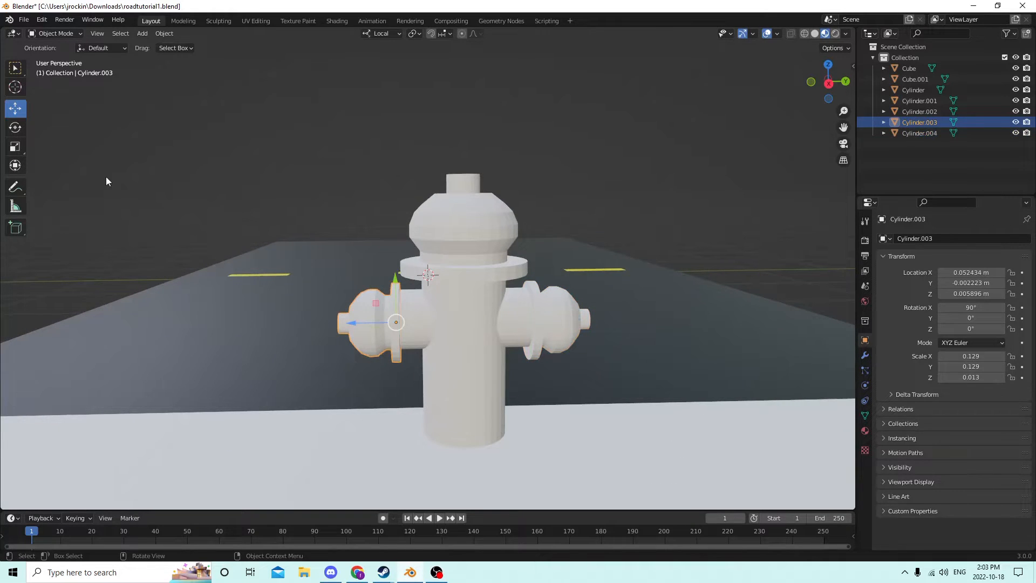
click(15, 148)
shift+click(552, 309)
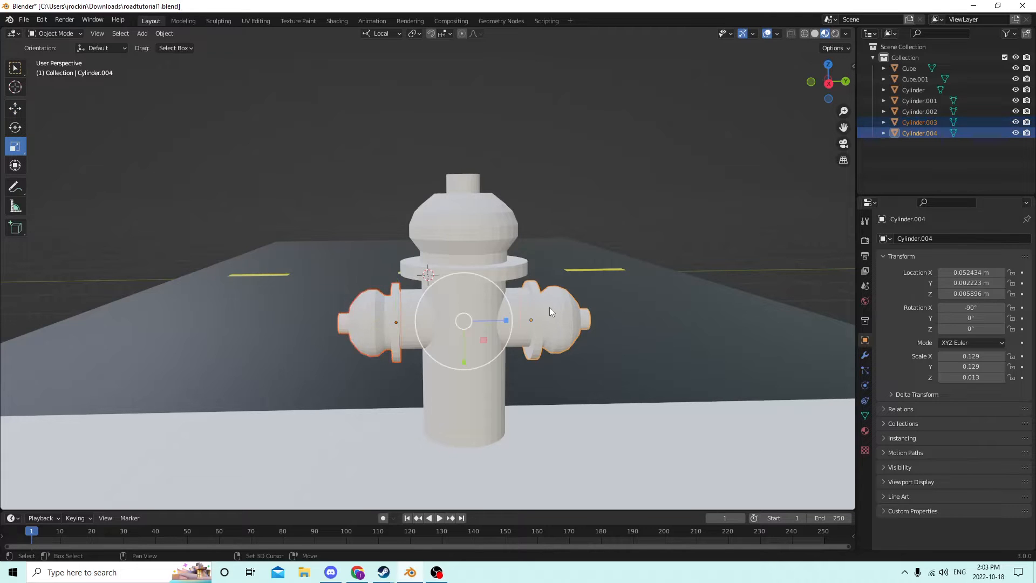
drag(504, 318, 496, 317)
- Move the two side caps slightly outward, to about Y -0.0021 m and Y 0.0020 m
click(385, 319)
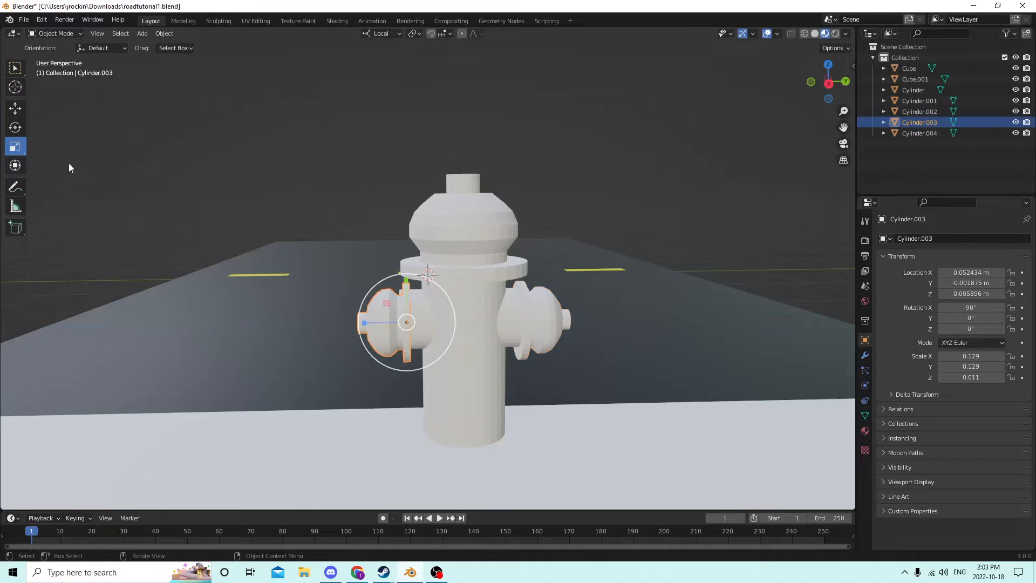
click(15, 108)
drag(374, 322, 368, 323)
click(510, 308)
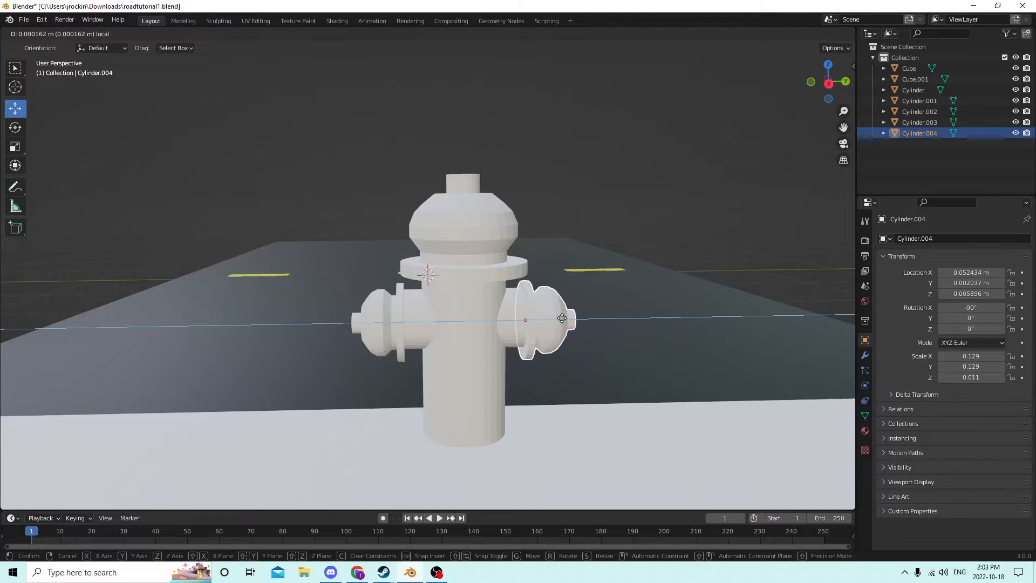
drag(555, 319, 550, 320)
- Examine the hydrant on the sidewalk from several angles and distances with nothing selected
scroll(549, 318, down, 6)
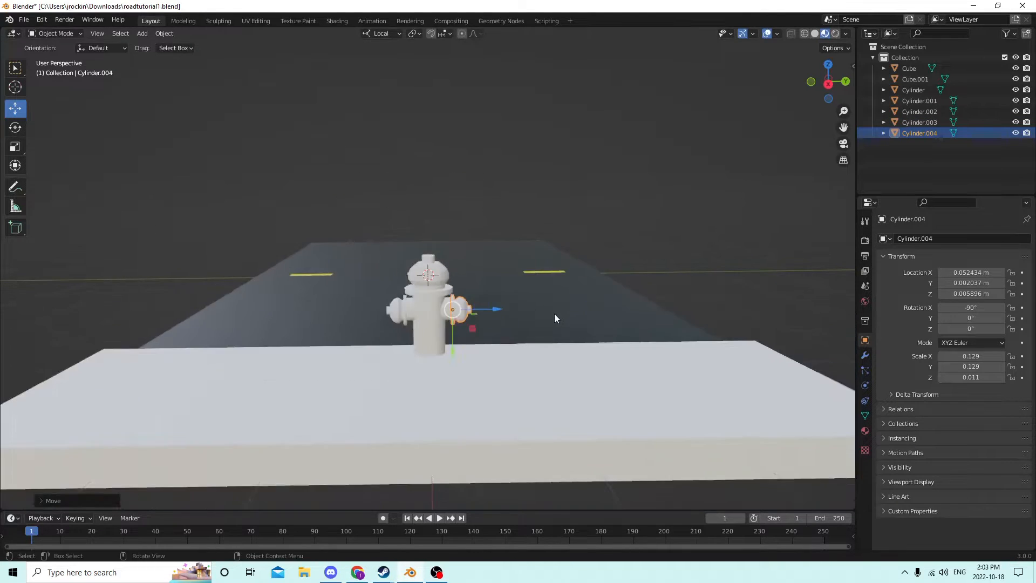
middle_drag(562, 325, 364, 297)
scroll(390, 287, up, 3)
scroll(382, 286, down, 1)
click(701, 315)
middle_drag(552, 296, 534, 319)
scroll(540, 281, up, 2)
scroll(541, 295, down, 2)
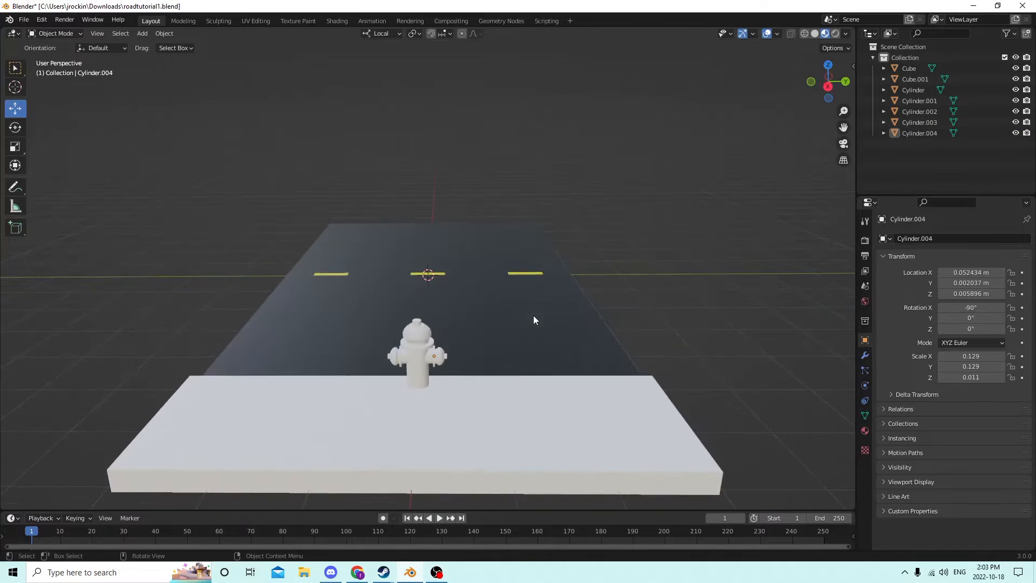
- Join both side caps and the domed top cap to the hydrant's main body cylinder
click(440, 360)
shift+click(390, 354)
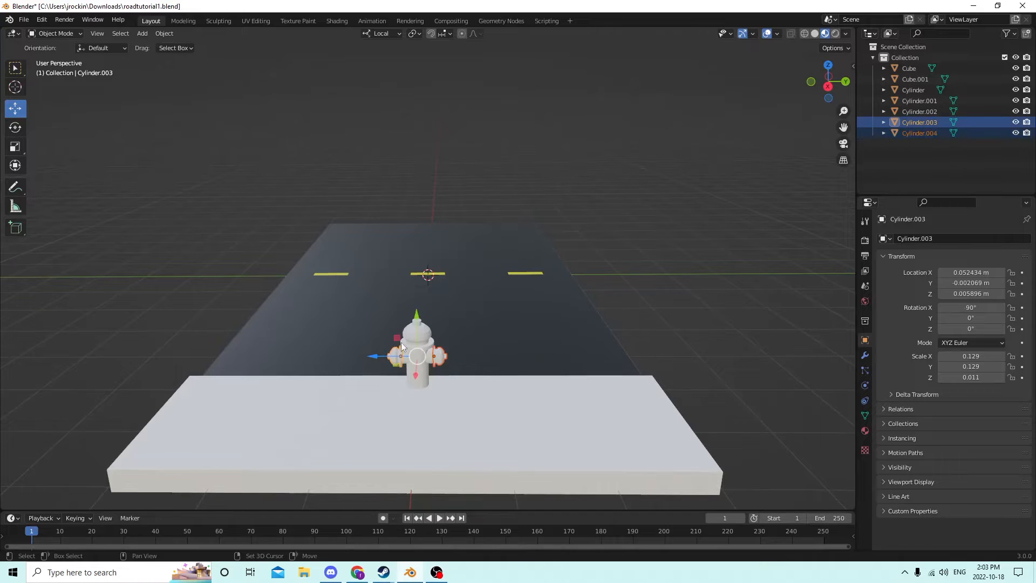
shift+click(410, 356)
shift+click(412, 381)
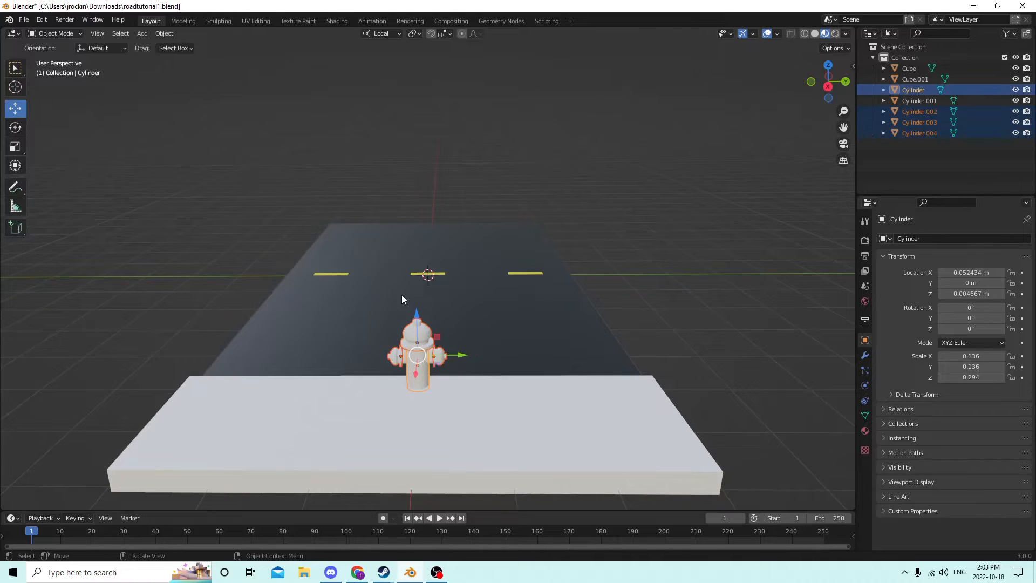
key(ctrl+j)
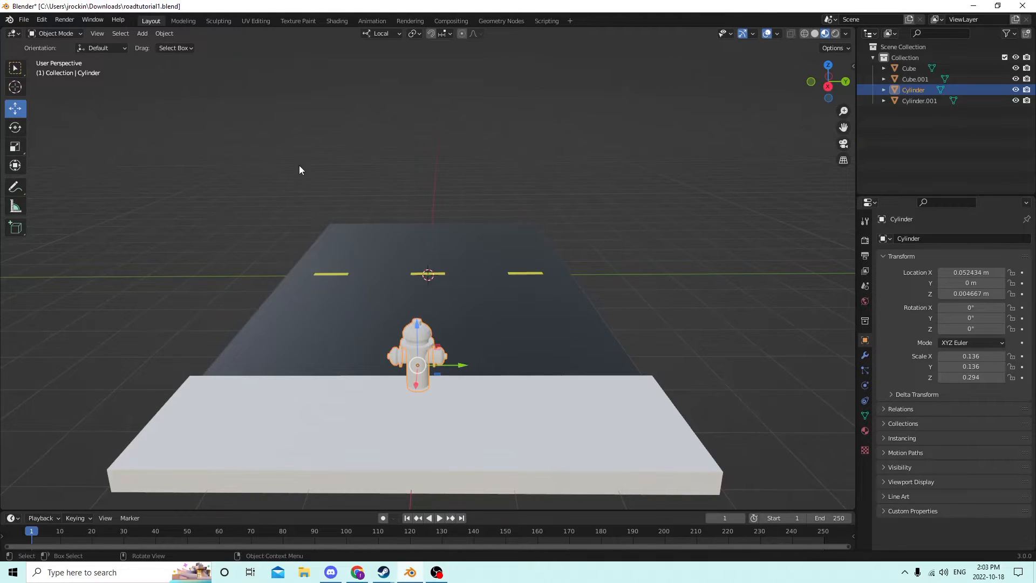
- Try moving the joined hydrant along Y to about 0.018 m and undo the move
middle_drag(299, 165, 321, 173)
drag(469, 381, 621, 373)
middle_drag(620, 374, 652, 355)
scroll(651, 354, up, 2)
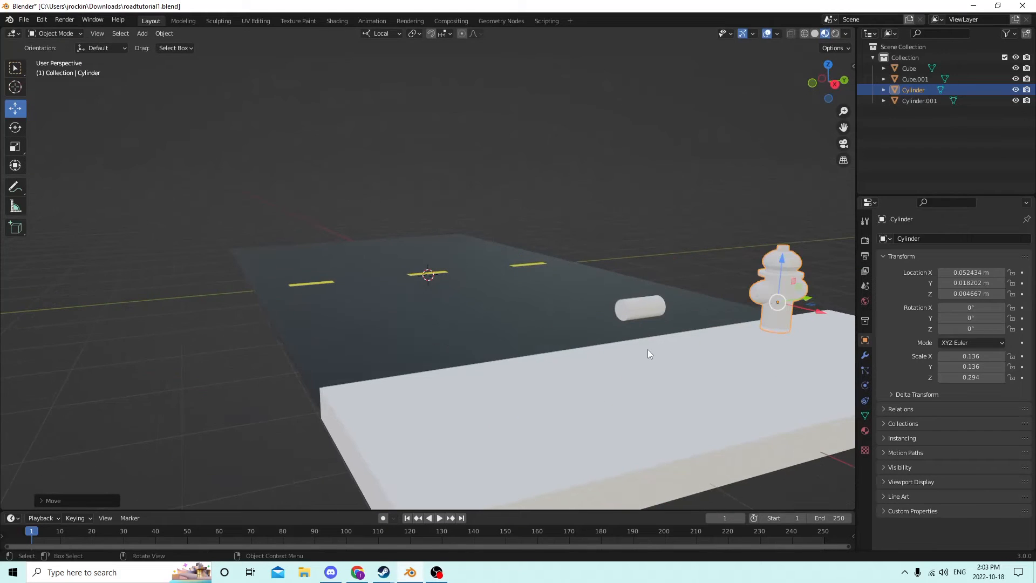
click(41, 19)
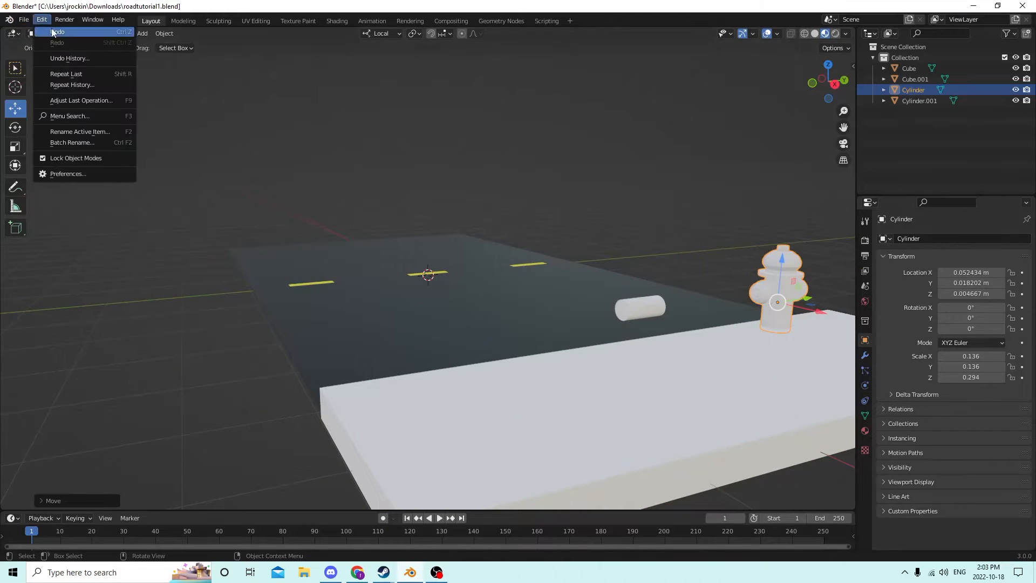
click(60, 32)
middle_drag(364, 134, 409, 160)
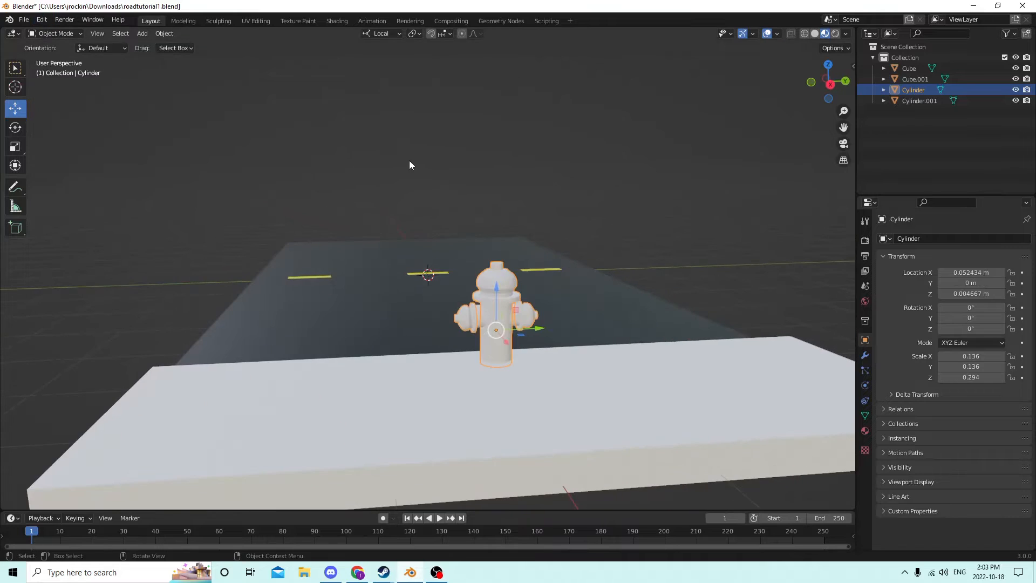
- Join the separate crosswise cylinder to the rest of the hydrant
click(479, 312)
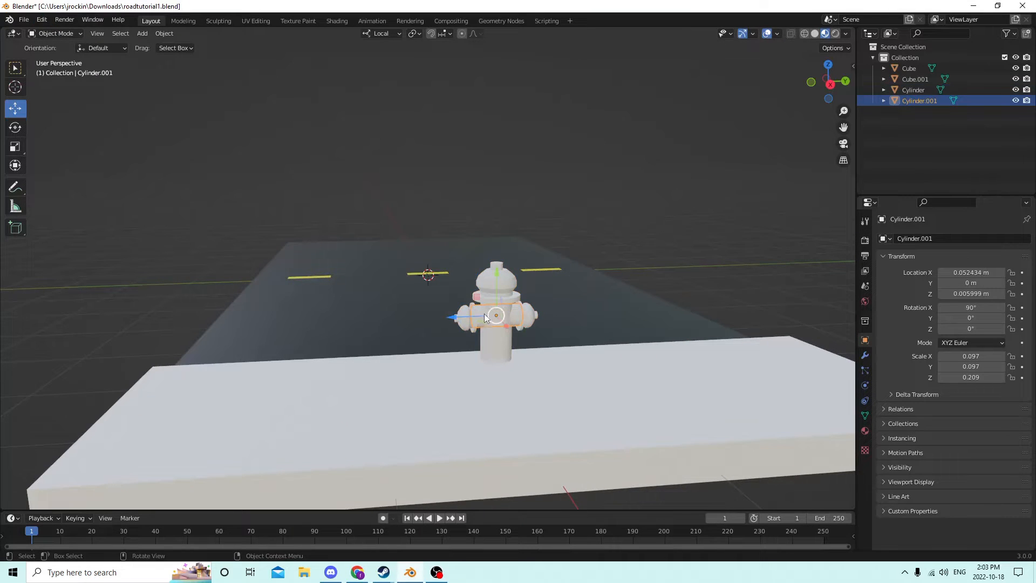
shift+click(497, 288)
key(ctrl+j)
- Move the complete hydrant along the sidewalk to its far end, at about Y 0.0285 m
middle_drag(532, 283, 568, 289)
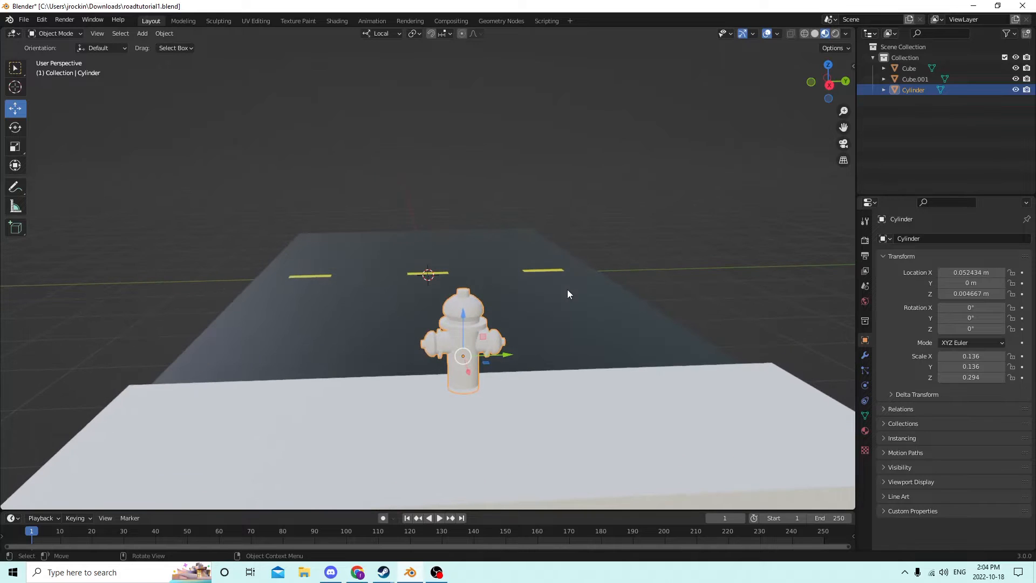
drag(501, 354, 815, 335)
middle_drag(785, 335, 775, 335)
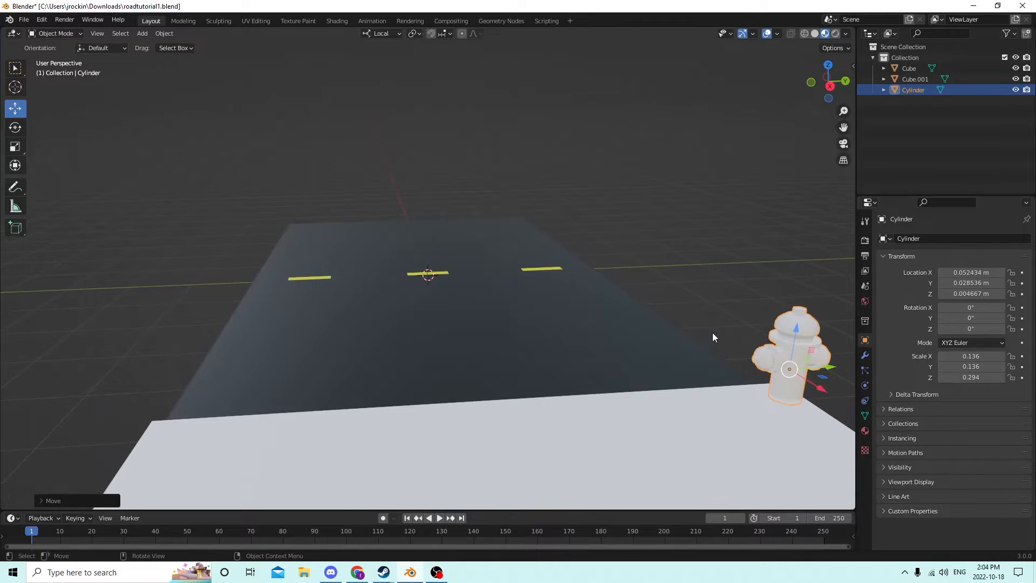
middle_drag(712, 332, 621, 352)
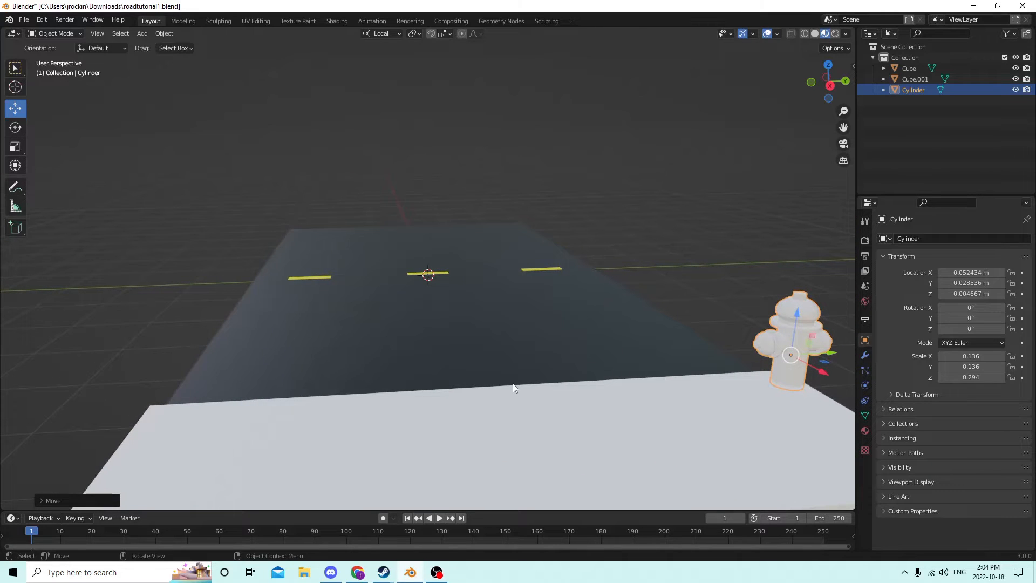
- Add a cylinder mesh and move it along X over the sidewalk, to about 0.0593 m
key(shift+a)
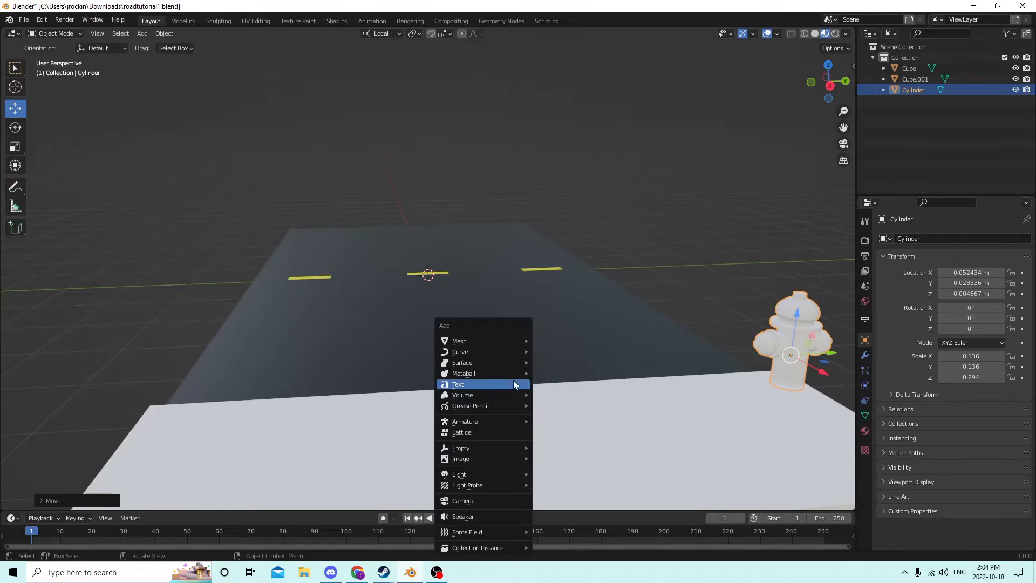
mouse_move(493, 346)
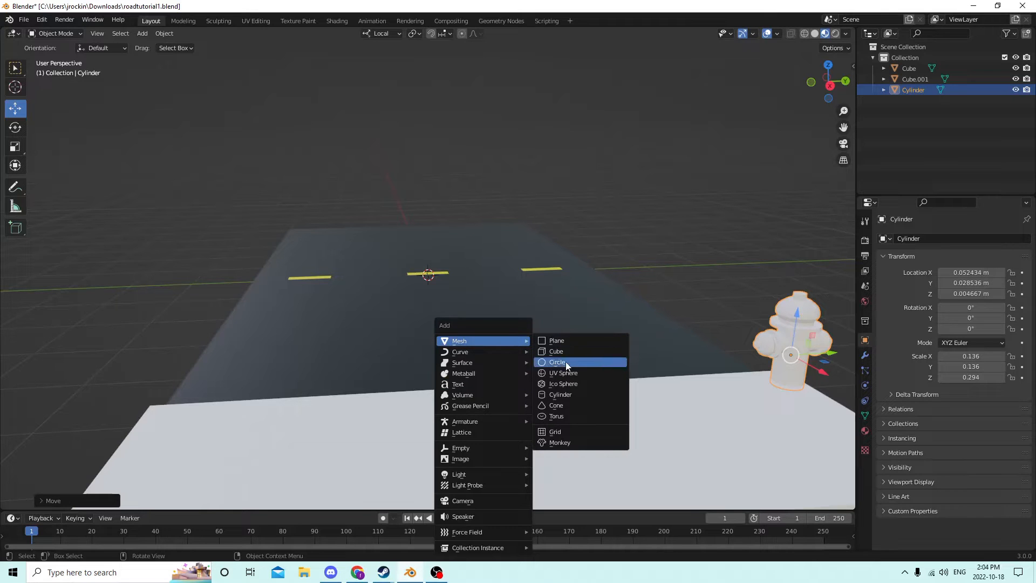
click(556, 394)
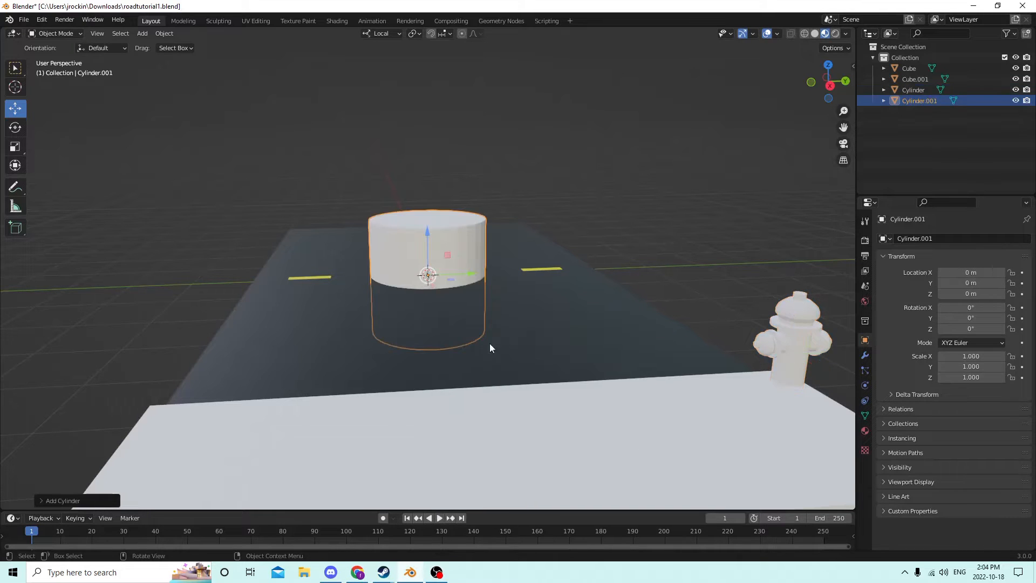
middle_drag(490, 344, 567, 336)
drag(475, 290, 781, 303)
middle_drag(781, 302, 590, 286)
- Scale the new cylinder uniformly to about 0.203 and raise it to about Z 0.0022 m
key(s)
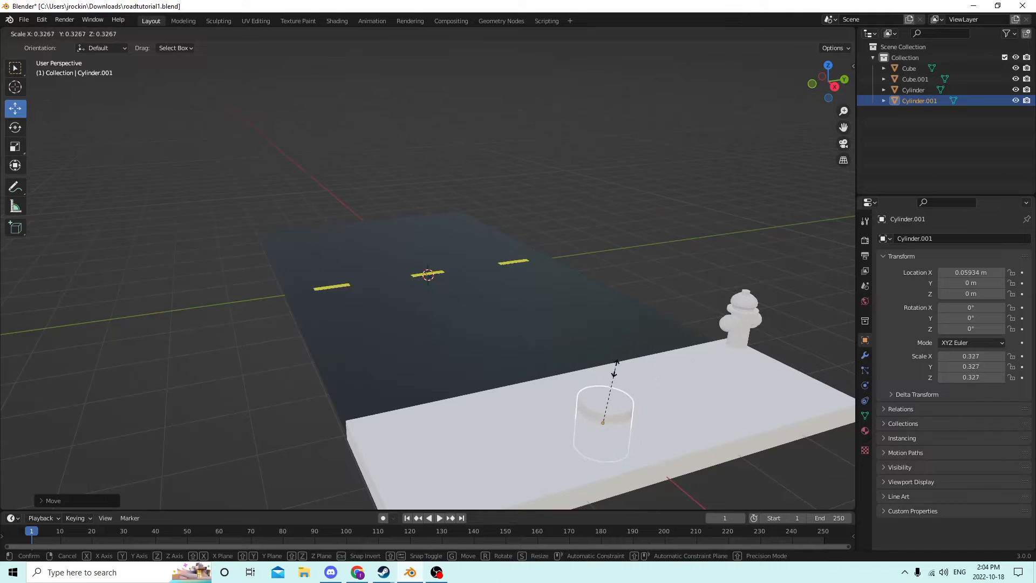
click(614, 390)
middle_drag(614, 390, 669, 434)
key(g)
key(z)
click(579, 336)
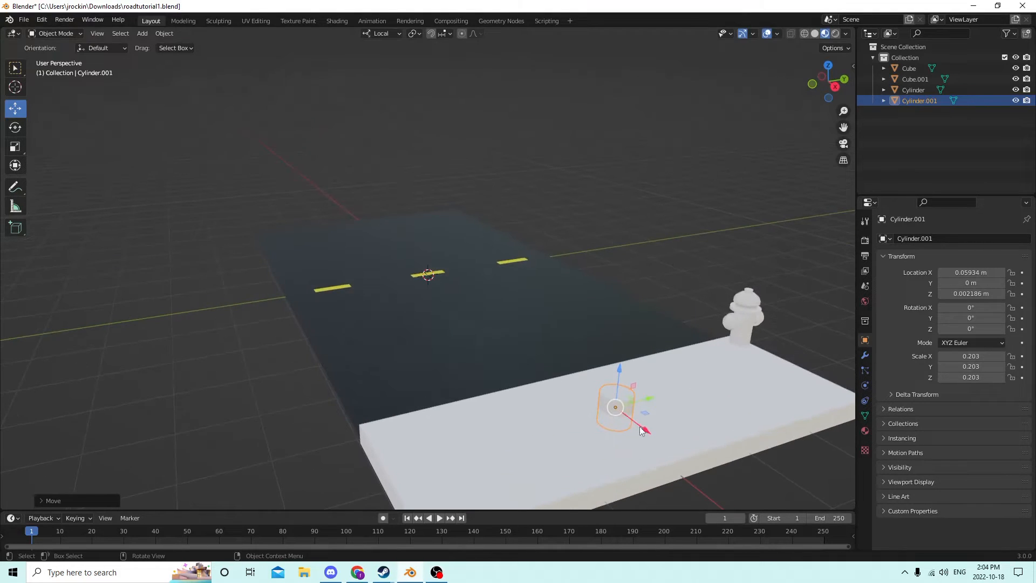
- Position the cylinder on the sidewalk near the road edge, at about X 0.0535 m and Z 0.0038 m
drag(642, 431, 613, 407)
scroll(595, 385, up, 1)
middle_drag(595, 386, 578, 365)
drag(576, 316, 575, 293)
middle_drag(575, 293, 573, 286)
drag(571, 266, 570, 268)
middle_drag(570, 268, 566, 281)
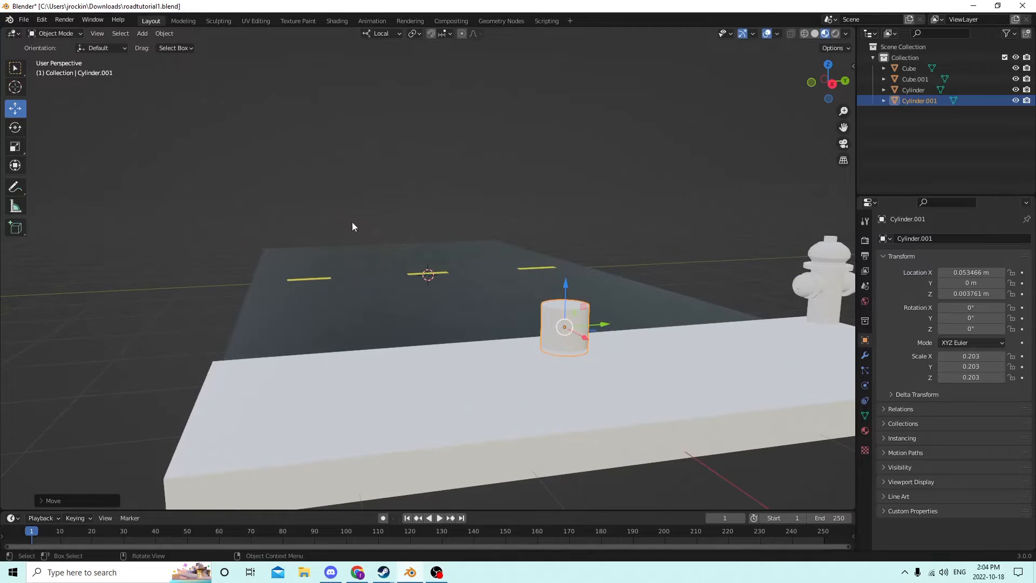
- Flatten the cylinder vertically and shrink it uniformly, to a scale of about 0.121 in X and Y and 0.092 in Z
click(14, 147)
middle_drag(183, 174, 578, 261)
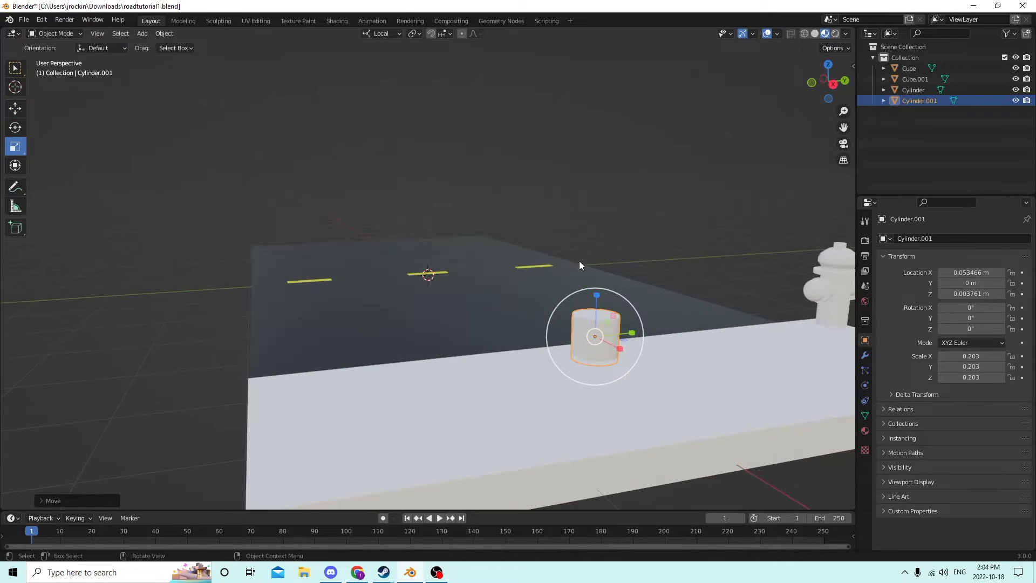
drag(596, 298, 596, 307)
middle_drag(250, 193, 475, 273)
middle_drag(640, 352, 631, 339)
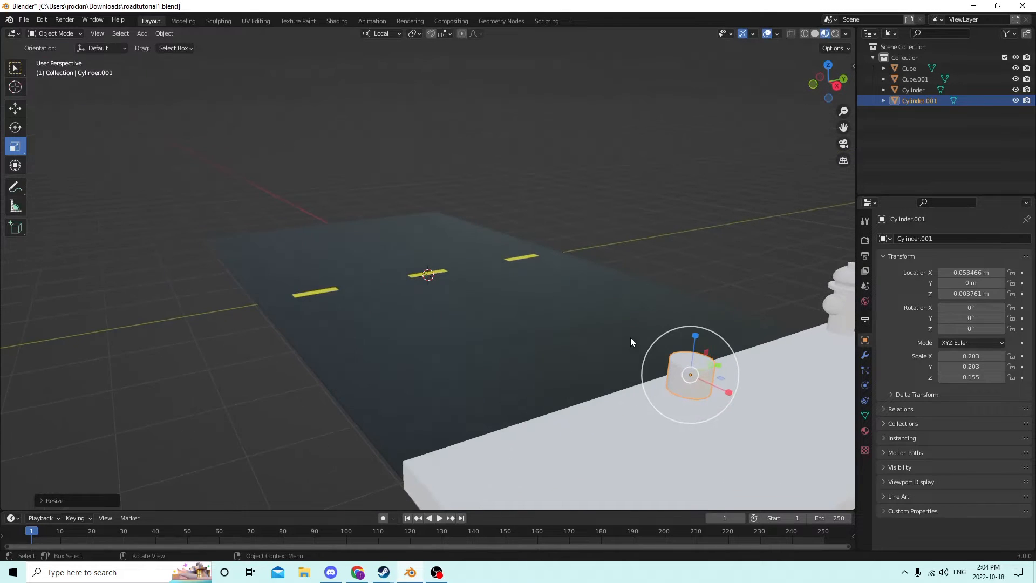
key(s)
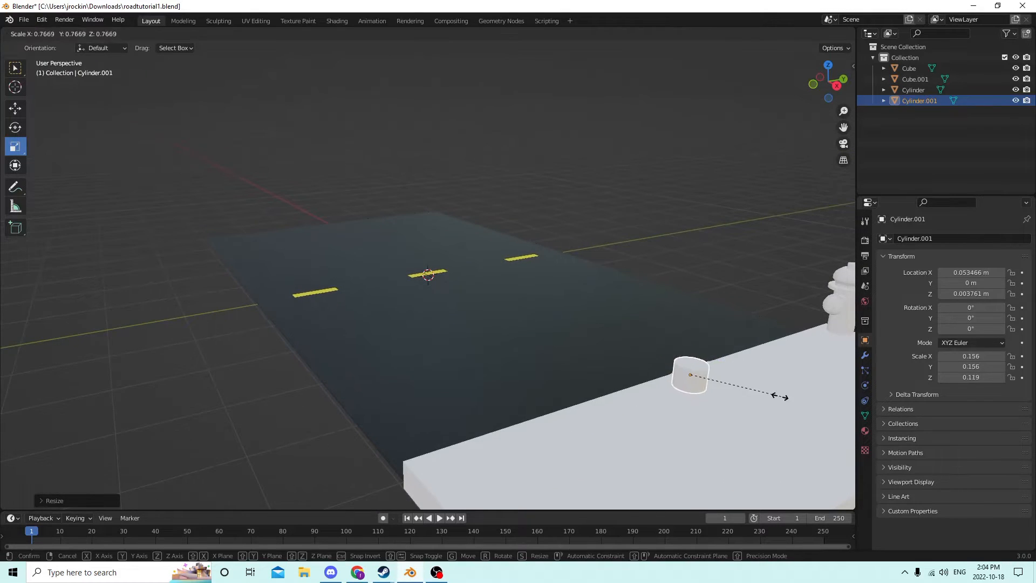
click(760, 391)
- Lower the small cylinder onto the sidewalk, to about Z 0.0026 m
middle_drag(745, 383, 672, 351)
click(15, 109)
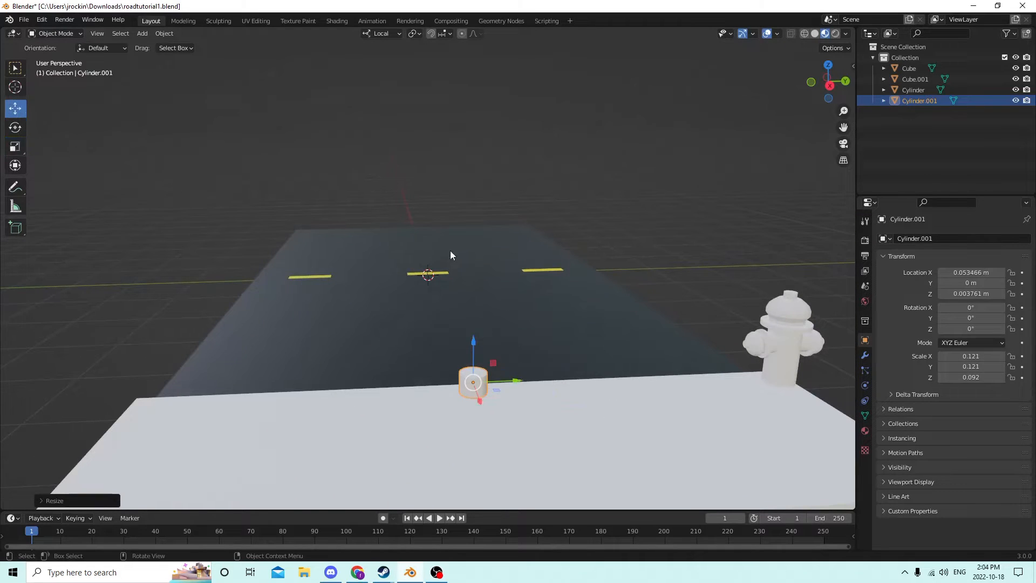
drag(473, 337, 474, 352)
middle_drag(474, 351, 469, 336)
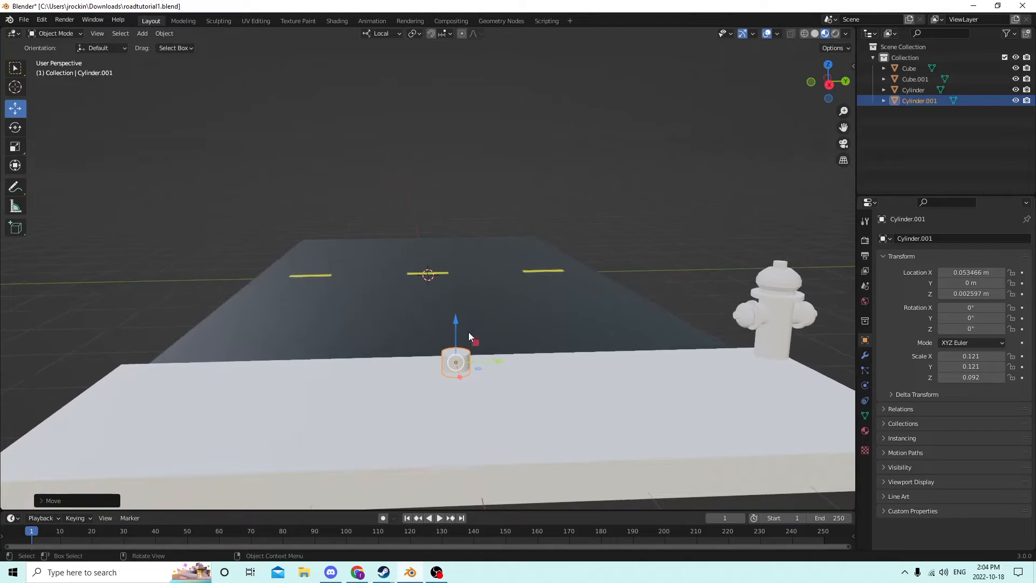
- Stretch the cylinder into a tall pole with a Z scale of about 2.415 and raise it to about Z 0.0256 m
click(14, 146)
drag(462, 319, 477, 129)
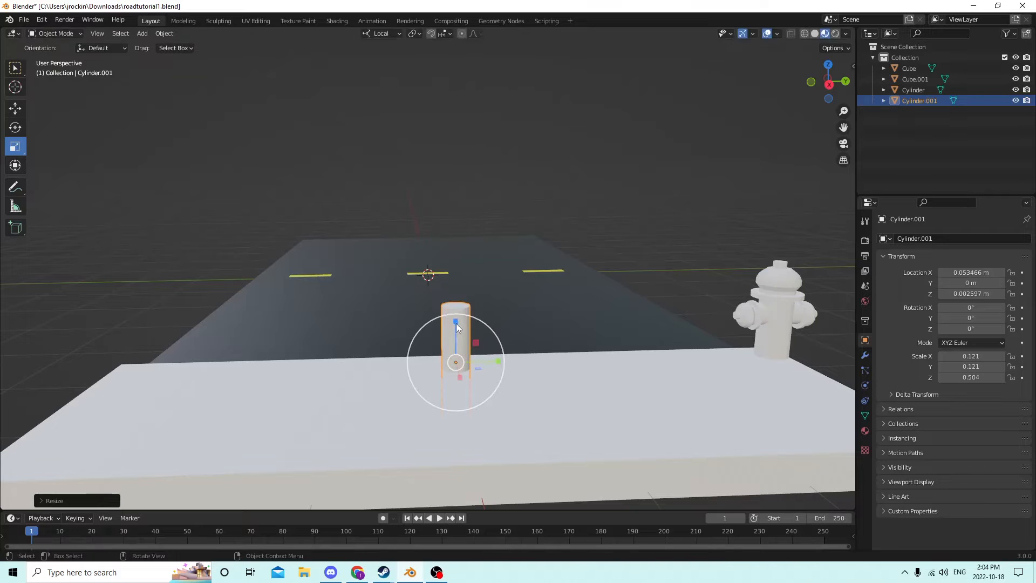
drag(455, 322, 472, 162)
scroll(472, 164, down, 4)
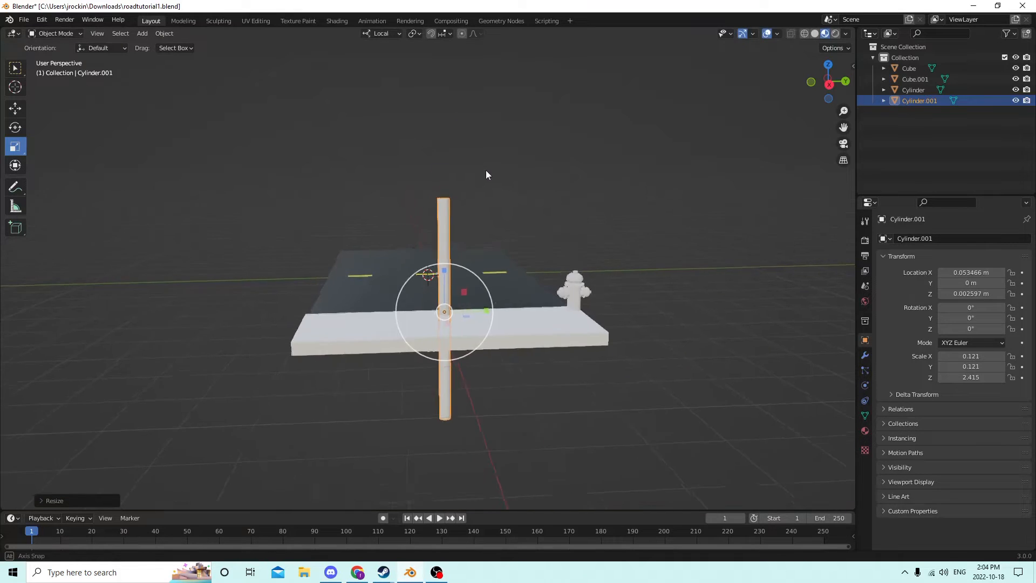
middle_drag(486, 173, 494, 169)
click(15, 108)
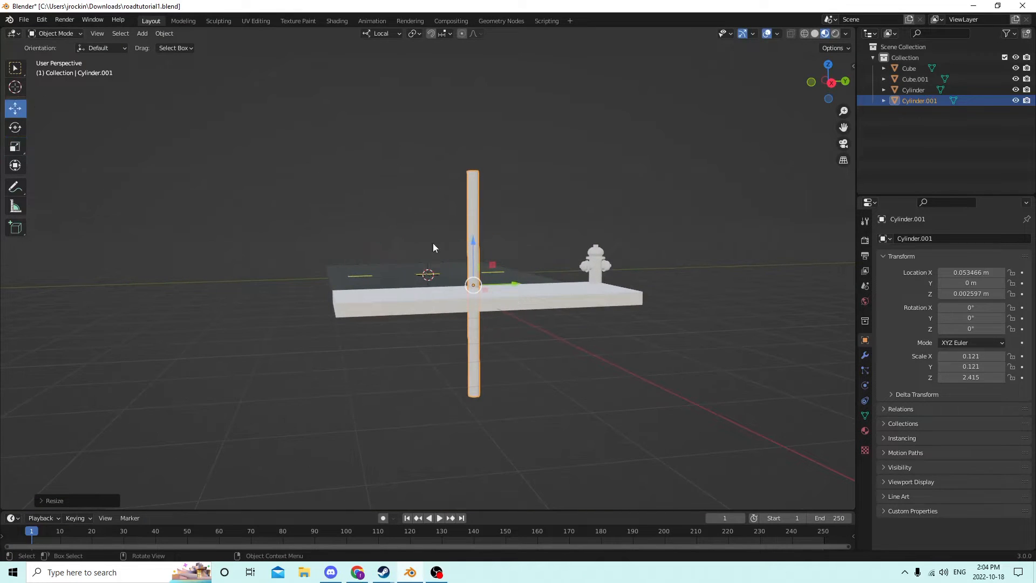
drag(473, 244, 468, 131)
- Lengthen the pole to a Z scale of about 3.046 and raise it to about Z 0.0314 m
middle_drag(469, 130, 477, 169)
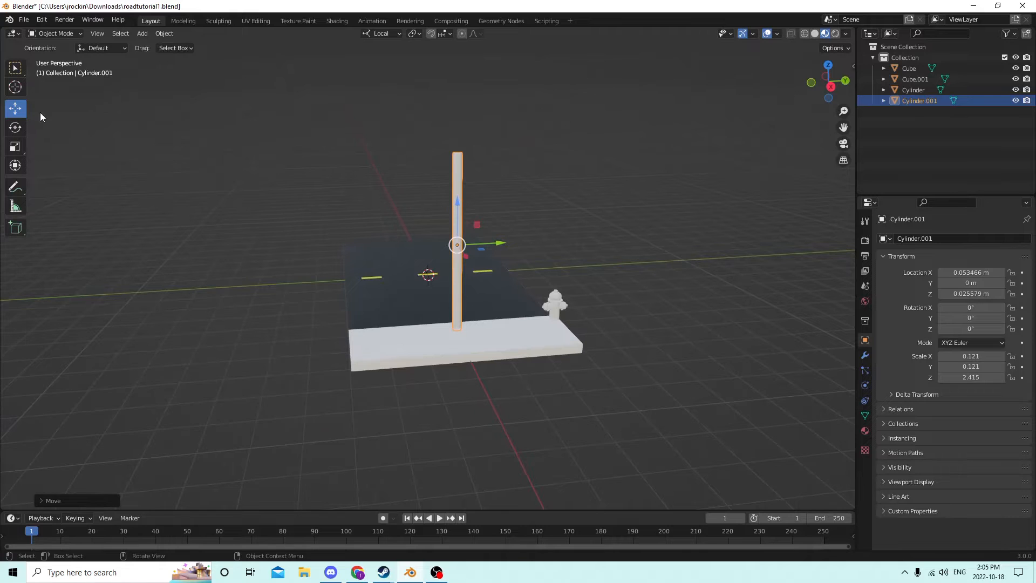
click(14, 147)
middle_drag(162, 129, 500, 174)
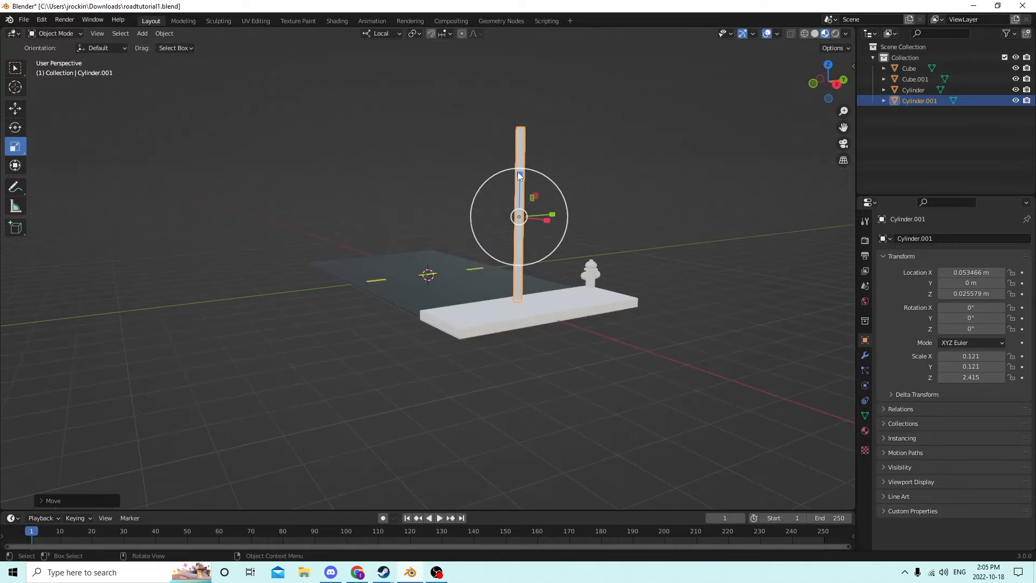
drag(517, 171, 510, 146)
click(17, 110)
- Taper the pole by scaling down its top face in Edit Mode, and return to Object Mode
middle_drag(510, 147, 454, 199)
scroll(410, 159, up, 3)
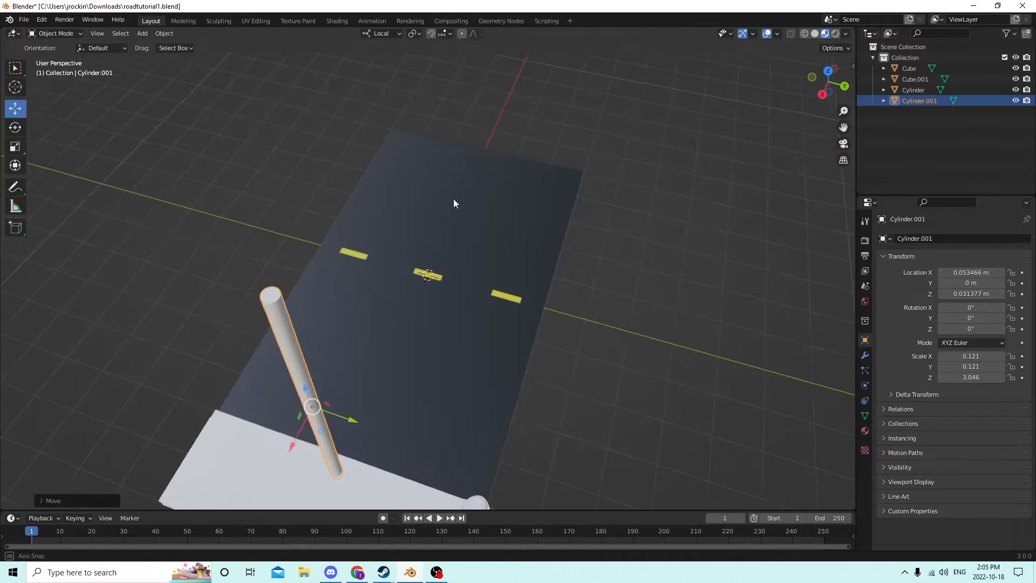
key(Tab)
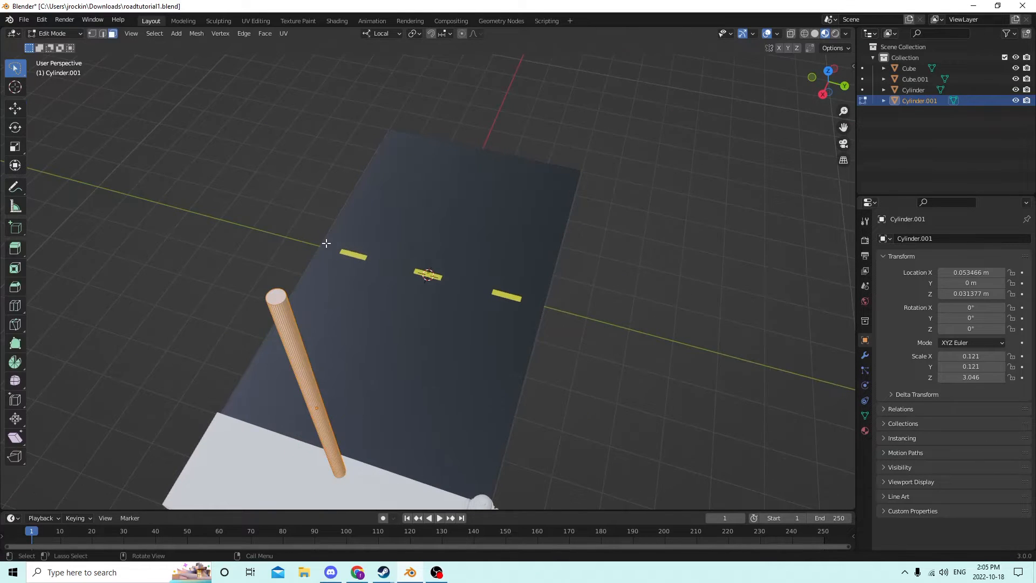
click(275, 295)
key(s)
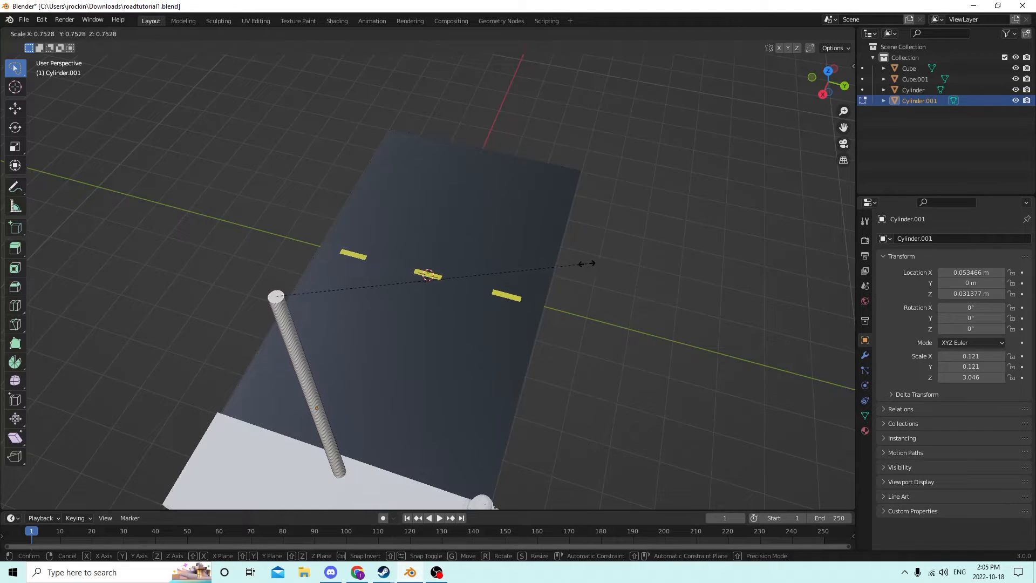
click(538, 263)
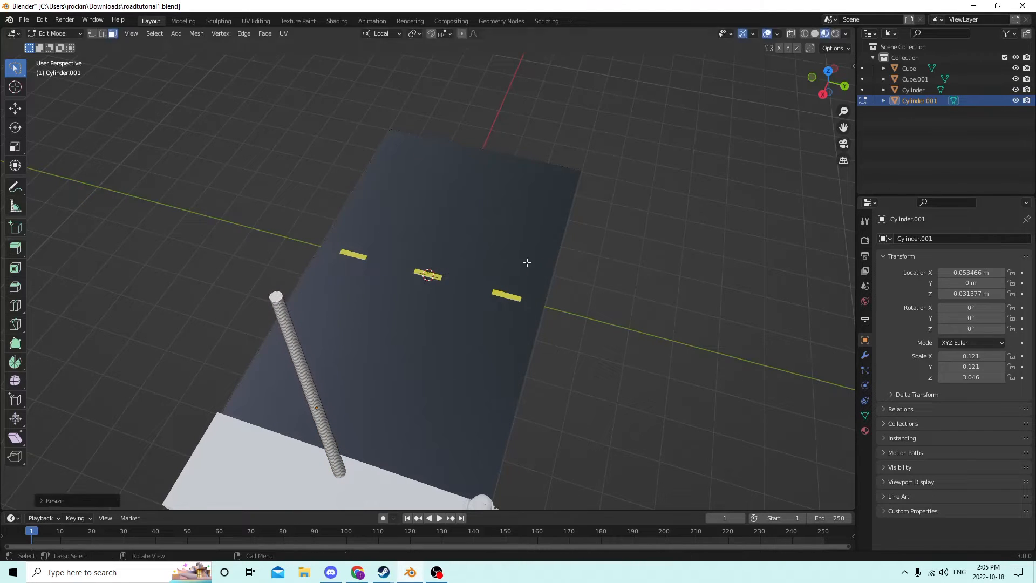
middle_drag(528, 261, 614, 231)
key(Tab)
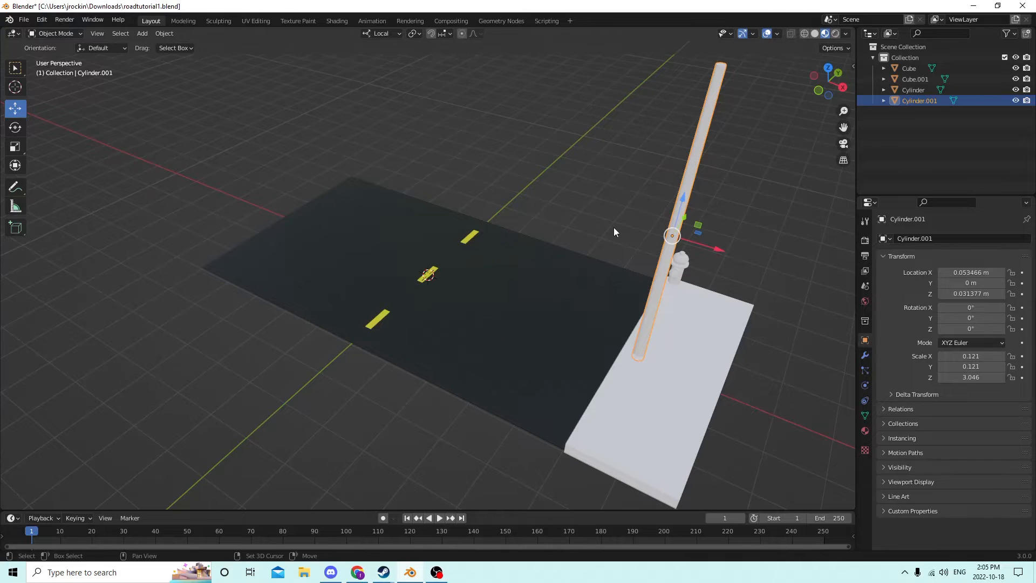
- Add another cylinder mesh and move it along X toward the pole, to about 0.0451 m
key(shift+a)
mouse_move(617, 230)
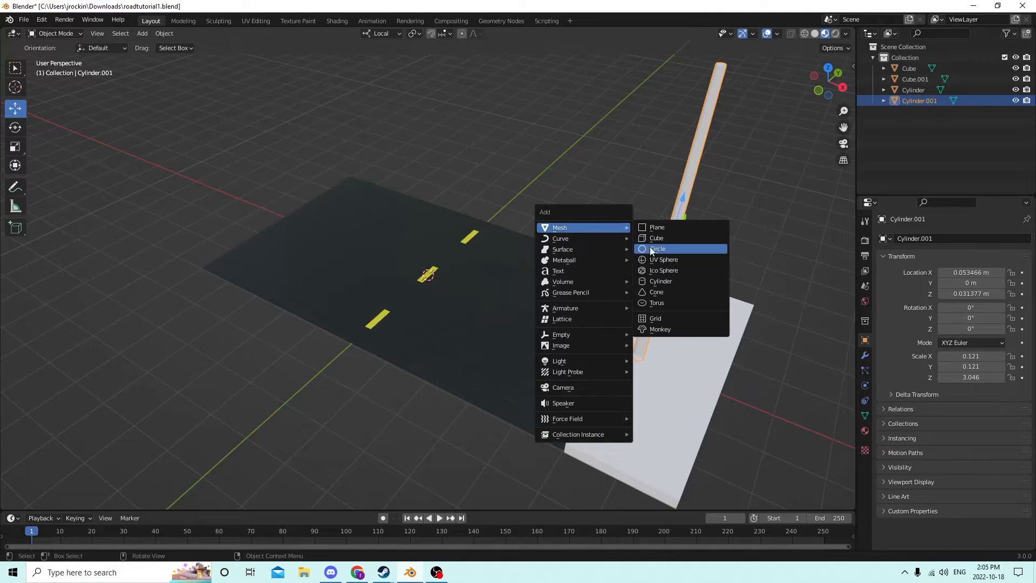
click(652, 279)
middle_drag(650, 275, 562, 218)
drag(435, 286, 495, 411)
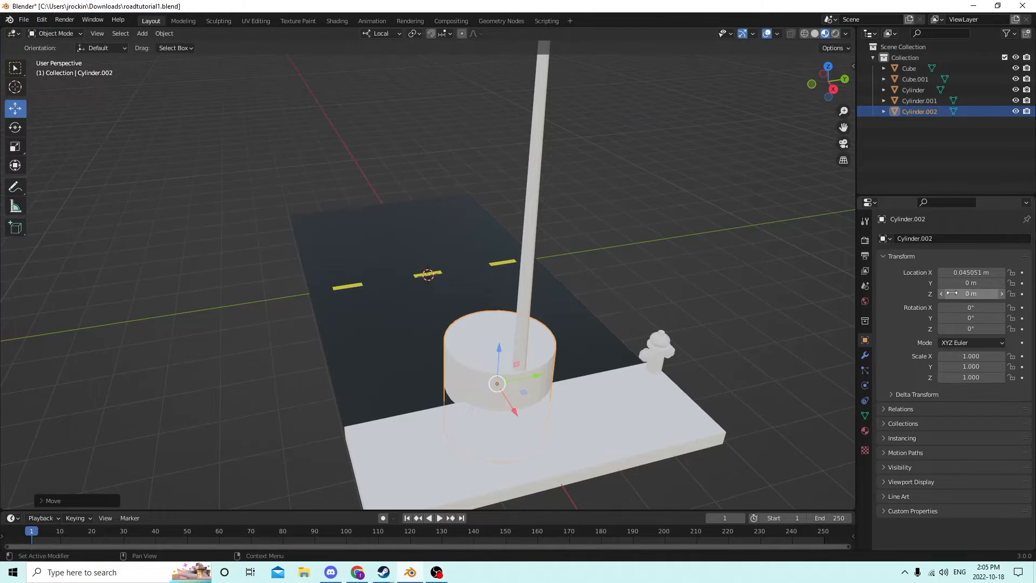
- Try a 90° X rotation on the new cylinder and reset that rotation to 0°
middle_drag(707, 302, 783, 283)
click(985, 305)
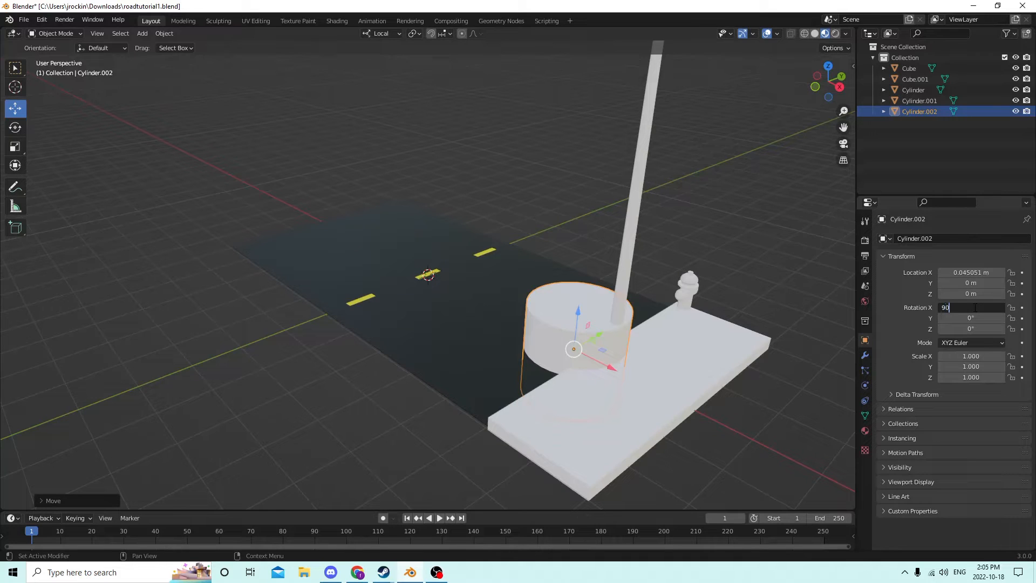
text(90)
key(Return)
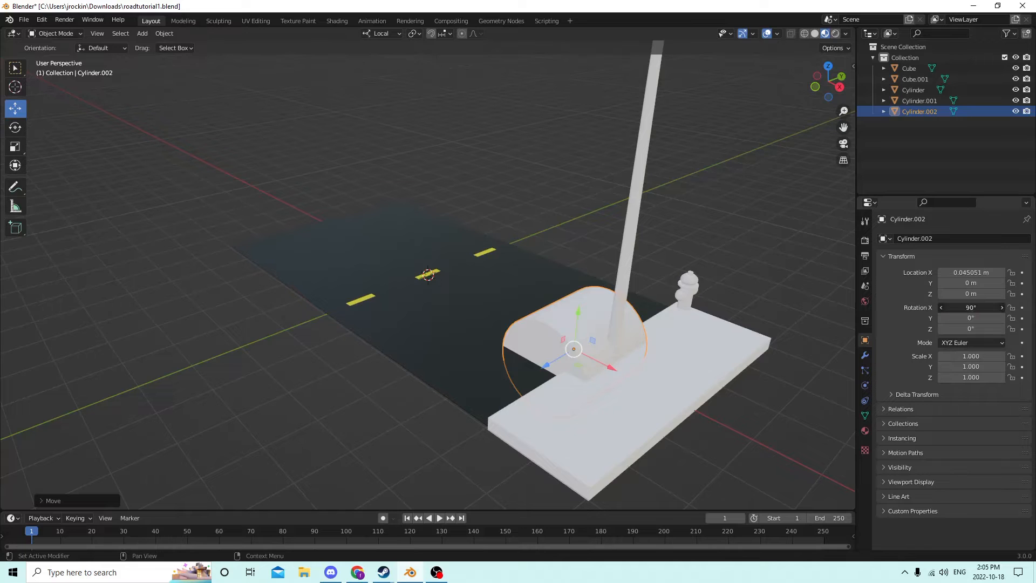
click(975, 307)
text(0)
key(Return)
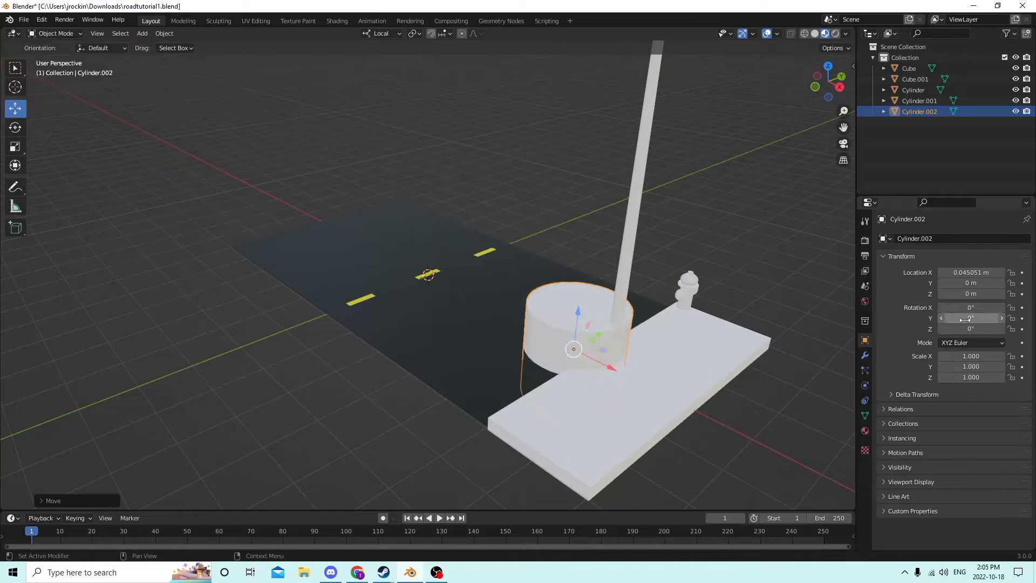
- Set the new cylinder's Y rotation to 90° so it lies across the road
click(966, 318)
text(90)
key(Return)
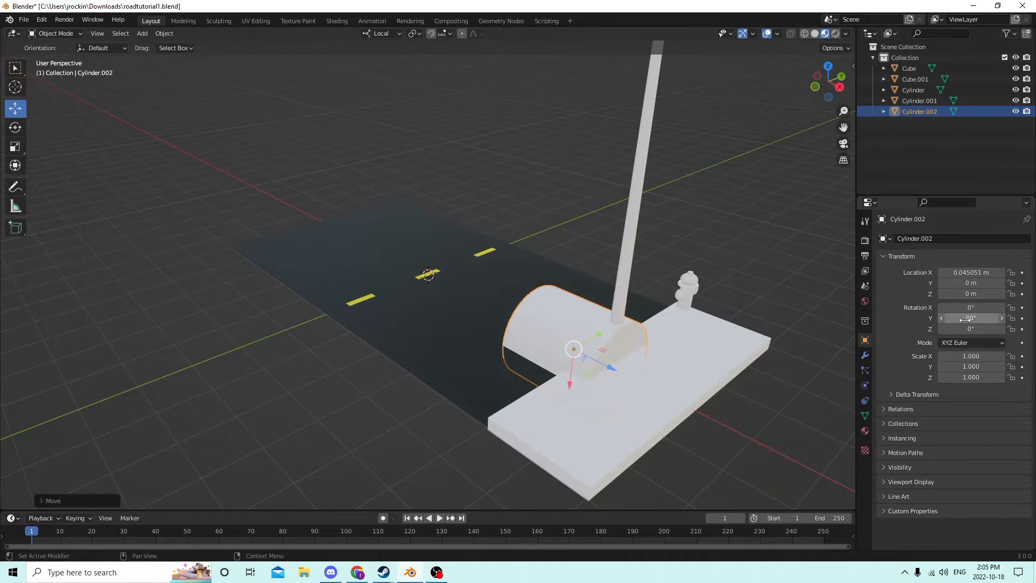
- Raise the horizontal cylinder to near the top of the pole, at about Z 0.055 m
middle_drag(756, 272, 621, 250)
drag(382, 366, 346, 176)
middle_drag(345, 176, 436, 213)
scroll(382, 205, down, 3)
drag(844, 127, 791, 181)
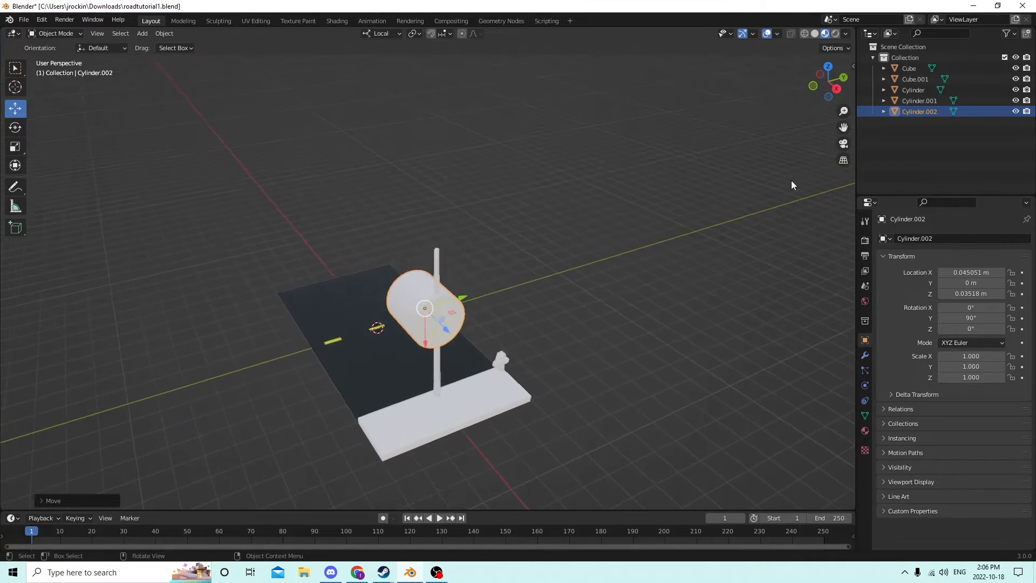
scroll(591, 154, up, 4)
middle_drag(591, 153, 507, 177)
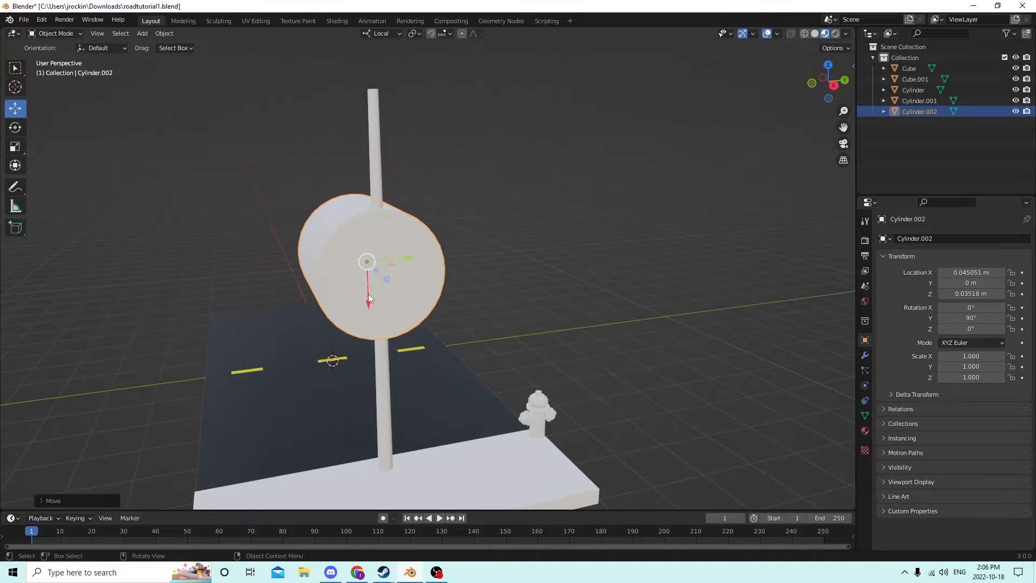
middle_drag(369, 298, 348, 300)
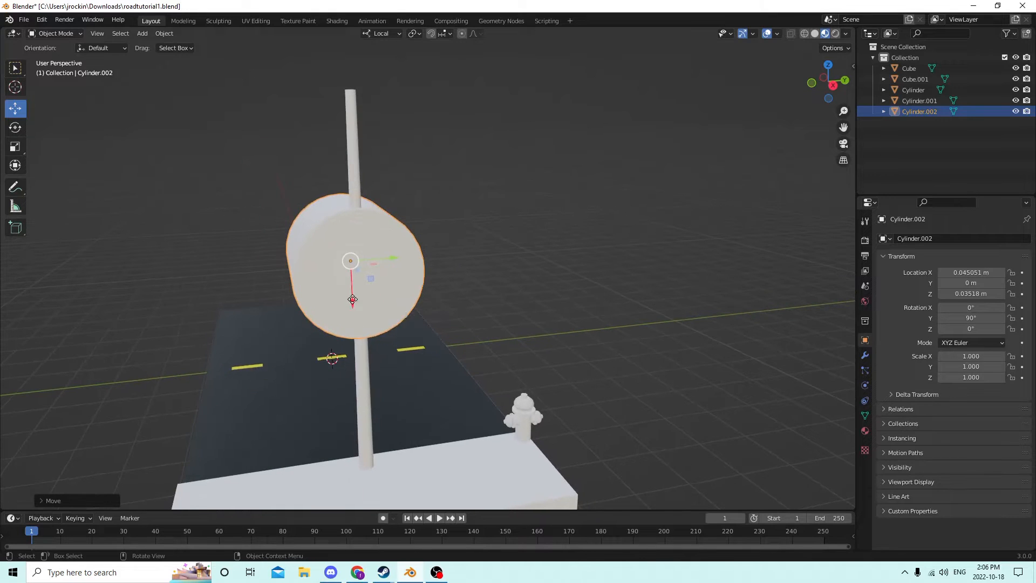
drag(352, 299, 340, 178)
middle_drag(341, 178, 526, 190)
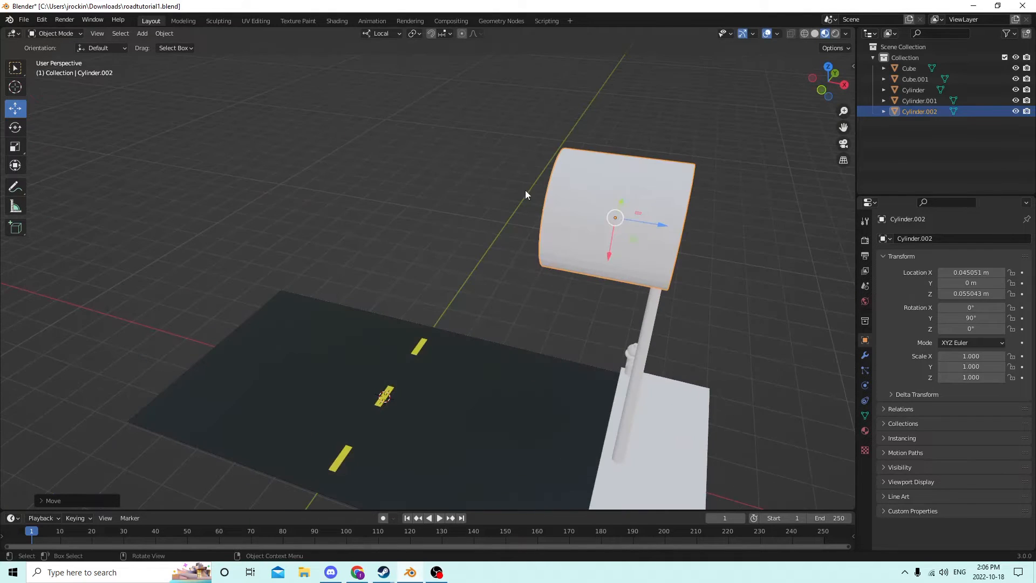
- Scale the horizontal cylinder uniformly to about 0.194 and move it toward the road, to about X 0.0368 m
key(s)
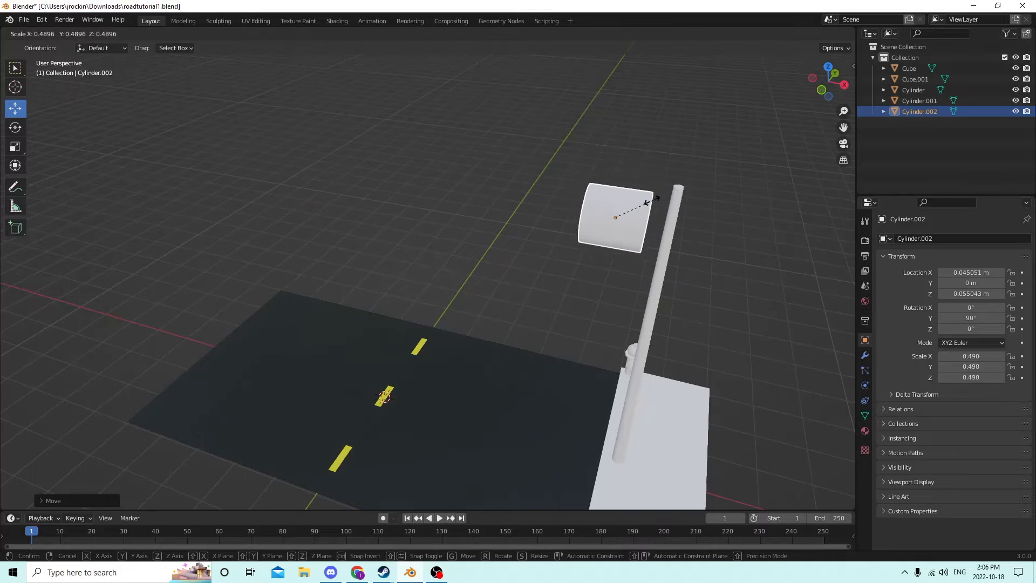
click(621, 205)
middle_drag(621, 205, 605, 204)
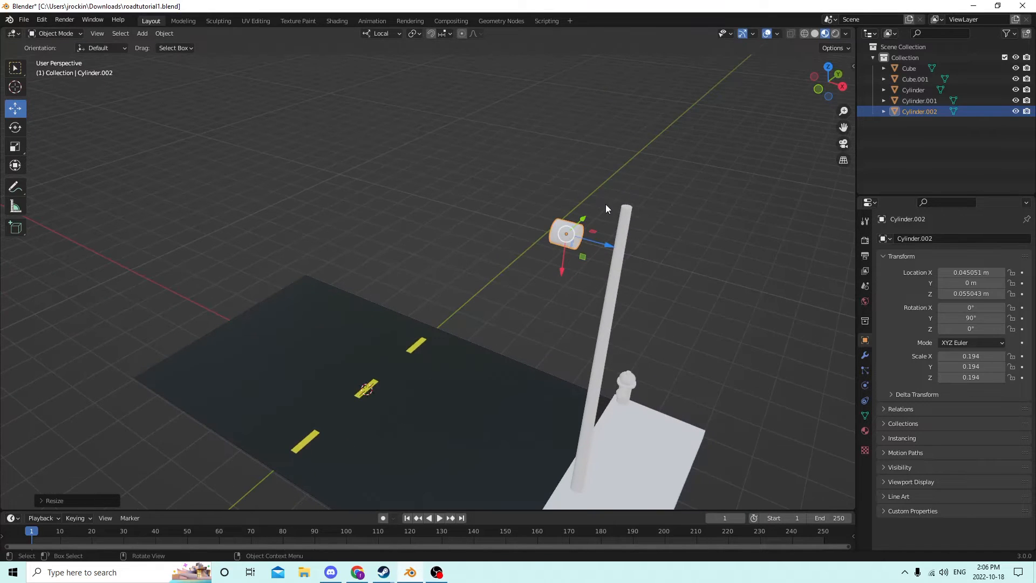
drag(609, 249, 556, 229)
- Shrink the horizontal cylinder further to a uniform scale of about 0.083
middle_drag(556, 229, 642, 208)
key(s)
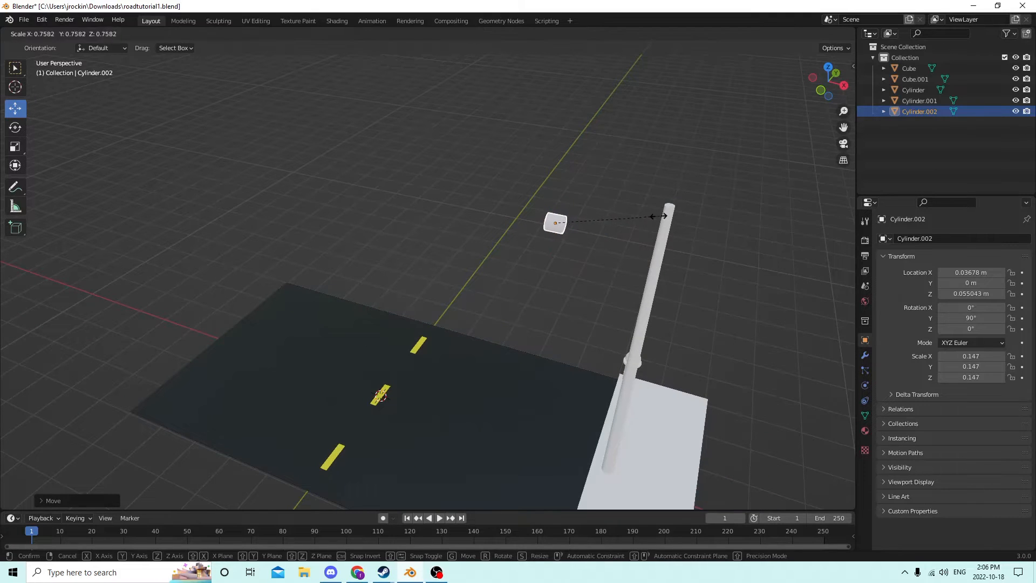
click(612, 217)
- Stretch the horizontal cylinder along its length into a thin arm with a Z scale of about 0.977
middle_drag(612, 217, 648, 210)
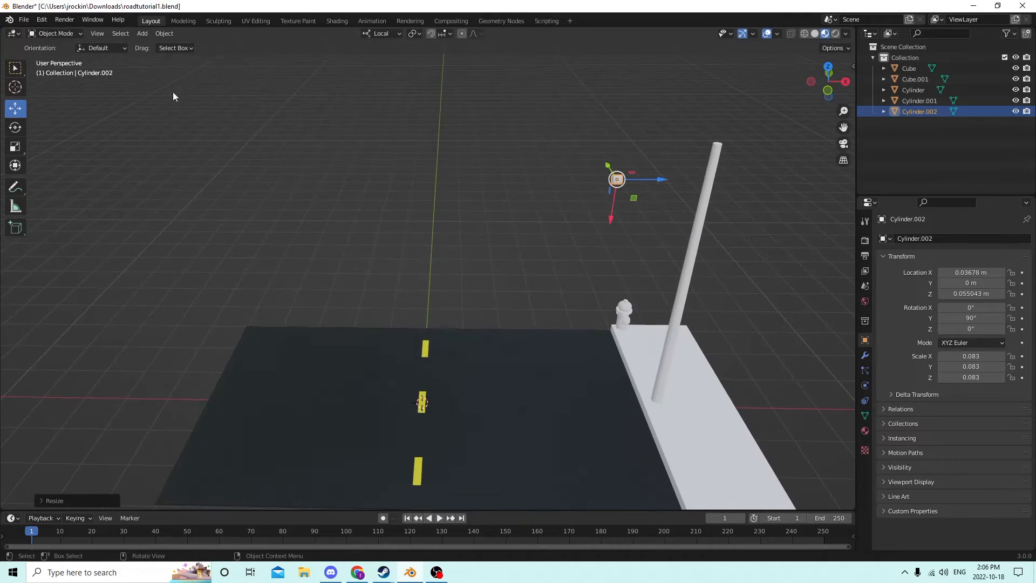
click(15, 147)
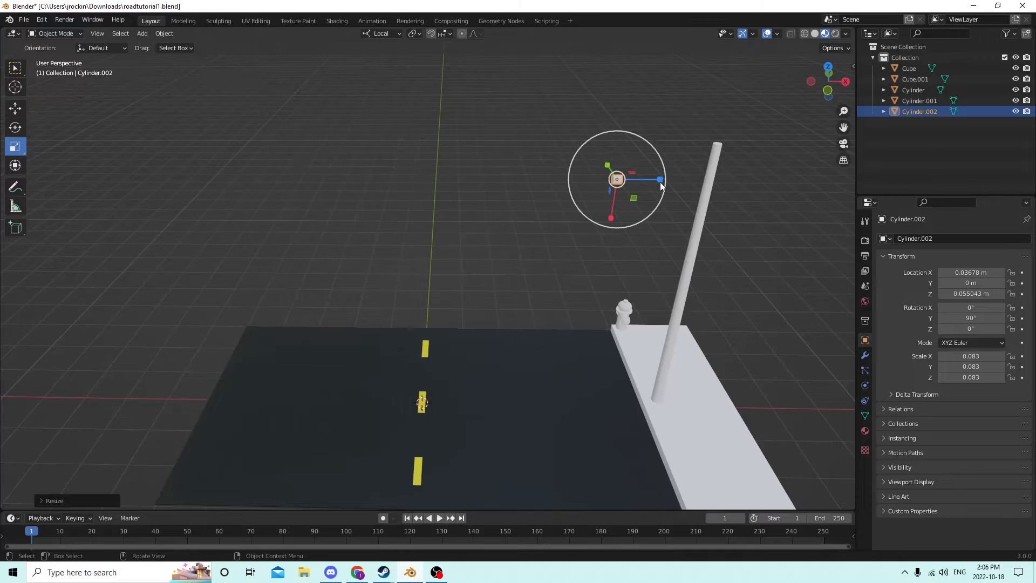
drag(660, 181, 128, 166)
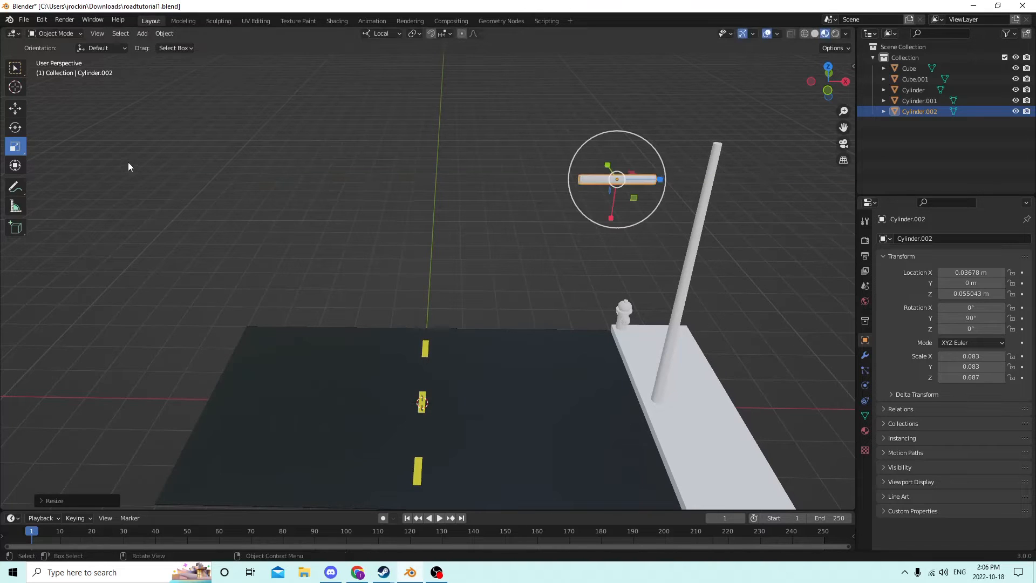
middle_drag(350, 131, 388, 152)
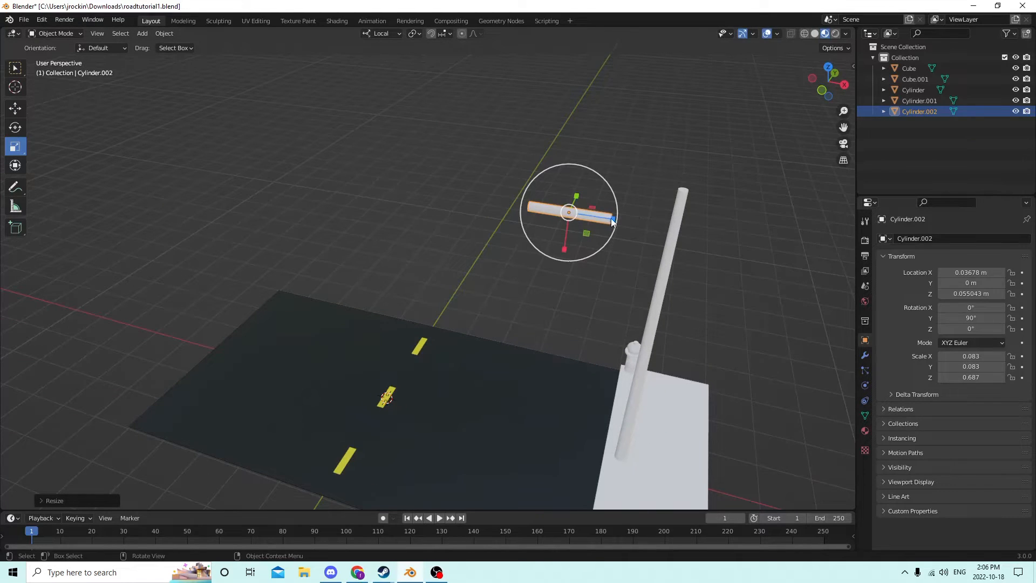
mouse_move(613, 222)
mouse_down()
mouse_move(656, 223)
mouse_move(628, 222)
mouse_up()
- Taper the arm by scaling its road-side end face to about 0.78
middle_drag(628, 222, 599, 200)
click(8, 108)
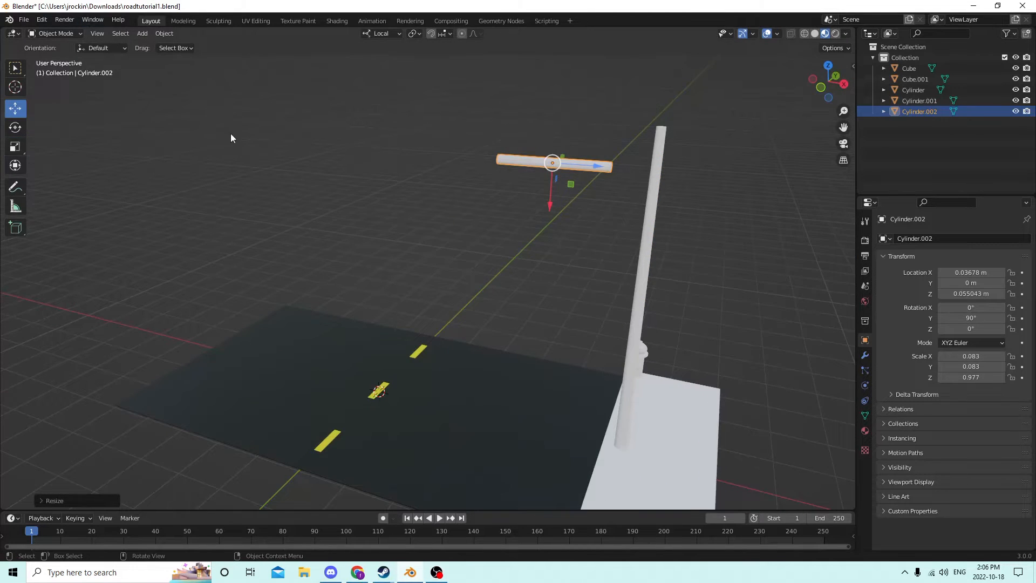
middle_drag(231, 133, 458, 123)
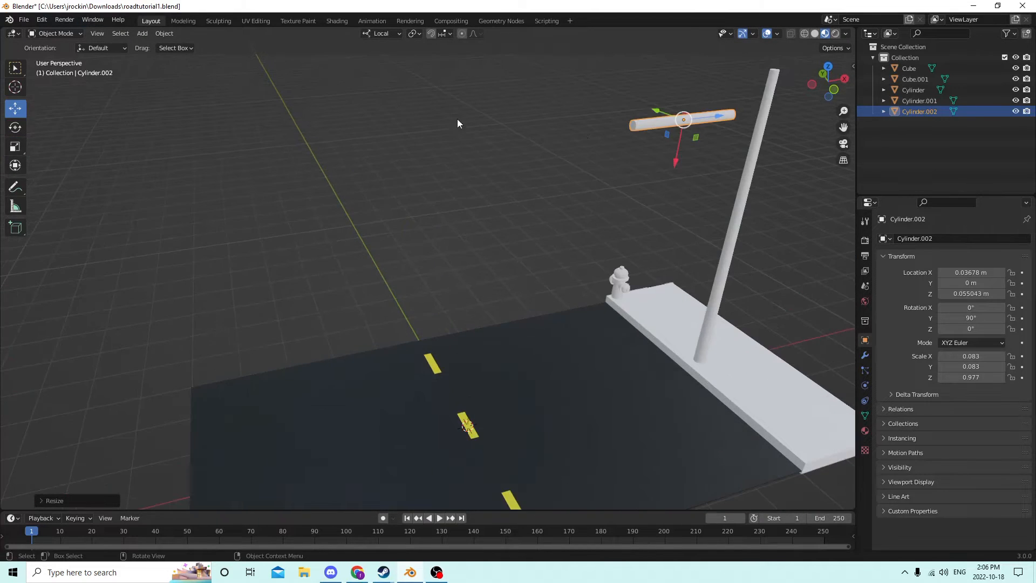
key(Tab)
click(633, 125)
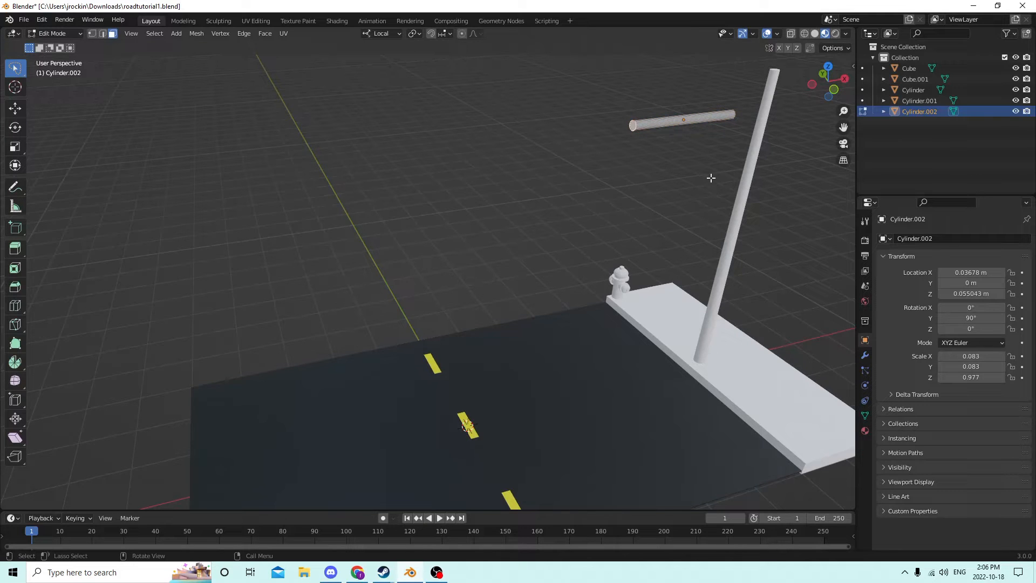
key(s)
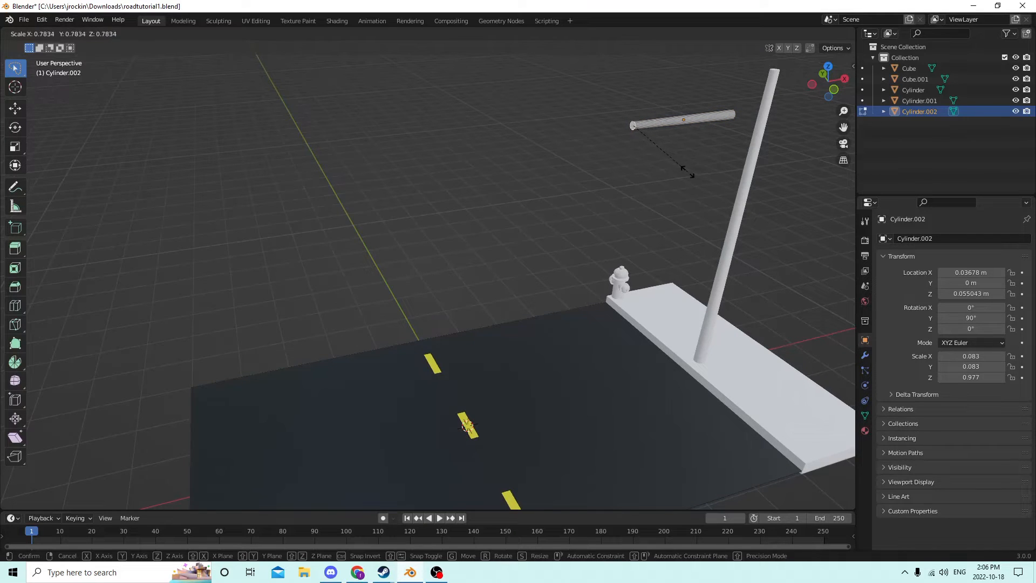
click(686, 170)
middle_drag(683, 167, 638, 135)
- Slide the whole arm against the pole, to about X 0.0442 m, and shrink it slightly to a Z scale of about 0.949
key(Tab)
drag(634, 136, 696, 139)
middle_drag(695, 135, 591, 149)
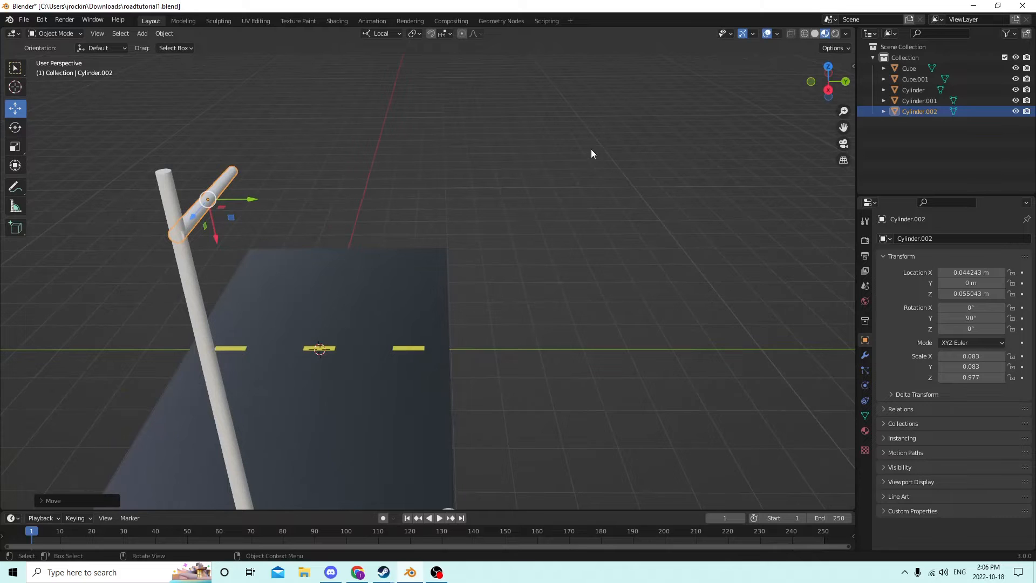
key(s)
click(626, 159)
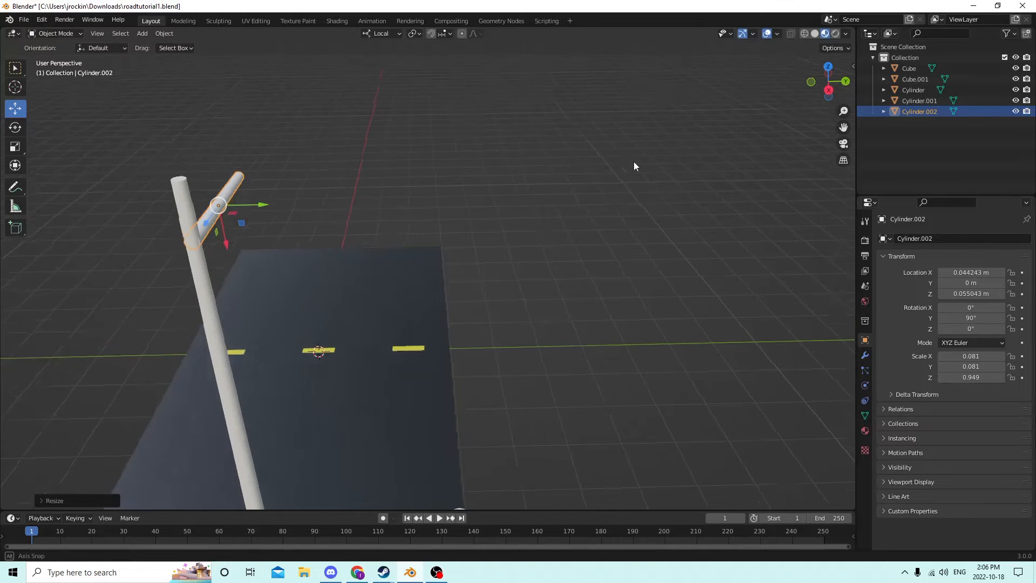
- Raise the arm to just below the top of the pole, at about Z 0.0597 m
middle_drag(633, 161, 698, 158)
middle_drag(535, 144, 678, 104)
click(578, 151)
click(669, 162)
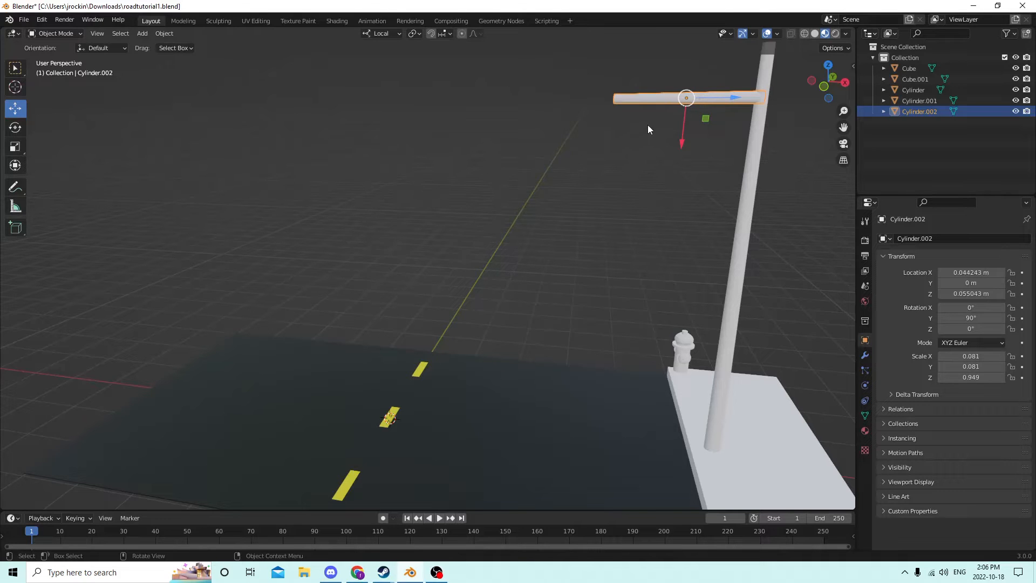
scroll(647, 126, down, 4)
mouse_move(628, 126)
middle_down()
mouse_move(619, 125)
mouse_move(643, 133)
mouse_move(610, 129)
mouse_move(623, 134)
middle_up()
scroll(623, 151, up, 2)
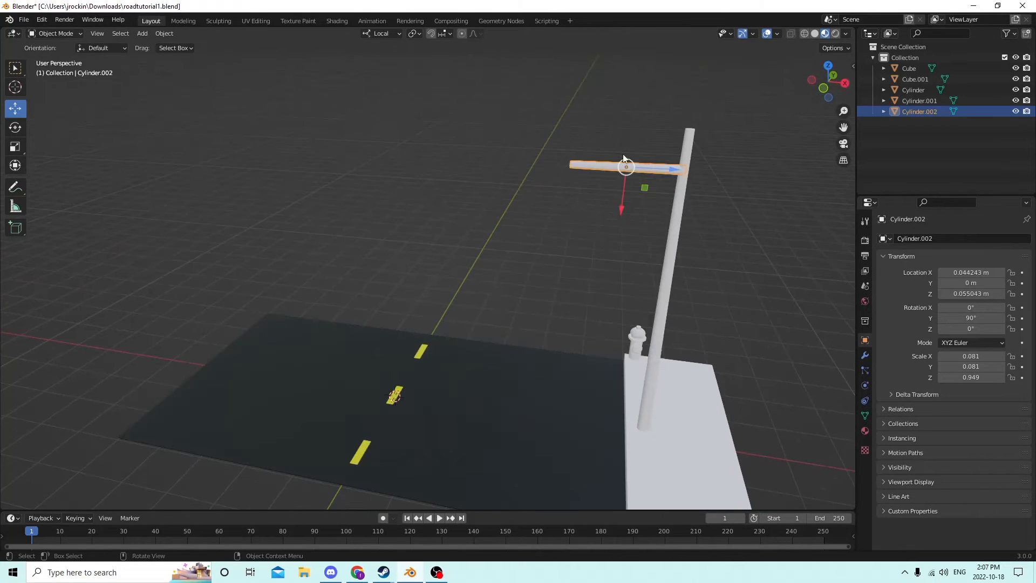
drag(618, 210, 620, 171)
middle_drag(620, 171, 614, 116)
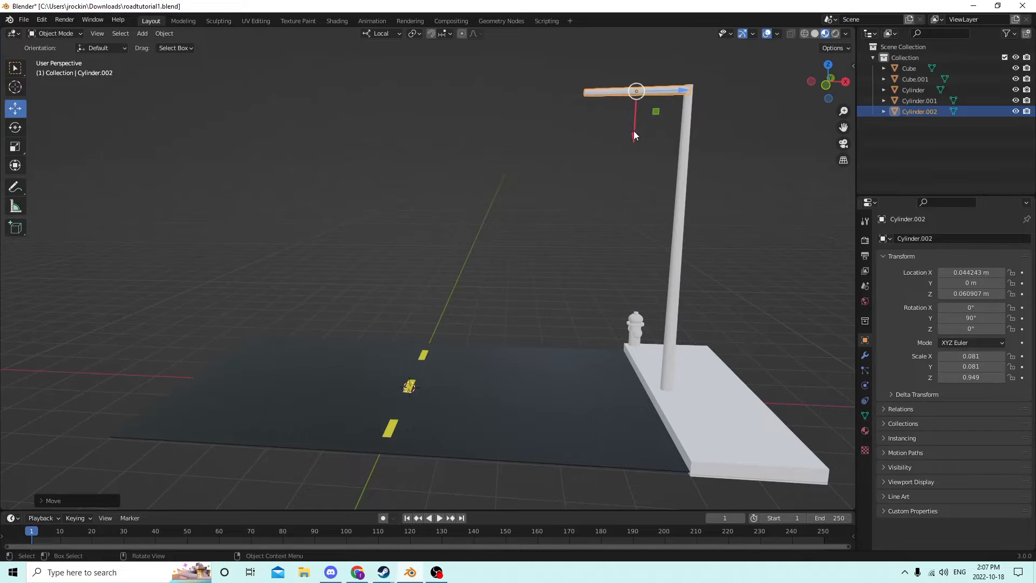
drag(633, 131, 634, 139)
middle_drag(634, 140, 628, 145)
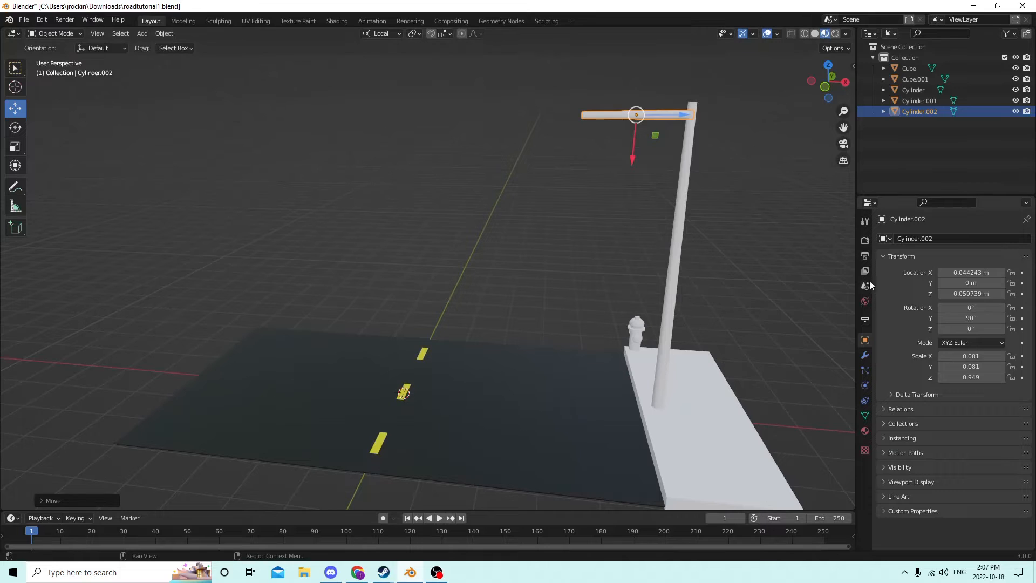
- Try tilting the arm with Y rotations of 75° and 105°
click(966, 319)
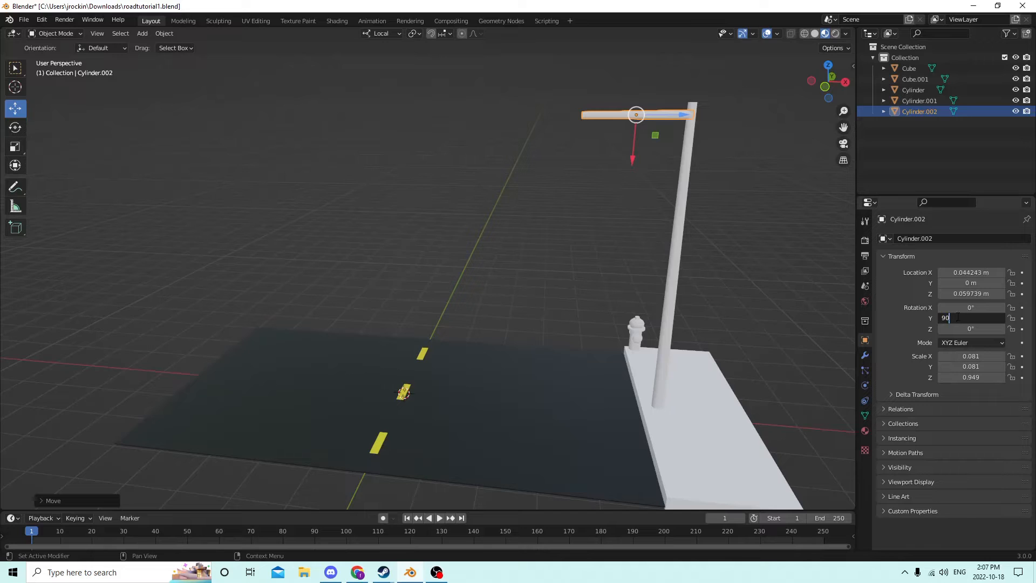
key(Return)
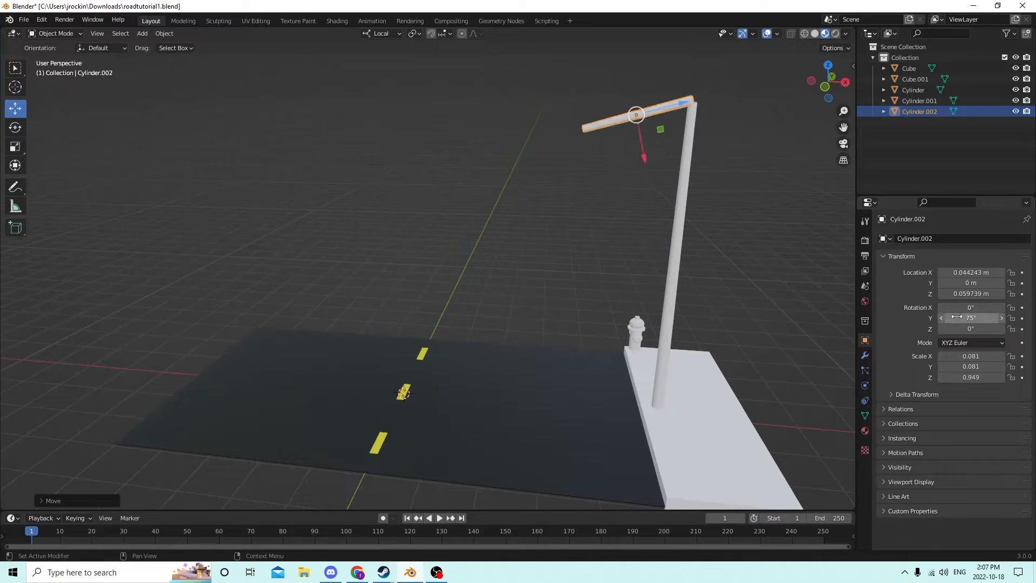
click(957, 317)
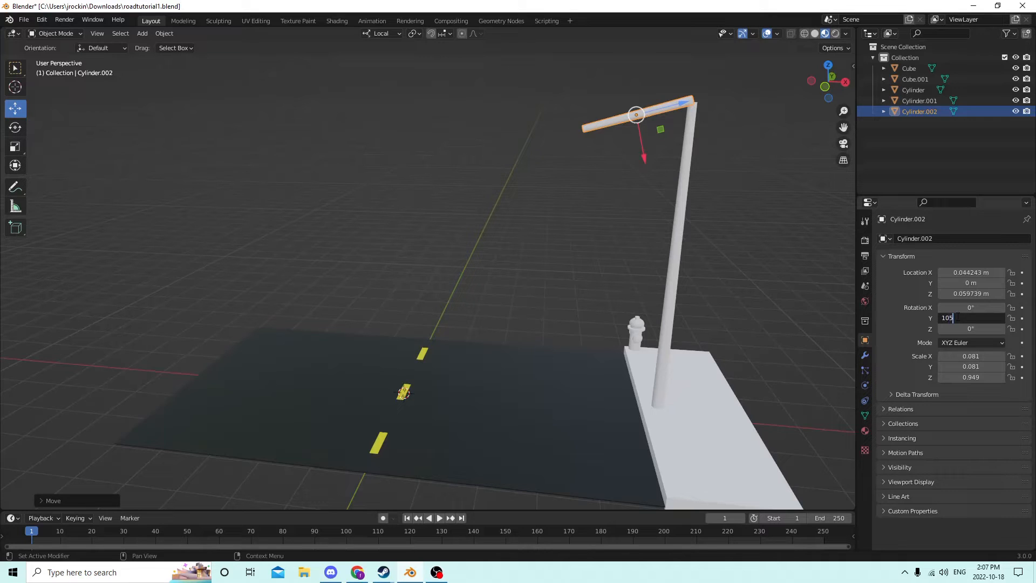
key(Return)
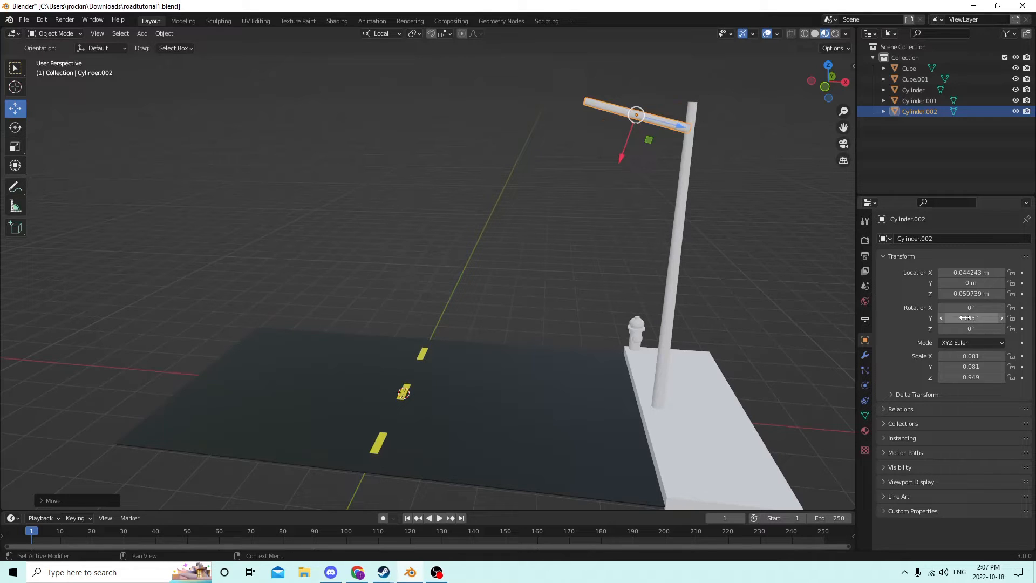
- Set the arm's Y rotation to 100° and slide it along its length into the pole, to about X 0.0444 m
click(964, 318)
text(0)
key(Return)
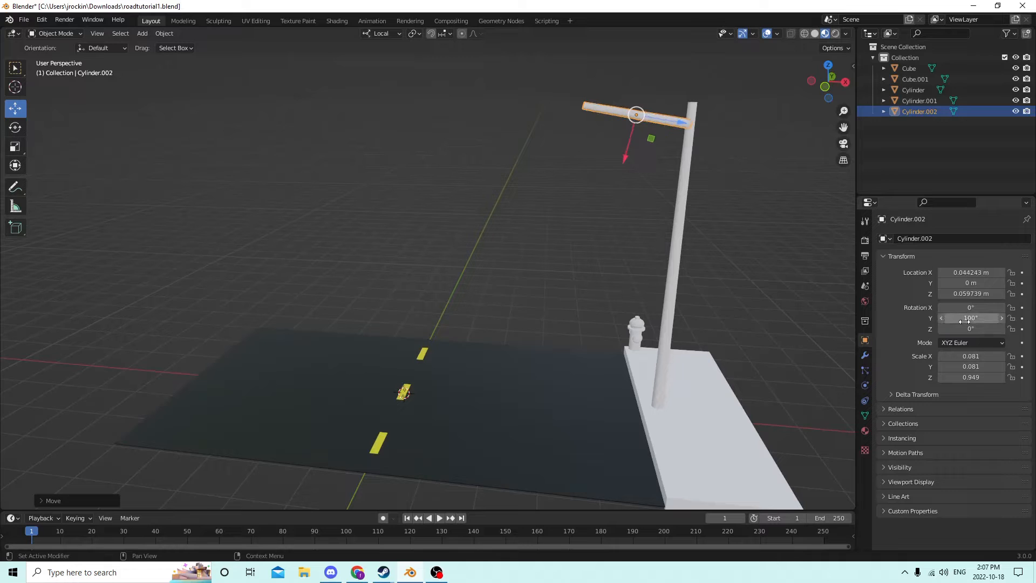
middle_drag(783, 162, 664, 99)
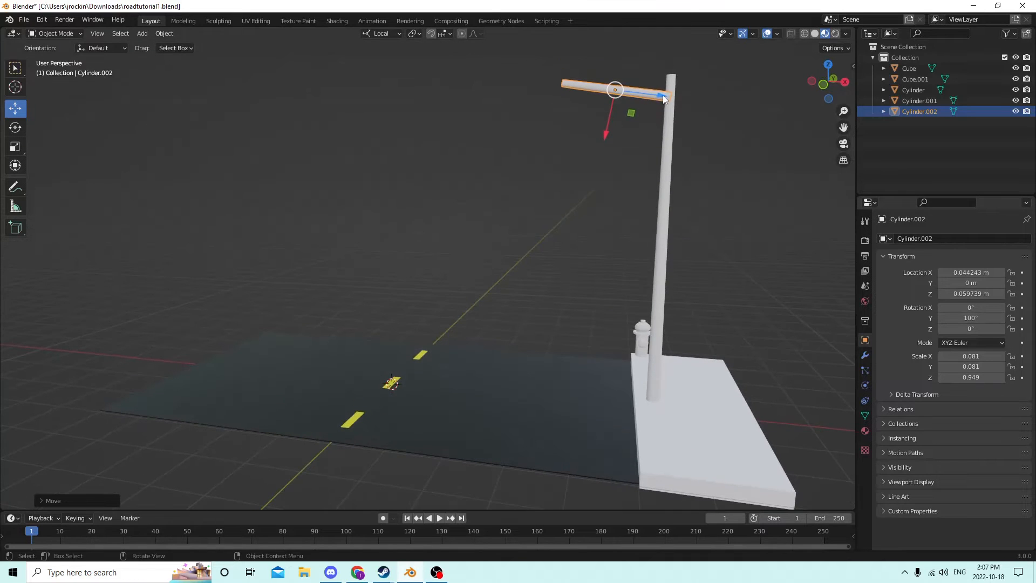
drag(659, 96, 662, 96)
middle_drag(662, 97, 667, 82)
- Examine the tilted arm and its joint with the pole from several angles
click(726, 111)
middle_drag(726, 111, 679, 118)
click(600, 143)
middle_drag(600, 141, 587, 156)
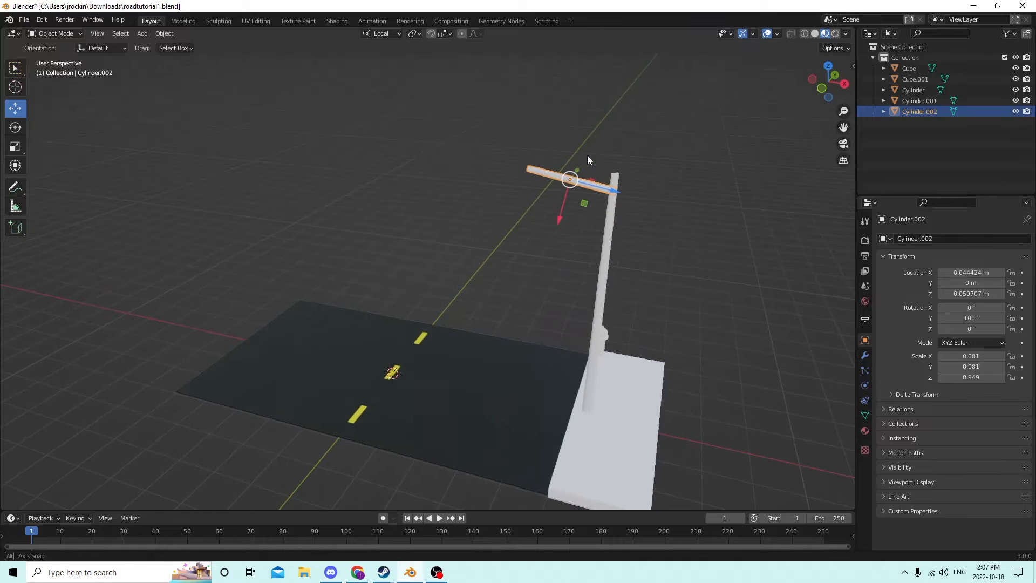
middle_drag(404, 74, 636, 321)
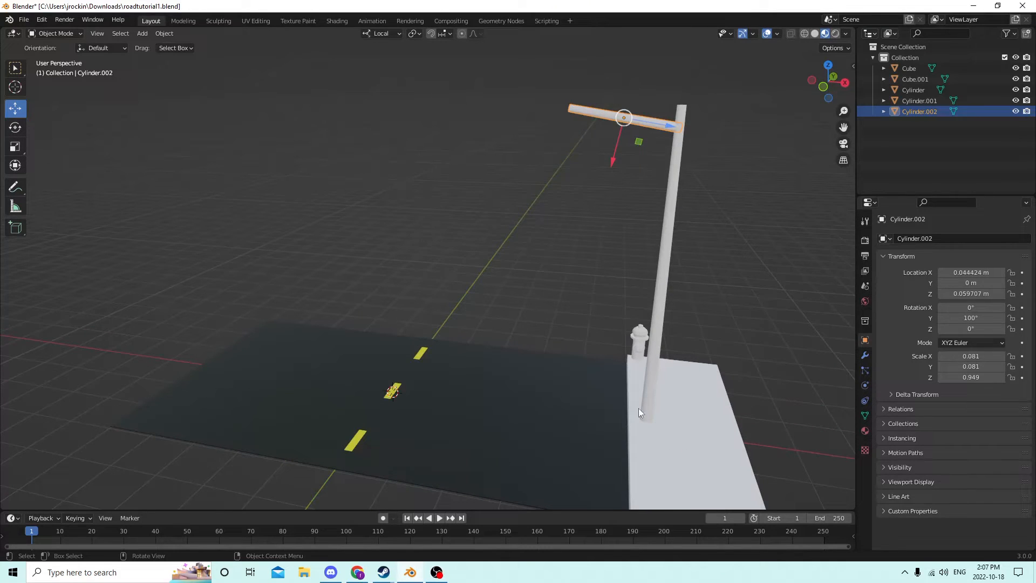
scroll(644, 193, down, 3)
middle_drag(645, 193, 659, 165)
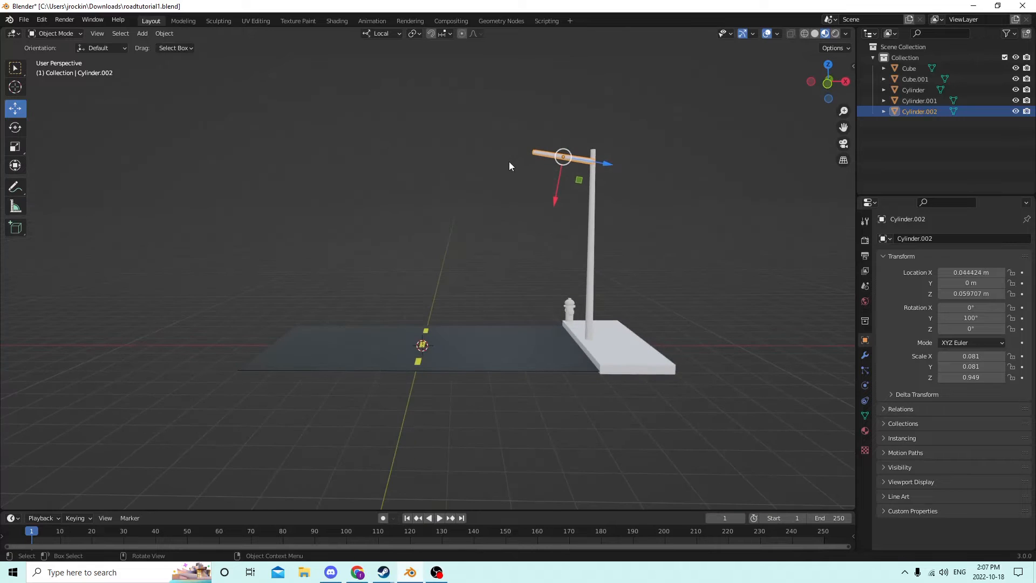
middle_drag(530, 161, 643, 180)
scroll(642, 180, up, 2)
scroll(658, 257, up, 2)
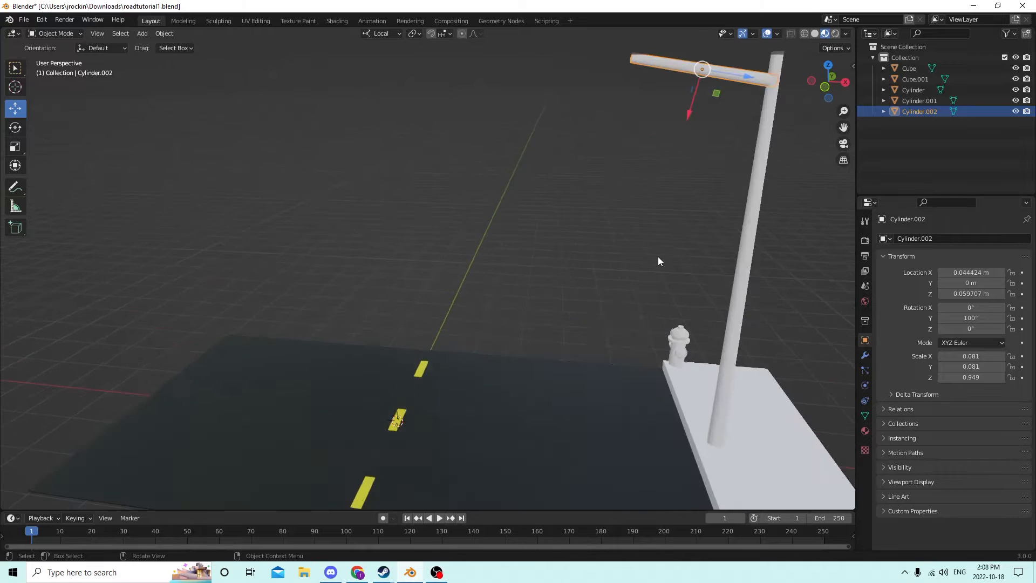
- Add a cube and move it to the arm's free end, at about X 0.029 m and Z 0.062 m
scroll(659, 255, down, 1)
key(shift+a)
mouse_move(656, 255)
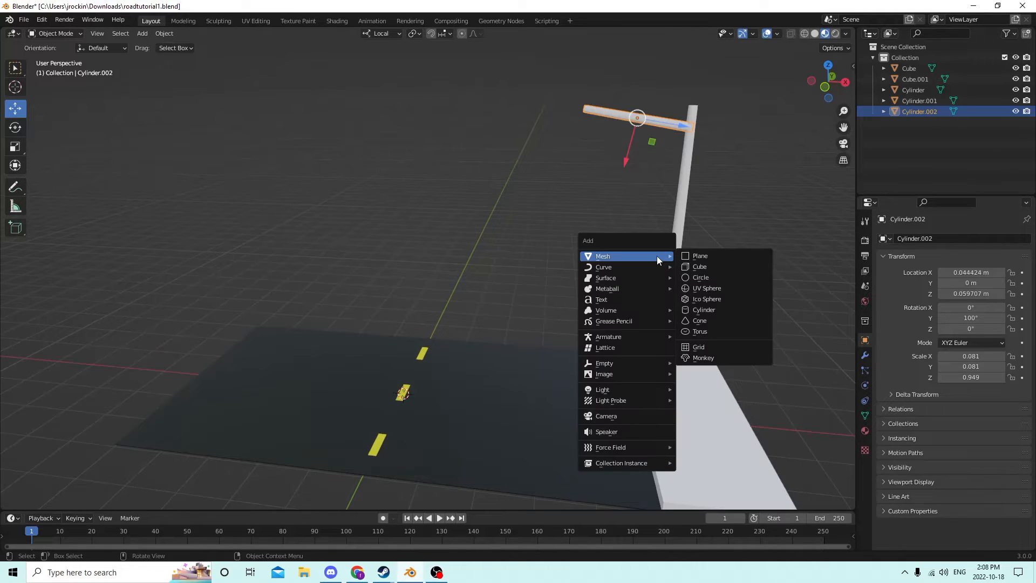
click(696, 267)
drag(404, 351, 594, 124)
middle_drag(595, 124, 515, 561)
- Try beveling all edges of the cube with a width of 0.00465 m and 4 segments
key(Tab)
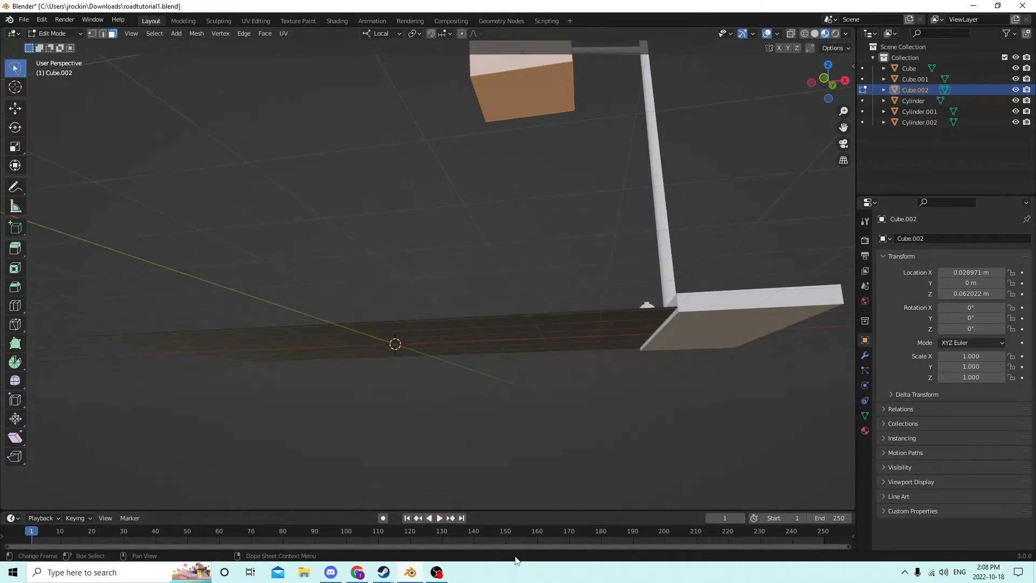
middle_drag(500, 97, 656, 163)
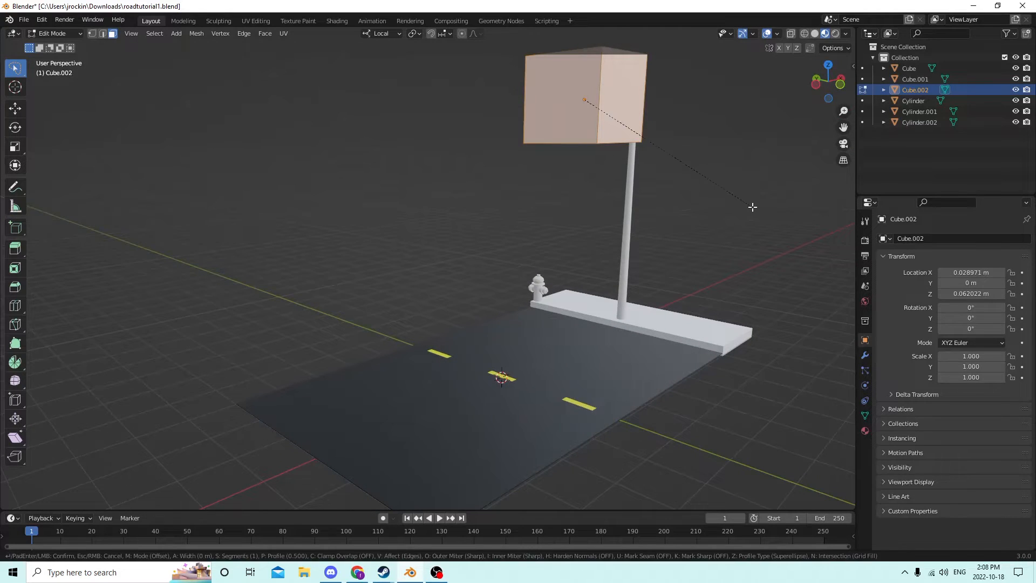
key(ctrl+b)
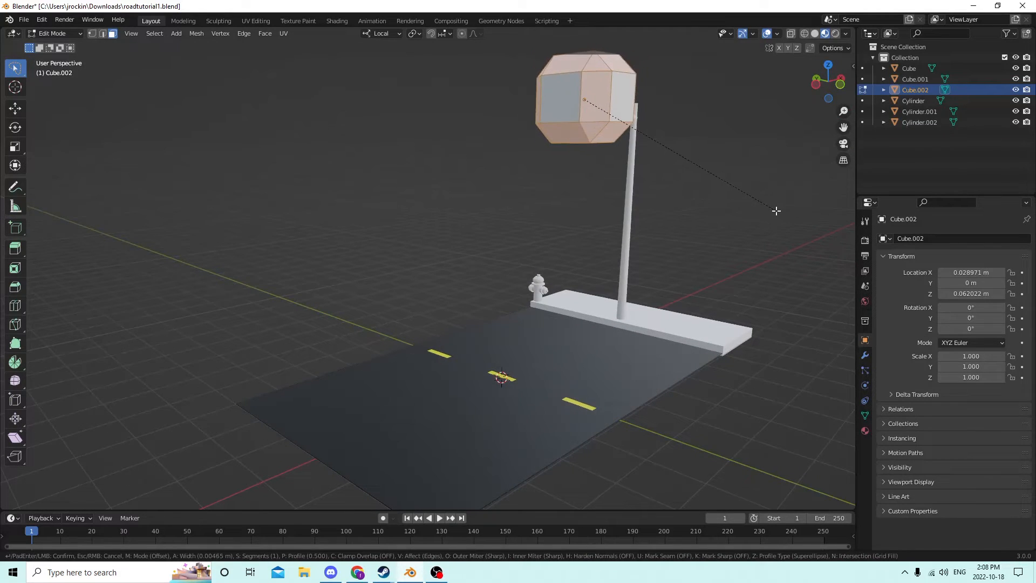
click(773, 209)
middle_drag(773, 209, 682, 172)
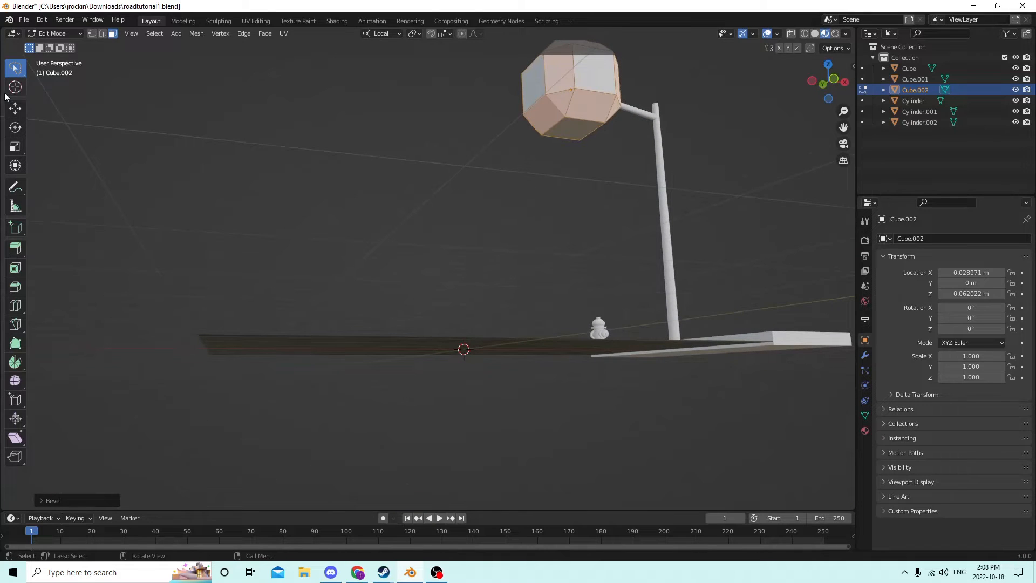
click(64, 502)
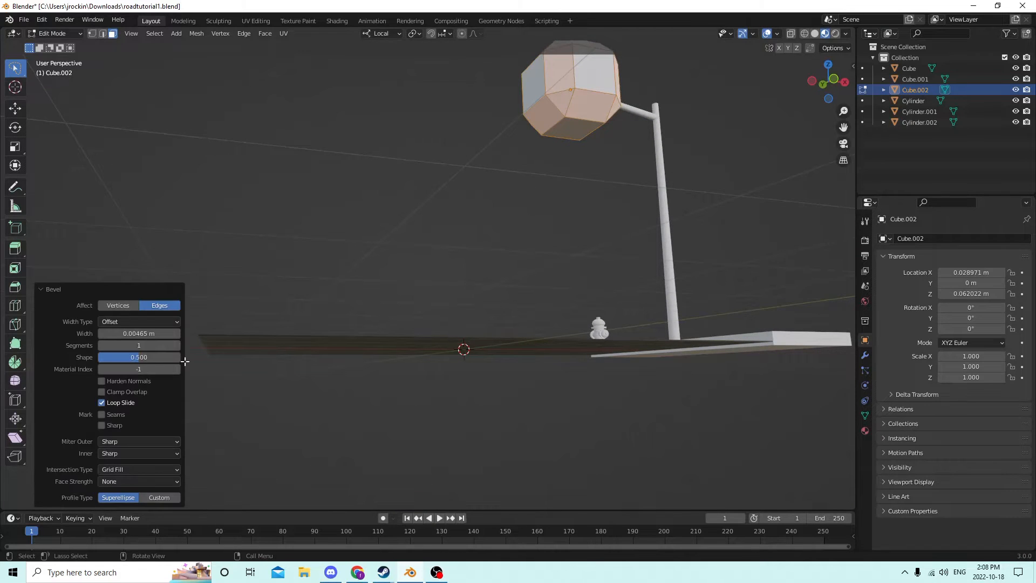
click(177, 346)
click(177, 345)
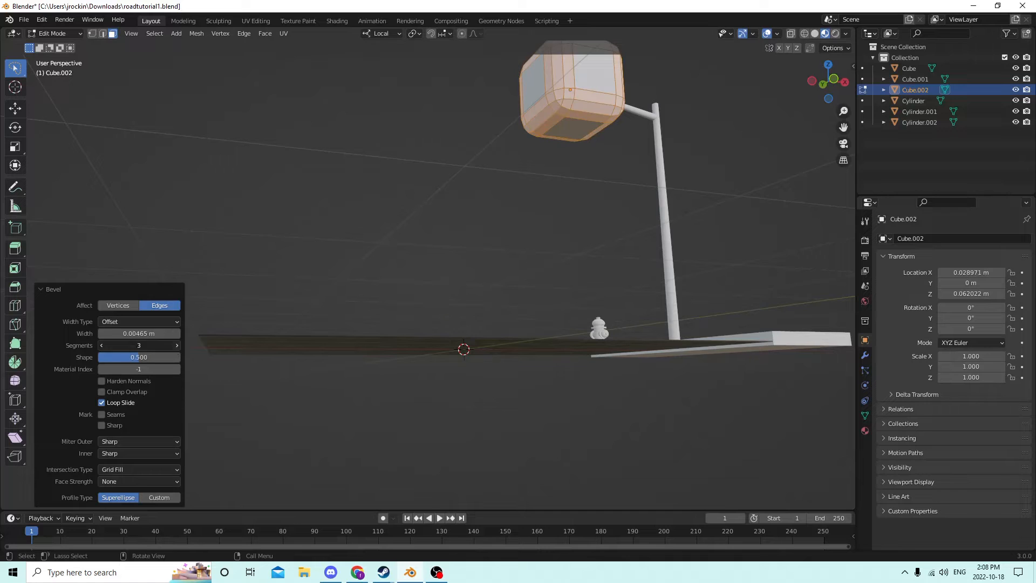
click(177, 346)
middle_drag(314, 240, 280, 257)
- Undo the bevel on all edges of the cube
click(42, 20)
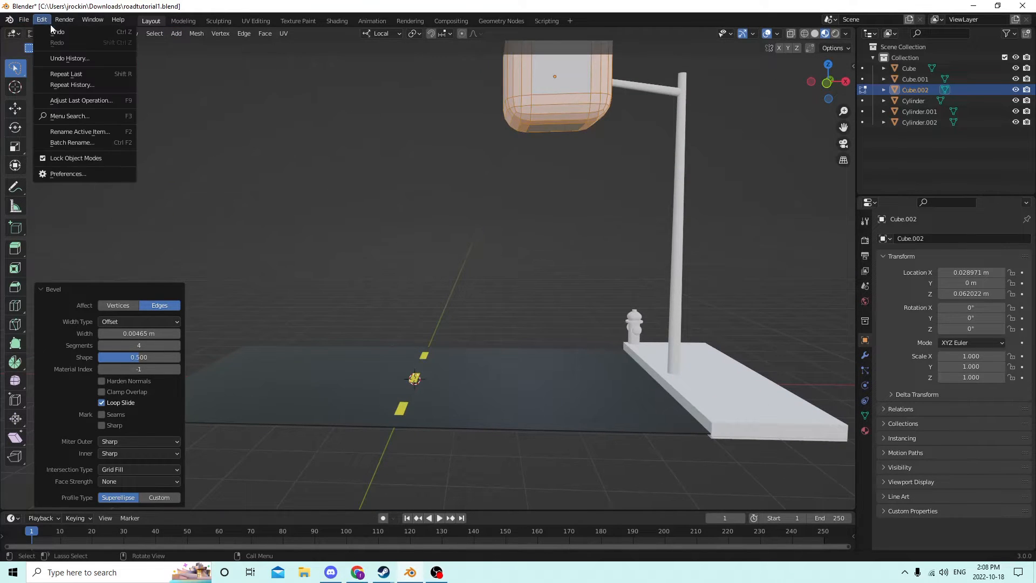
click(54, 32)
middle_drag(369, 151, 347, 177)
- Bevel only the cube's top and vertical edges with a width of about 0.0048 m and 4 segments
click(102, 34)
middle_drag(282, 109, 311, 134)
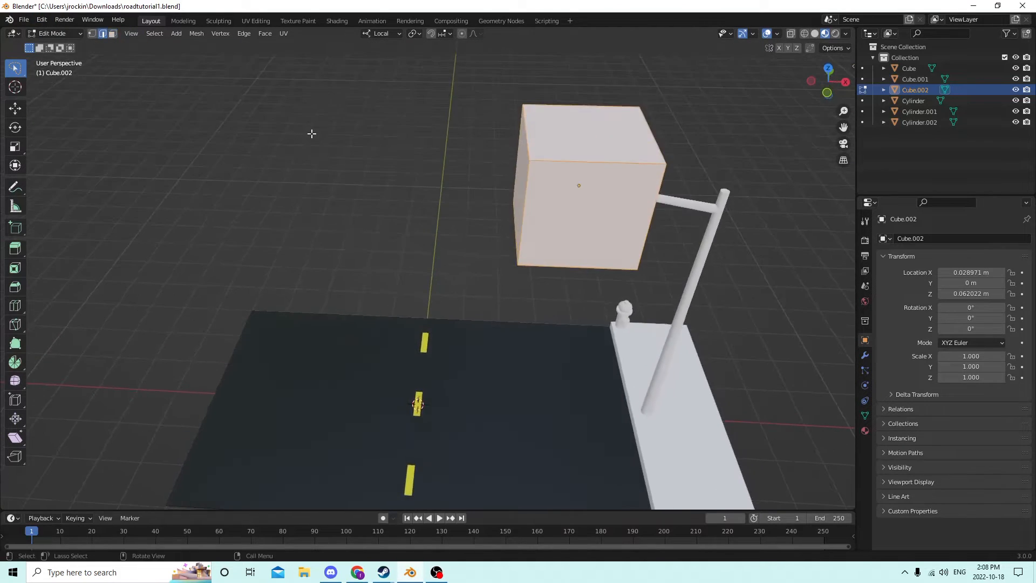
key(alt+a)
middle_drag(542, 131, 507, 119)
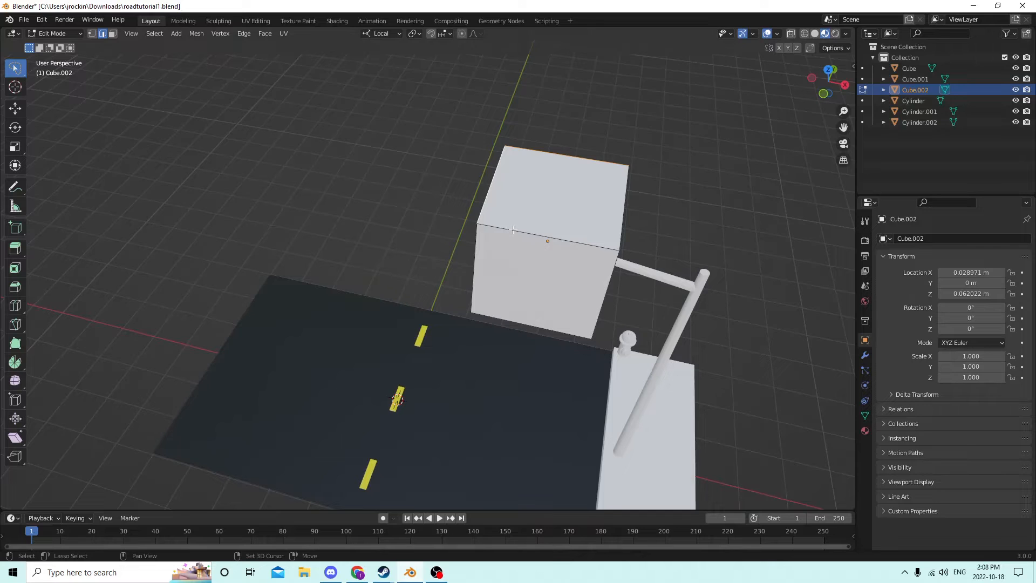
middle_drag(621, 220, 364, 143)
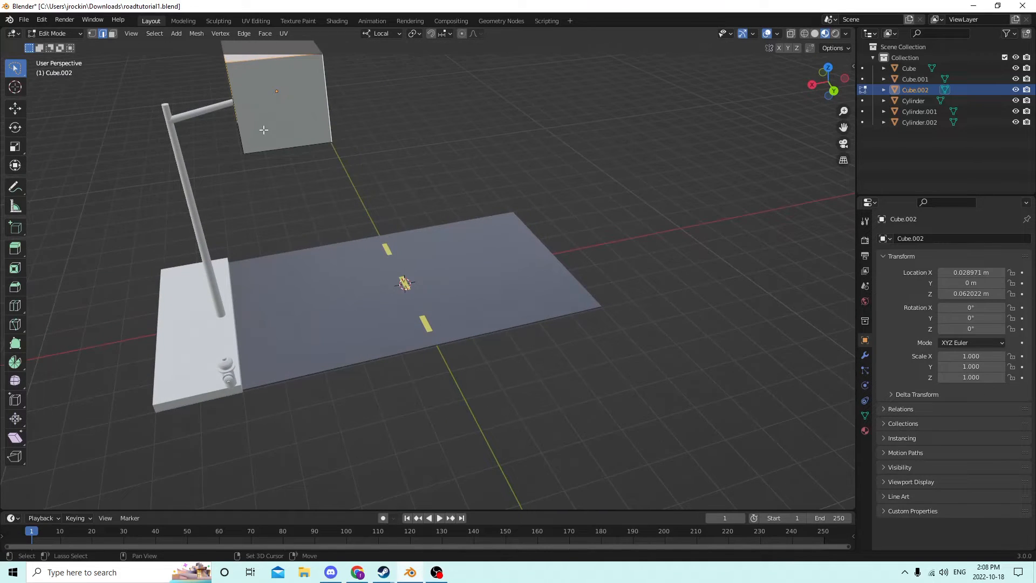
middle_drag(239, 132, 201, 107)
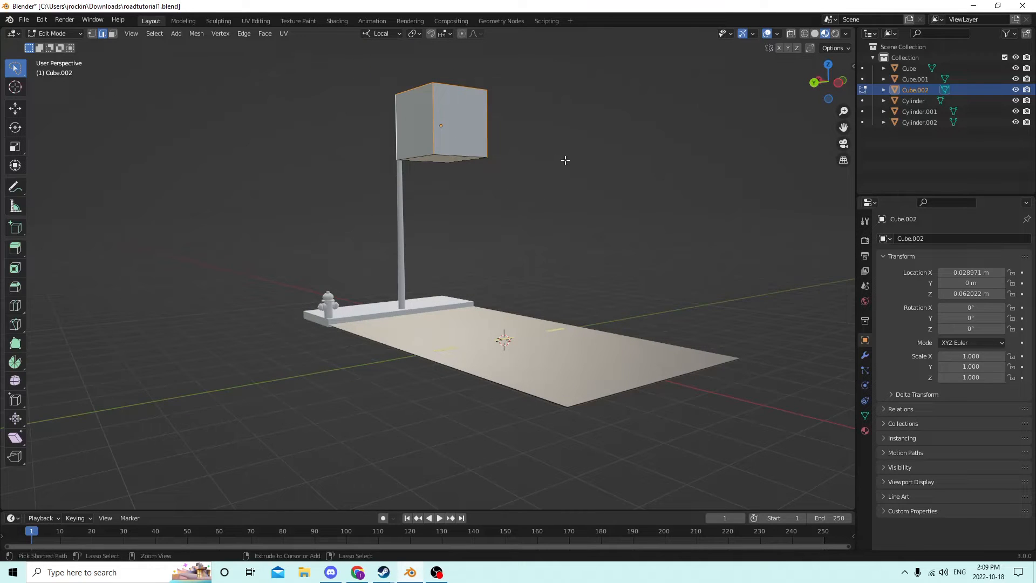
key(ctrl+b)
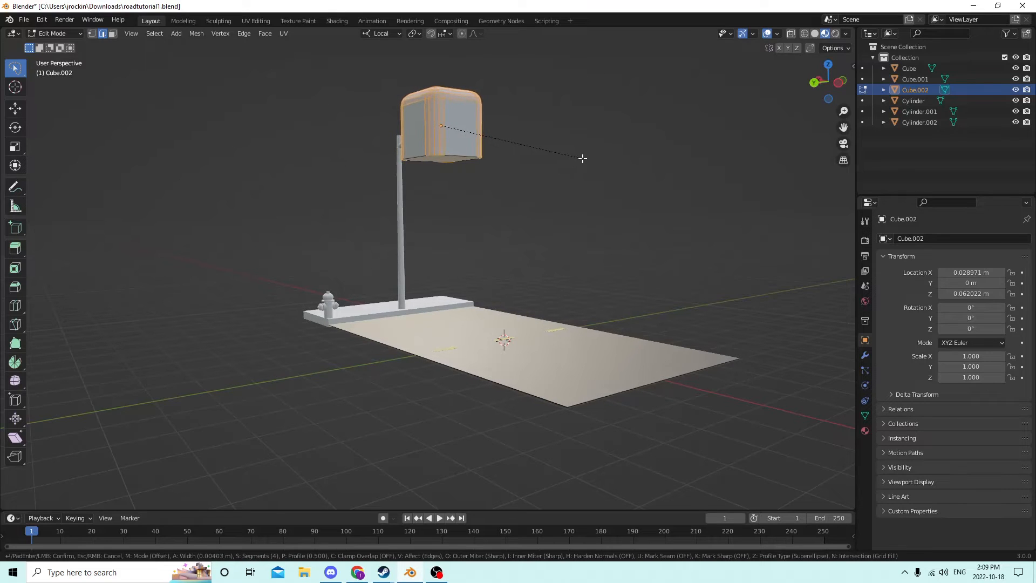
click(582, 159)
- Scale the whole beveled cube down uniformly to about 0.546 in Object Mode
middle_drag(585, 157, 412, 169)
click(16, 150)
scroll(405, 137, down, 2)
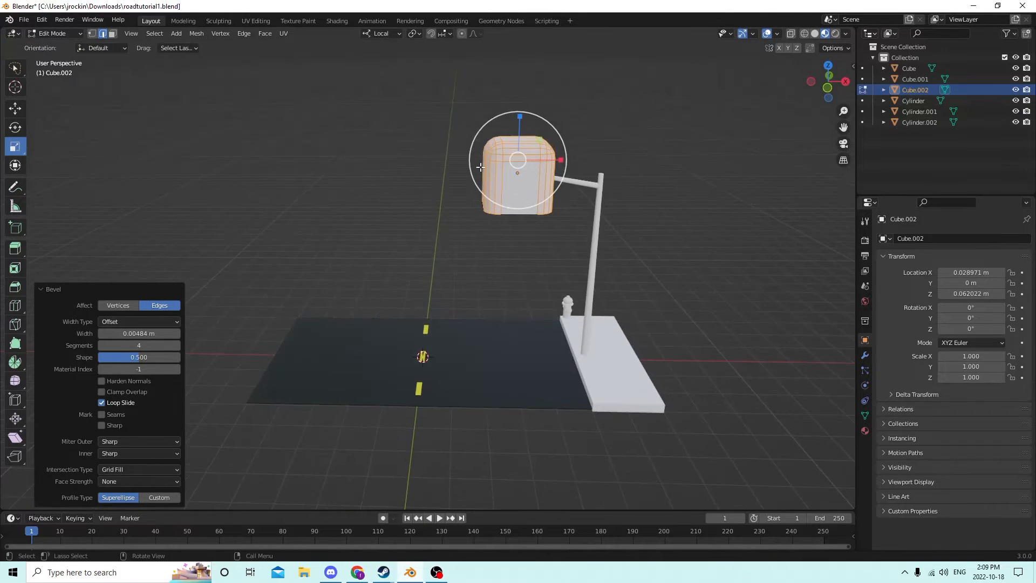
key(Tab)
key(s)
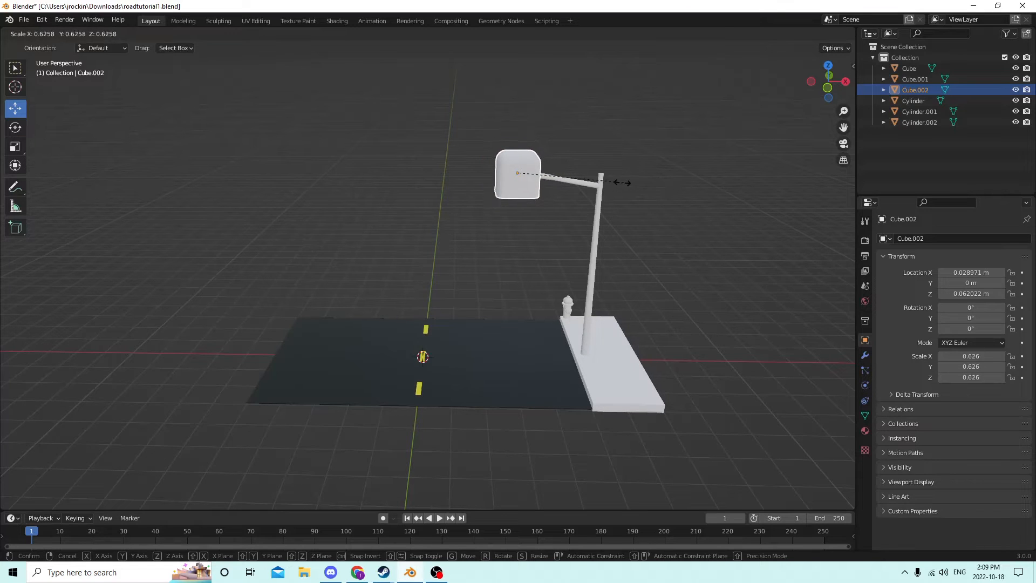
click(610, 180)
middle_drag(611, 180, 437, 205)
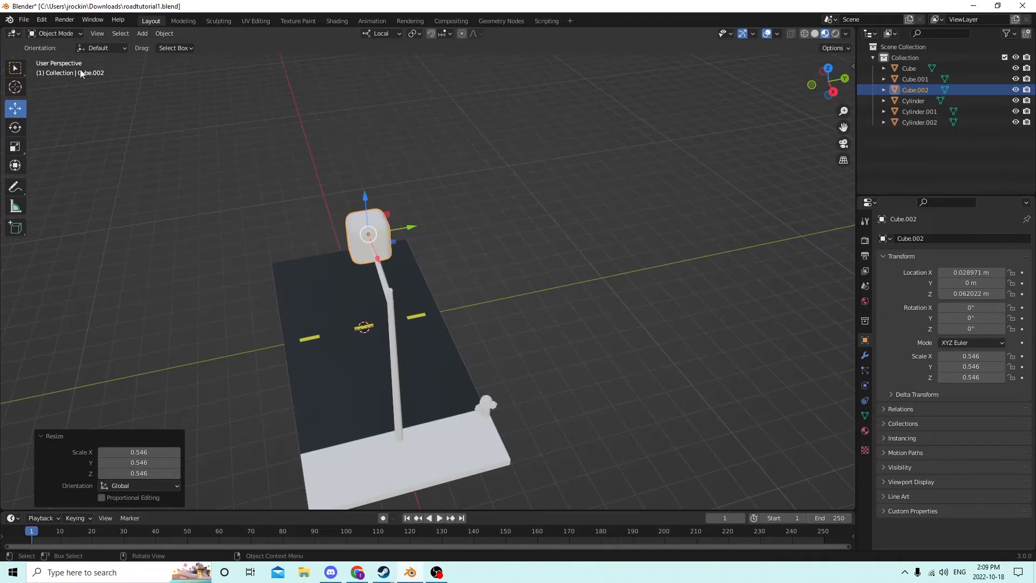
- Flatten the lamp head to a Z scale of about 0.309 and narrow it to a Y scale of about 0.358
click(15, 146)
middle_drag(135, 119, 456, 148)
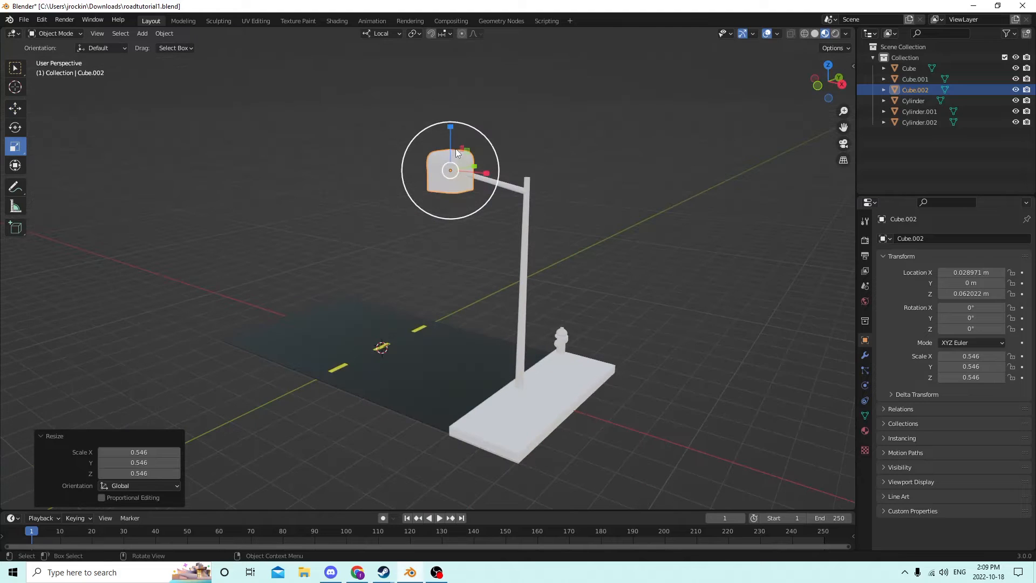
drag(452, 131, 452, 153)
middle_drag(452, 154, 439, 205)
drag(421, 192, 408, 194)
middle_drag(409, 194, 533, 199)
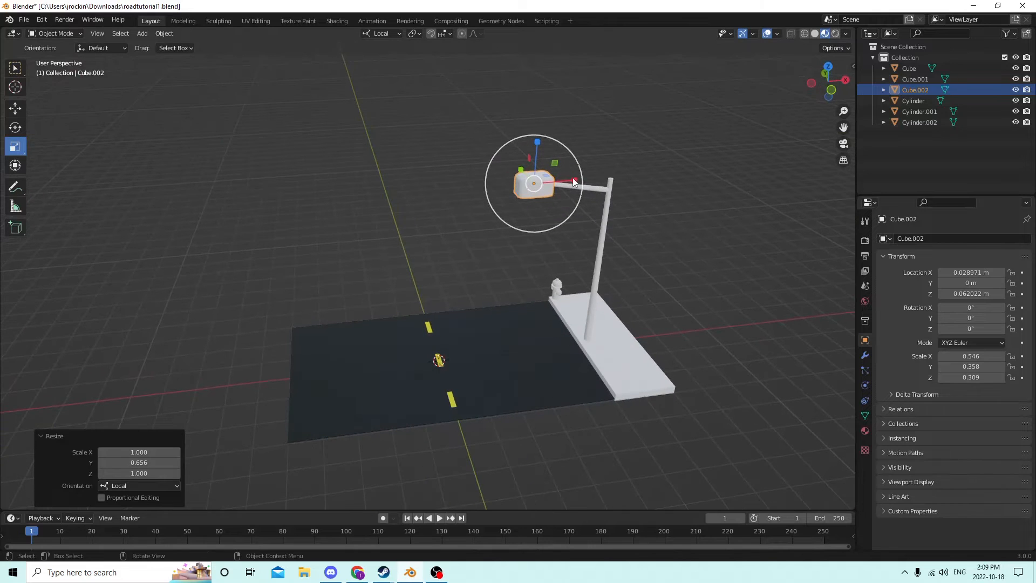
- Lengthen the lamp head to an X scale of about 0.915 and flatten its Z scale to about 0.225
drag(575, 178, 603, 173)
middle_drag(603, 173, 475, 104)
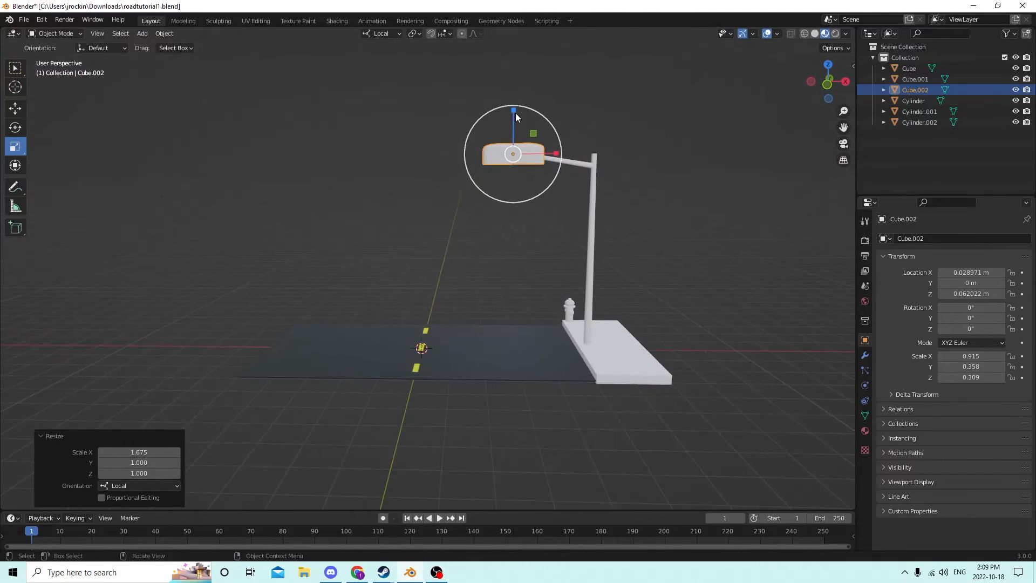
drag(514, 111, 512, 123)
middle_drag(512, 123, 489, 152)
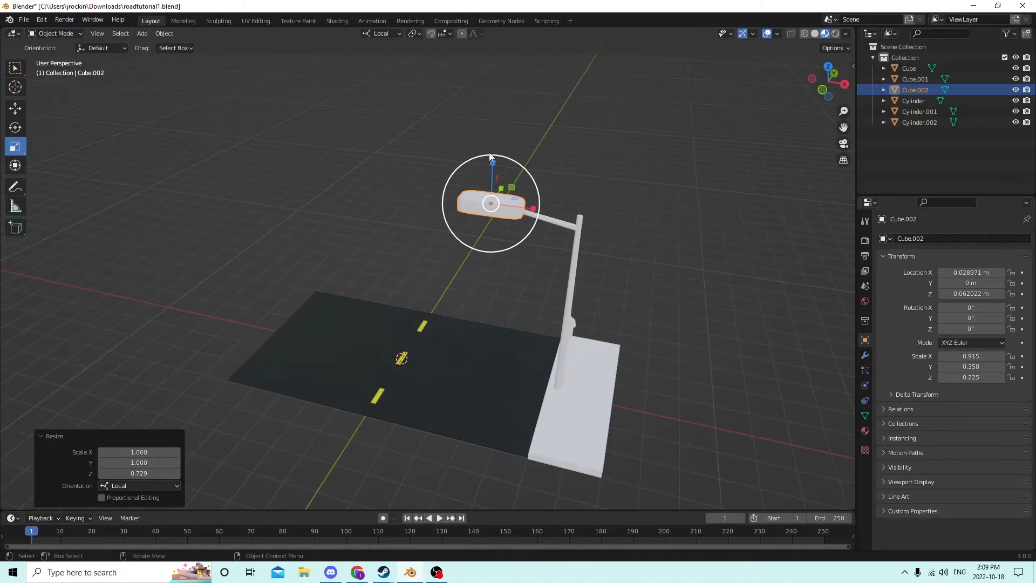
- Move the lamp head to about X 0.0263 m and Z 0.0616 m at the arm's free end
click(21, 112)
middle_drag(227, 138, 402, 101)
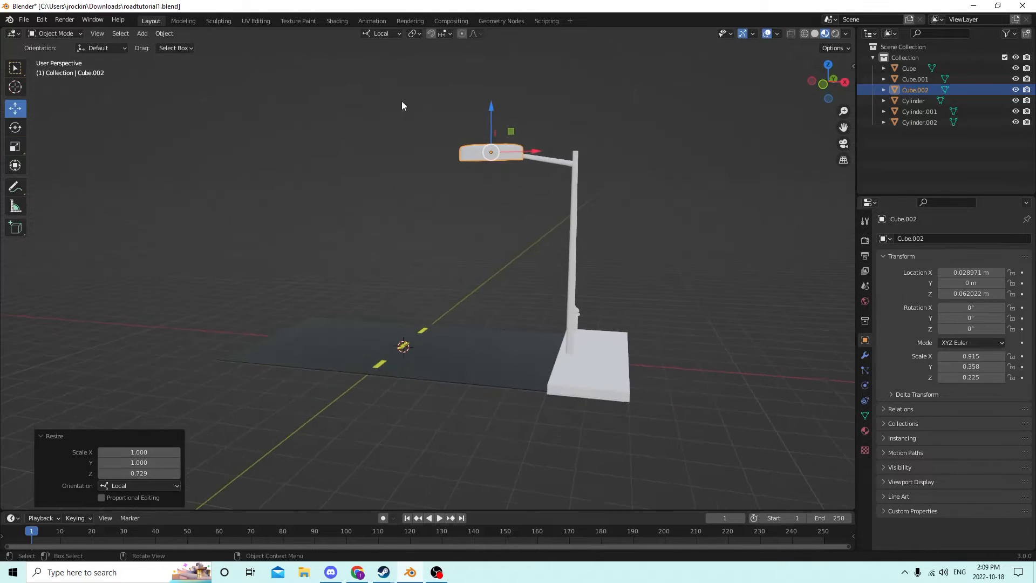
drag(532, 153, 528, 152)
middle_drag(528, 152, 454, 127)
drag(451, 128, 451, 130)
middle_drag(451, 130, 637, 137)
- Flatten the lamp head slightly more, to a Z scale of about 0.201
click(18, 148)
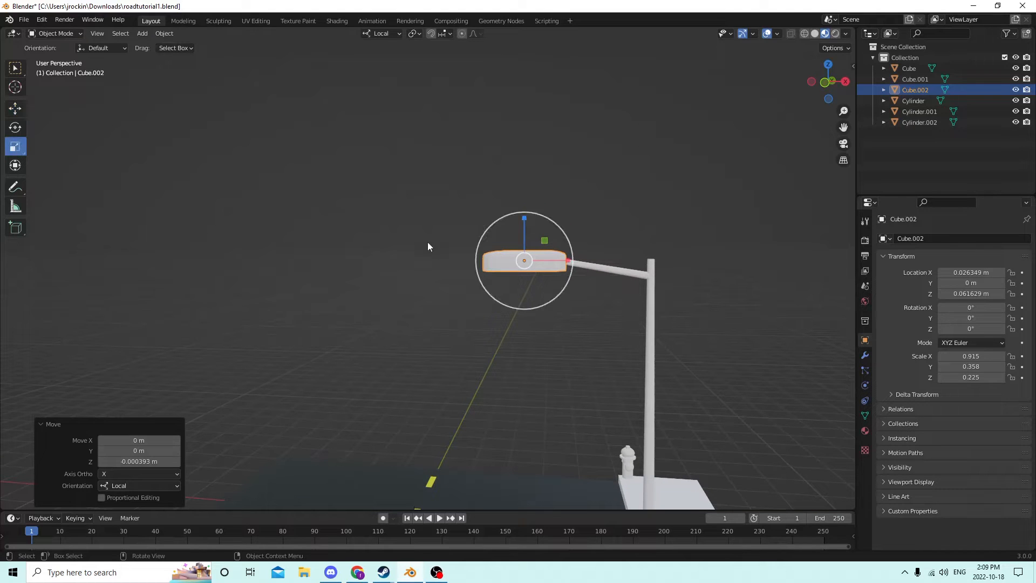
drag(522, 218, 523, 222)
middle_drag(523, 222, 513, 159)
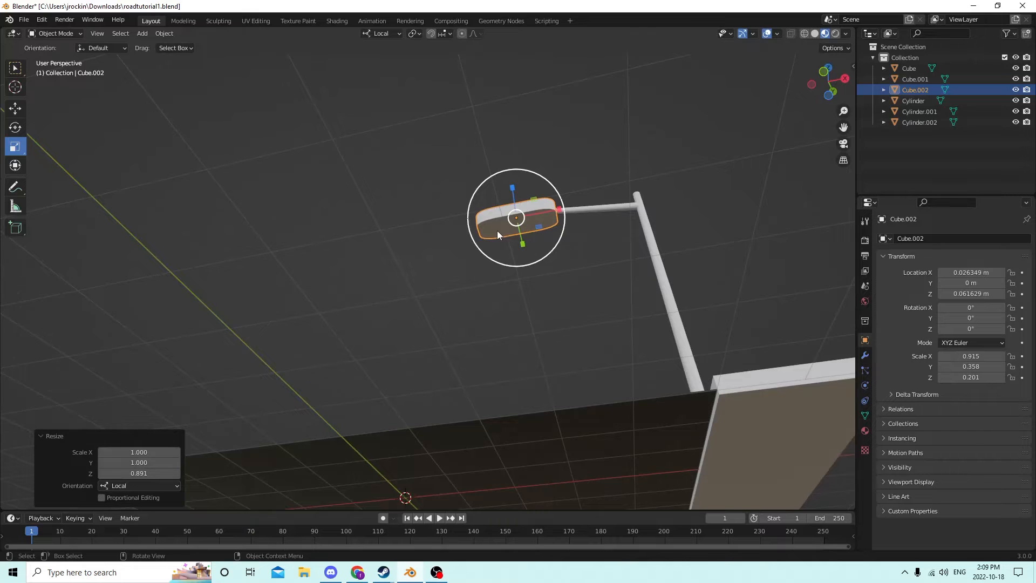
- Inset the lamp head's underside face by about 0.00125 m and extrude the inset face
key(Tab)
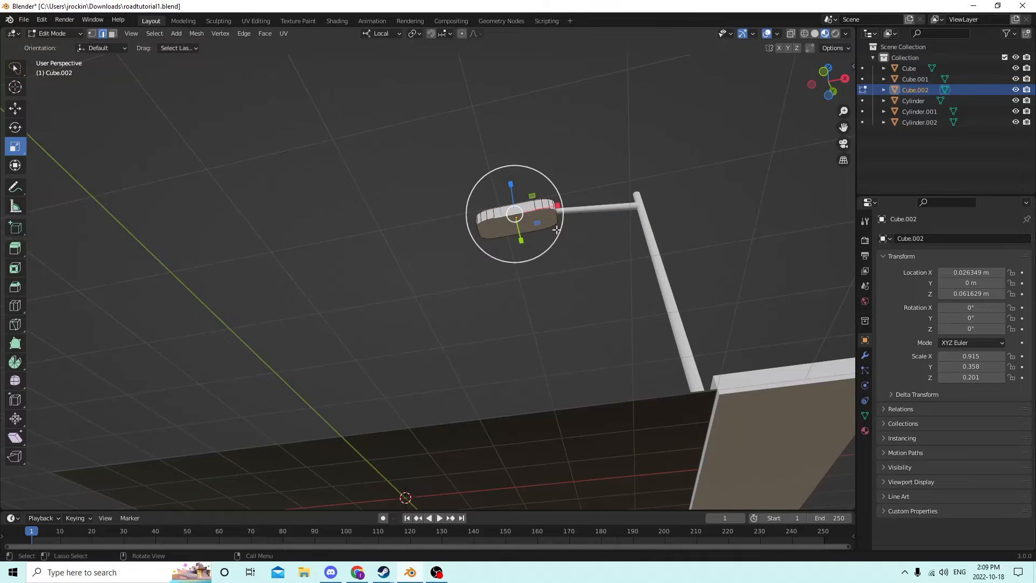
click(114, 34)
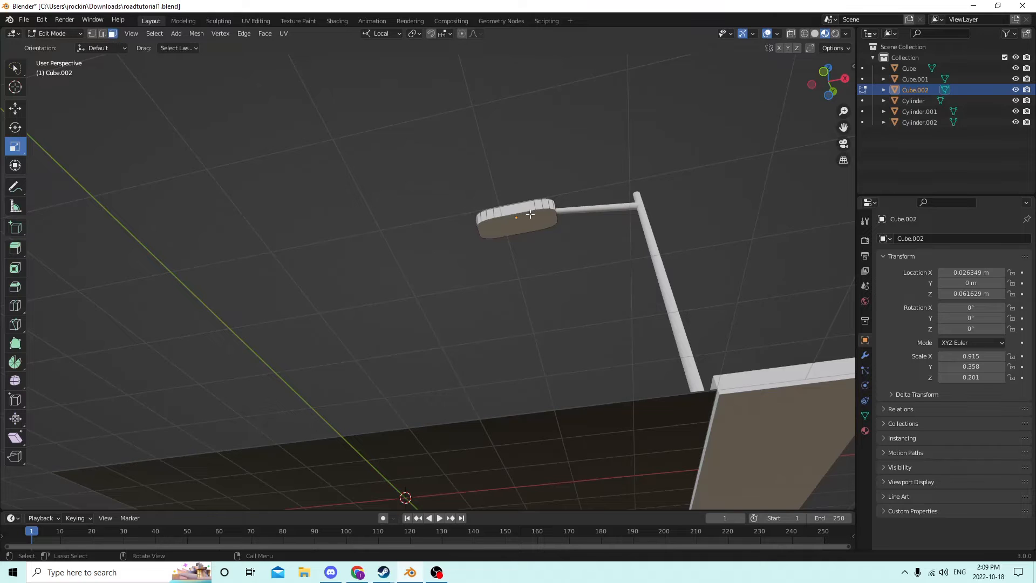
click(515, 222)
key(i)
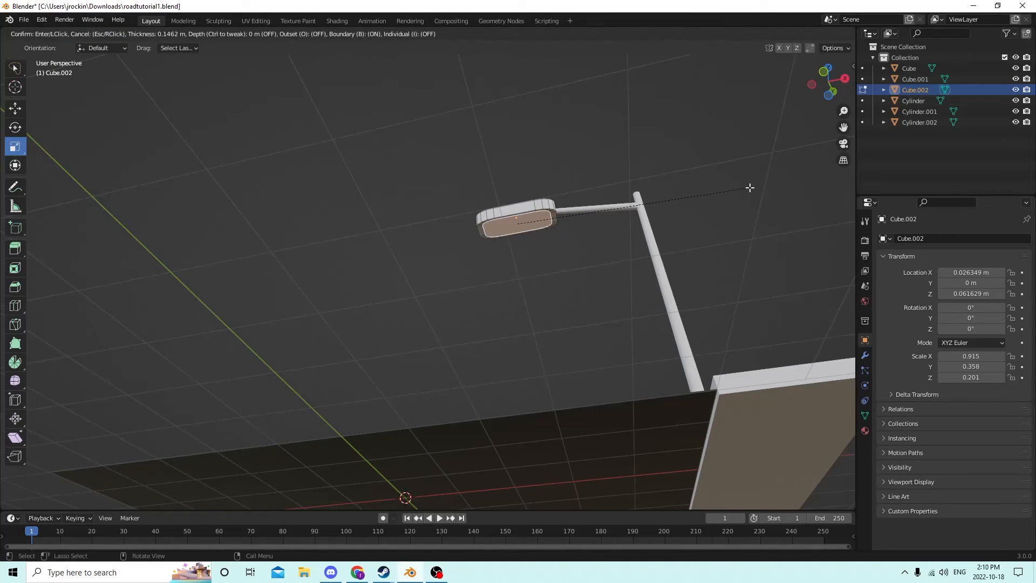
click(751, 187)
middle_drag(747, 186, 678, 224)
key(e)
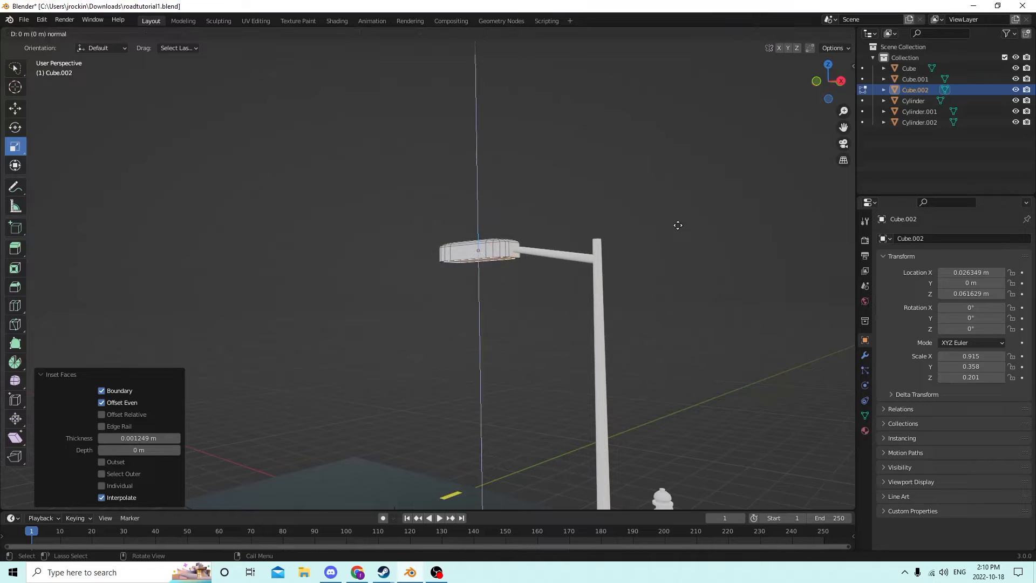
click(677, 223)
middle_drag(678, 225, 410, 297)
- Rescale the lamp head in Object Mode to about 0.699 in X, 0.438 in Y and 0.177 in Z
key(Tab)
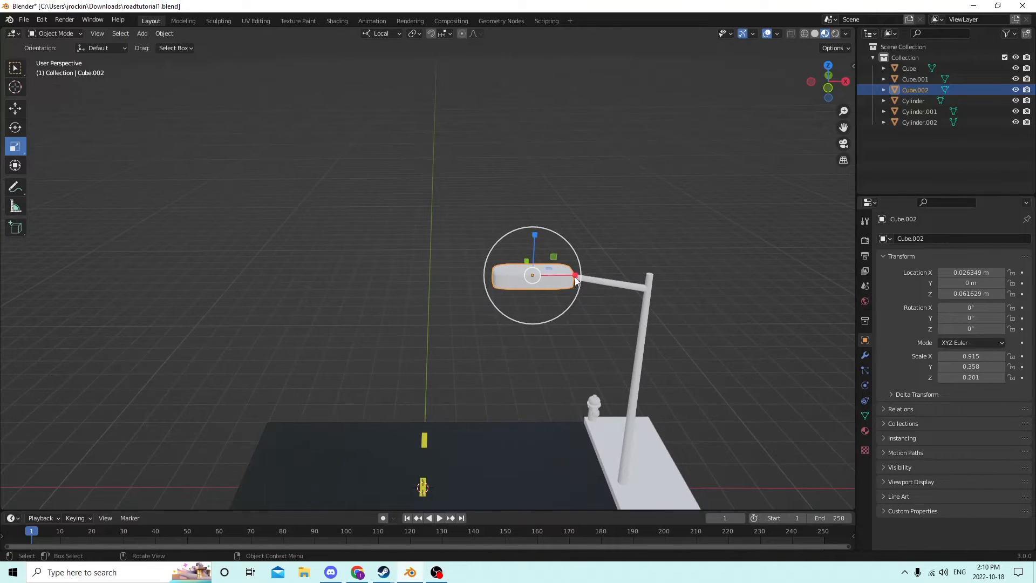
key(s)
key(x)
key(x)
drag(564, 275, 563, 275)
middle_drag(562, 275, 498, 312)
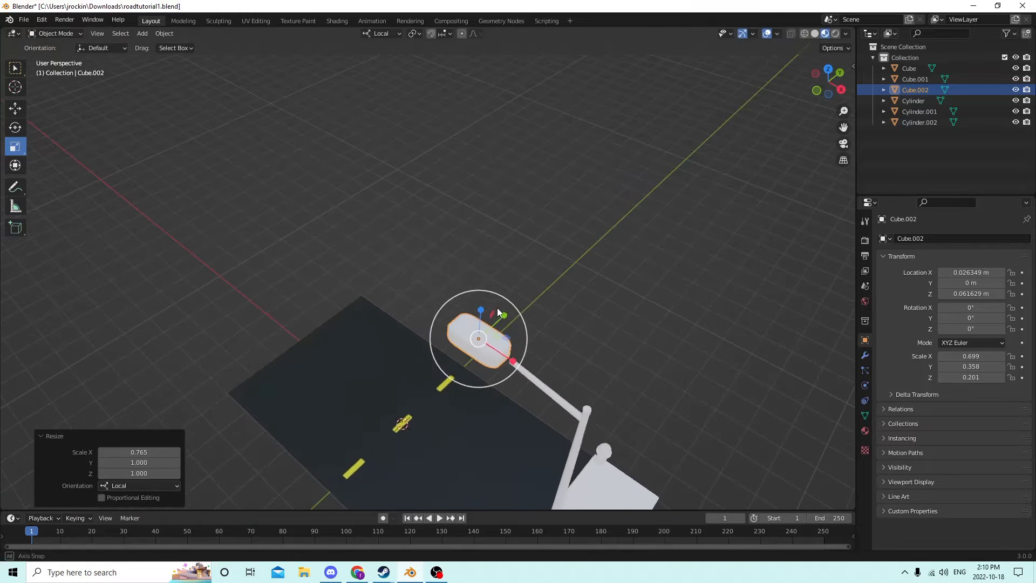
drag(504, 317, 519, 303)
middle_drag(519, 304, 526, 216)
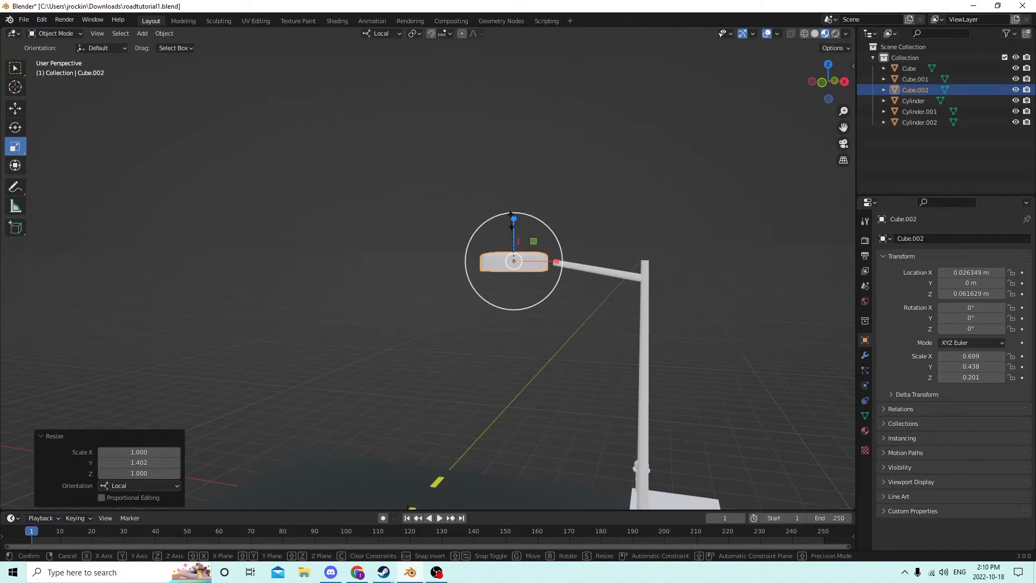
drag(512, 218, 511, 225)
middle_drag(511, 225, 520, 258)
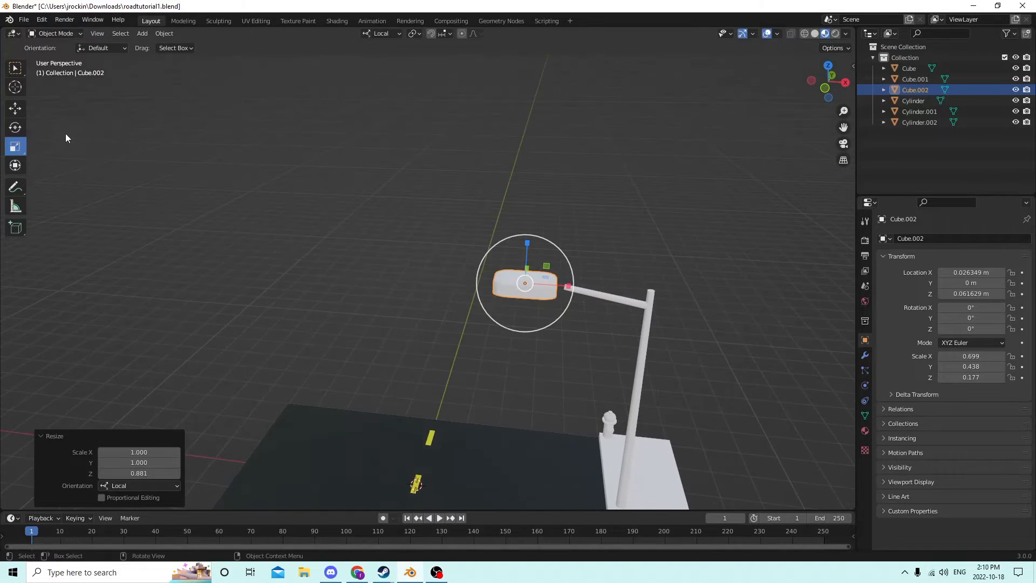
- Move the lamp head along X to about 0.0293 m, against the end of the arm
click(15, 108)
drag(573, 294, 575, 295)
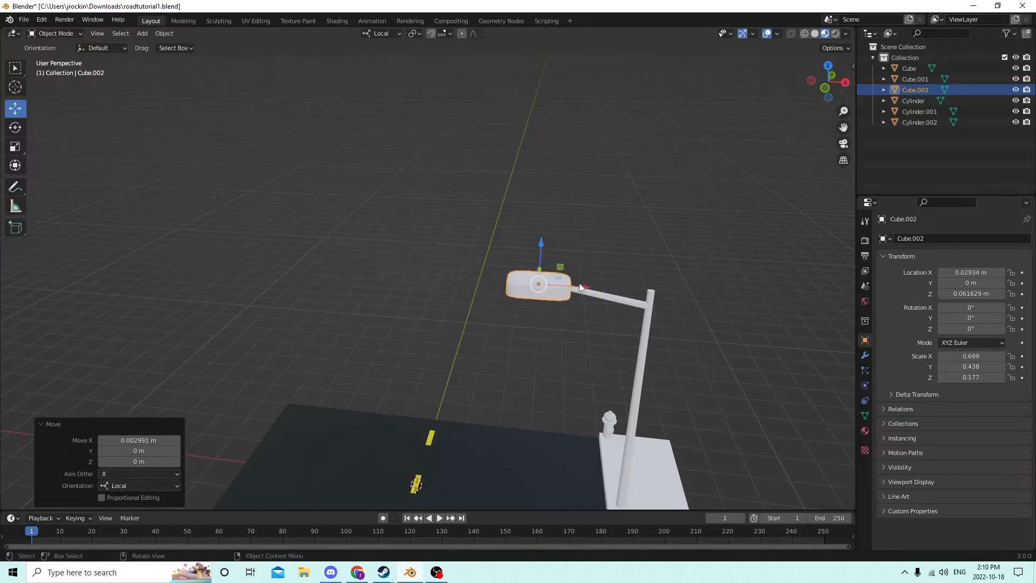
middle_drag(574, 294, 594, 310)
- Join the lamp head, the arm and the pole into one object, with the pole as the active object
click(584, 302)
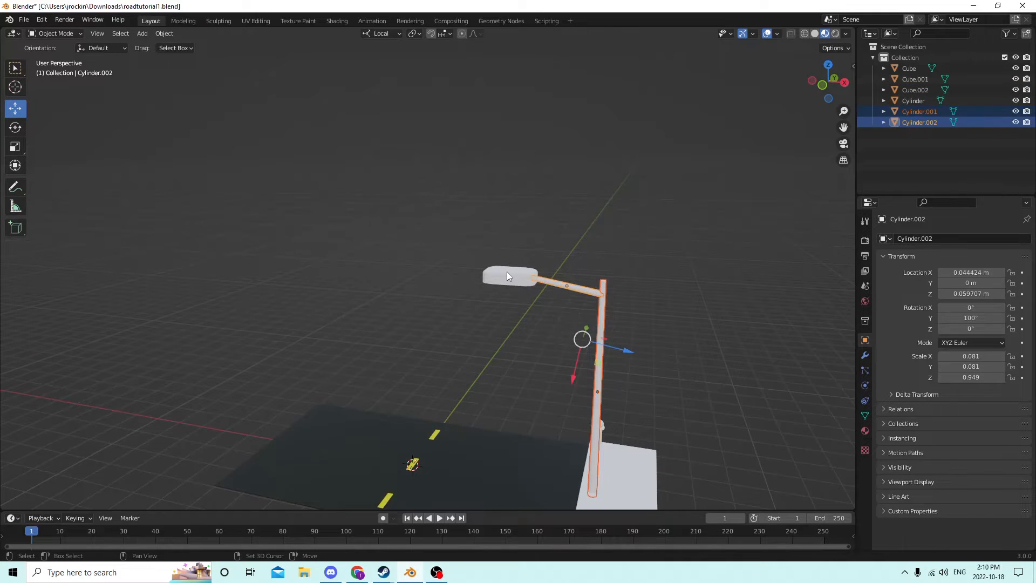
click(512, 277)
shift+click(555, 283)
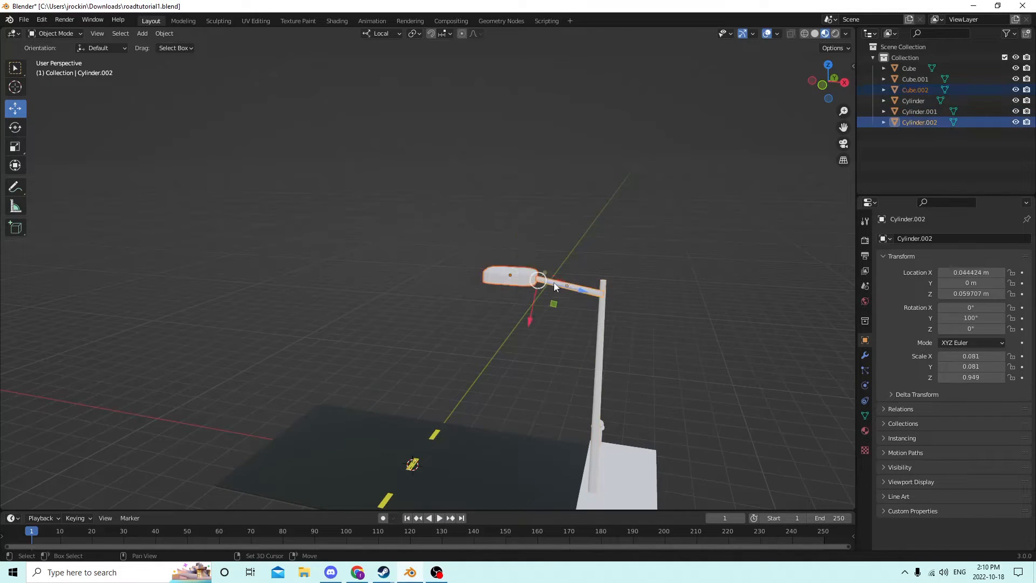
shift+click(603, 319)
middle_drag(587, 302, 455, 377)
key(ctrl+j)
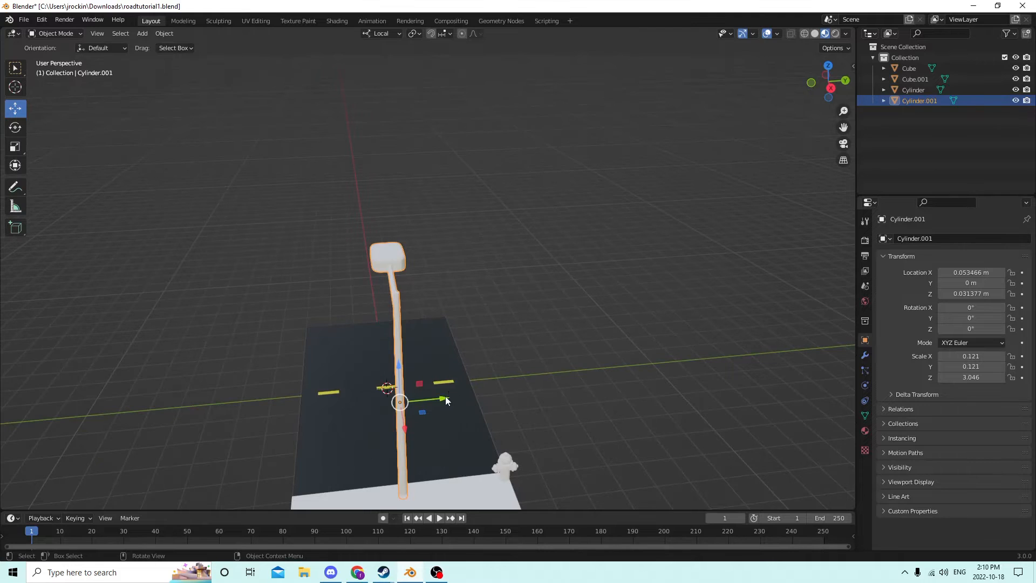
- Move the joined street lamp along Y to about -0.029 m, to the sidewalk end opposite the hydrant, and deselect it
drag(446, 401, 324, 414)
middle_drag(324, 414, 566, 402)
click(629, 382)
middle_drag(629, 381, 566, 402)
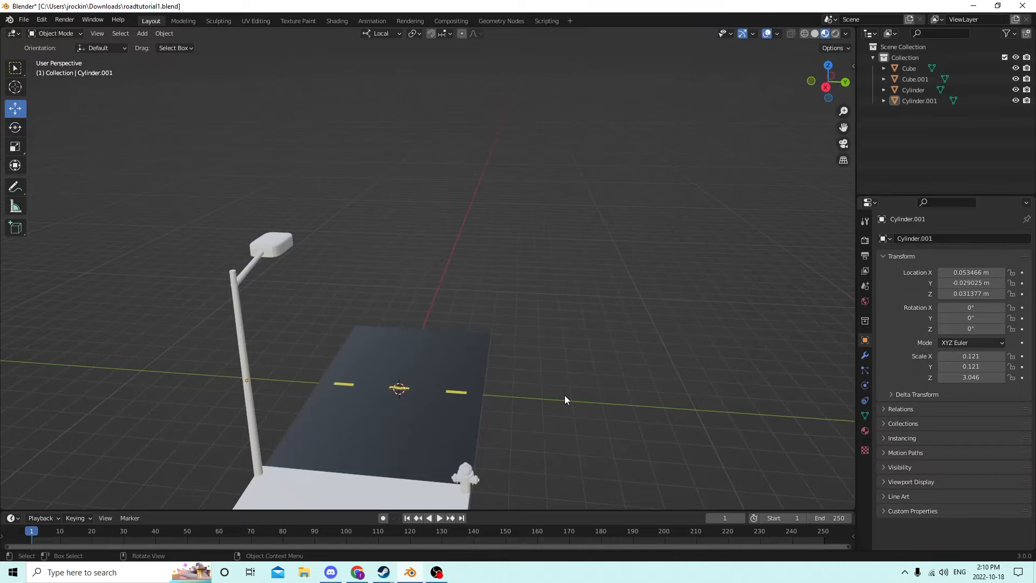
middle_drag(607, 397, 572, 453)
middle_drag(626, 346, 594, 367)
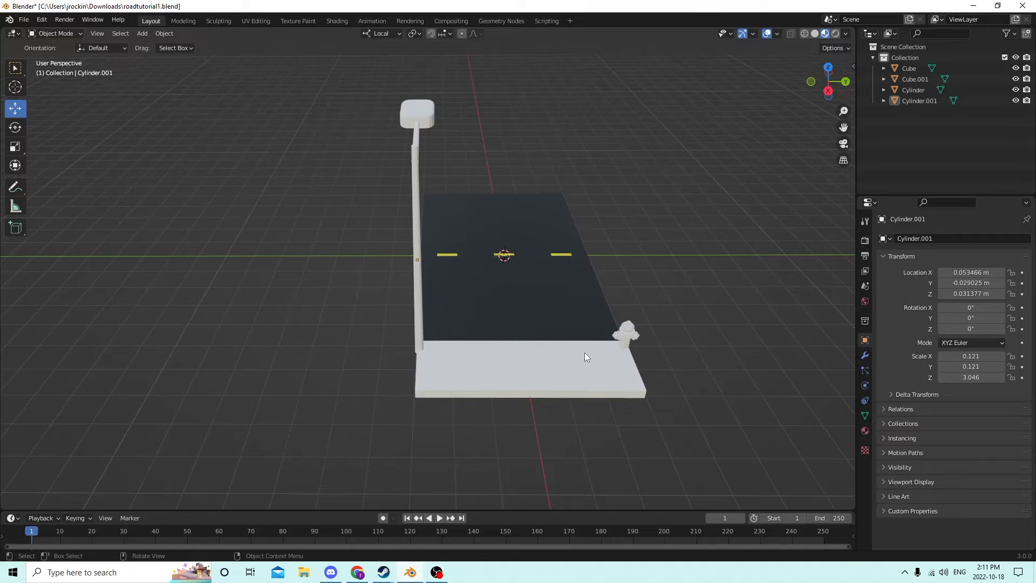
middle_drag(673, 355, 604, 355)
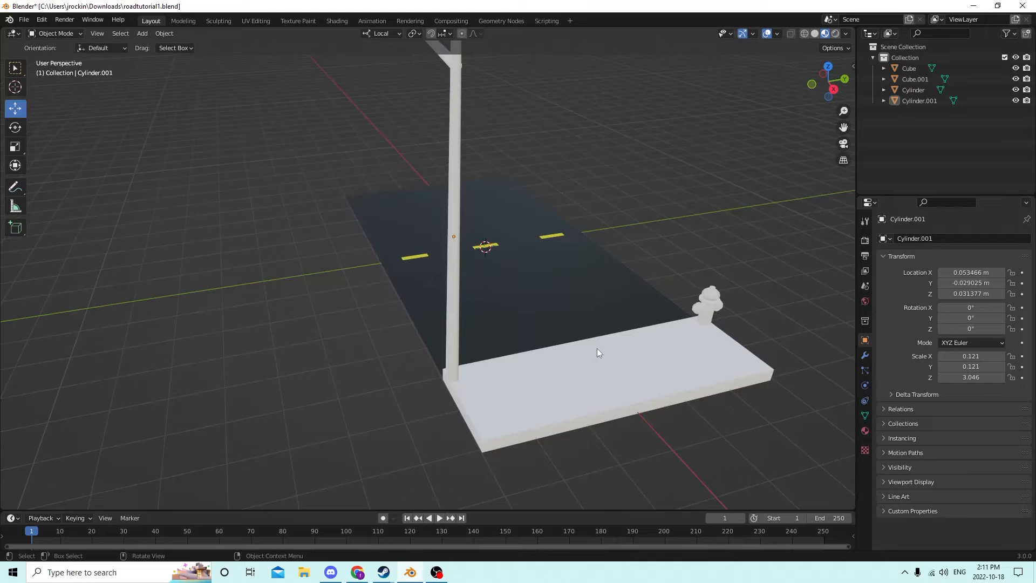
right_click(597, 348)
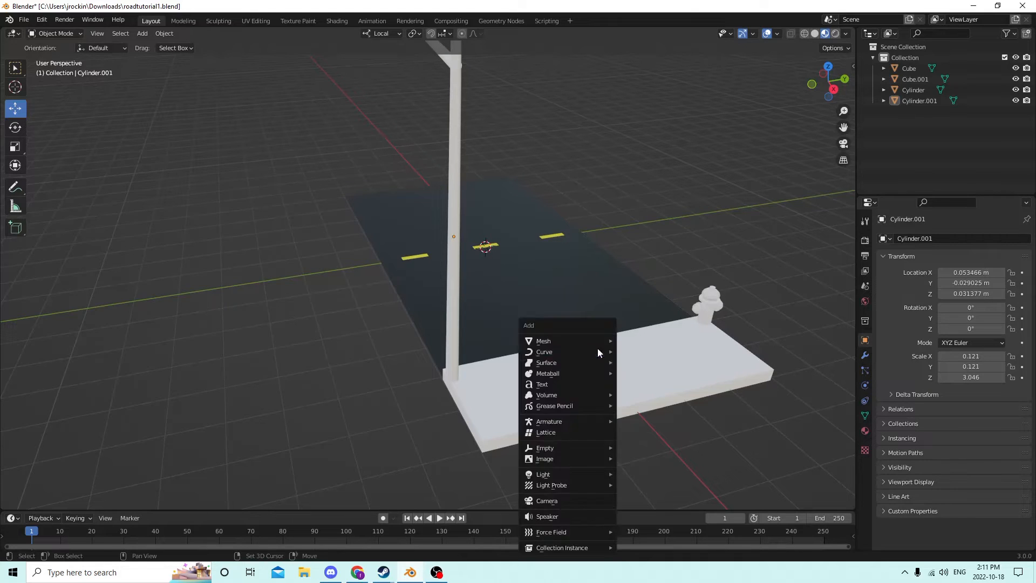
key(shift+a)
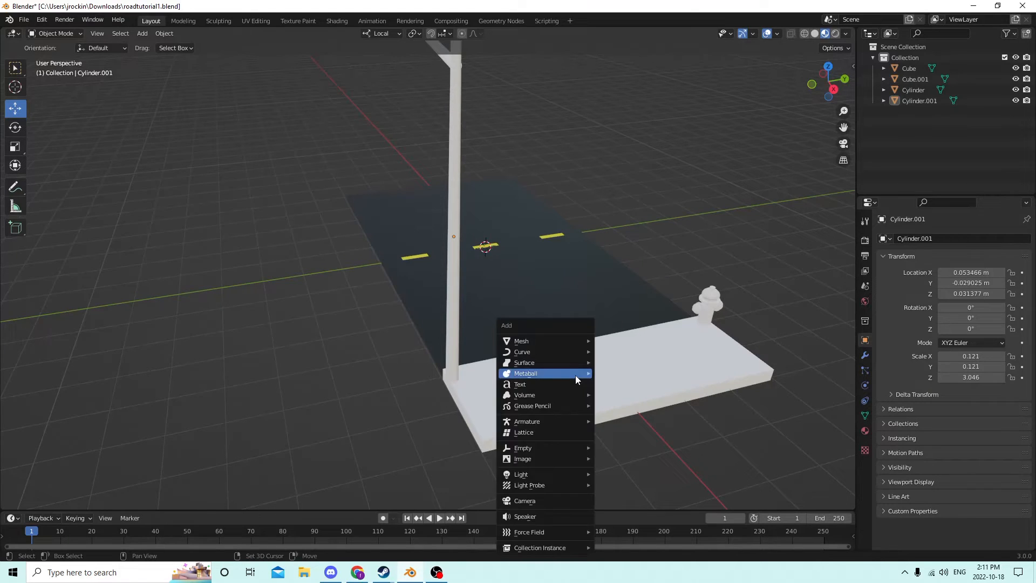
mouse_move(573, 341)
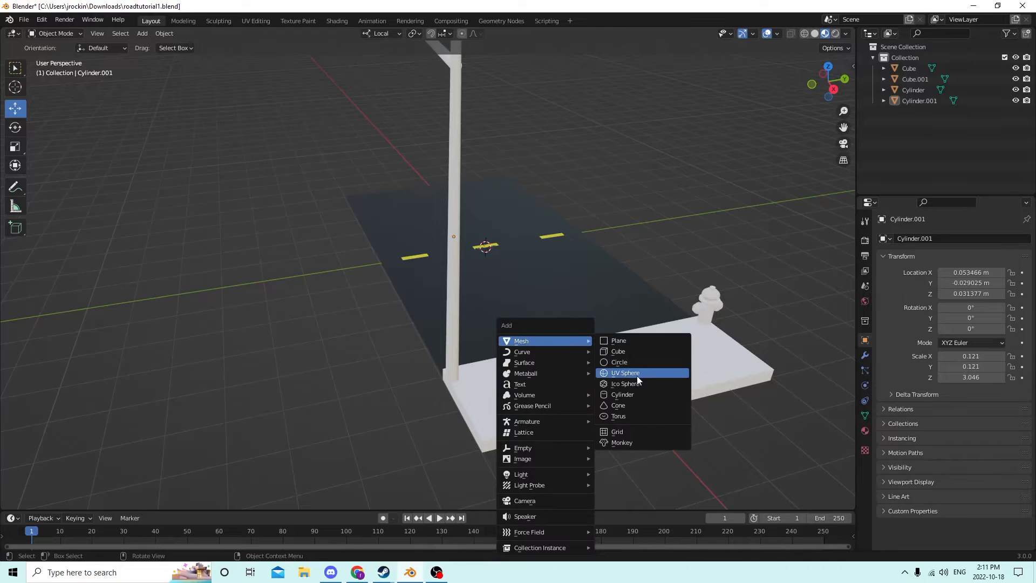
click(620, 352)
middle_drag(622, 352, 537, 300)
key(Delete)
- Add a new mesh primitive to the scene
key(shift+a)
mouse_move(537, 299)
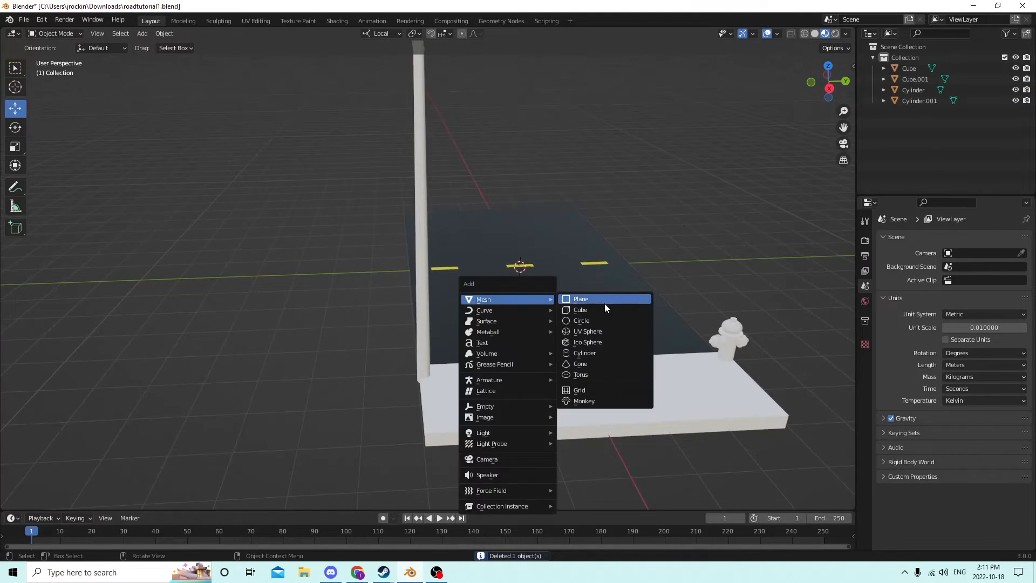
- Add a mesh cylinder and move it along X to about 0.0505 m, onto the sidewalk
click(589, 354)
middle_drag(582, 329, 534, 339)
key(g)
click(559, 316)
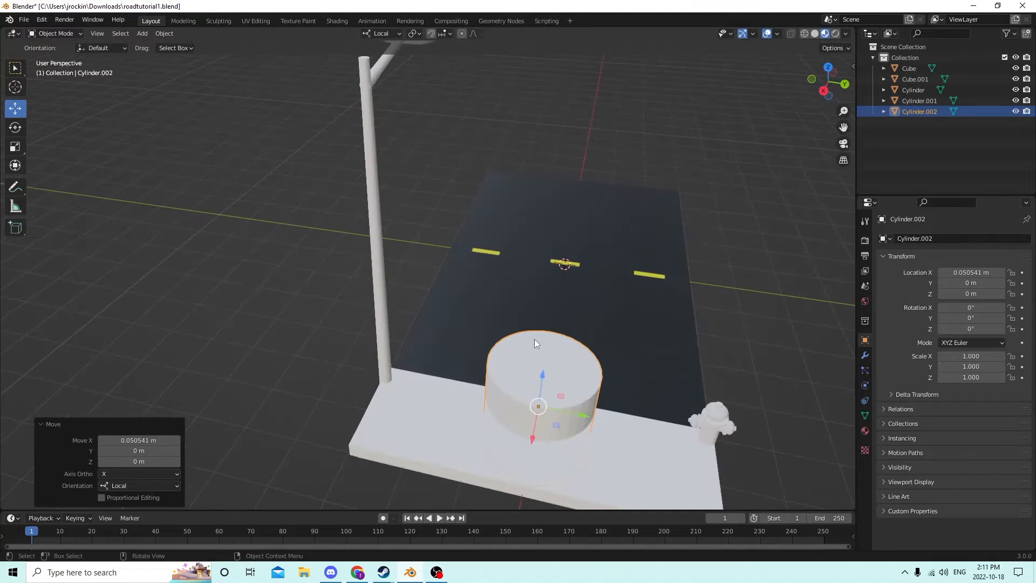
- Move the street lamp about 0.072 m along negative Y, away from the road and sidewalk
click(384, 334)
middle_drag(385, 334, 426, 369)
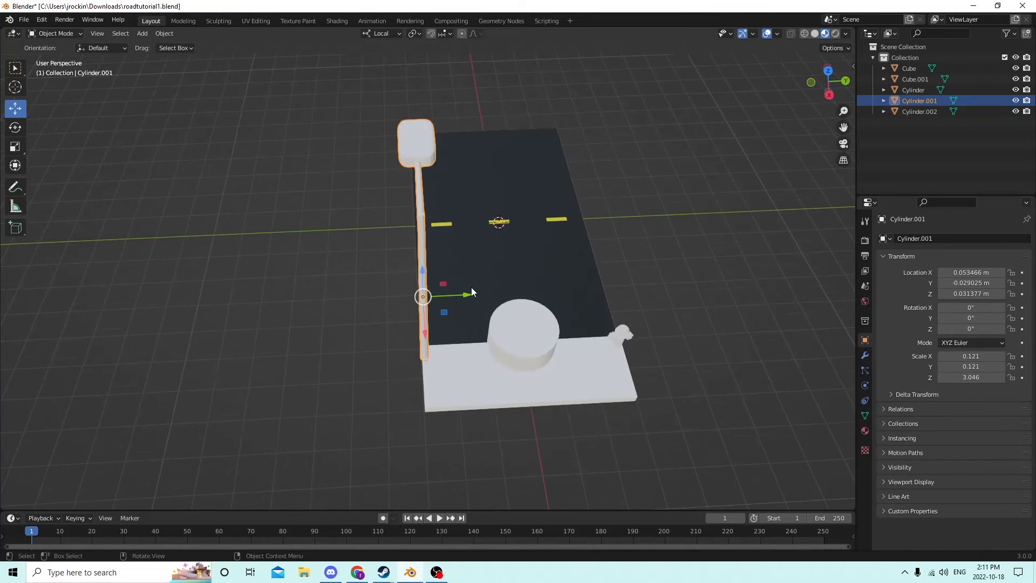
key(g)
key(y)
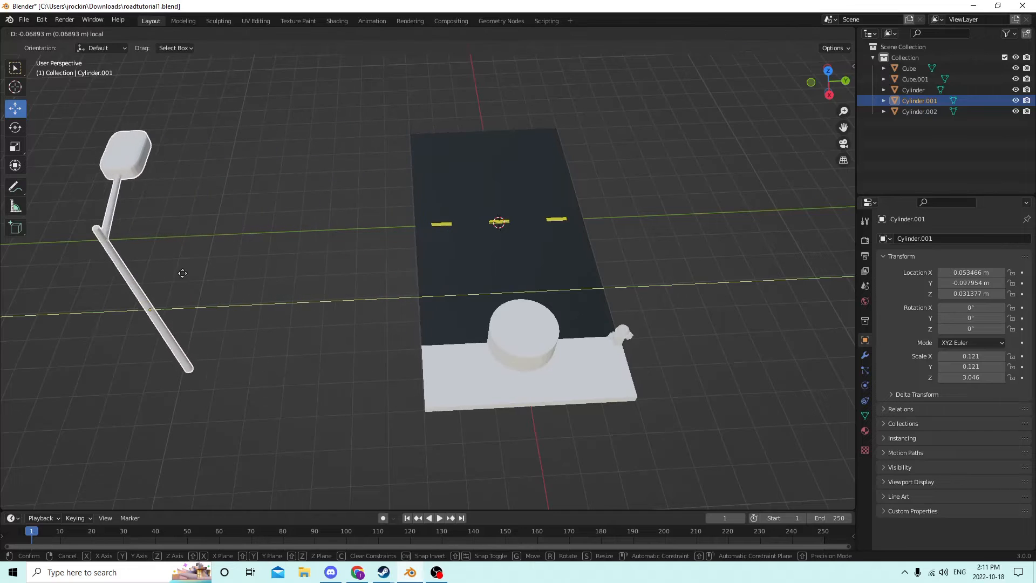
click(181, 270)
- Move the fire hydrant along positive Y, clear of the sidewalk on the side opposite the street lamp
middle_drag(280, 285, 144, 175)
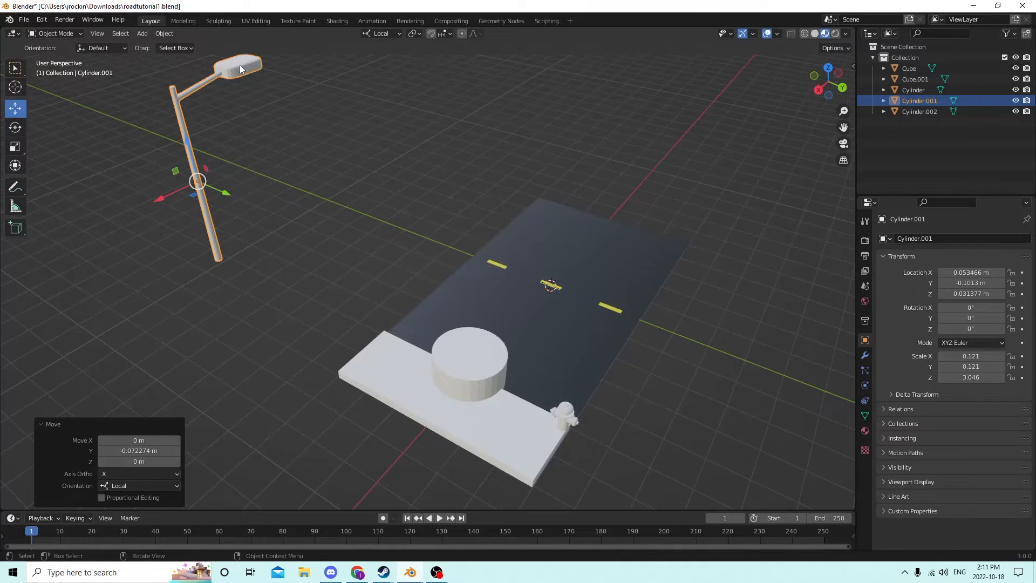
middle_drag(240, 65, 388, 178)
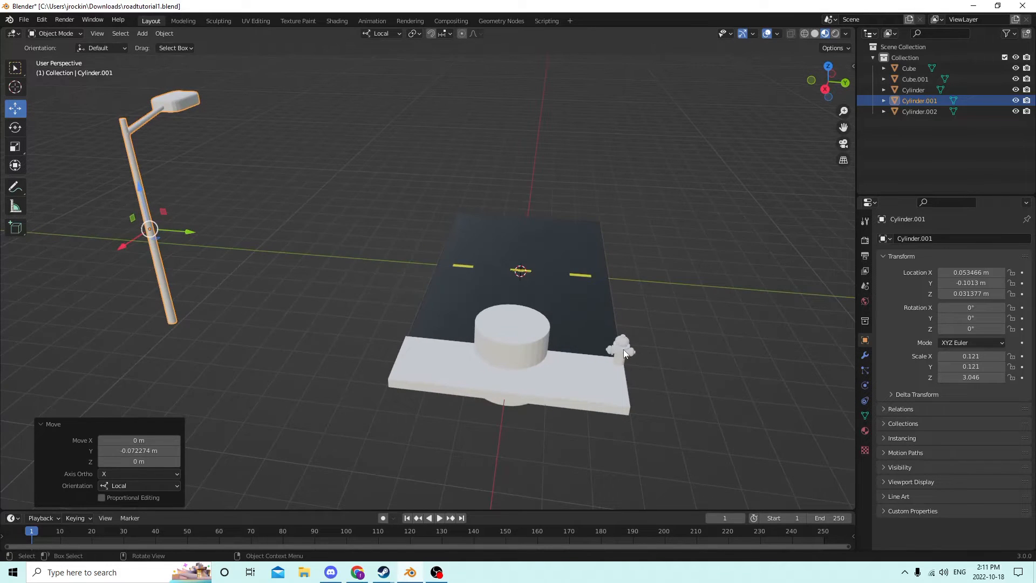
click(624, 351)
middle_drag(624, 351, 675, 309)
drag(659, 300, 804, 262)
middle_drag(805, 262, 655, 278)
- Scale the new cylinder on the sidewalk down uniformly to about 0.306
click(501, 345)
middle_drag(501, 345, 446, 349)
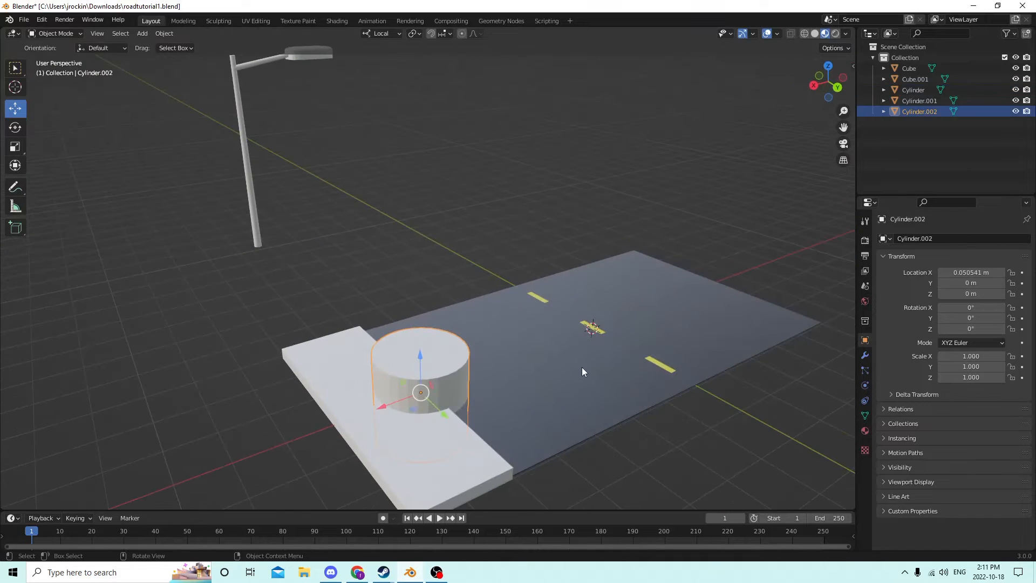
key(s)
click(465, 368)
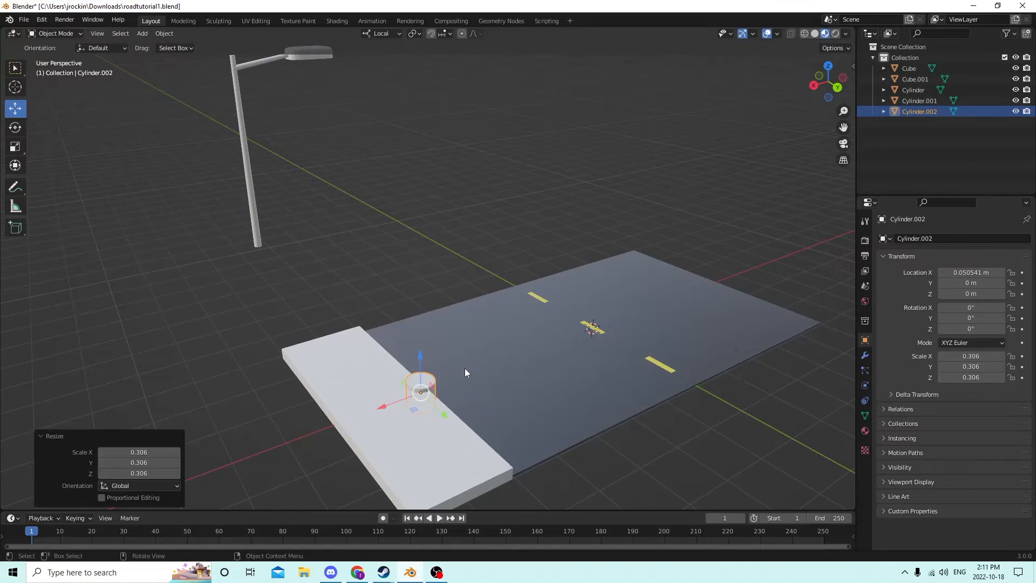
- Move the small cylinder along X to about 0.0549 m and raise it to about Z 0.0103 m
mouse_move(464, 368)
middle_down()
mouse_move(435, 374)
mouse_move(458, 367)
middle_up()
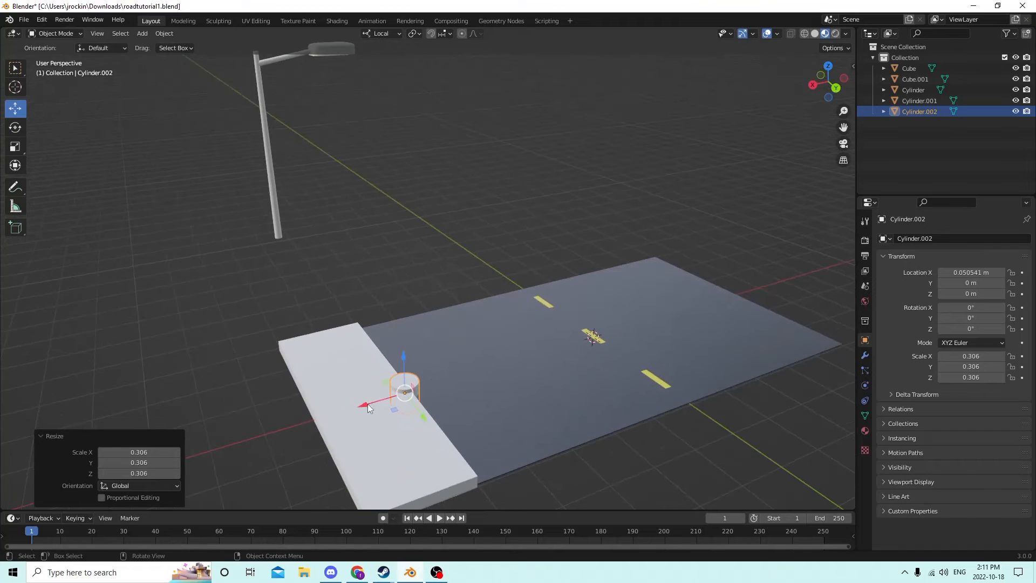
drag(367, 404, 345, 406)
middle_drag(345, 406, 415, 388)
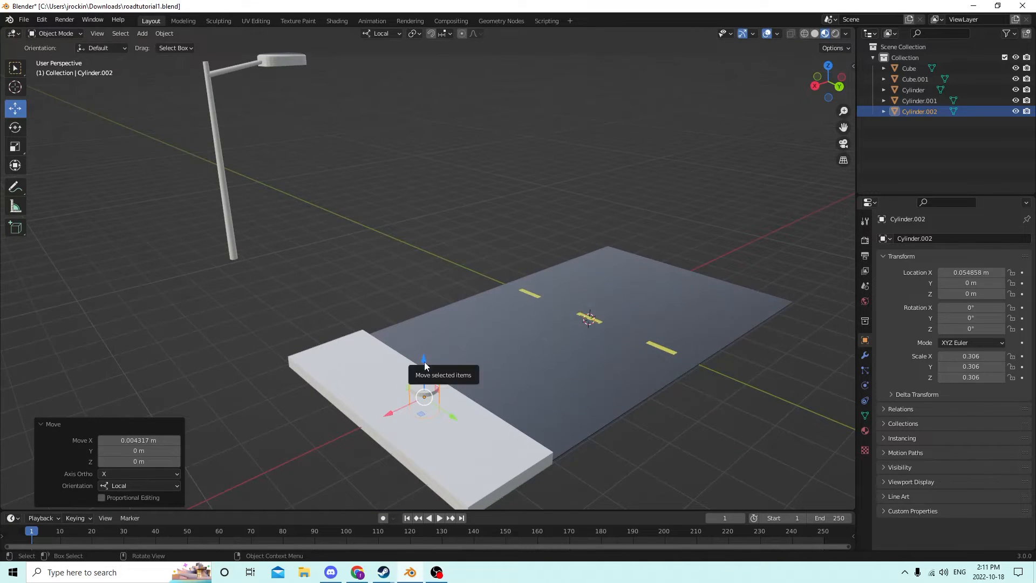
drag(424, 361, 421, 315)
- Stretch the cylinder vertically into a pole with a Z scale of about 2.523
middle_drag(421, 315, 446, 300)
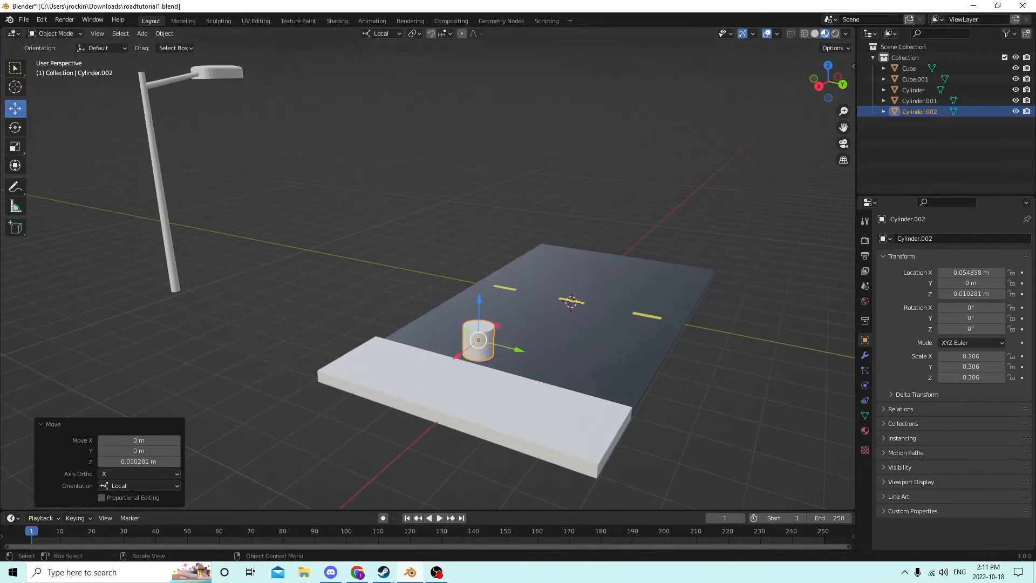
click(15, 147)
drag(479, 301, 495, 486)
- Raise the pole to about Z 0.035 m and stretch it to a Z scale of about 5.144
scroll(530, 392, down, 2)
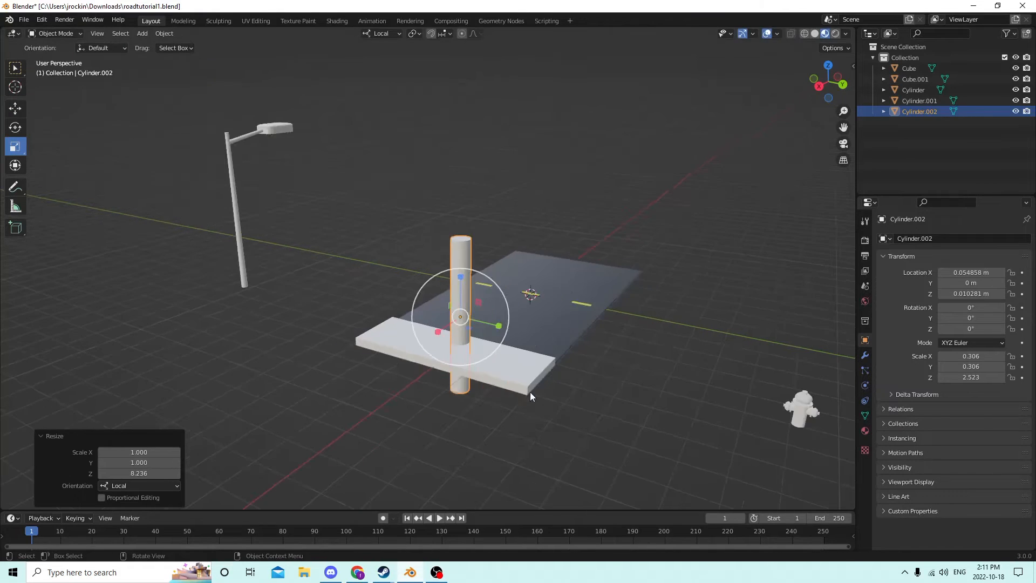
middle_drag(534, 428, 498, 416)
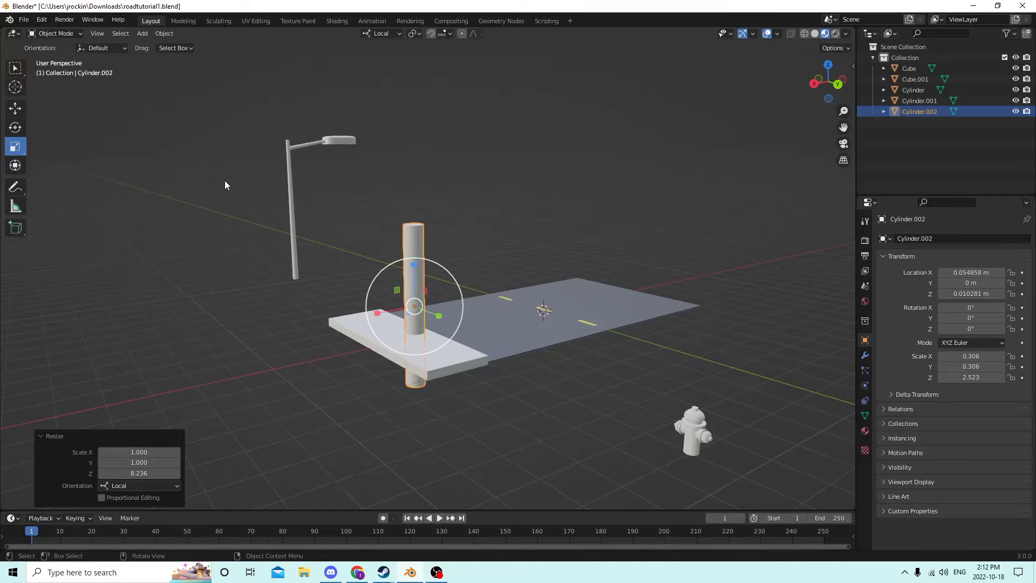
click(17, 109)
drag(414, 269, 419, 131)
click(15, 146)
middle_drag(419, 131, 400, 158)
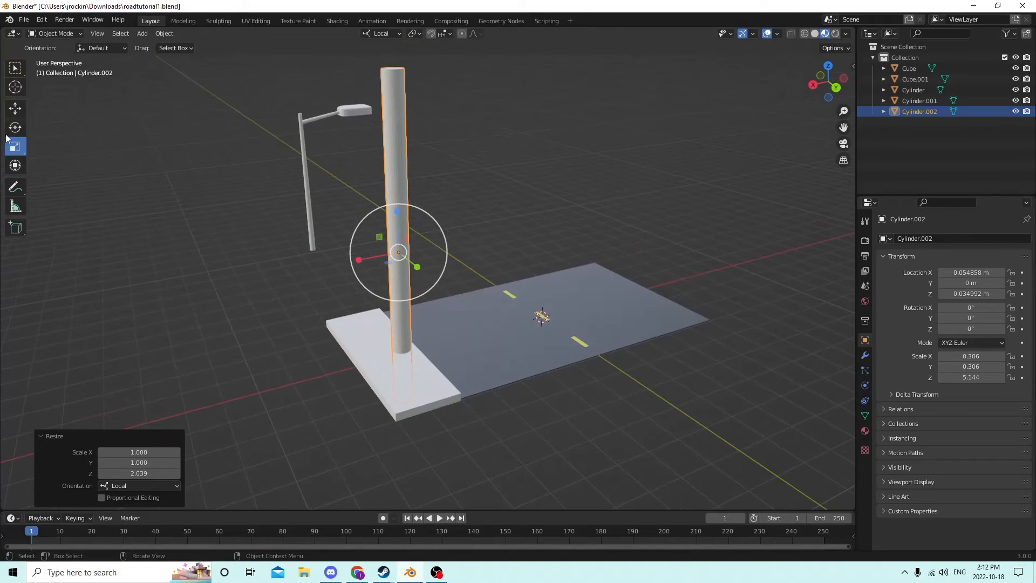
- Raise the pole further to about Z 0.0451 m so its base sits nearer the sidewalk surface
click(16, 109)
middle_drag(205, 152, 383, 163)
drag(407, 185, 409, 144)
- Slide the pole along Y to about -0.0283 m, at the end of the sidewalk, and keep it selected
middle_drag(409, 144, 520, 252)
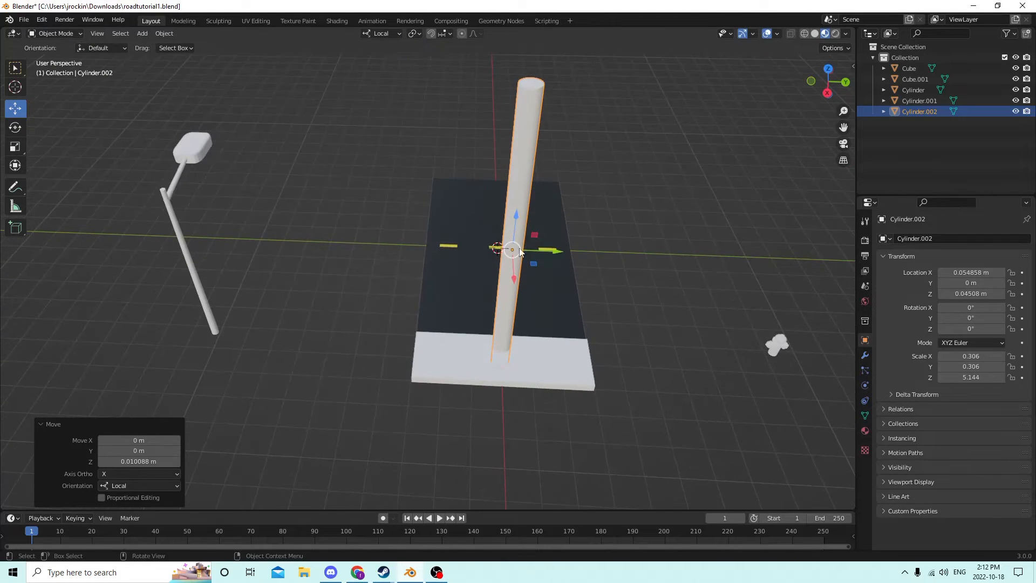
drag(549, 252, 459, 231)
mouse_move(460, 231)
middle_down()
mouse_move(465, 193)
mouse_move(473, 241)
middle_up()
drag(472, 241, 467, 239)
click(467, 239)
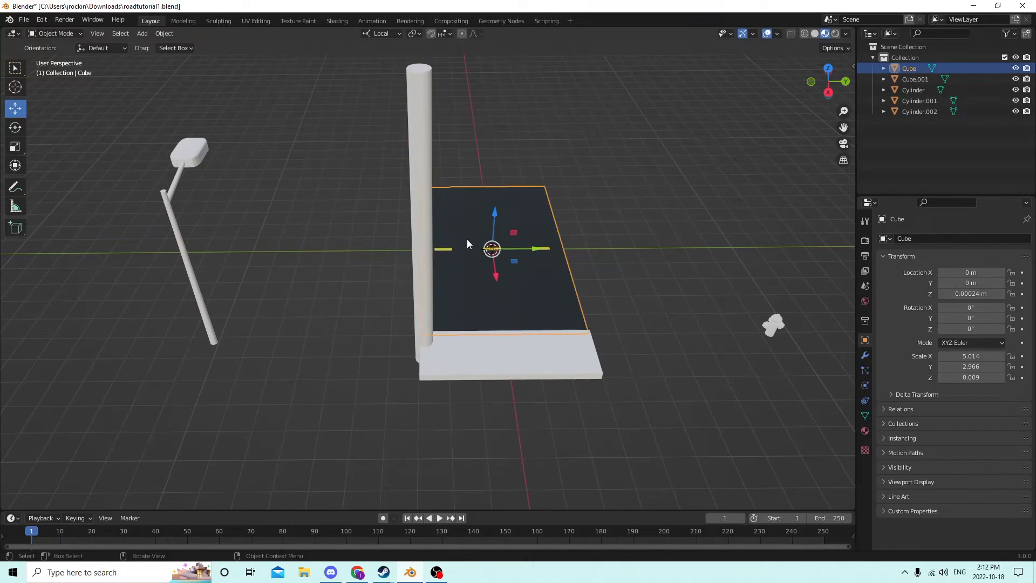
click(423, 260)
- Raise the pole to about Z 0.0508 m and center it along the sidewalk at about Y 0.001 m
middle_drag(423, 260, 438, 228)
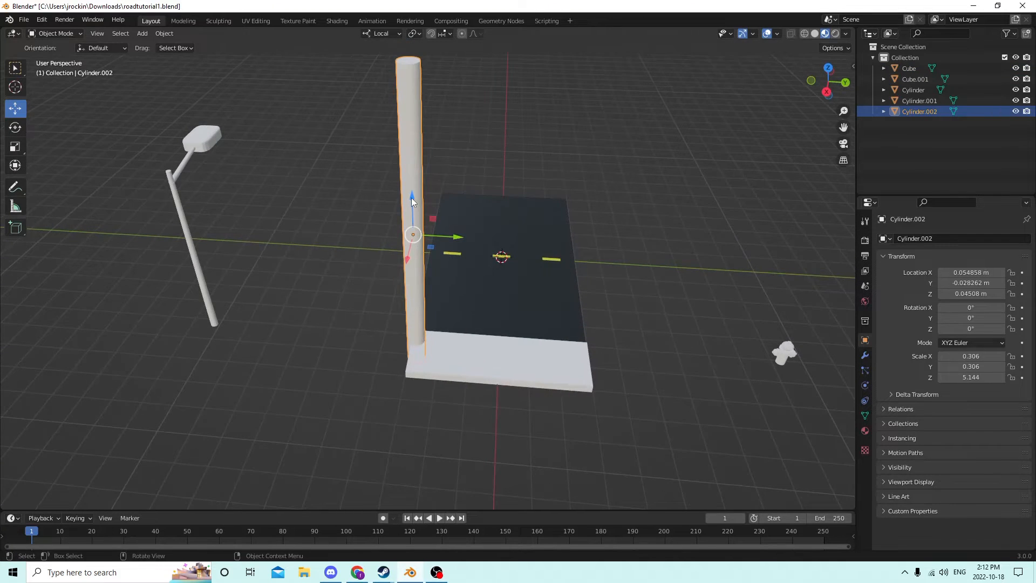
drag(412, 197, 412, 188)
middle_drag(431, 238, 487, 264)
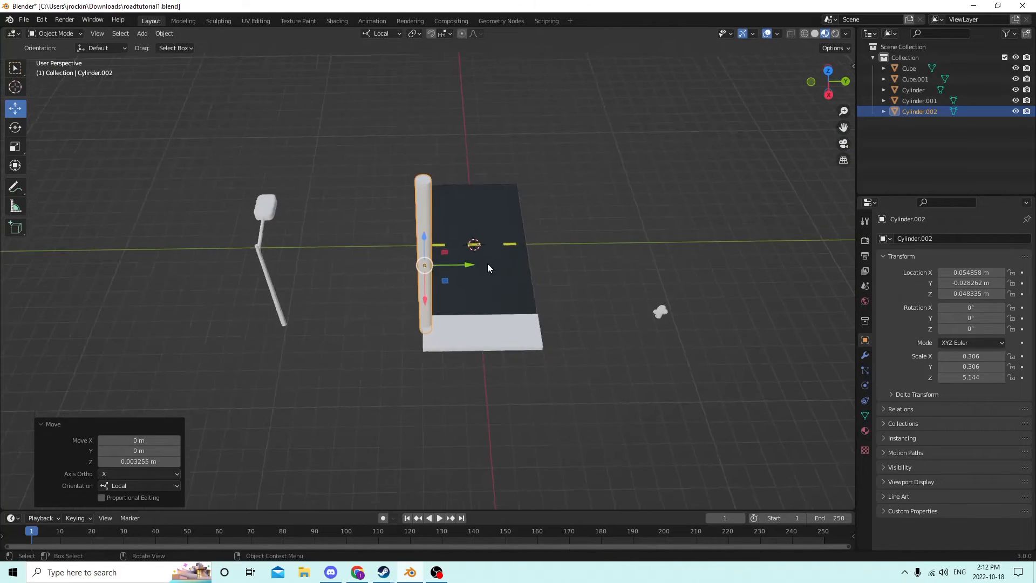
scroll(484, 258, up, 2)
mouse_move(462, 261)
mouse_down()
mouse_move(499, 264)
mouse_move(476, 266)
mouse_up()
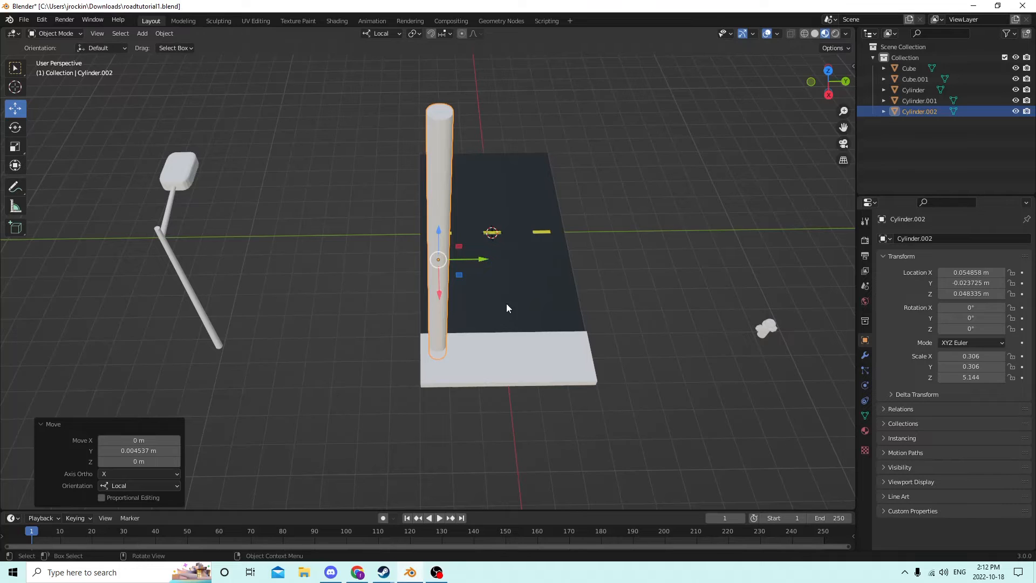
drag(481, 261, 566, 256)
middle_drag(566, 257, 551, 186)
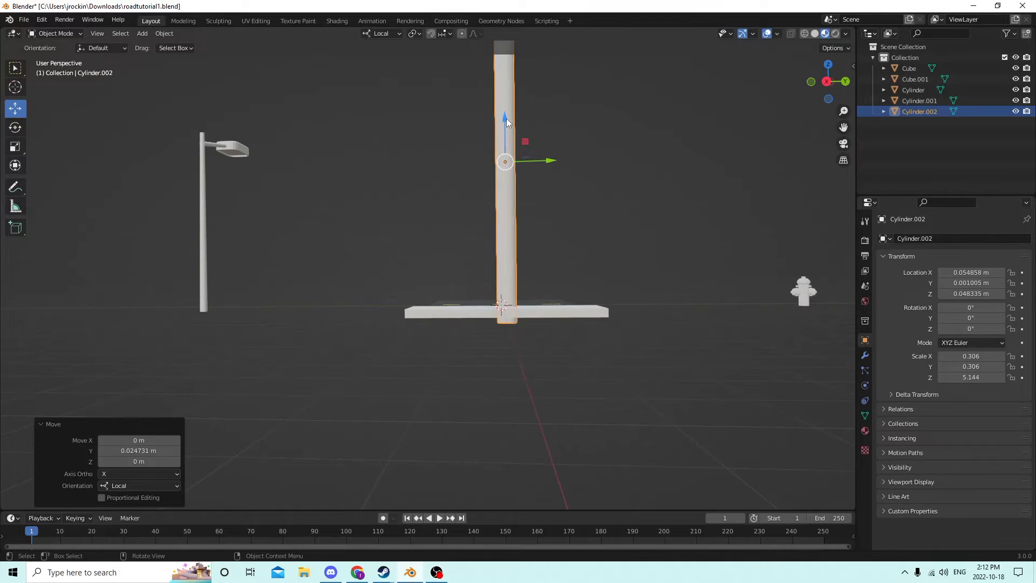
drag(506, 118, 503, 111)
- Taper the pole by scaling its top face to about 0.84 in Edit Mode, and return to Object Mode
middle_drag(503, 112, 446, 217)
scroll(445, 218, up, 2)
click(461, 252)
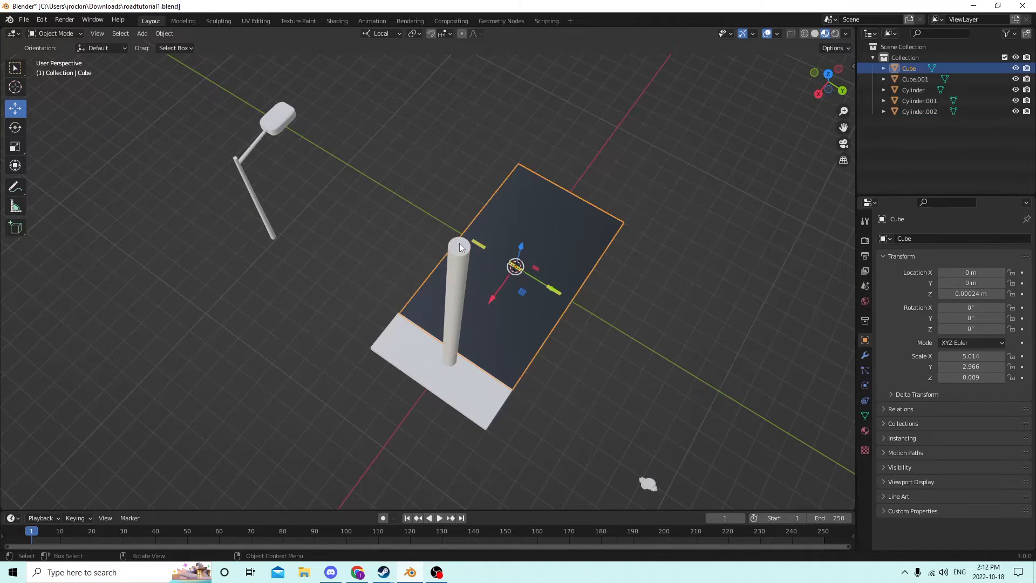
shift+click(460, 247)
key(Tab)
click(460, 247)
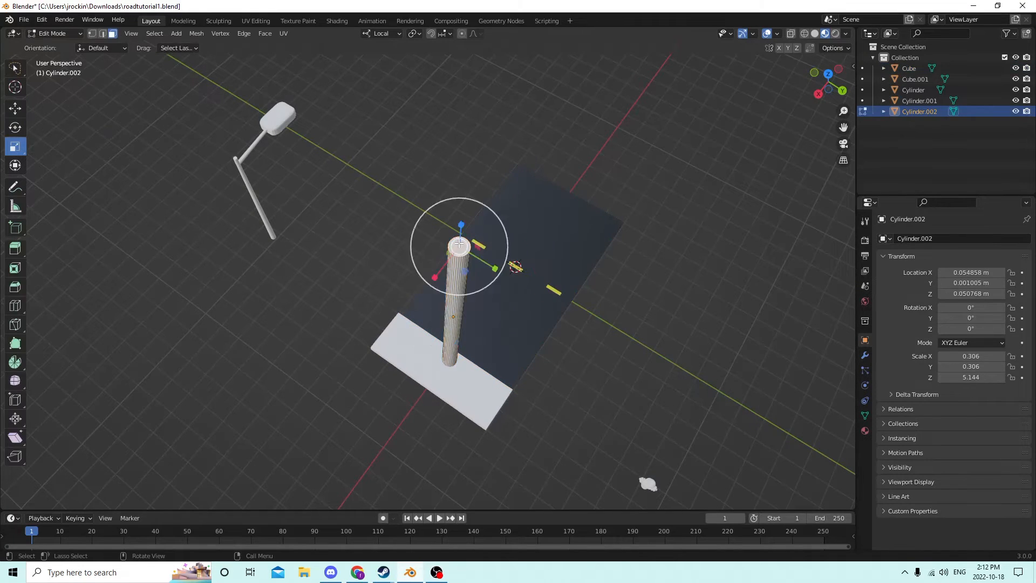
middle_drag(459, 247, 448, 184)
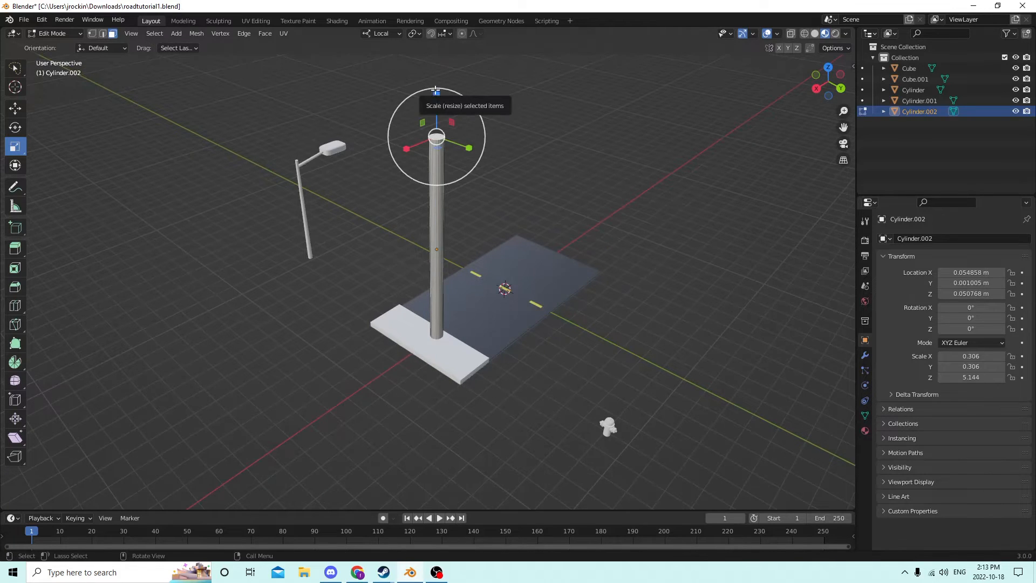
drag(435, 103, 434, 73)
click(434, 69)
middle_drag(434, 110, 608, 249)
key(s)
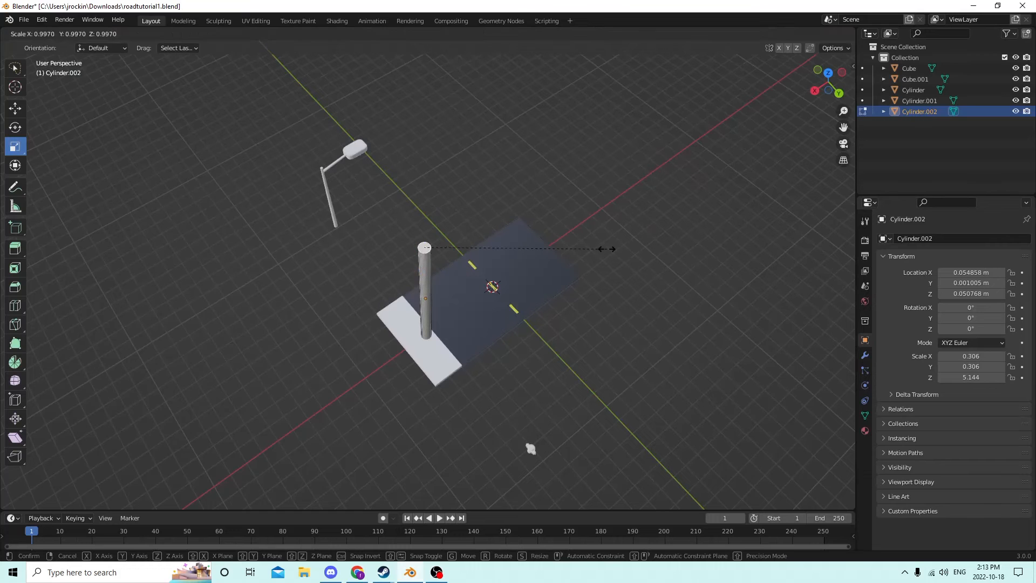
click(576, 244)
middle_drag(576, 242, 576, 167)
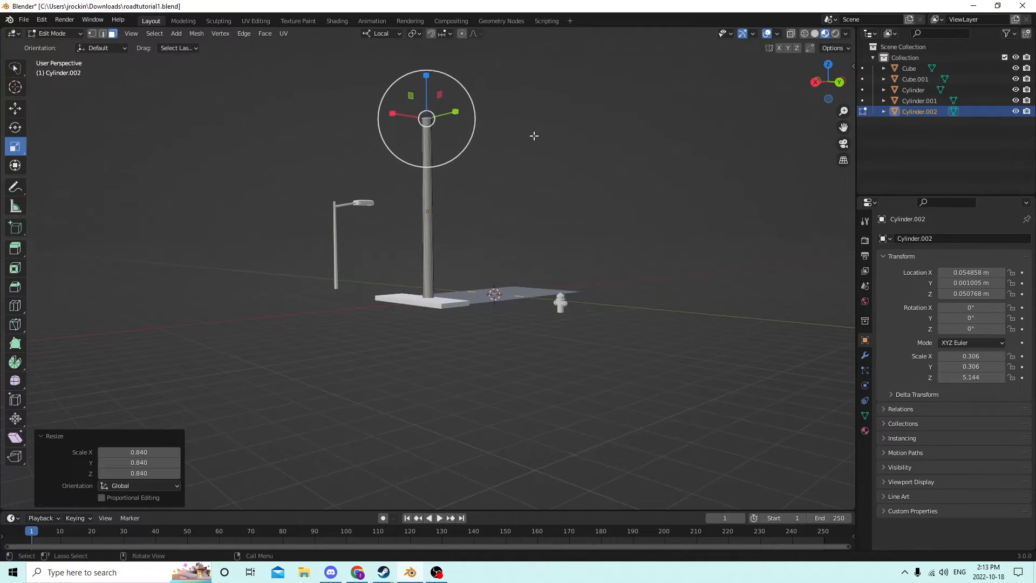
key(Tab)
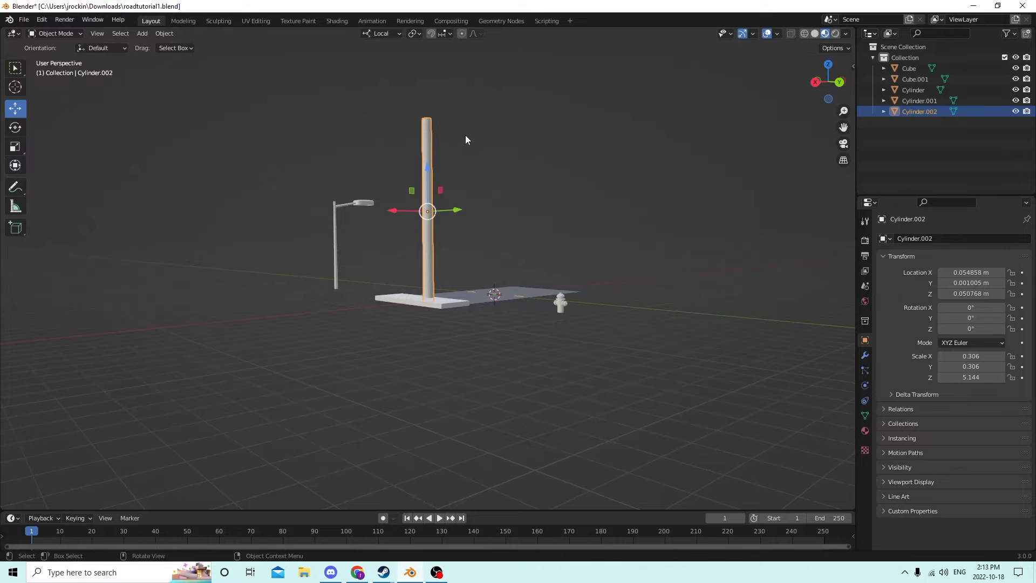
- Stretch the pole to a Z scale of about 5.86 and raise it to about Z 0.0559 m
click(16, 147)
drag(428, 168, 308, 115)
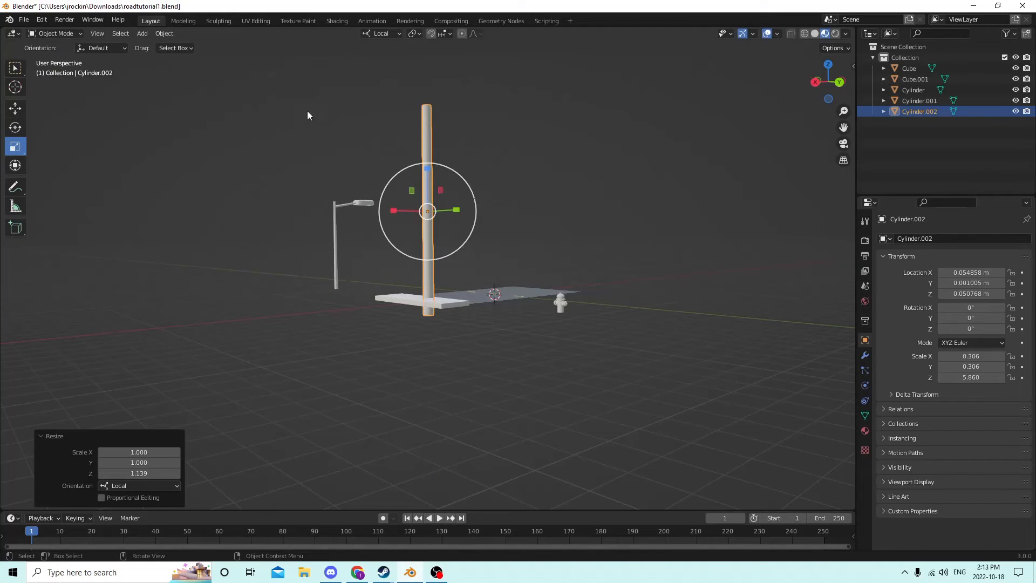
click(15, 109)
drag(428, 169, 426, 156)
- Add a second mesh cylinder and raise it to about Z 0.0853 m above the road
middle_drag(426, 156, 349, 204)
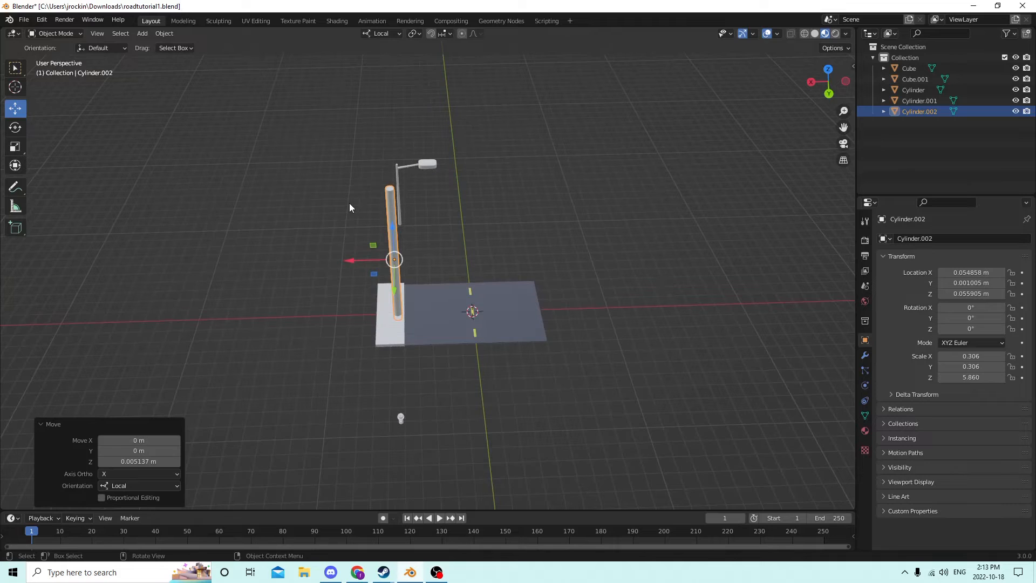
key(shift+a)
mouse_move(355, 203)
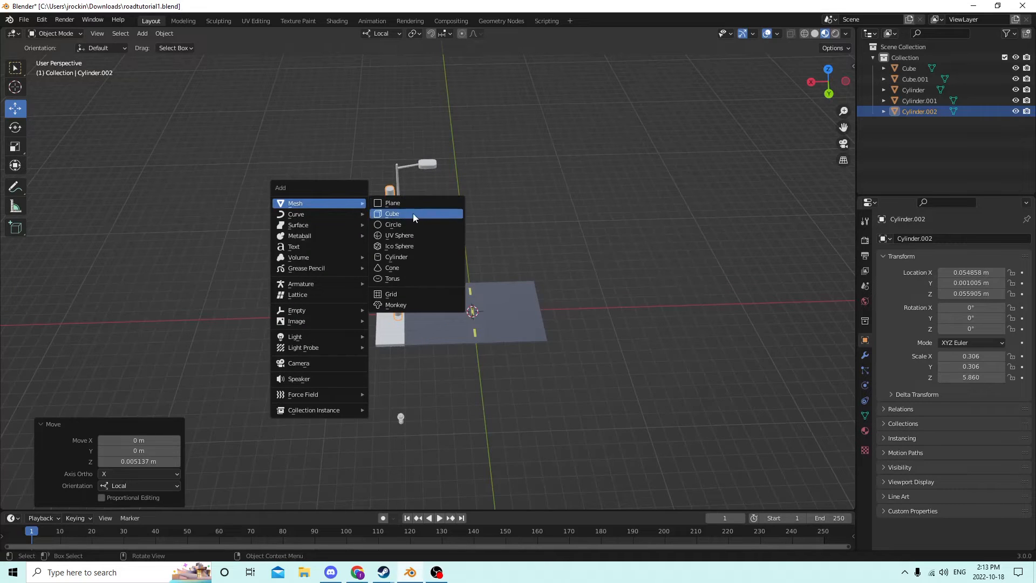
click(414, 256)
middle_drag(413, 248, 512, 289)
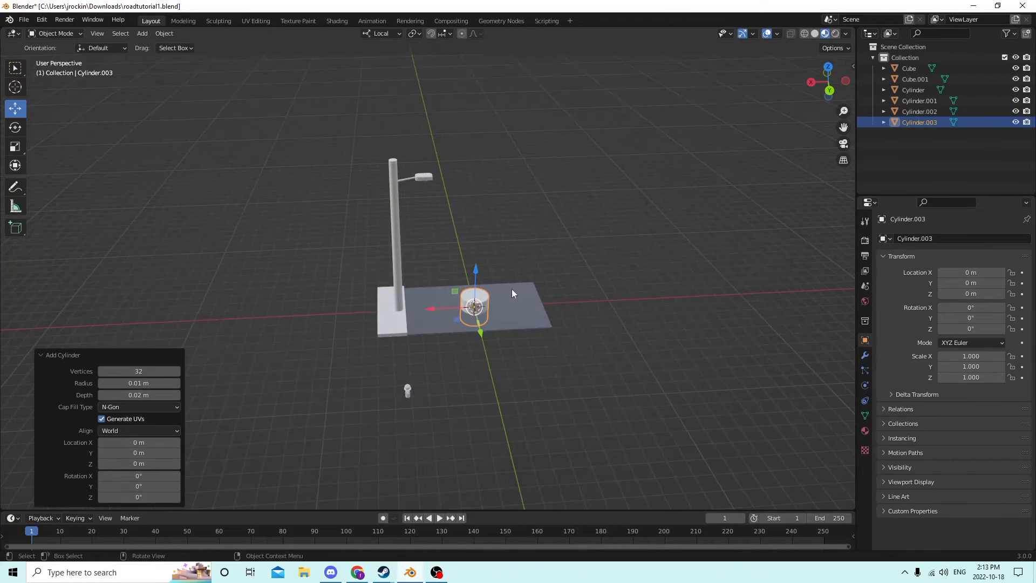
drag(474, 271, 479, 164)
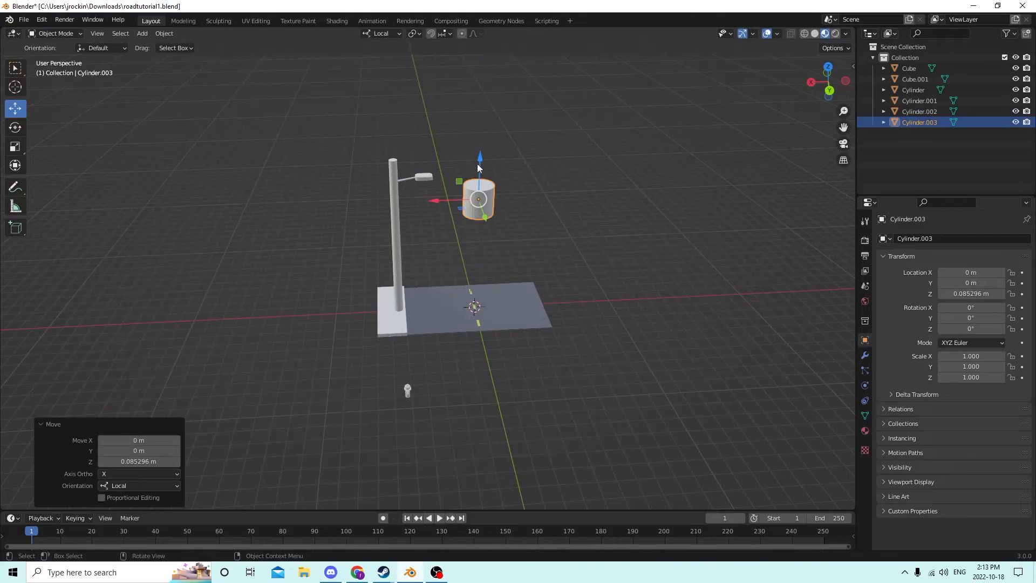
- Set the new cylinder's Y rotation to 90° so it lies horizontally
click(974, 307)
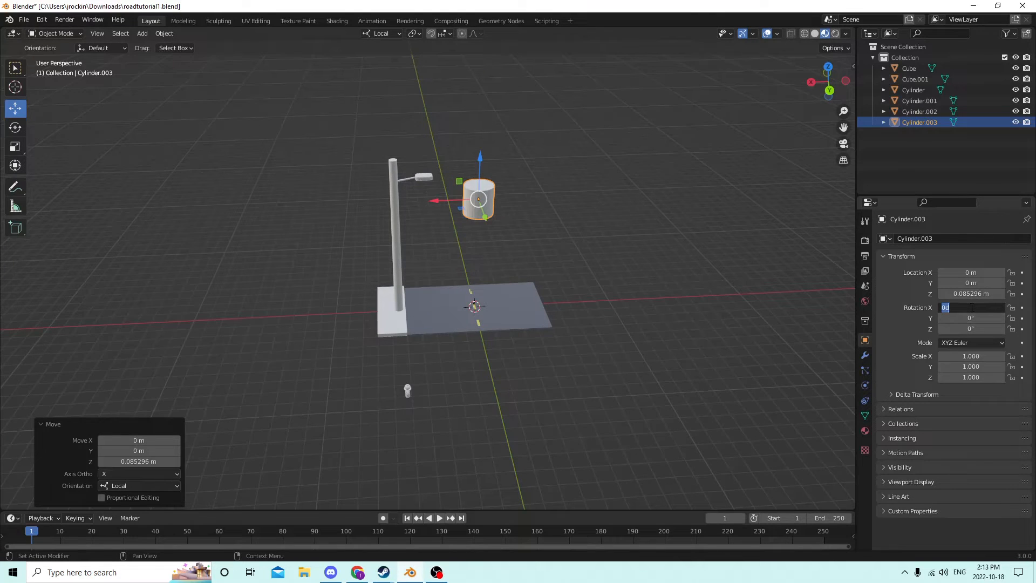
click(955, 320)
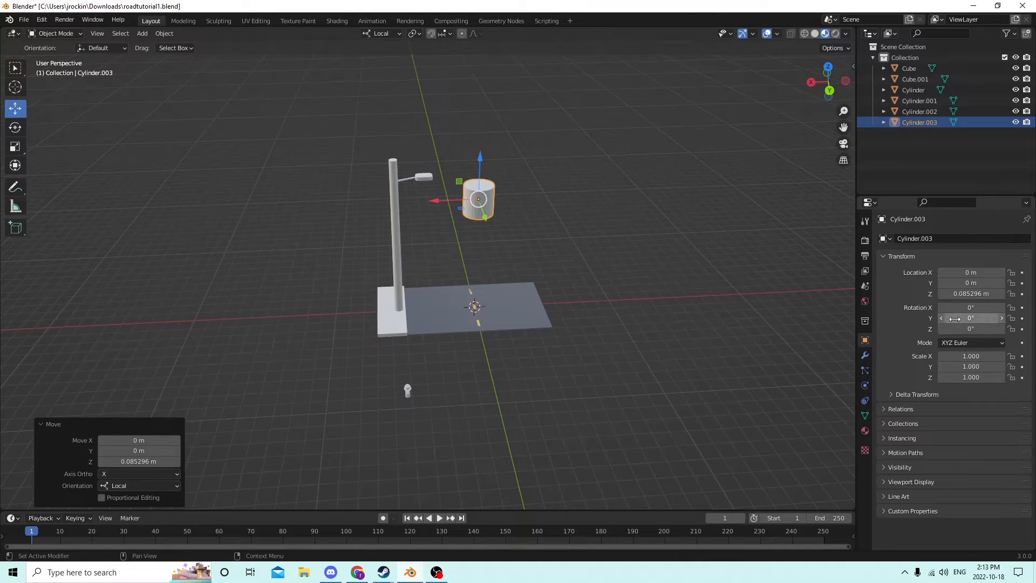
click(955, 319)
text(90)
key(Return)
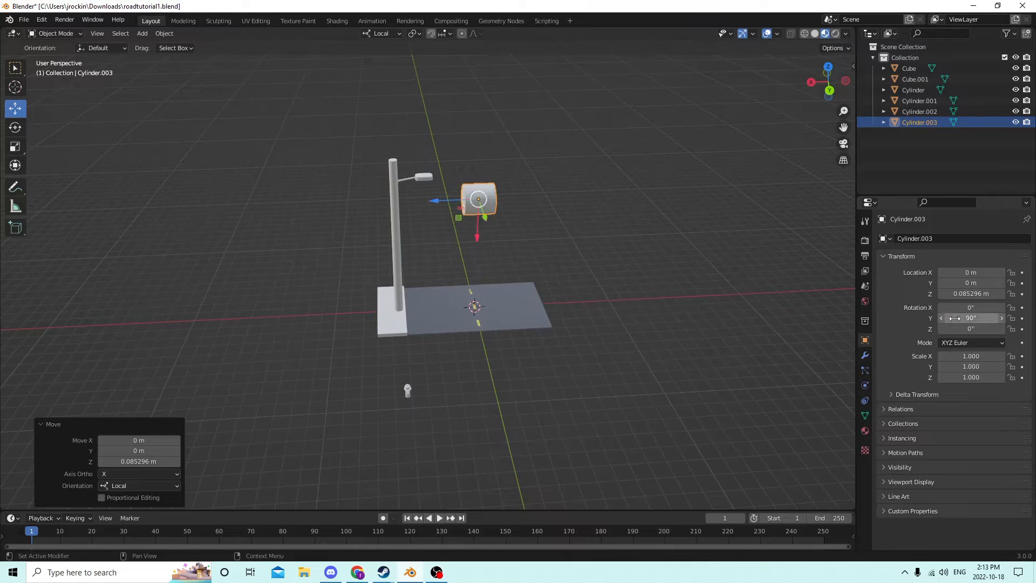
- Move the horizontal cylinder over the upper part of the pole, to about X 0.054 m
drag(438, 197, 353, 200)
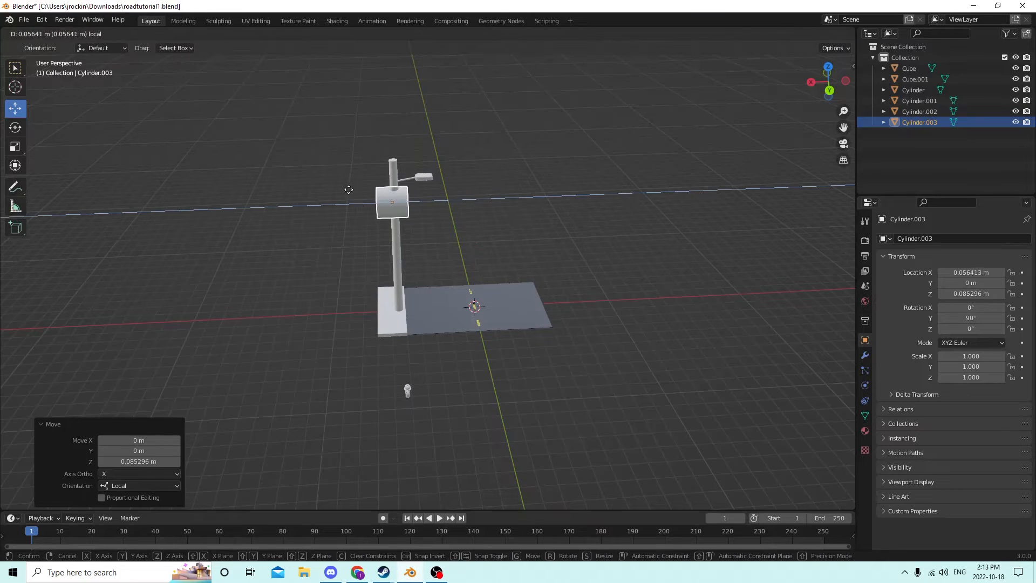
middle_drag(353, 200, 371, 187)
scroll(372, 232, up, 2)
drag(350, 223, 356, 222)
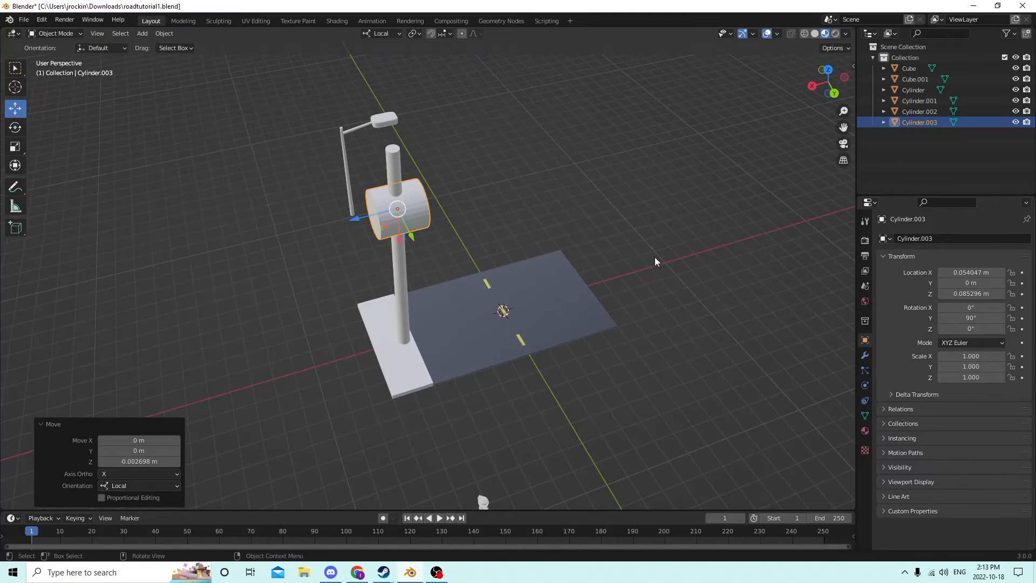
- Shrink the horizontal cylinder uniformly to a scale of about 0.331 and shift it to about Y 0.0053 m
key(s)
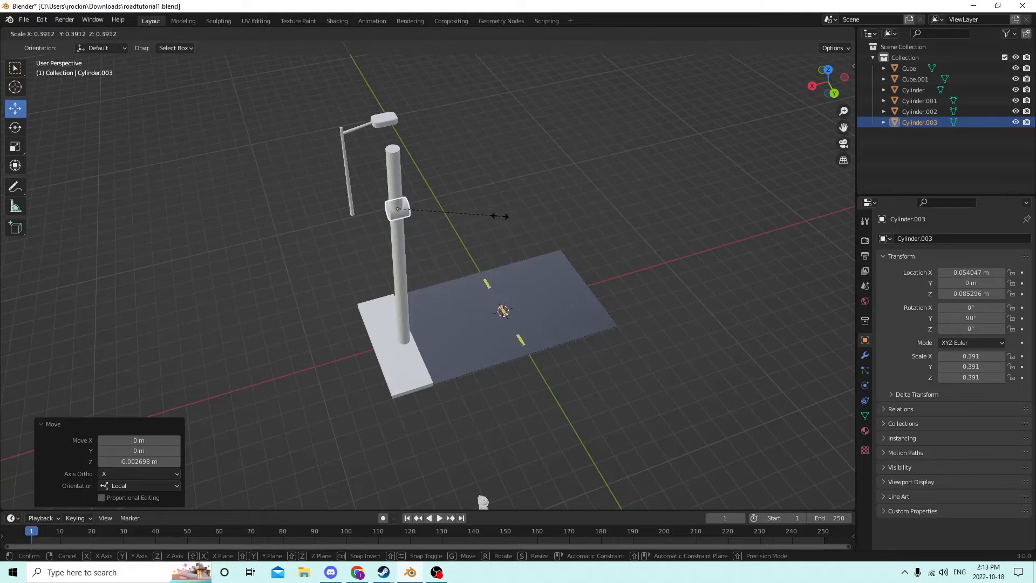
click(483, 213)
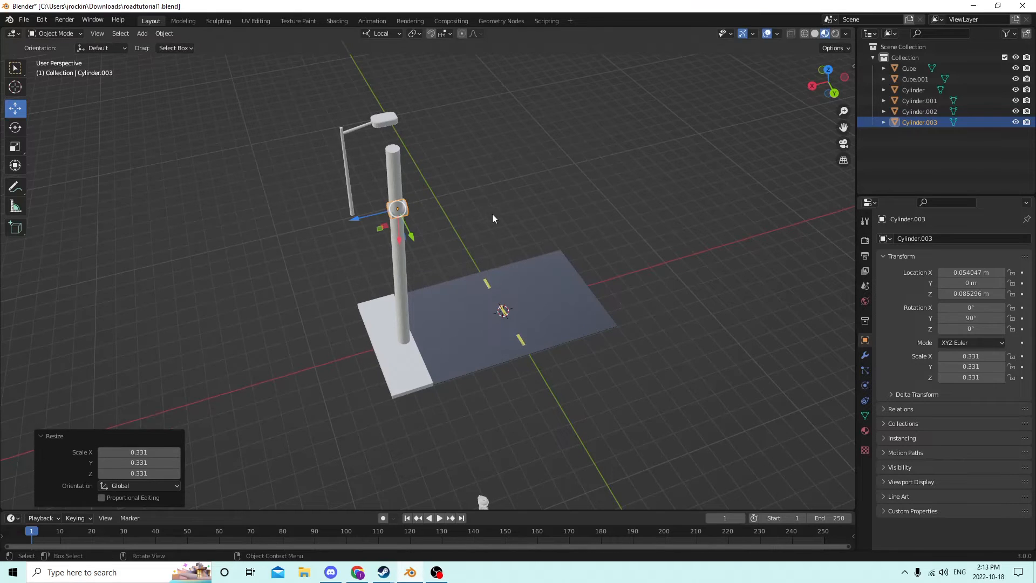
middle_drag(483, 212, 537, 231)
drag(496, 263, 511, 258)
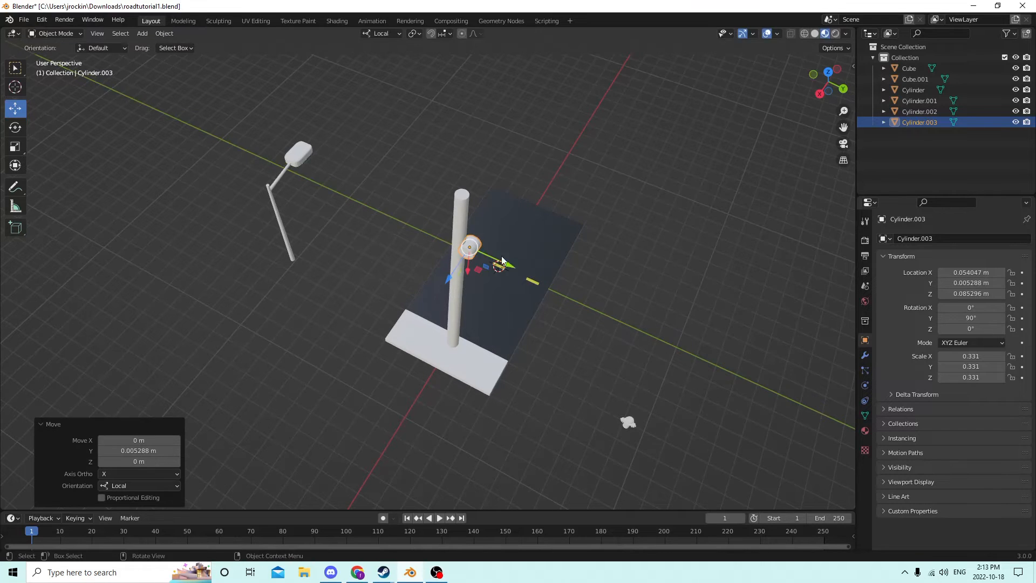
- Raise the horizontal cylinder toward the pole's tip, to about Z 0.0994 m
middle_drag(511, 258, 390, 166)
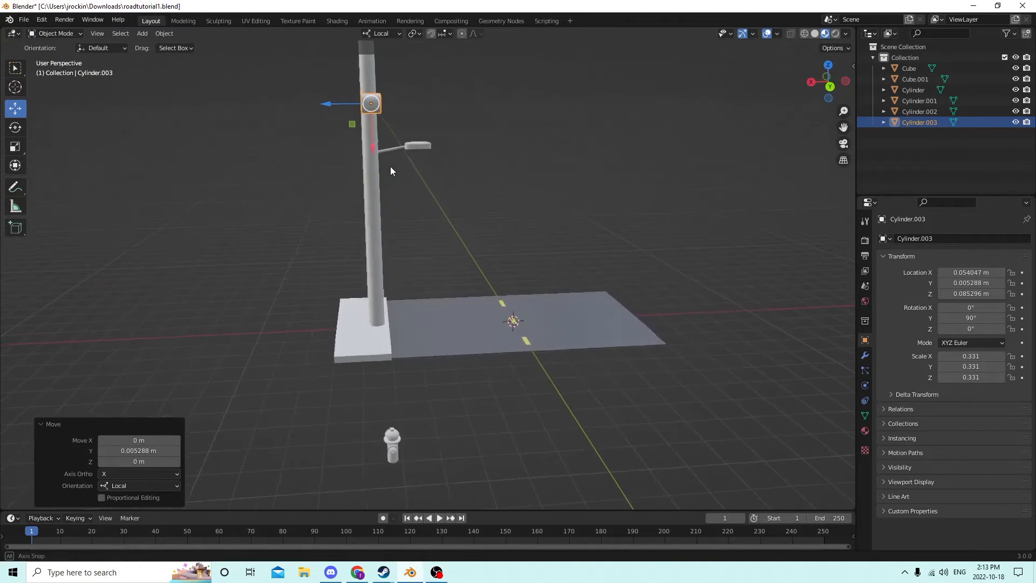
mouse_move(358, 145)
mouse_down()
mouse_move(370, 141)
mouse_move(367, 127)
mouse_up()
middle_drag(367, 127, 252, 110)
- Stretch the horizontal cylinder along its length to a local Z scale of about 2.05
click(16, 147)
mouse_move(262, 157)
middle_down()
mouse_move(255, 118)
mouse_move(246, 128)
mouse_move(262, 135)
mouse_move(282, 118)
mouse_move(264, 118)
mouse_move(278, 159)
middle_up()
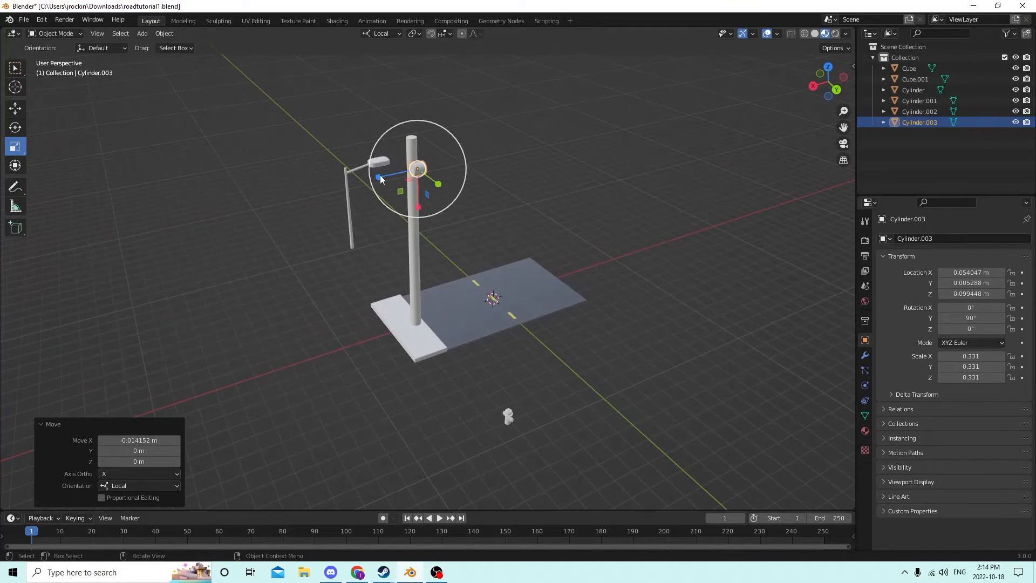
drag(380, 175, 289, 195)
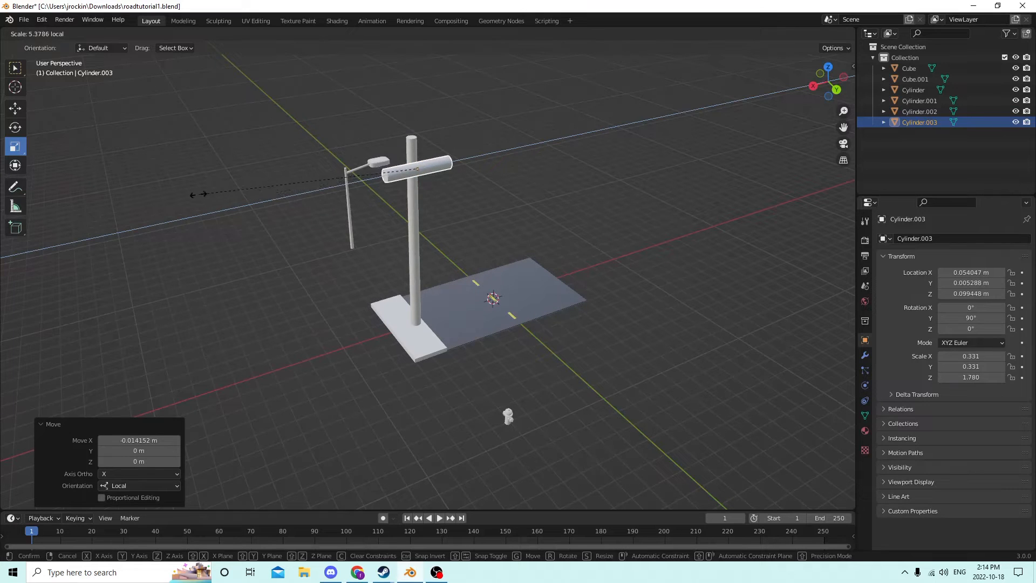
drag(174, 211, 168, 212)
middle_drag(169, 213, 198, 212)
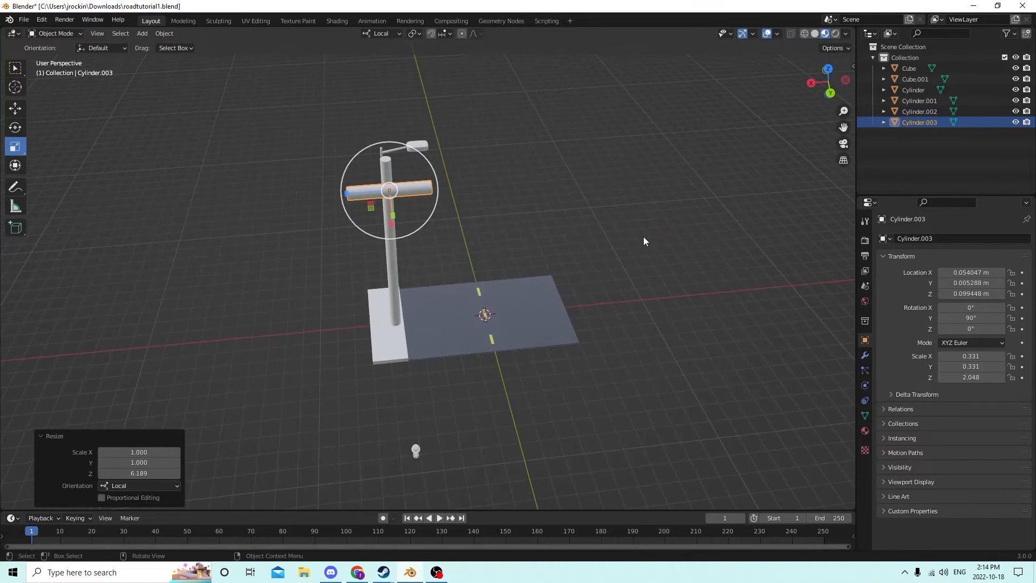
- Thin the crossarm to about 0.173 in X and Y scale and lengthen it to a Z scale of about 1.774
key(s)
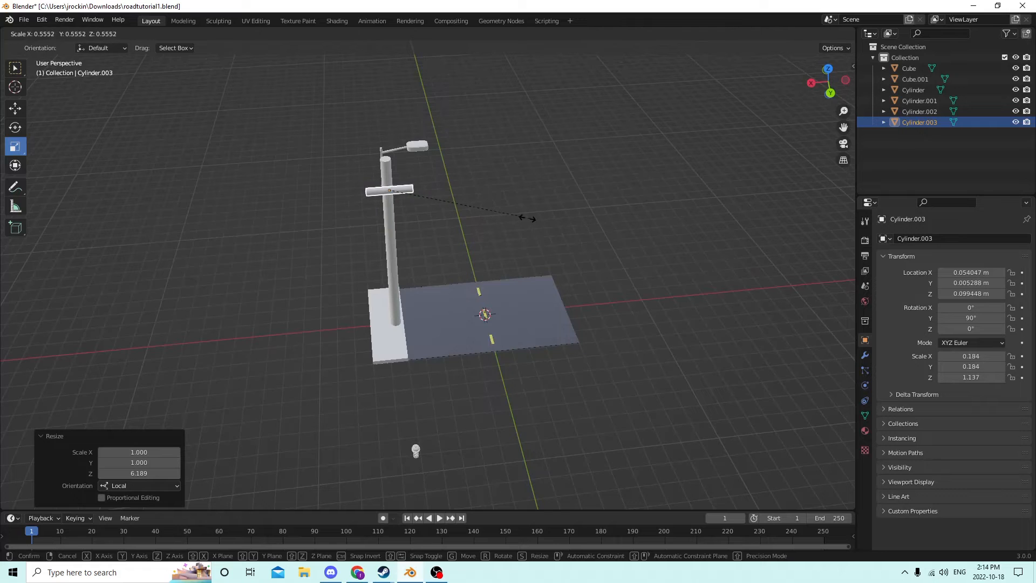
click(489, 206)
drag(346, 193, 315, 190)
- Move the crossarm closer against the pole, to about Y 0.0033 m
middle_drag(316, 190, 549, 193)
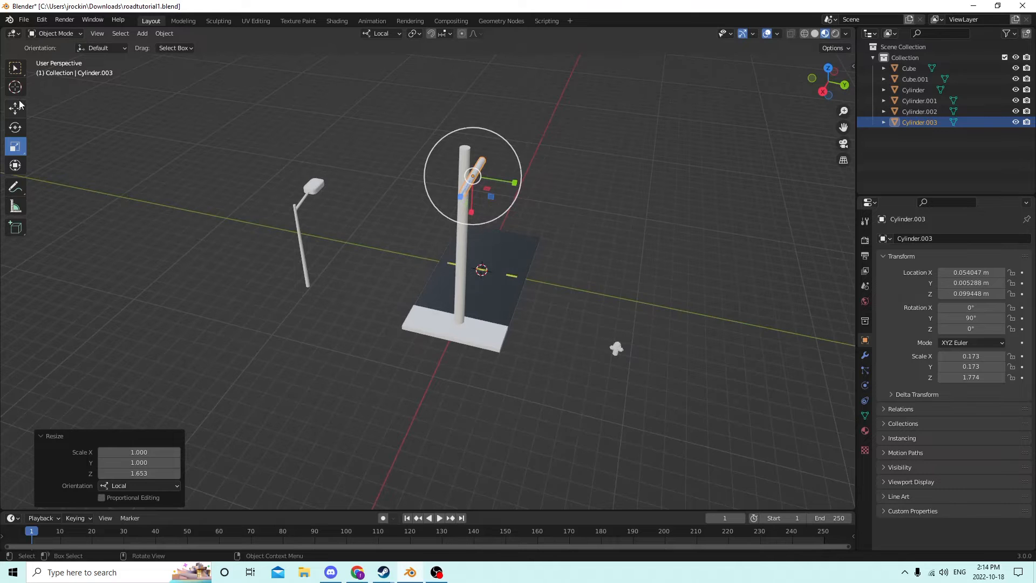
drag(515, 185, 507, 183)
middle_drag(507, 182, 396, 176)
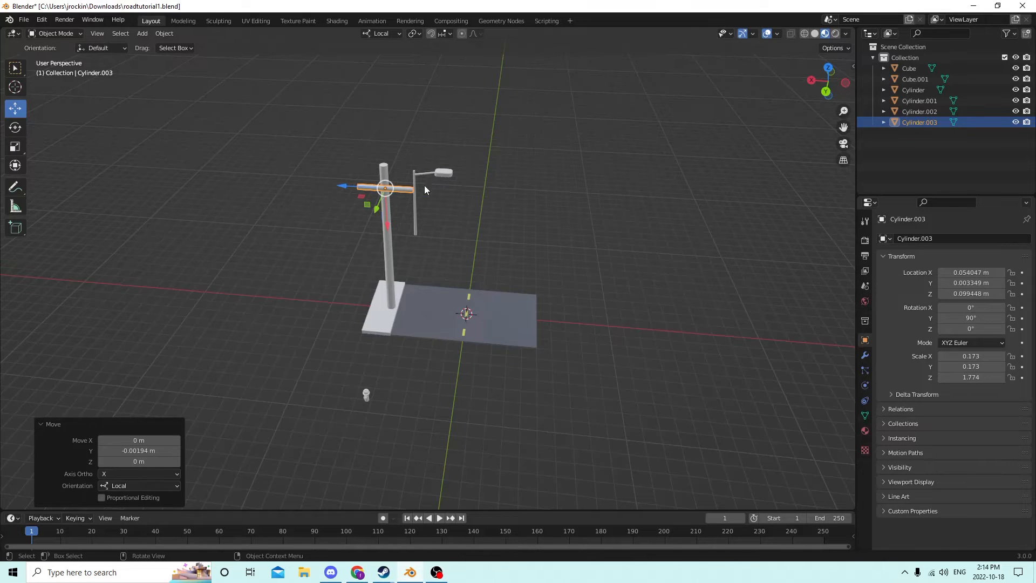
- Add another mesh cylinder and raise it above the road to about Z 0.0967 m
middle_drag(651, 314, 596, 293)
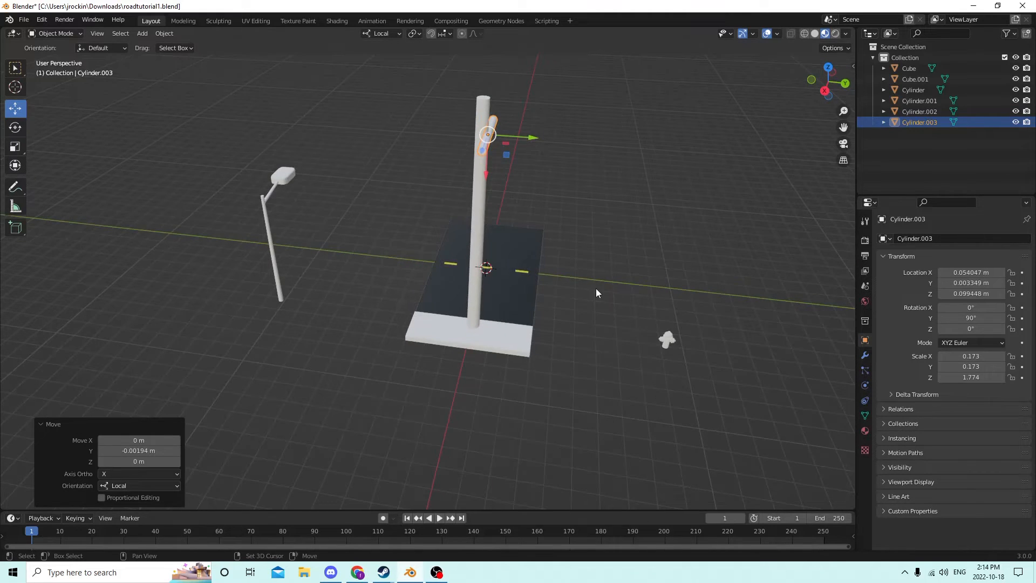
key(shift+a)
mouse_move(596, 290)
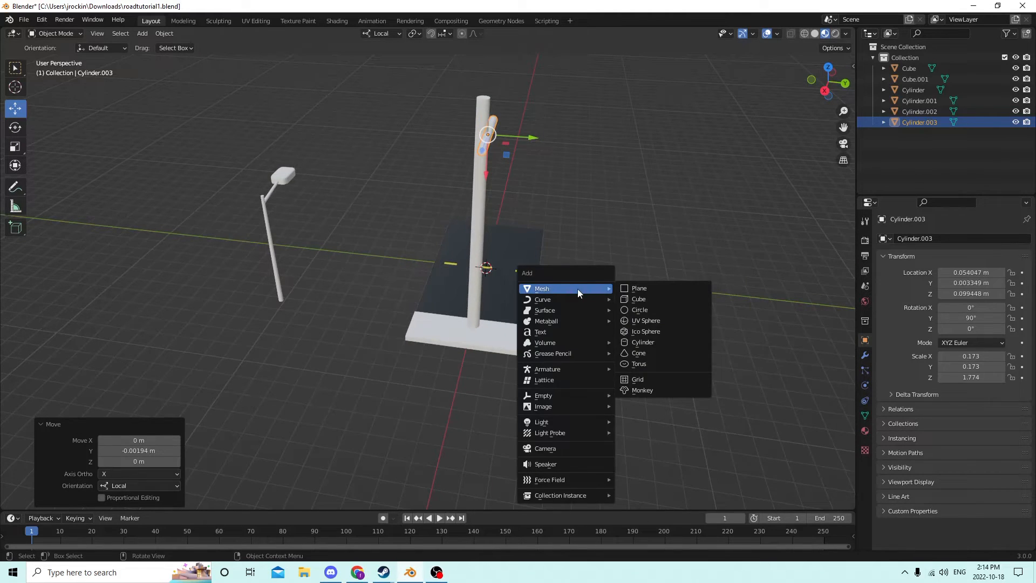
click(637, 343)
middle_drag(634, 341, 495, 321)
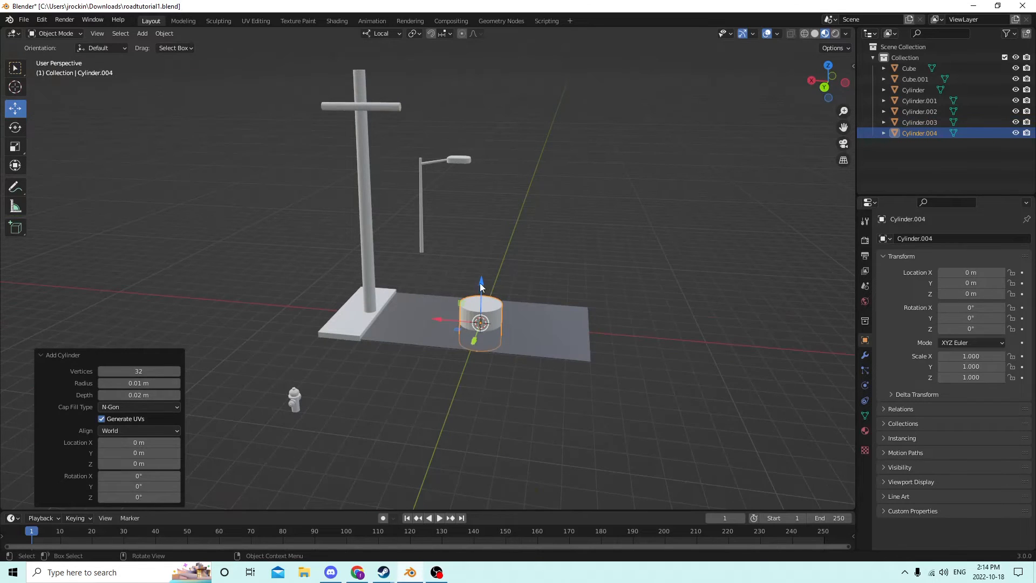
drag(481, 283, 480, 75)
- Set the new cylinder's X rotation to 90° so it lies along the road's direction
middle_drag(539, 162, 610, 185)
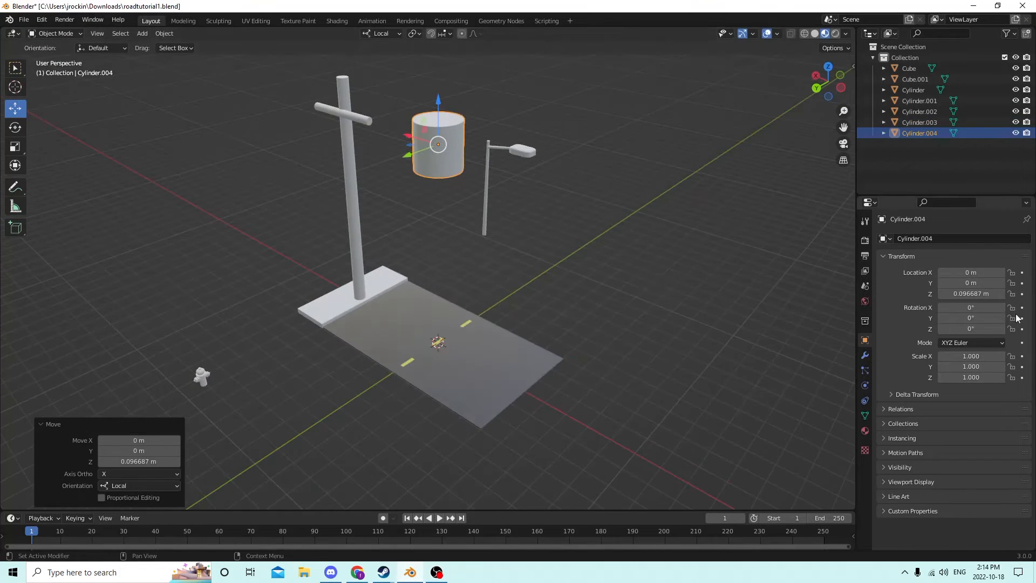
click(979, 307)
text(90)
key(Return)
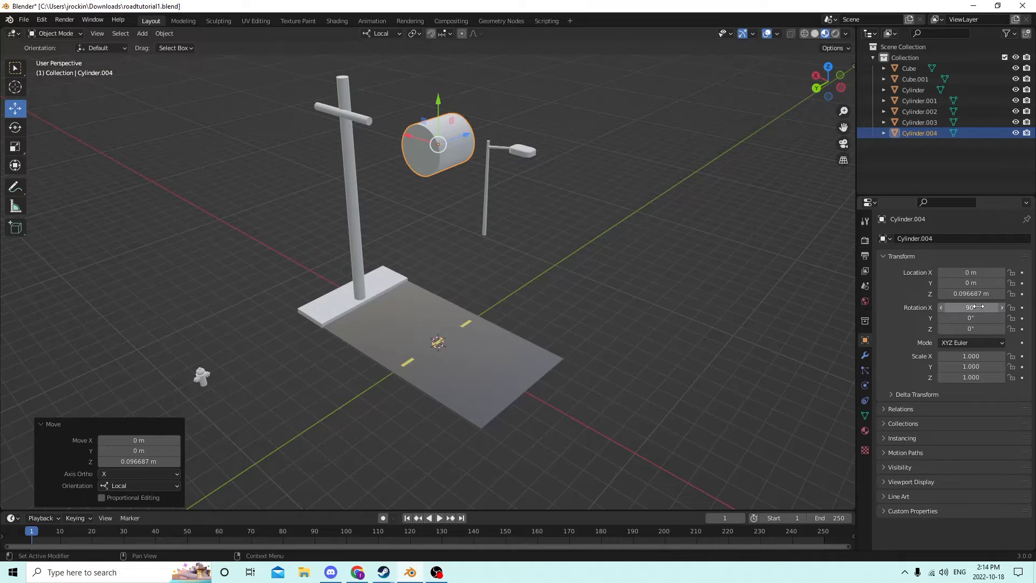
- Move the new cylinder along X toward the crossarm's end, to about X 0.0376 m
middle_drag(602, 217, 339, 108)
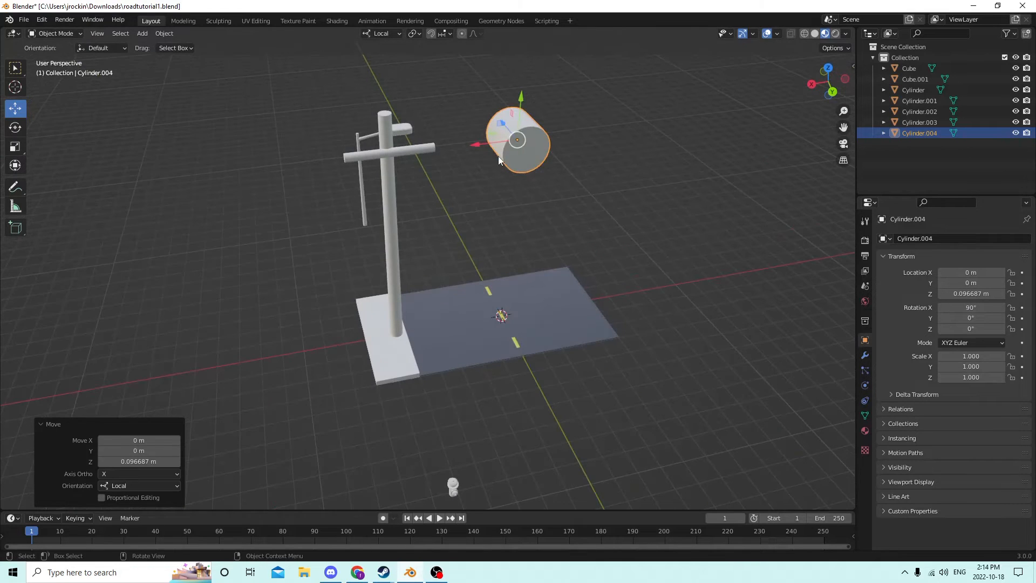
drag(480, 144, 384, 135)
middle_drag(384, 135, 444, 141)
- Stretch the new cylinder to a local Z scale of about 9.83 and scale it all down by a factor of about 0.169
click(13, 147)
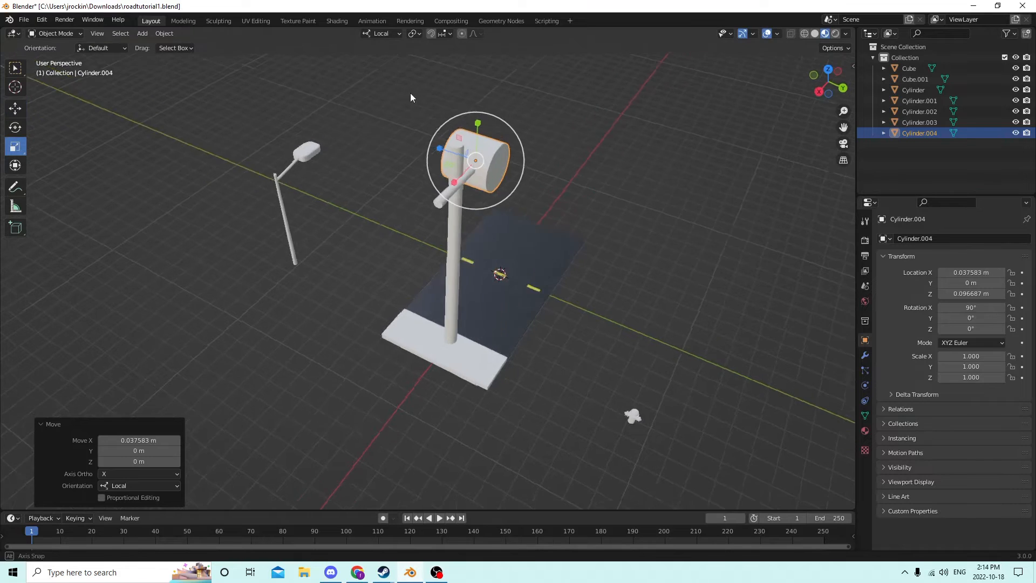
middle_drag(410, 93, 467, 127)
drag(446, 125, 48, 163)
middle_drag(196, 133, 175, 117)
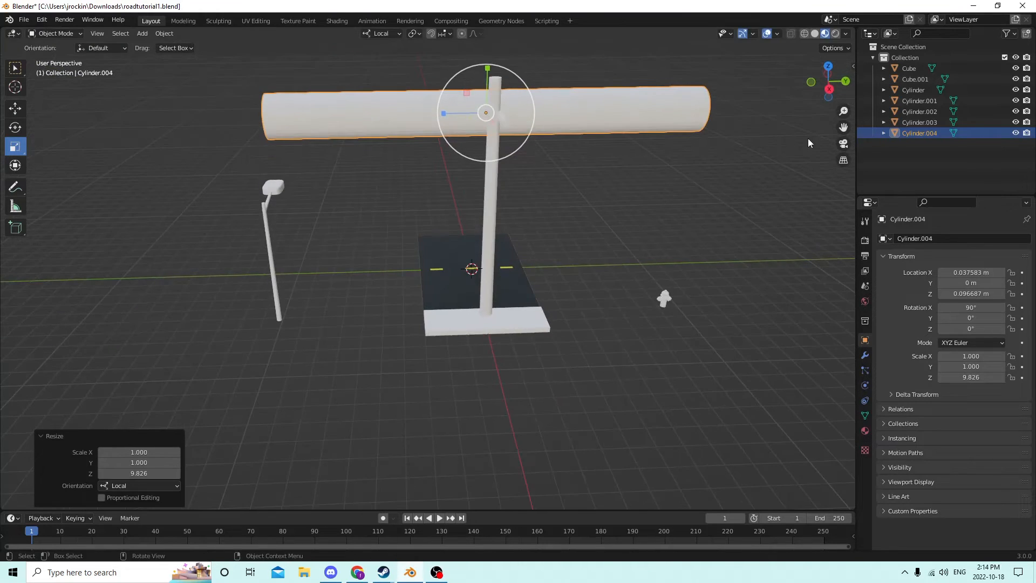
key(s)
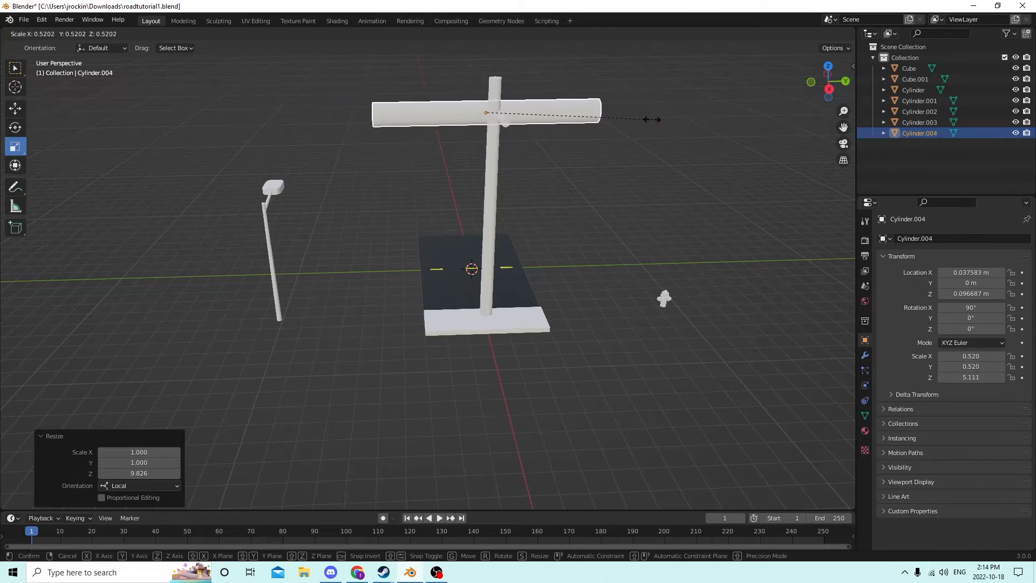
click(539, 117)
- Lower the thin cylinder to about Z 0.0916 m and shrink it by a factor of about 0.51
middle_drag(540, 117, 248, 66)
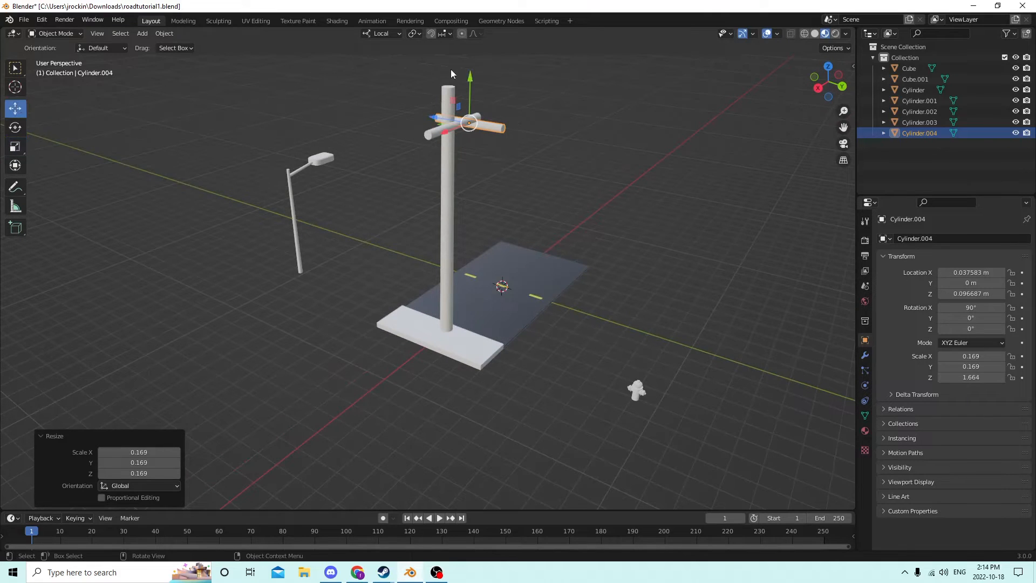
drag(470, 77, 469, 82)
middle_drag(470, 82, 629, 173)
key(s)
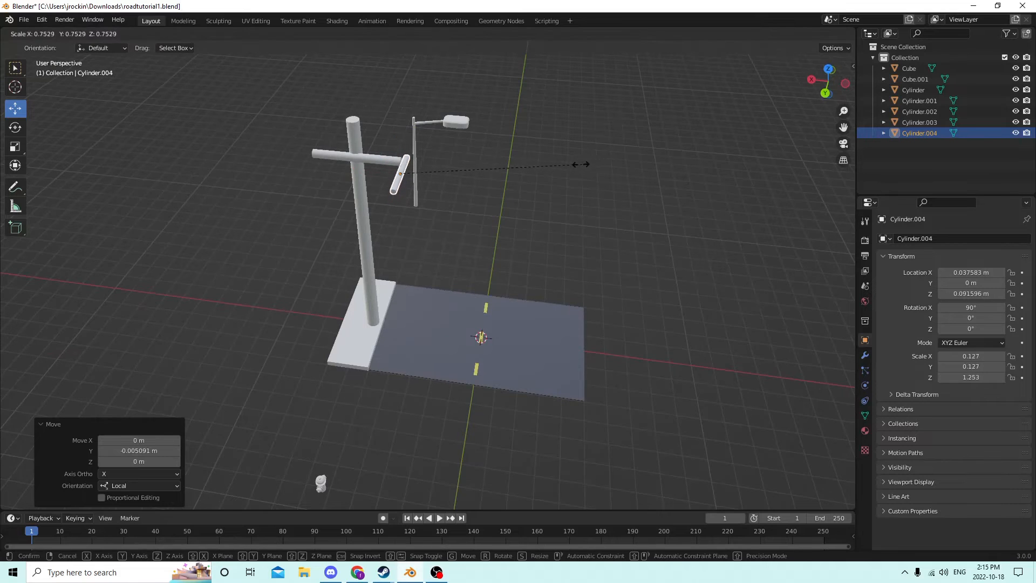
click(523, 164)
- Lengthen the thin cylinder into a wire with a local Z scale of about 2.458
middle_drag(523, 164, 446, 142)
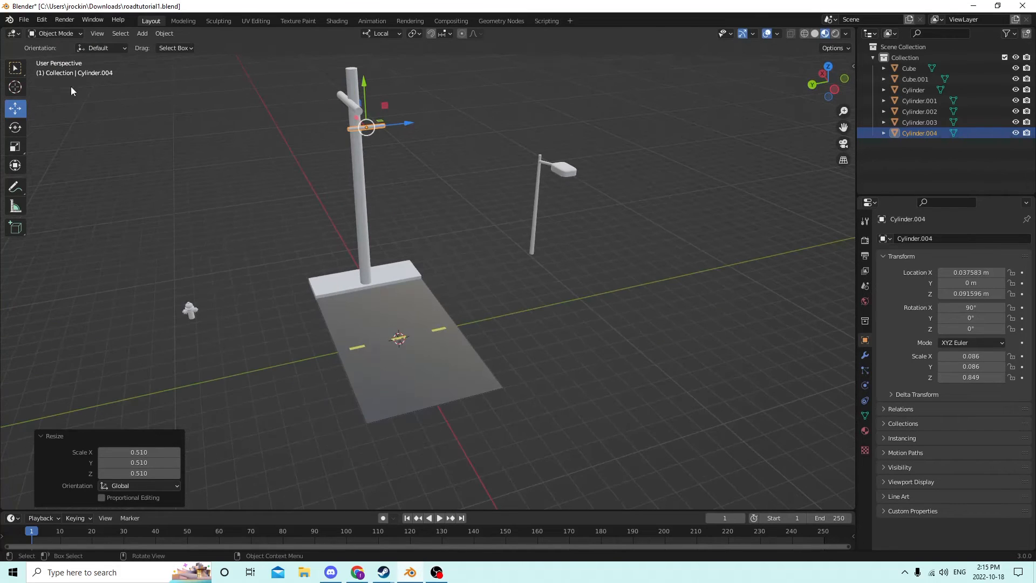
click(16, 146)
middle_drag(216, 116, 445, 108)
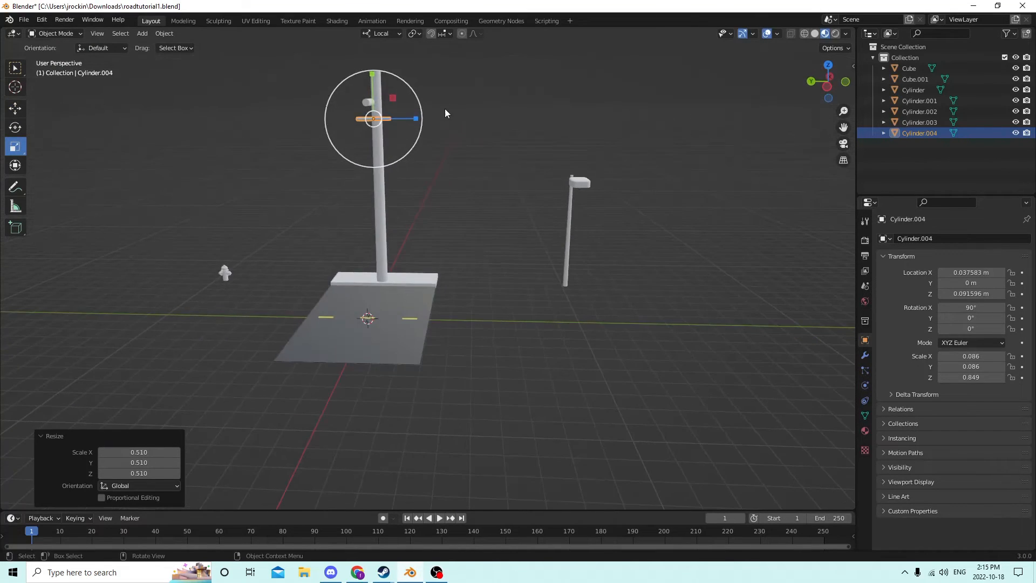
drag(416, 119, 429, 118)
drag(498, 118, 494, 117)
middle_drag(494, 117, 508, 118)
- Position the wire at the crossarm's road-side end, at about X 0.0412 m and Z 0.0966 m
click(373, 296)
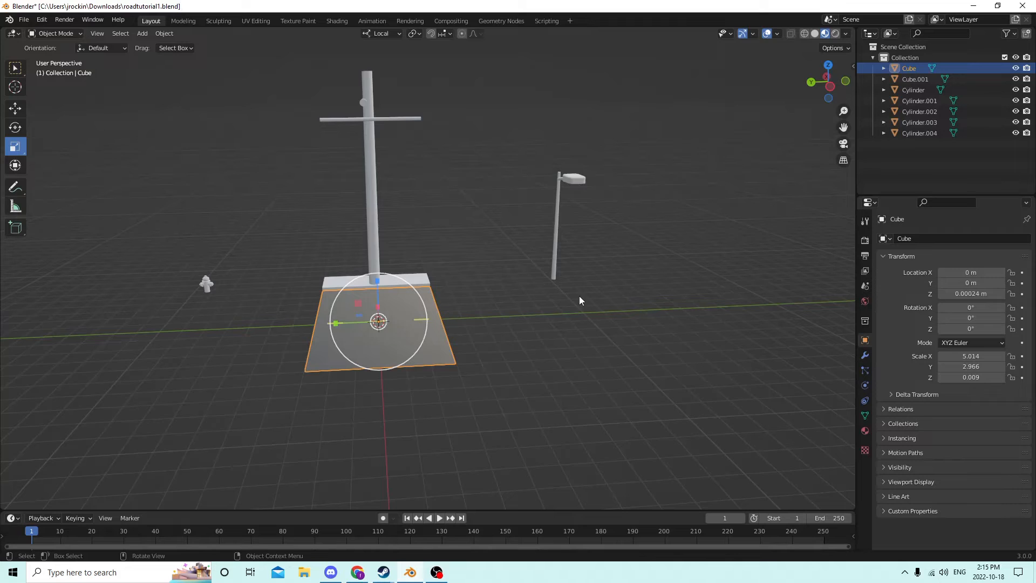
click(333, 119)
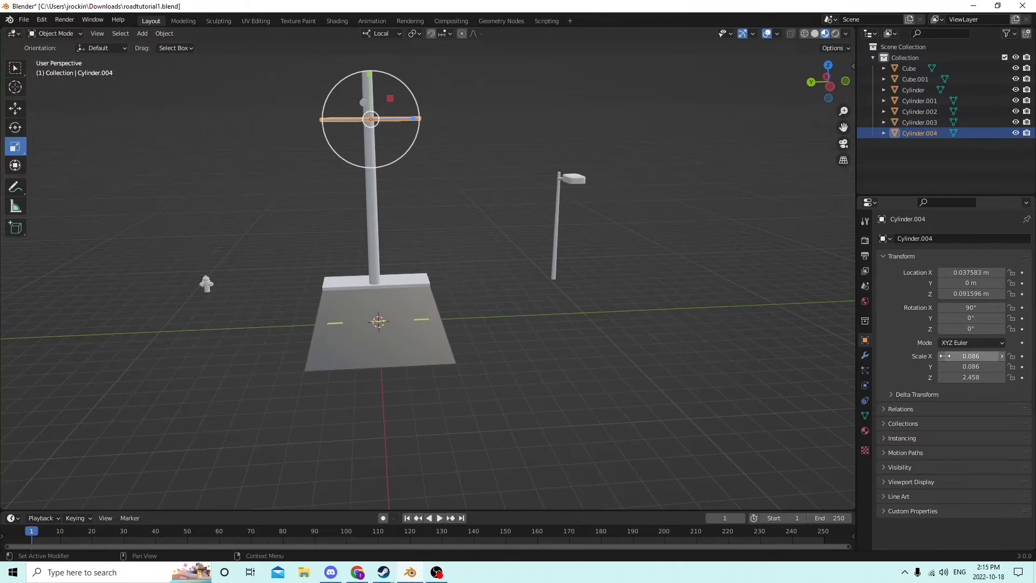
middle_drag(377, 113, 467, 92)
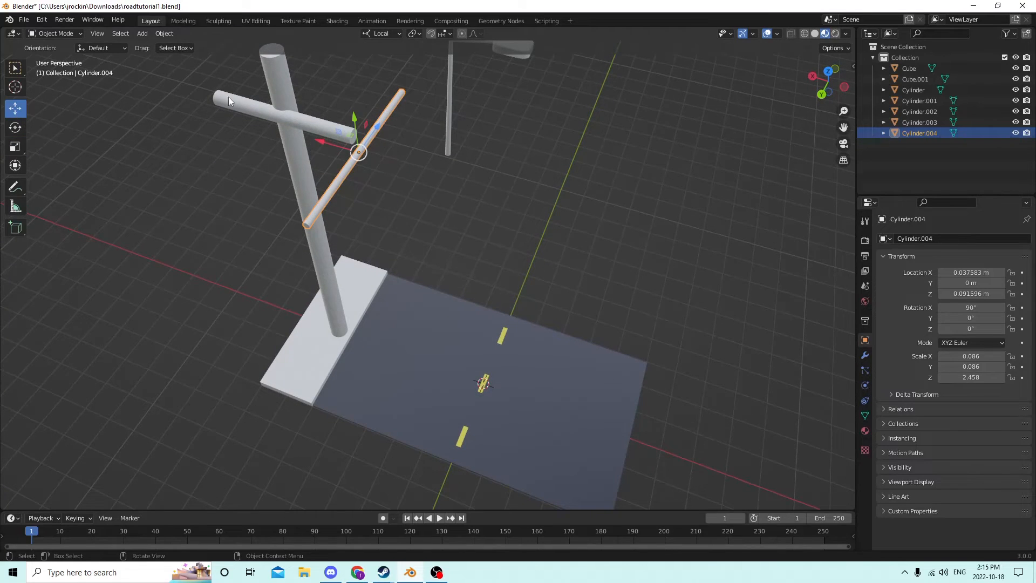
middle_drag(228, 100, 303, 86)
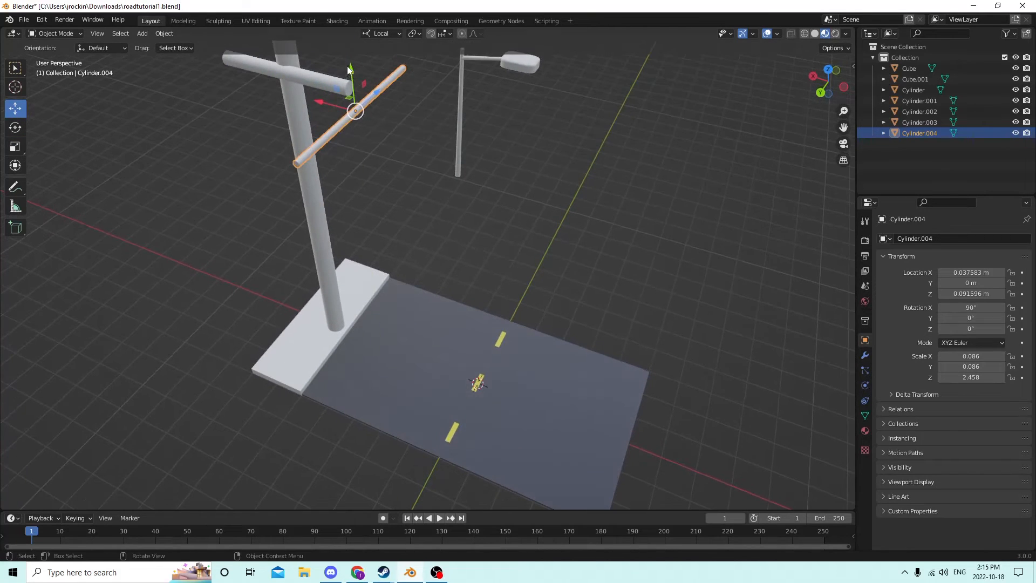
drag(349, 69, 305, 76)
middle_drag(305, 76, 384, 87)
drag(368, 80, 368, 82)
middle_drag(368, 82, 344, 65)
drag(385, 70, 377, 61)
- Join the crossarm and the pole into one object, with the pole as the active object
middle_drag(368, 66, 517, 130)
click(533, 121)
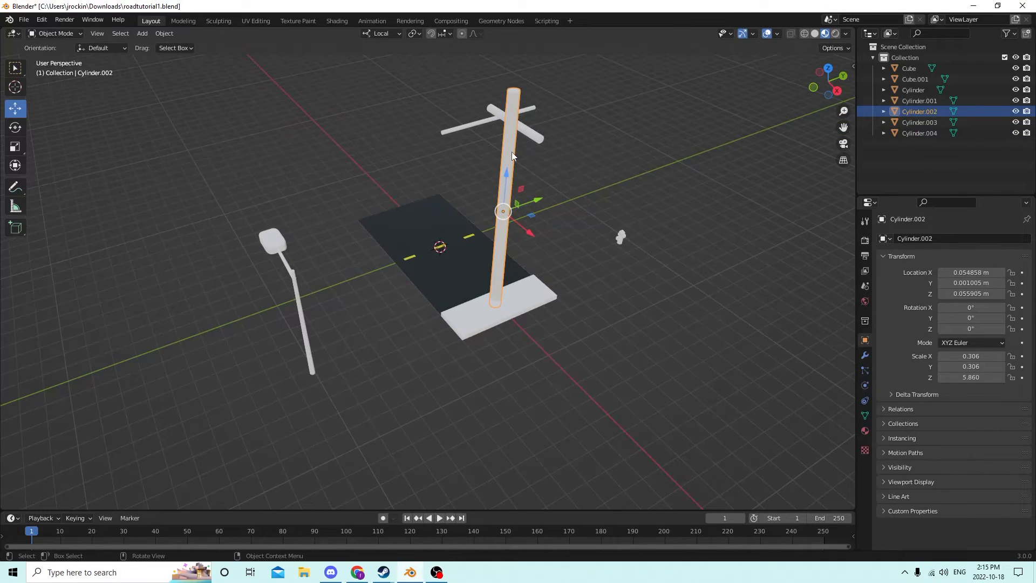
shift+click(534, 135)
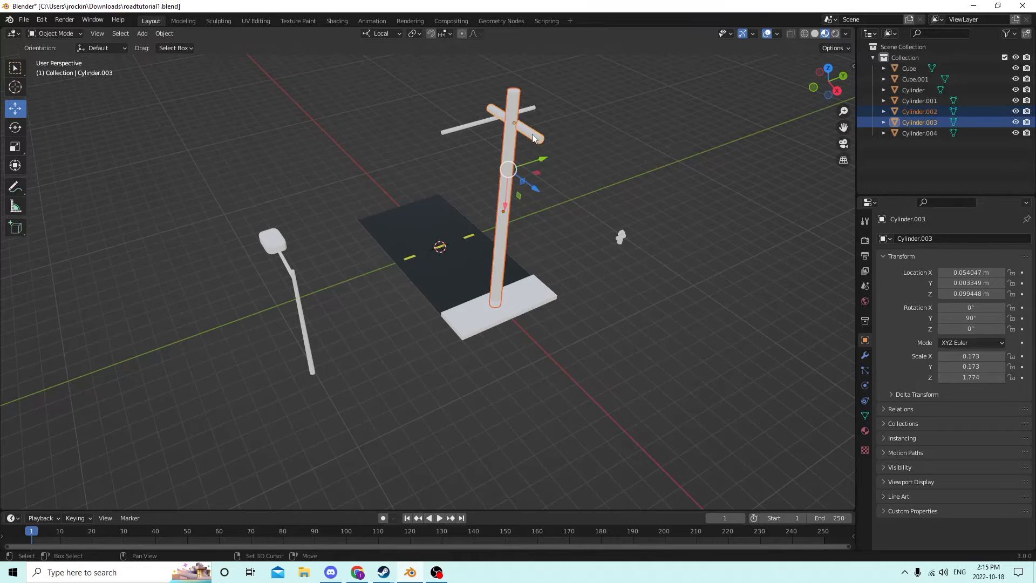
shift+click(505, 155)
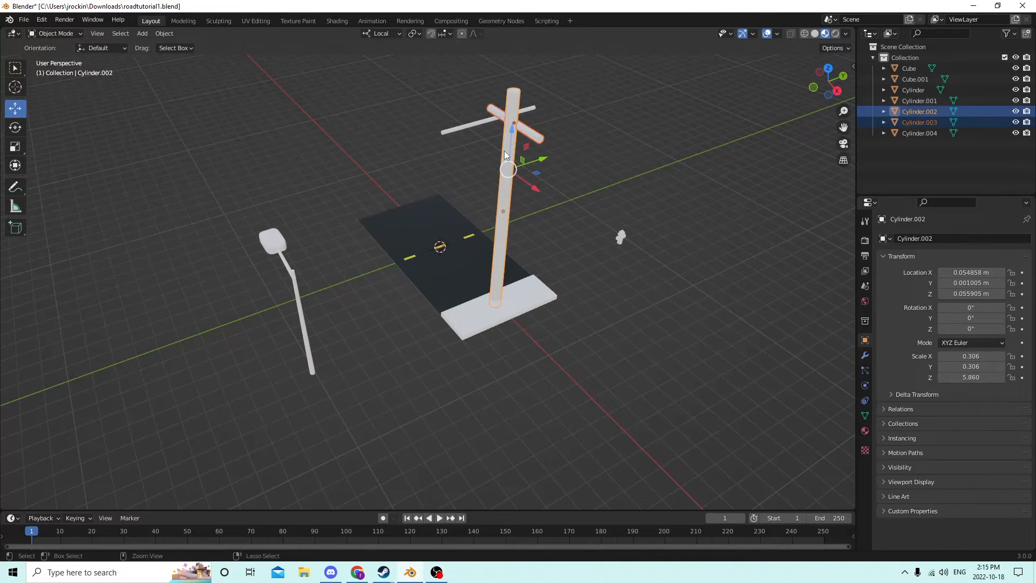
middle_drag(501, 149, 451, 156)
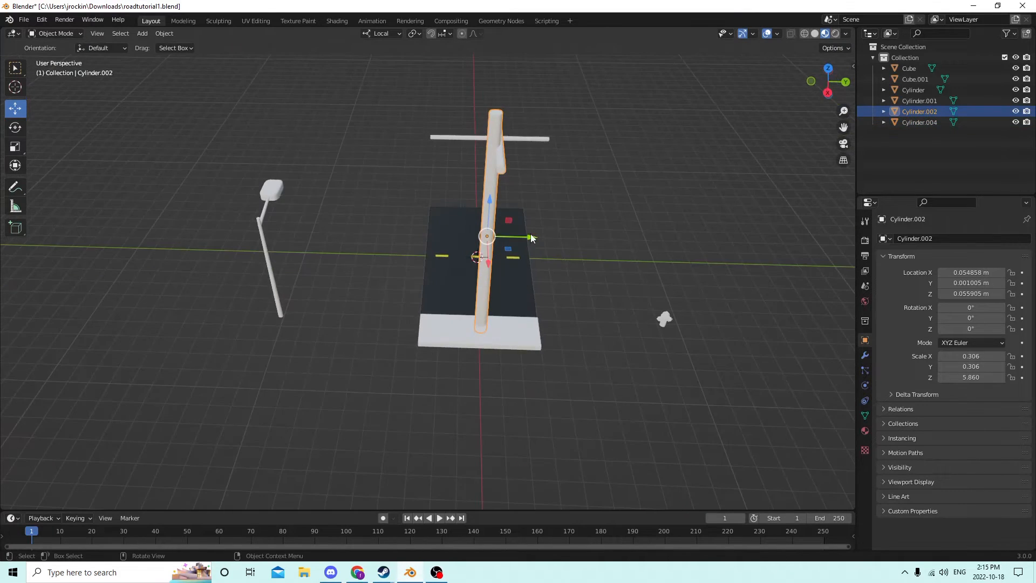
- Move the joined pole along Y away from the sidewalk, to about Y 0.108 m
drag(532, 238, 748, 234)
middle_drag(748, 235, 723, 193)
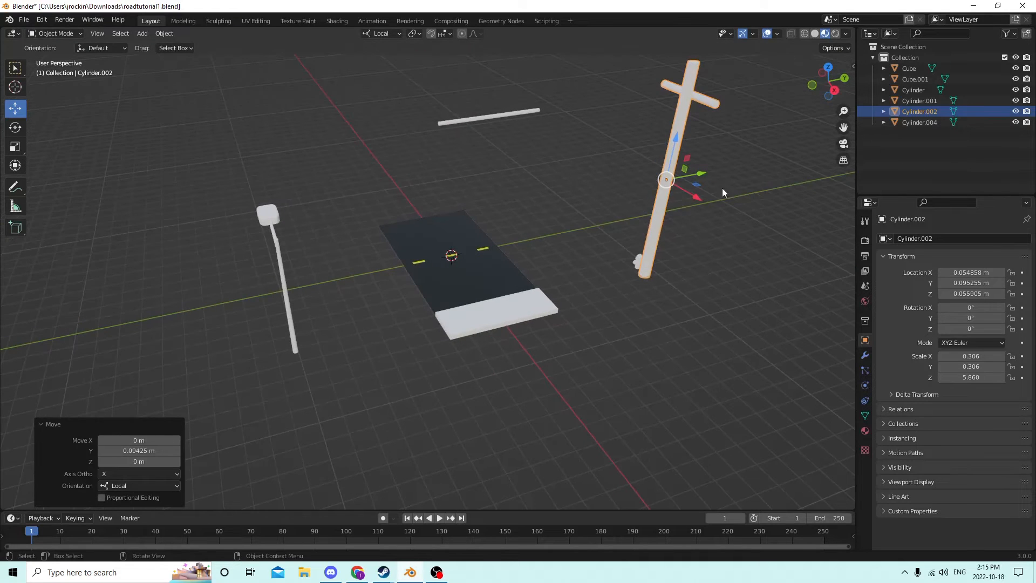
drag(697, 172, 721, 173)
middle_drag(720, 174, 624, 176)
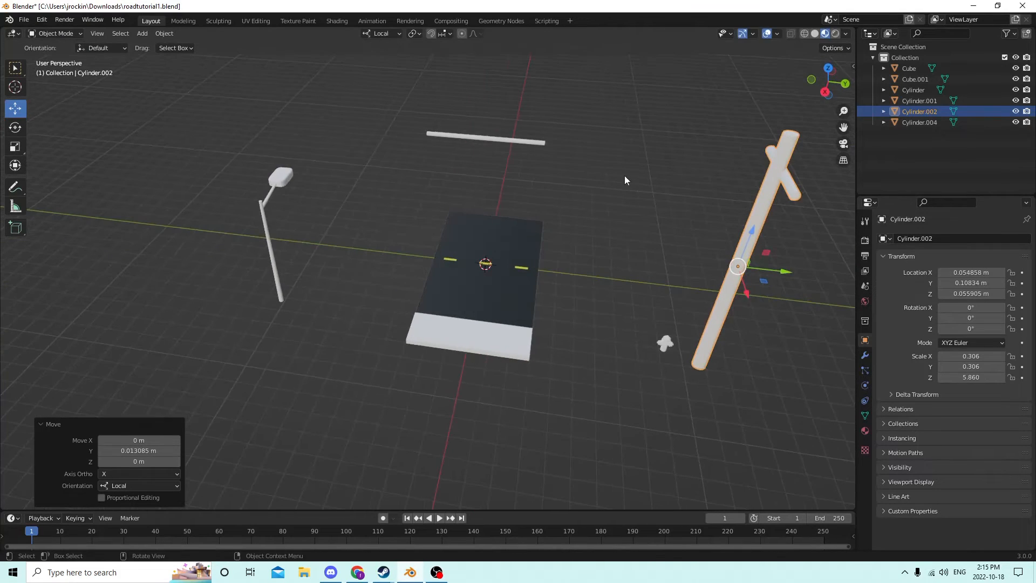
- Stretch the overhead wire along its length to a local Z scale of about 11.413, reaching the pole's crossarm
click(524, 143)
middle_drag(529, 143, 271, 96)
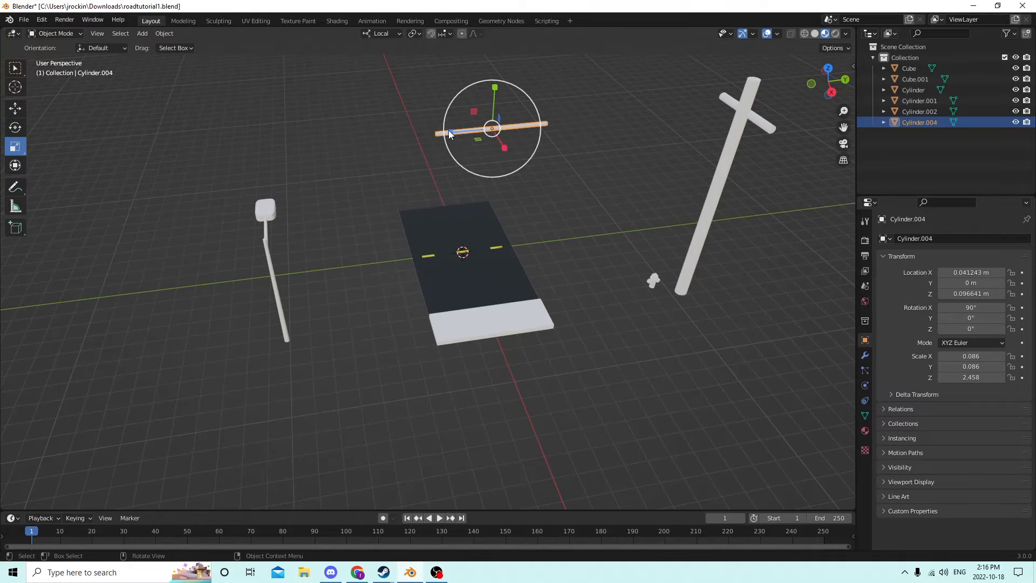
drag(450, 133, 360, 130)
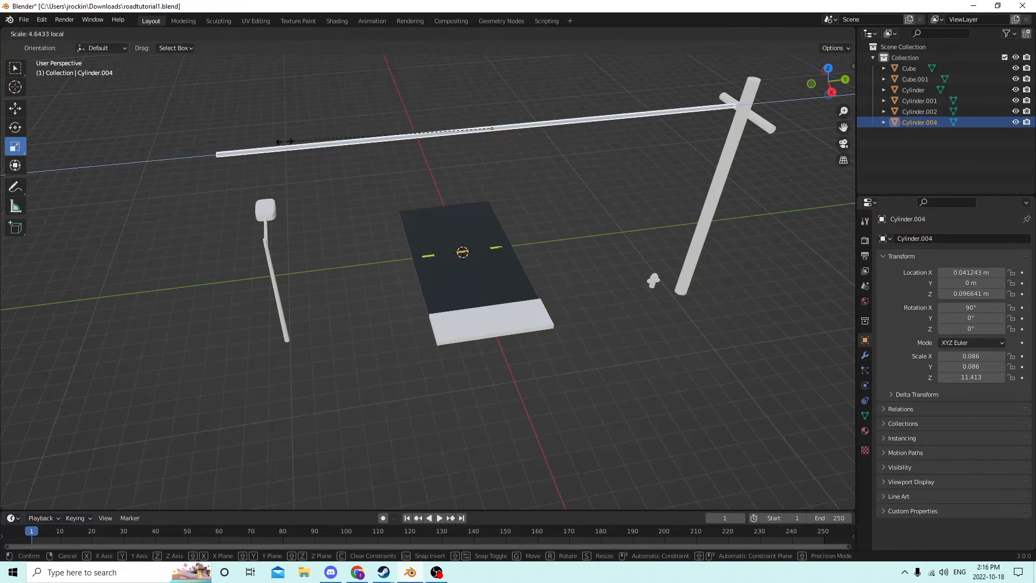
drag(284, 141, 284, 141)
- Duplicate the wire and move the copy along X to the crossarm's outer end, at about X 0.068 m
middle_drag(285, 141, 443, 155)
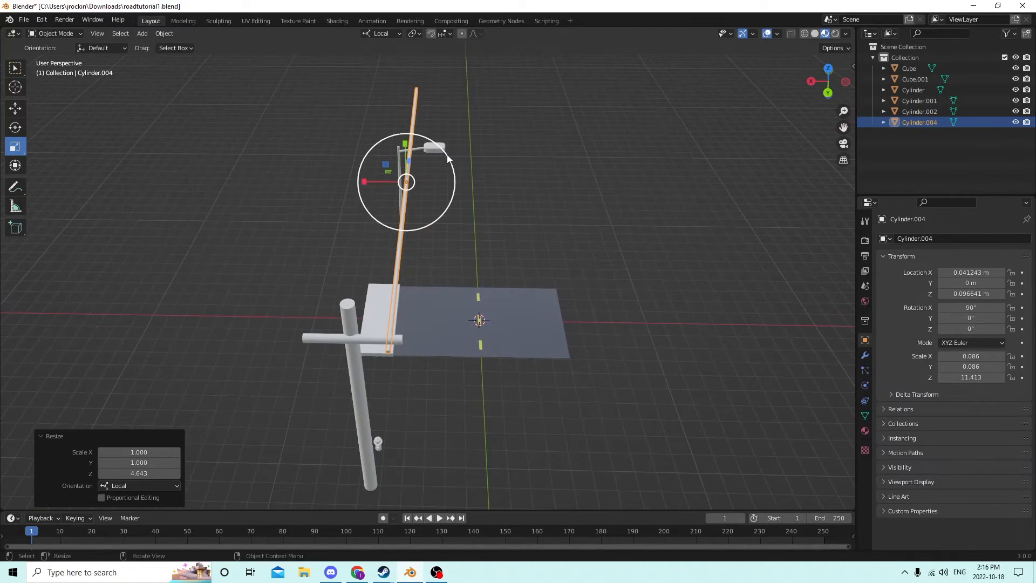
key(shift+d)
key(Escape)
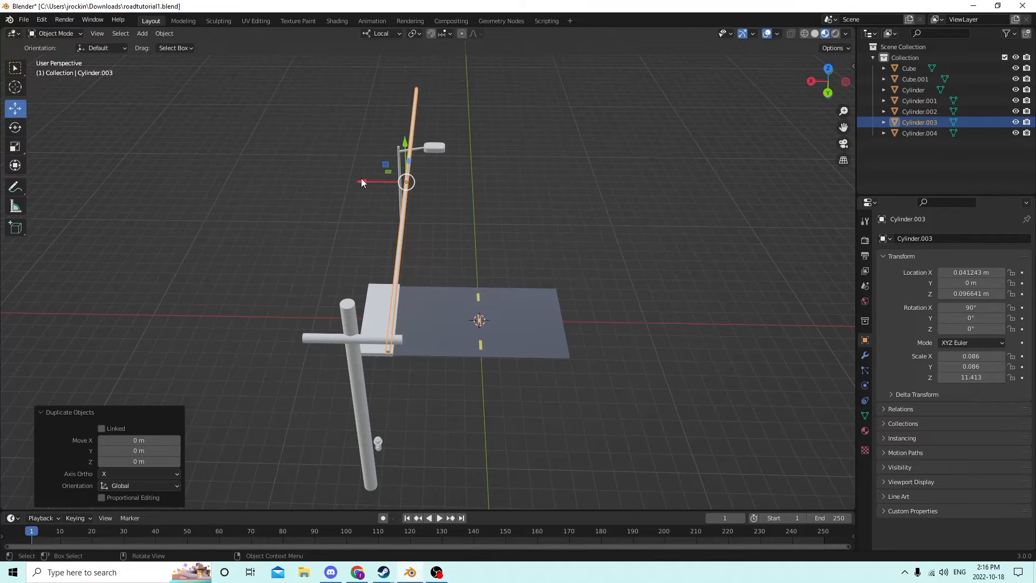
drag(361, 181, 306, 175)
middle_drag(305, 175, 700, 172)
click(770, 203)
middle_drag(770, 203, 641, 164)
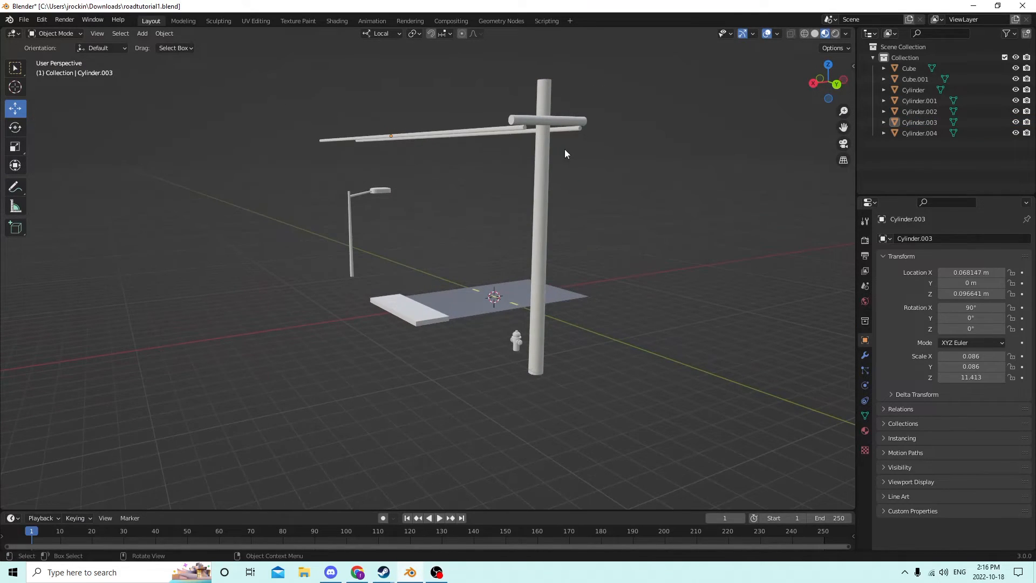
- Add one centred loop cut across the duplicated wire and lower that loop slightly so the wire sags in the middle
middle_drag(529, 148, 225, 122)
key(Tab)
middle_drag(296, 121, 585, 110)
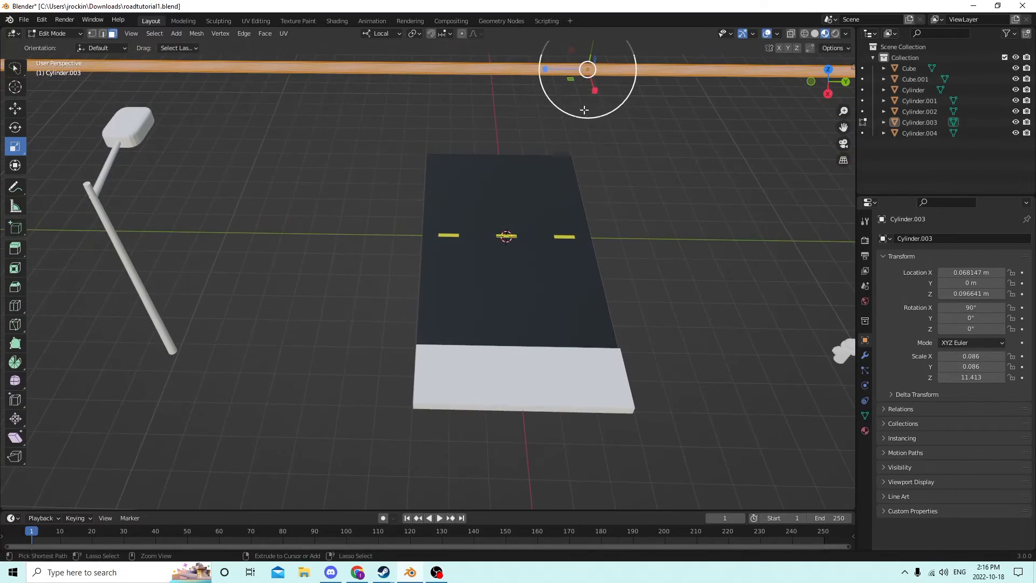
click(597, 68)
click(583, 90)
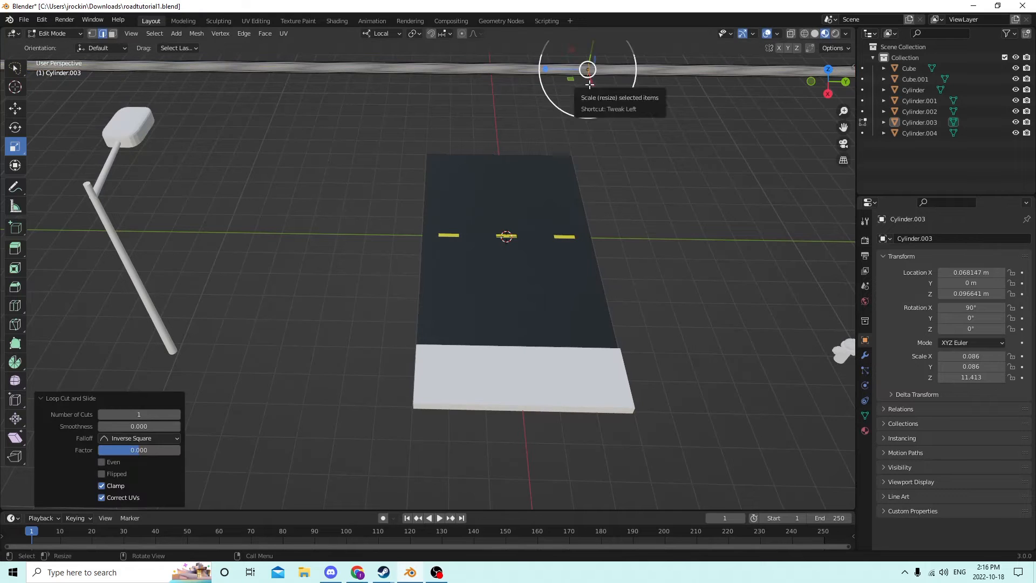
mouse_move(568, 88)
middle_down()
mouse_move(537, 116)
mouse_move(549, 93)
middle_up()
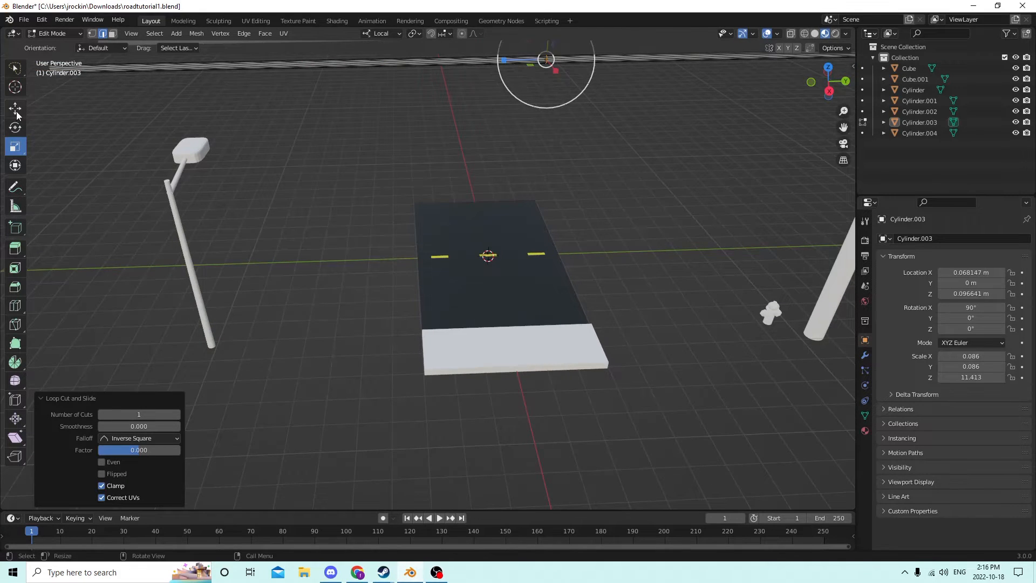
middle_drag(325, 142, 411, 105)
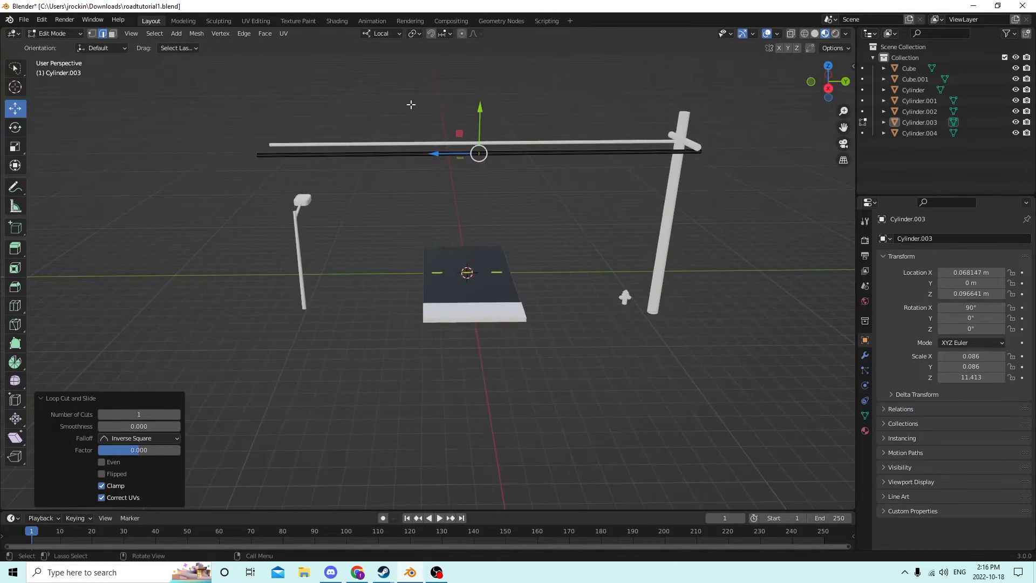
drag(480, 103, 478, 117)
middle_drag(478, 117, 471, 183)
key(Tab)
- Replace the straight wire with a duplicate of the sagging wire, placed at the crossarm's road-side end at about X 0.0374 m
click(472, 182)
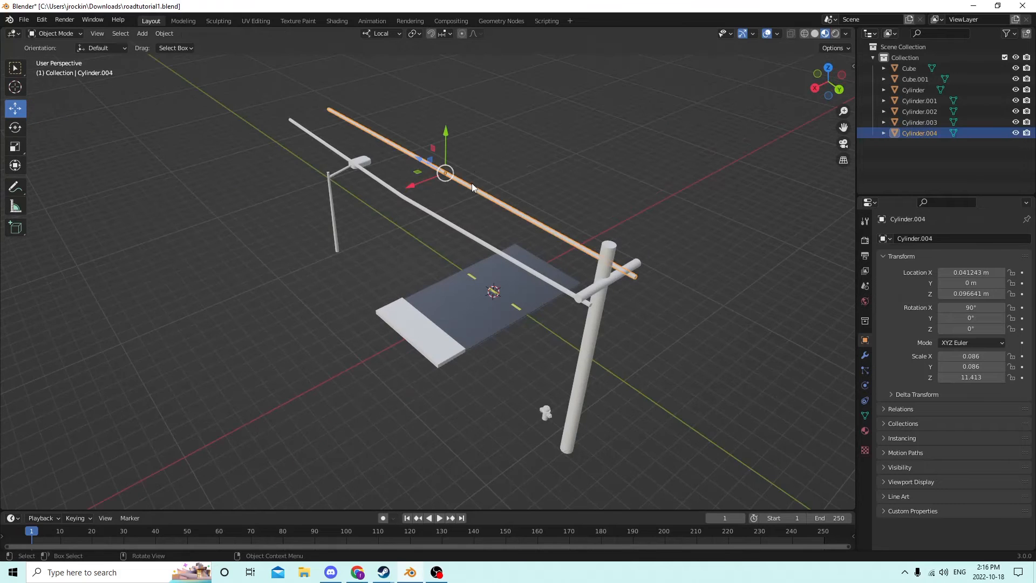
key(Delete)
click(411, 202)
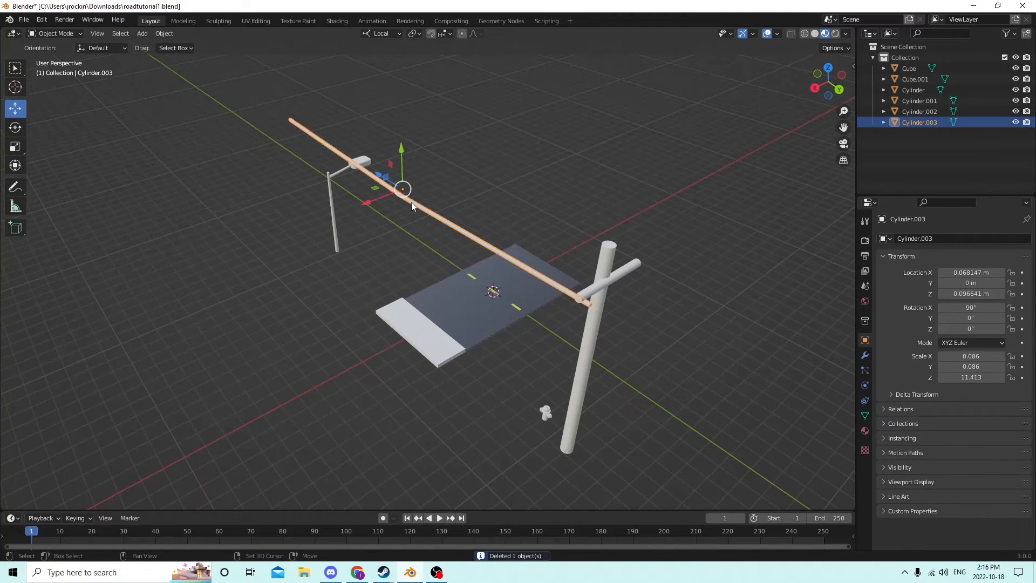
key(shift+d)
right_click(471, 191)
middle_drag(367, 186, 335, 184)
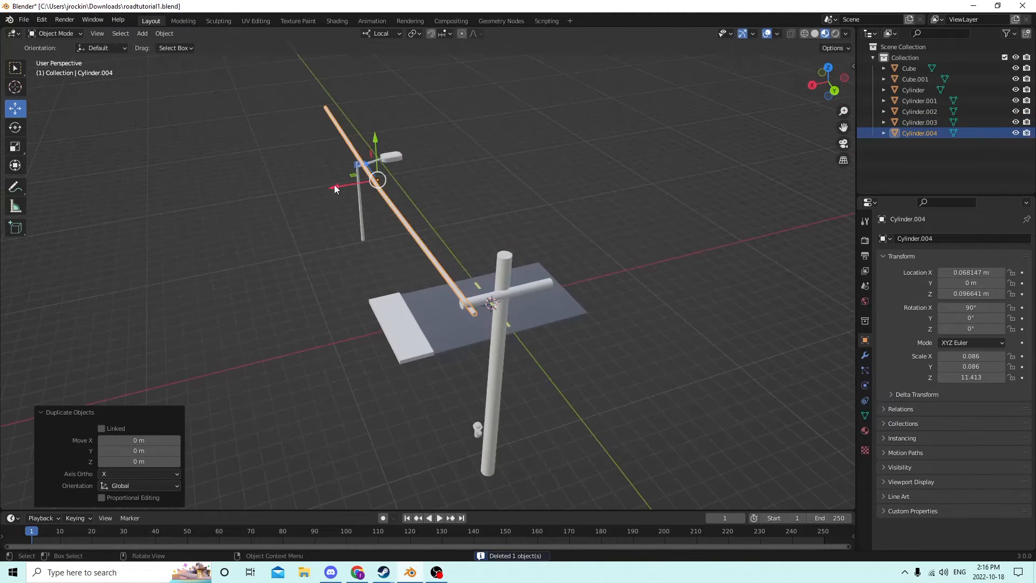
drag(345, 184, 398, 179)
middle_drag(397, 179, 601, 161)
middle_drag(595, 169, 595, 253)
- Add a cube, move it along X onto the sidewalk at about X 0.058 m, and scale it uniformly to 0.520
scroll(648, 240, up, 3)
scroll(646, 225, up, 2)
scroll(521, 248, up, 4)
key(shift+a)
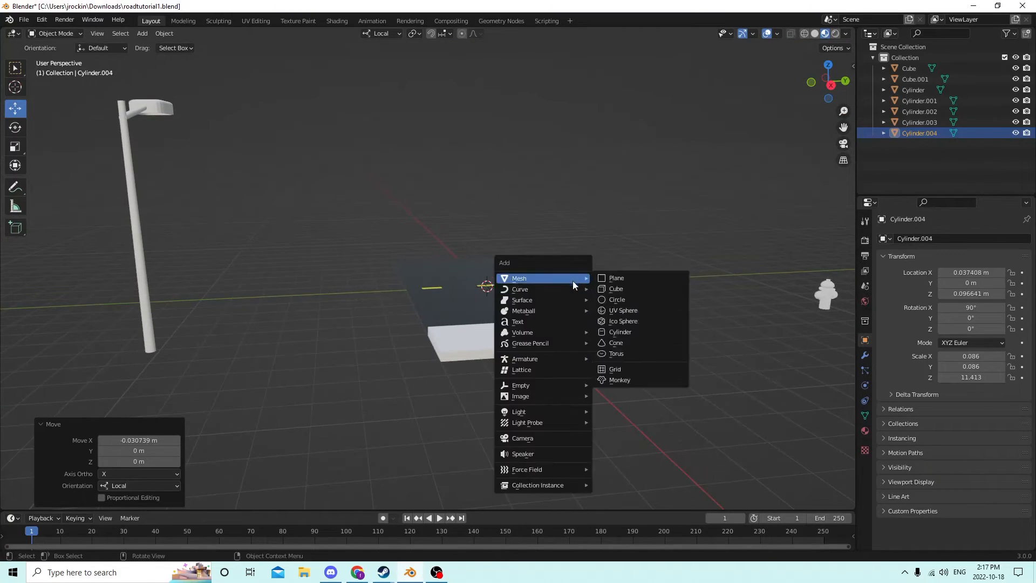
click(606, 291)
middle_drag(607, 291, 416, 264)
drag(500, 347, 284, 313)
middle_drag(284, 313, 450, 313)
key(s)
click(480, 304)
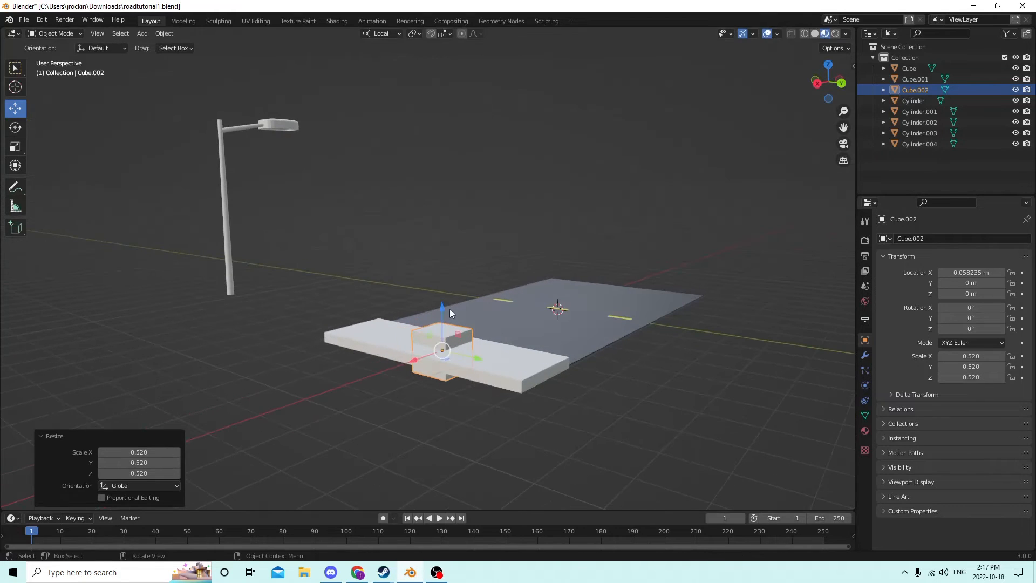
- Raise the cube above the sidewalk to about Z 0.009 m and shift it toward the road to about X 0.0548 m
drag(441, 306, 440, 275)
middle_drag(441, 275, 376, 279)
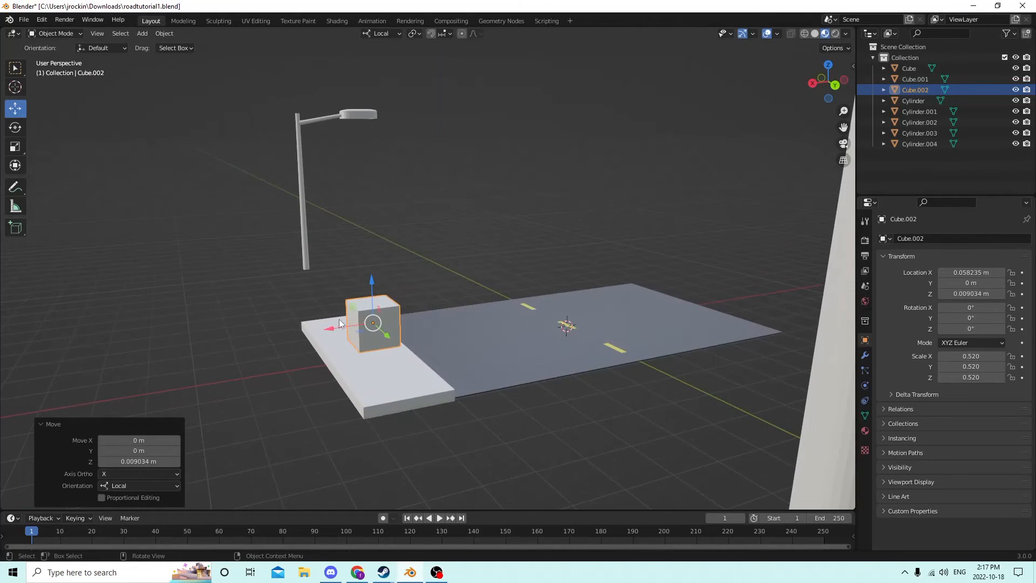
drag(340, 323, 344, 322)
middle_drag(194, 178, 186, 199)
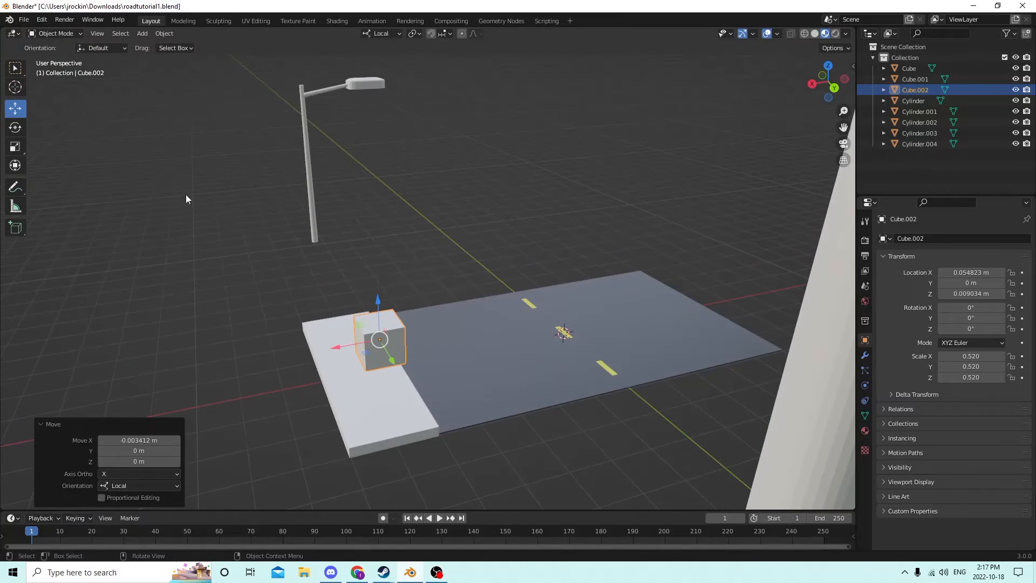
- Stretch the cube into a tall, wider box with a Z scale of about 1.231 and a Y scale of about 0.705
middle_drag(246, 144, 339, 180)
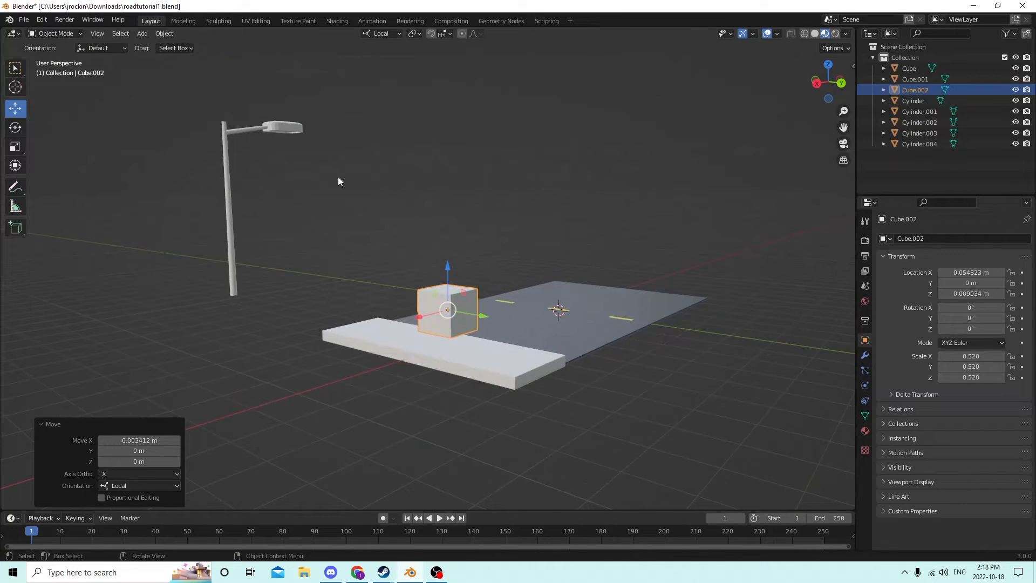
click(15, 148)
drag(449, 271, 467, 221)
middle_drag(466, 220, 575, 306)
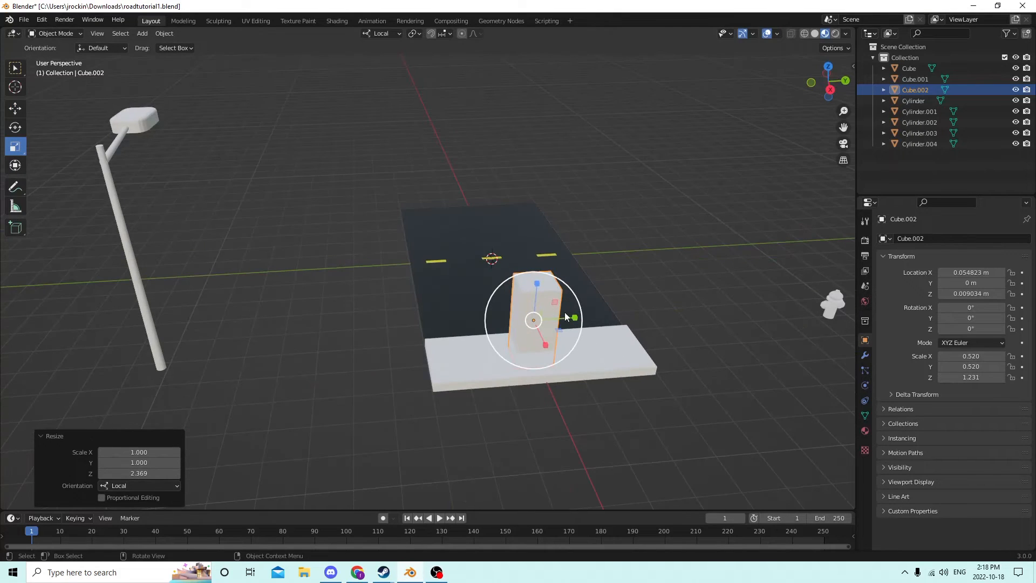
drag(575, 320, 590, 314)
middle_drag(590, 313, 433, 230)
- Raise the tall box clear of the sidewalk, to about Z 0.0167 m
click(15, 108)
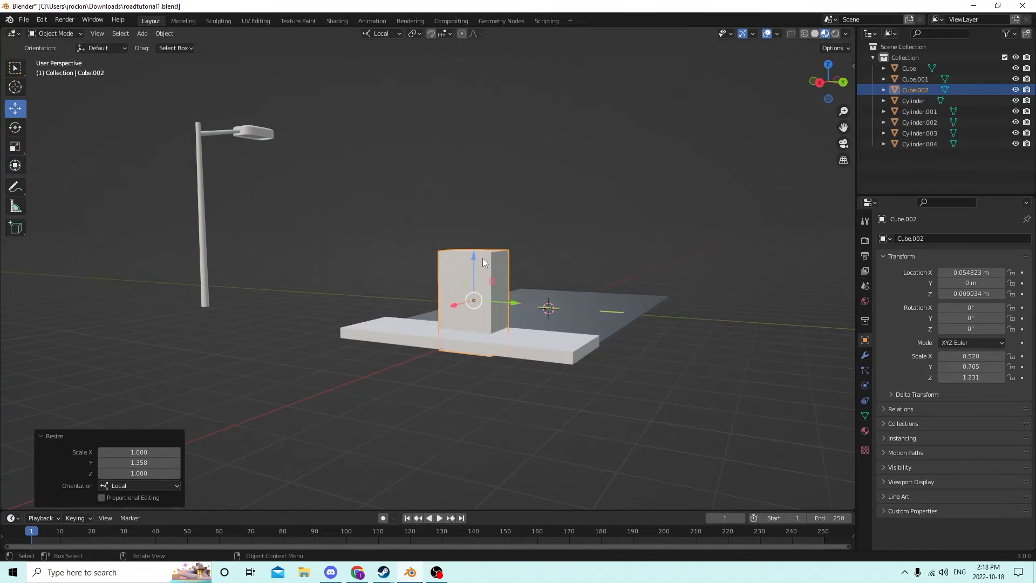
drag(473, 257, 468, 219)
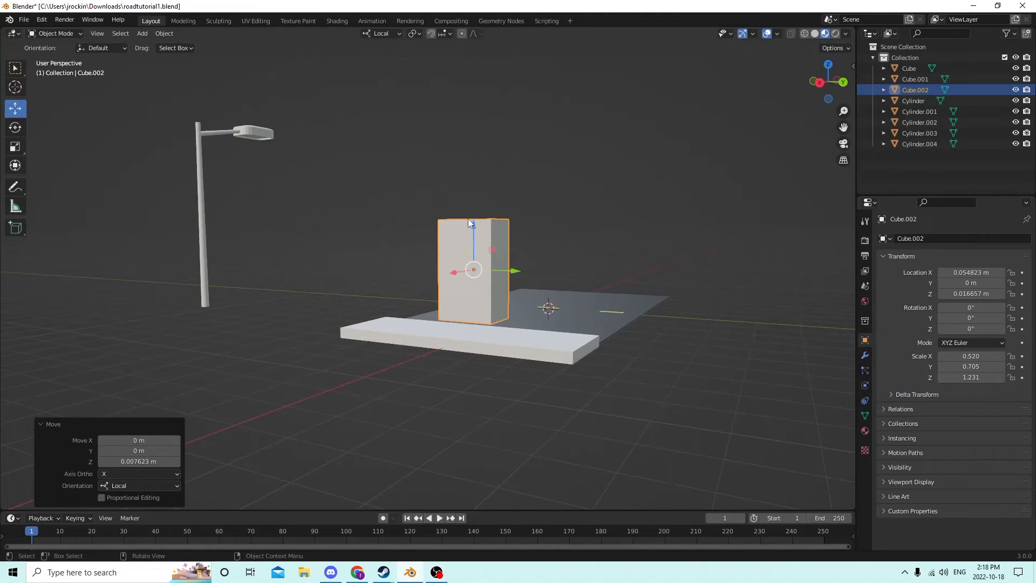
middle_drag(468, 218, 432, 234)
- Duplicate the box, lower the copy below the original, and shrink it uniformly by a factor of about 0.295 as a leg
key(shift+d)
key(Escape)
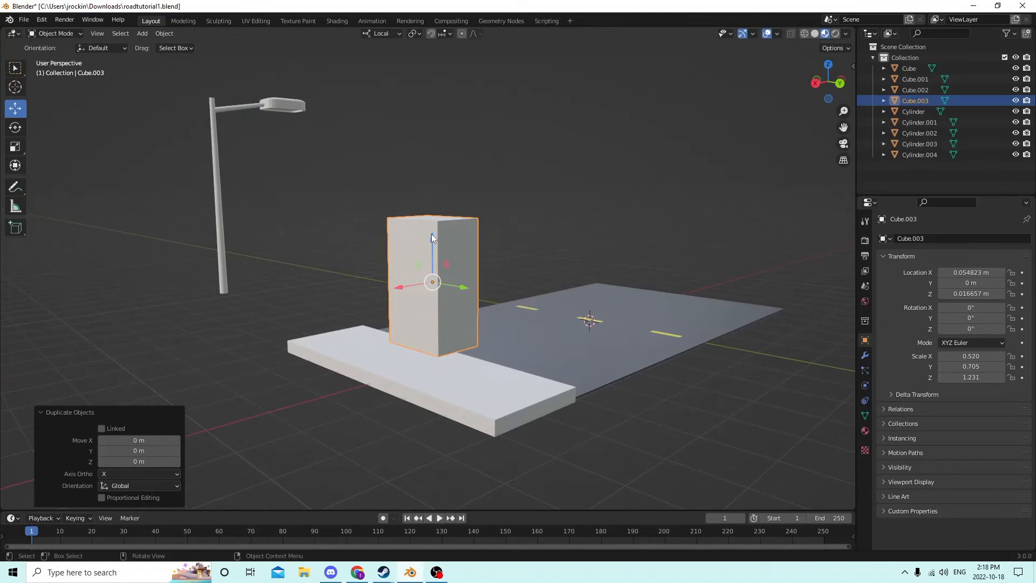
drag(431, 234, 442, 319)
middle_drag(442, 319, 525, 315)
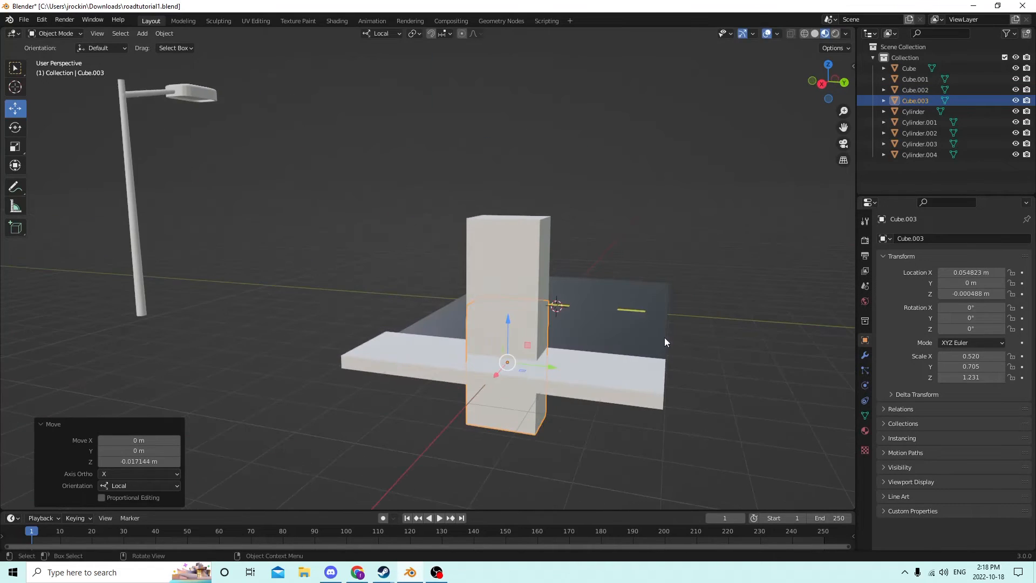
key(s)
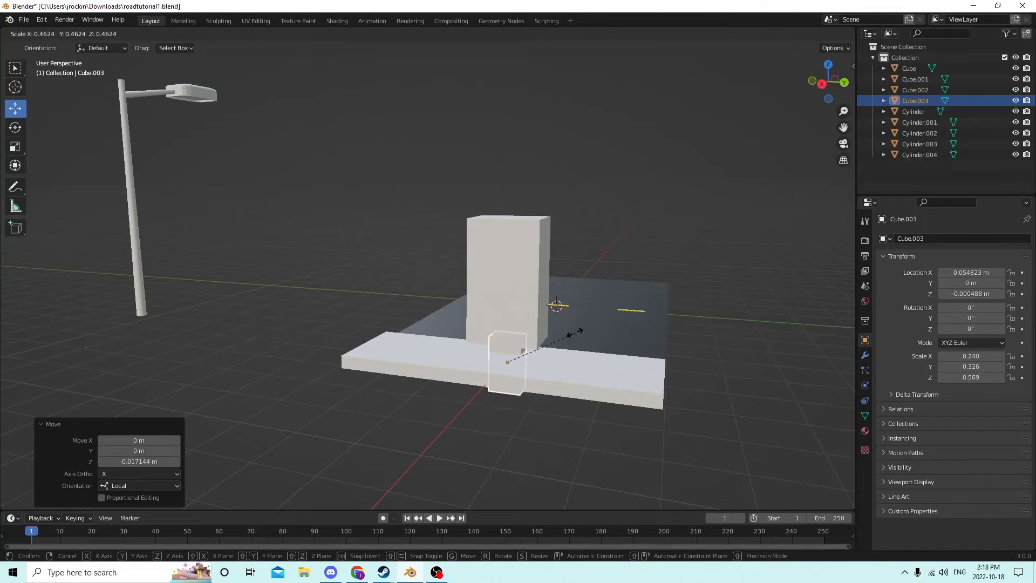
click(545, 333)
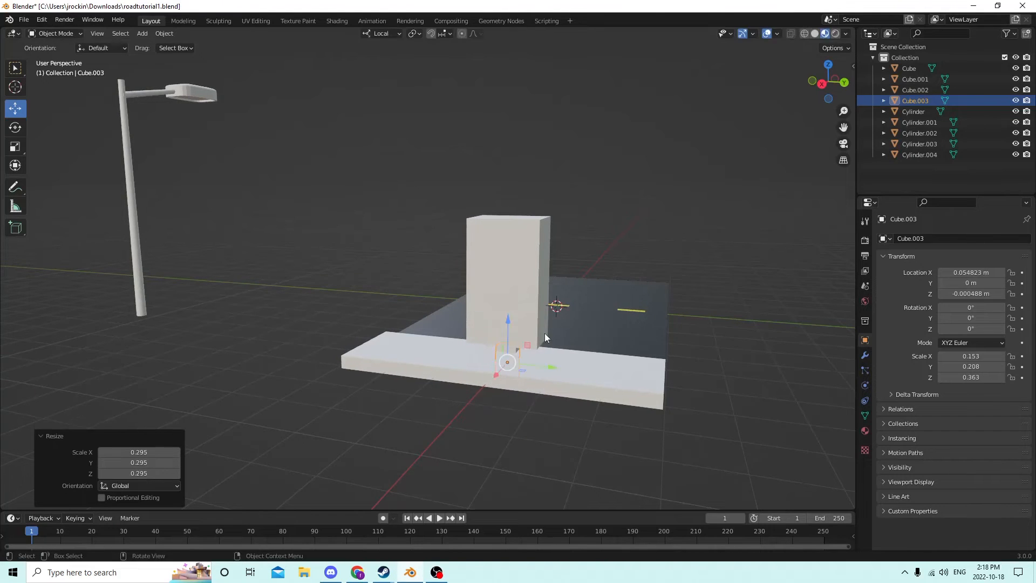
- Position the small leg block under one side of the box, at about Y 0.007 m and Z 0.0023 m
middle_drag(545, 333, 582, 310)
drag(549, 306, 548, 284)
drag(593, 332, 609, 330)
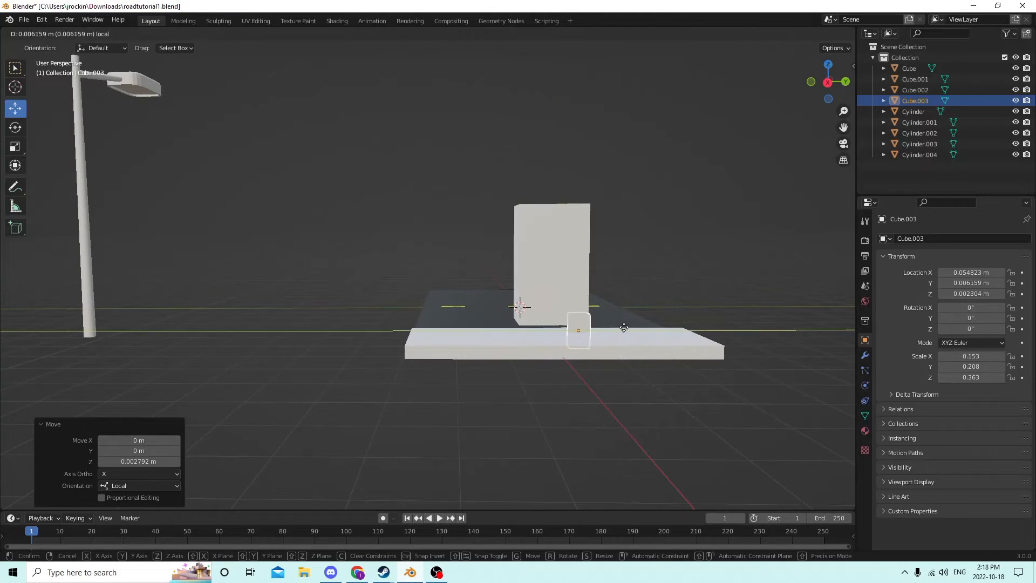
middle_drag(609, 331, 265, 345)
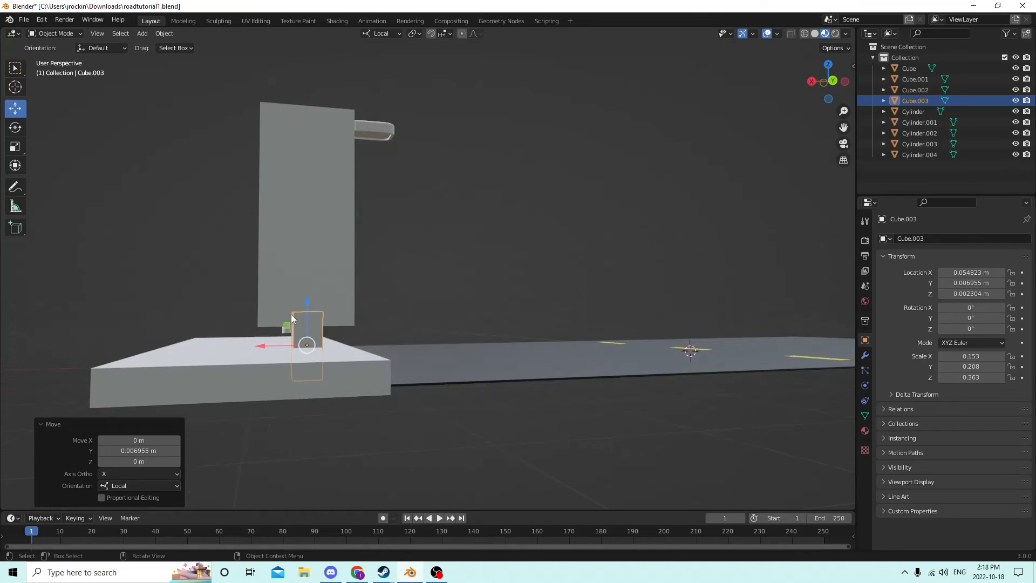
- Select the box and its leg together and raise both by about 0.020 m along Z
shift+click(298, 258)
shift+click(302, 326)
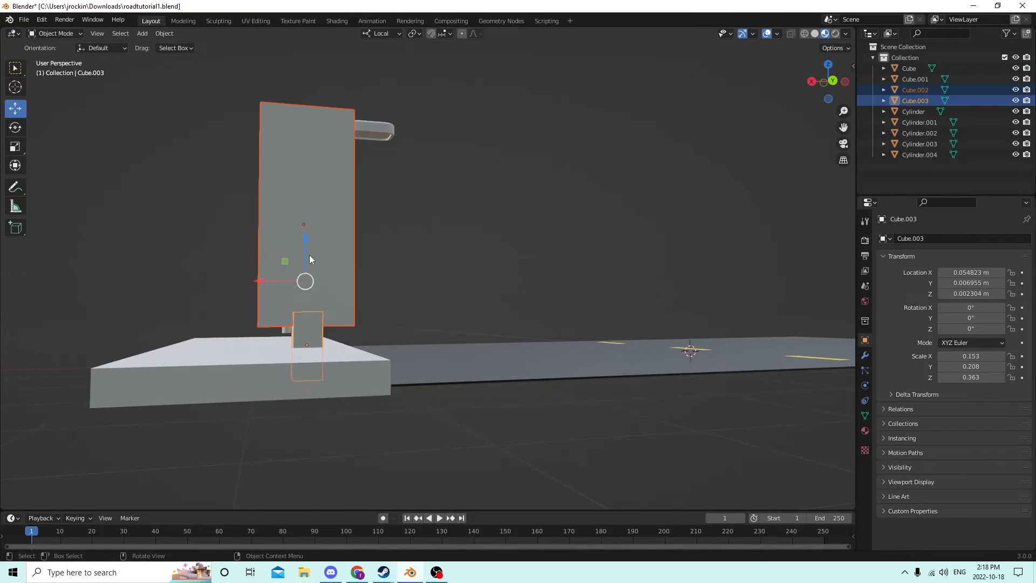
scroll(310, 255, down, 2)
middle_drag(310, 255, 439, 306)
drag(493, 297, 510, 177)
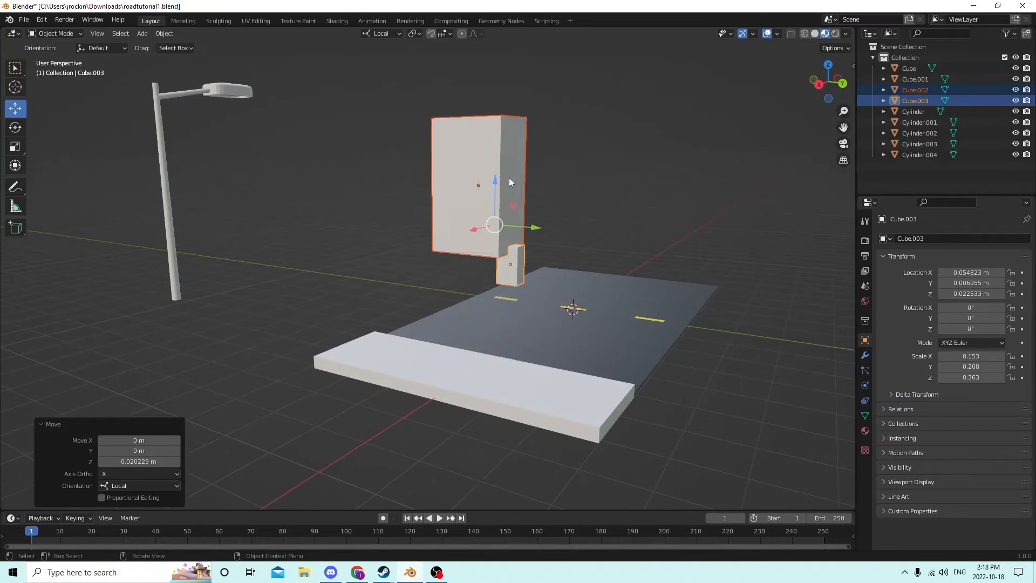
middle_drag(510, 177, 665, 223)
- Shrink the leg to about 0.088 × 0.119 × 0.208 scale and place it under the box's road-side corner, at about X 0.0506 m, Y 0.0057 m
click(525, 191)
key(s)
click(623, 221)
drag(659, 204, 624, 206)
middle_drag(623, 206, 331, 225)
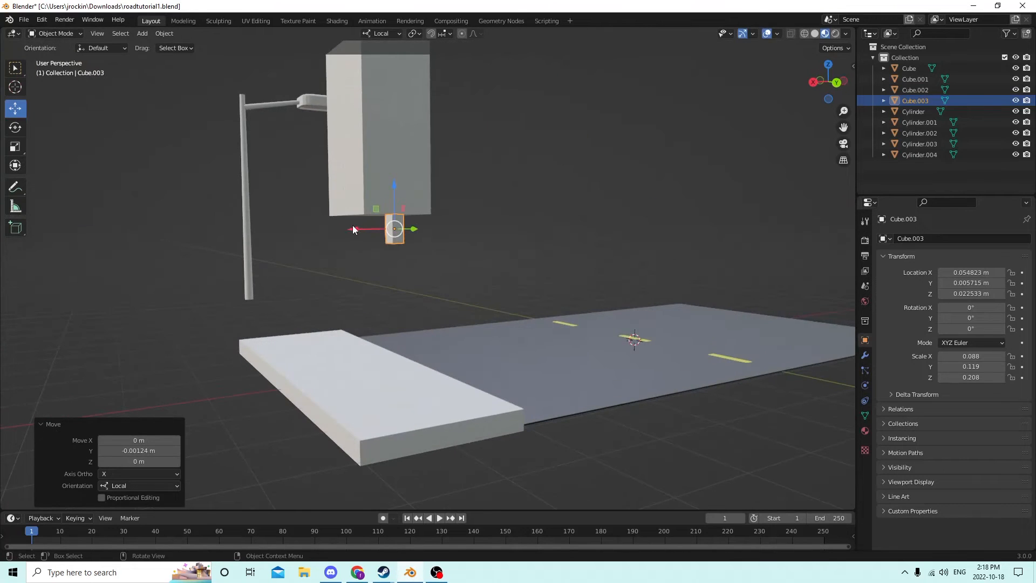
drag(353, 229, 375, 222)
middle_drag(375, 222, 345, 225)
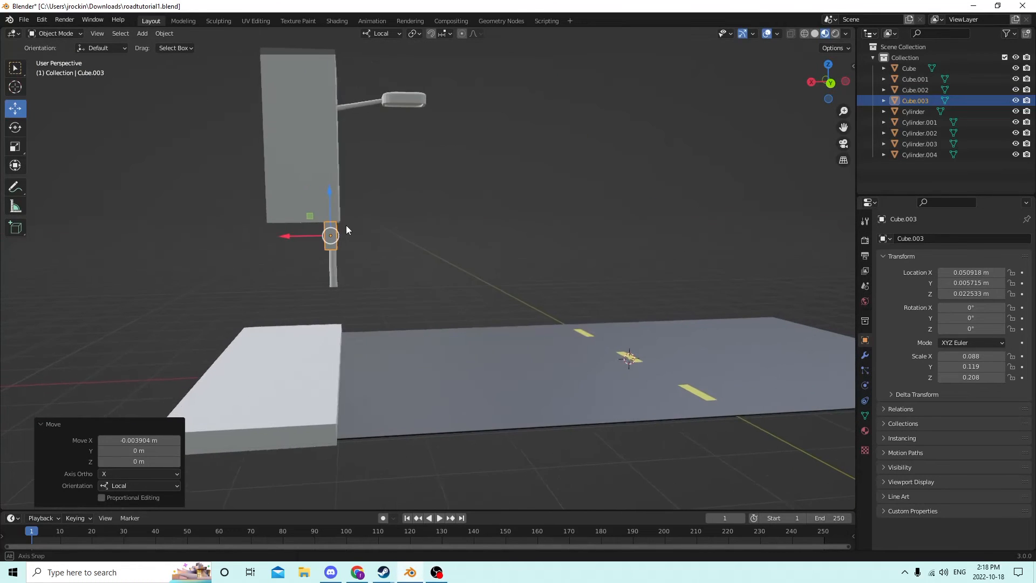
drag(286, 234, 292, 234)
middle_drag(291, 234, 417, 243)
- Duplicate the leg and move the copy along X to the box's outer corner, at about X 0.0589 m
key(shift+d)
right_click(497, 219)
drag(363, 323, 287, 323)
click(283, 323)
- Duplicate the outer leg and mirror the copy to the box's opposite side by setting its Y location to -0.005715 m
middle_drag(284, 323, 540, 332)
key(shift+d)
right_click(681, 286)
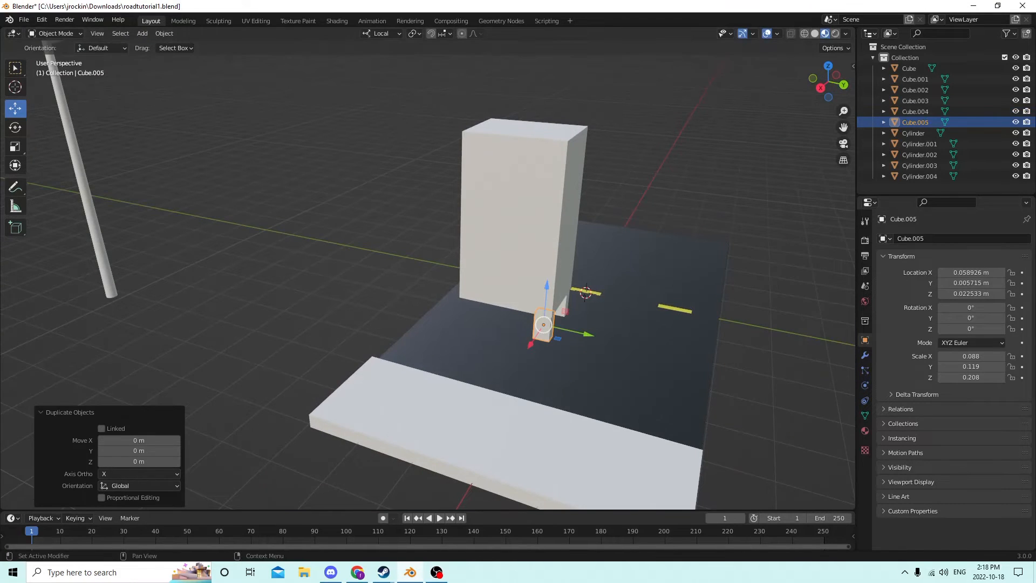
click(951, 285)
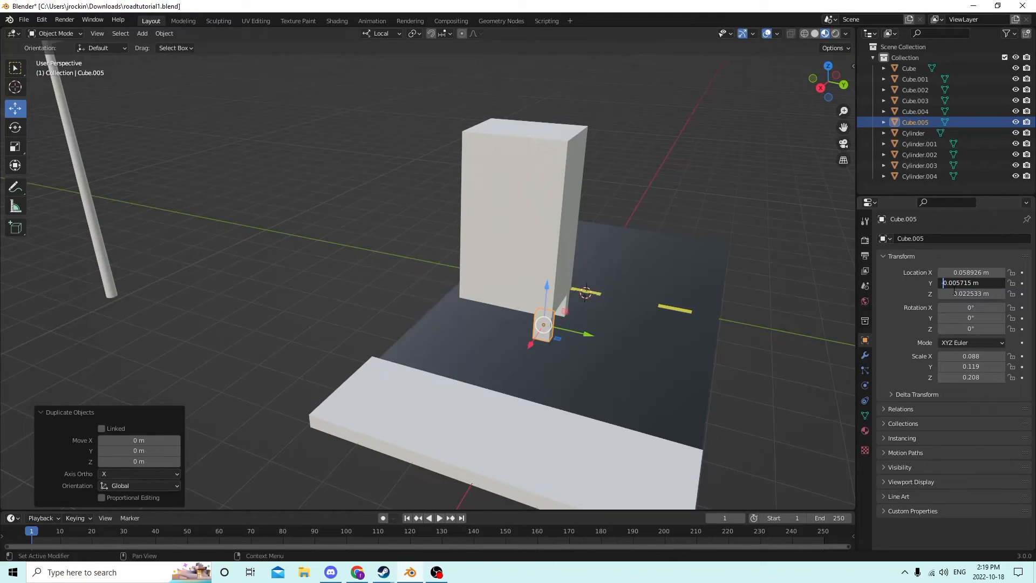
text(-)
key(Return)
middle_drag(756, 237, 550, 289)
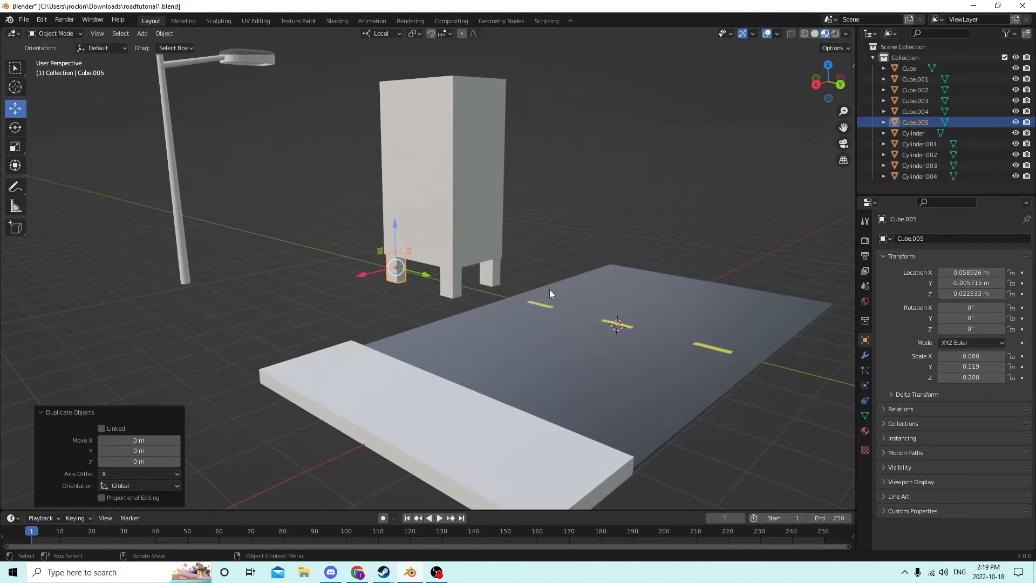
- Duplicate the road-side leg and set the copy's Y location to -0.005715 m to complete the four legs
click(494, 271)
key(shift+d)
right_click(677, 270)
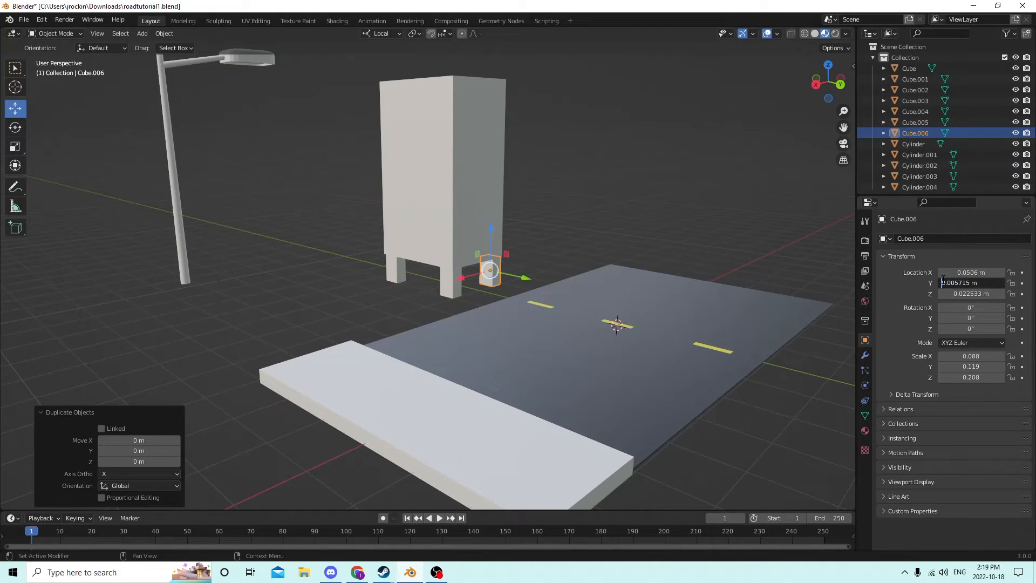
text(-)
key(Return)
middle_drag(661, 231, 693, 225)
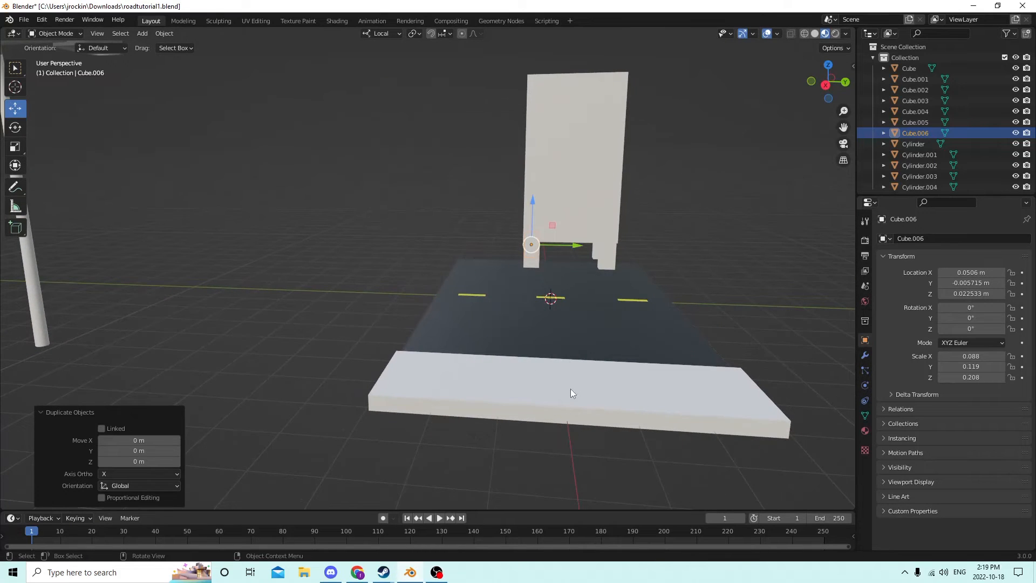
- Duplicate the tall box and flatten the copy to about 0.579 Z scale
middle_drag(571, 388, 627, 384)
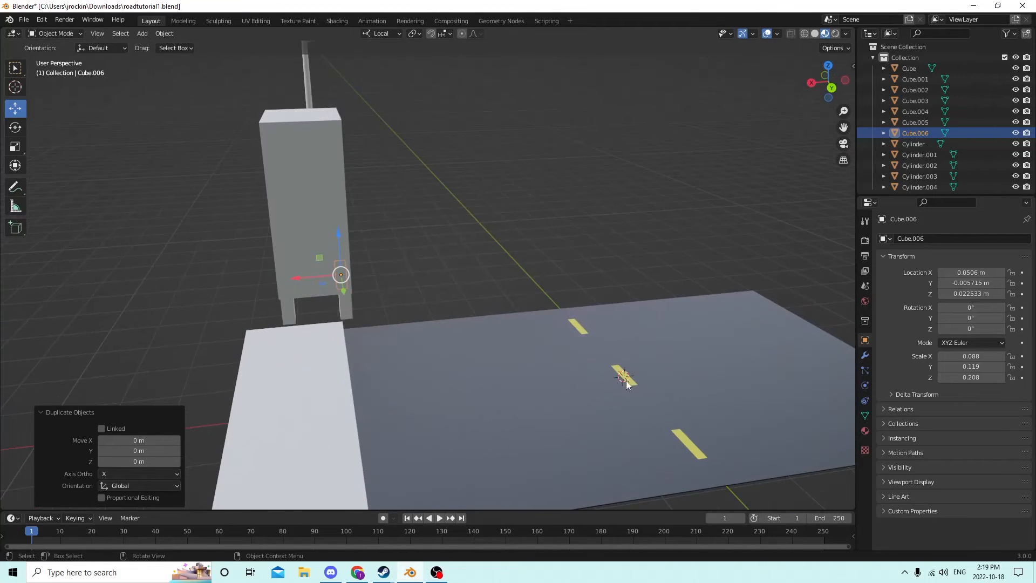
middle_drag(524, 336, 580, 365)
click(481, 216)
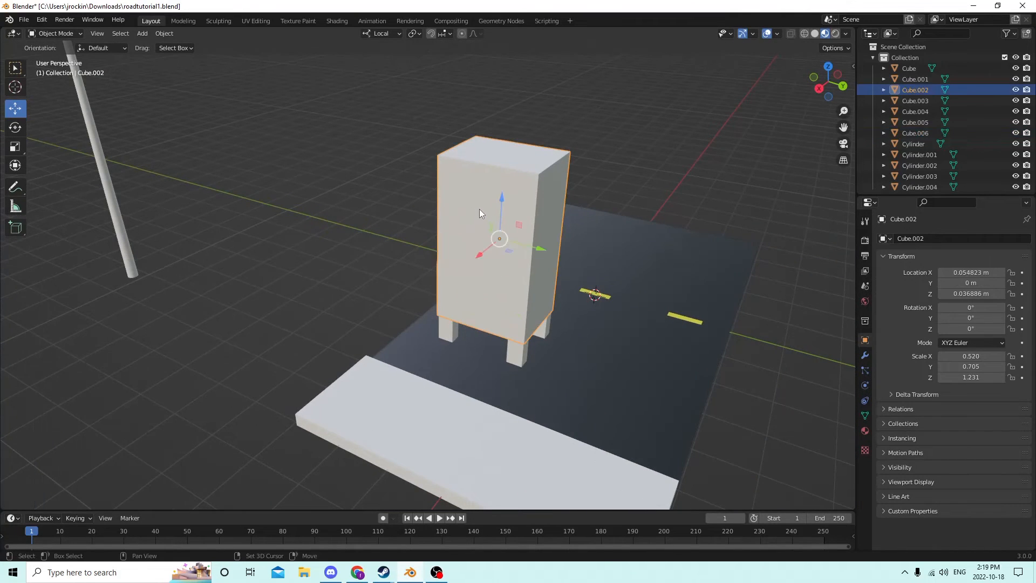
key(shift+d)
right_click(589, 165)
middle_drag(567, 166, 454, 208)
middle_drag(762, 216, 115, 86)
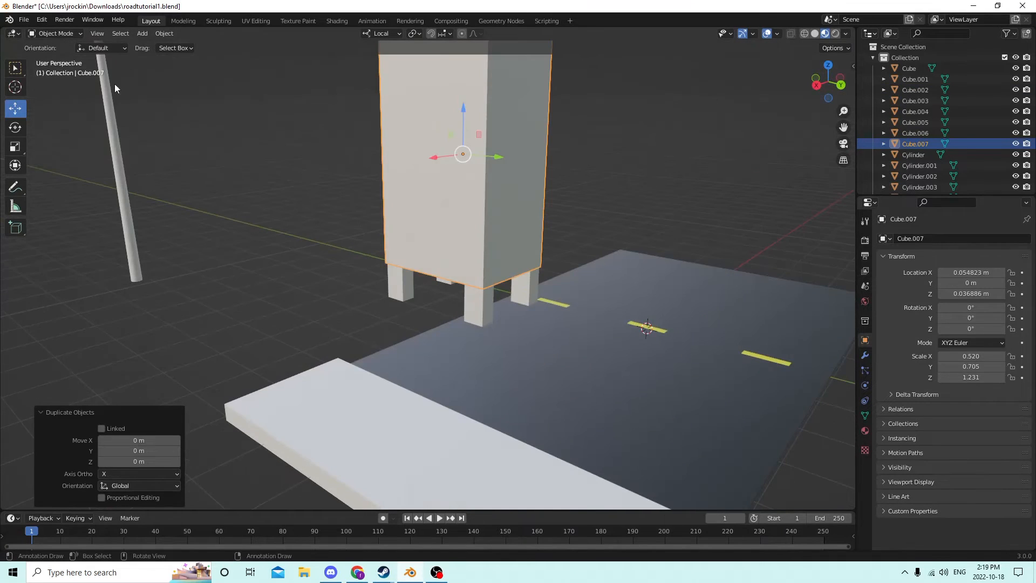
click(21, 147)
drag(462, 110, 462, 133)
middle_drag(461, 132, 456, 136)
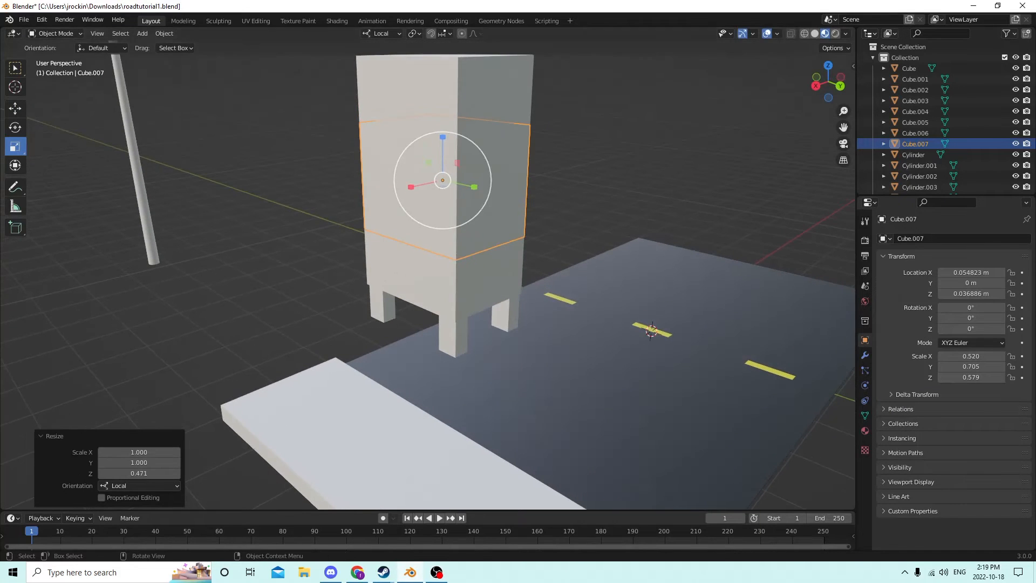
- Raise the shortened copy to about Z 0.0429 m and shift it out of the box's front to about X 0.0558 m
click(16, 108)
middle_drag(122, 115, 398, 157)
drag(527, 144, 536, 79)
middle_drag(536, 79, 465, 134)
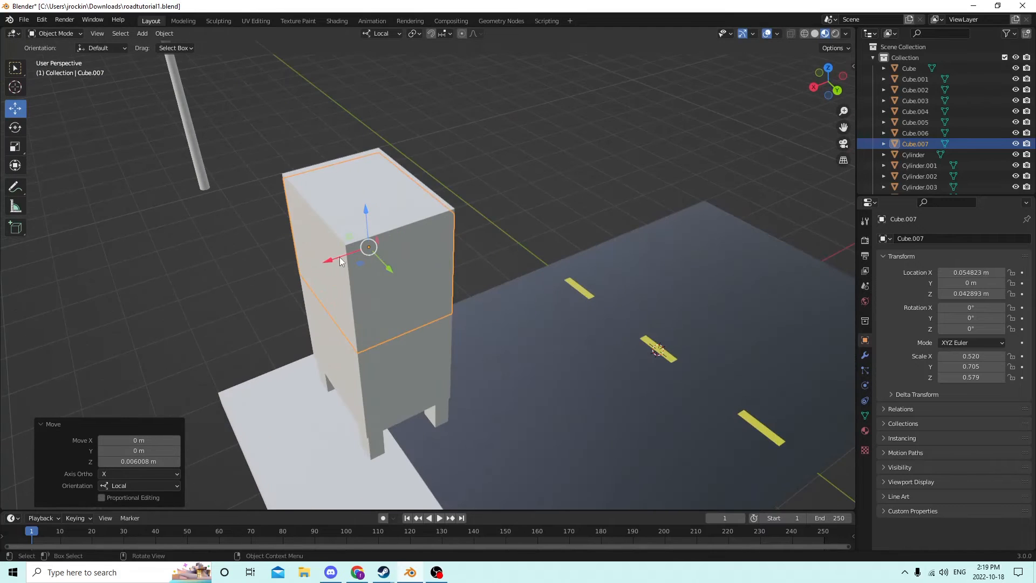
mouse_move(335, 260)
mouse_down()
mouse_move(323, 261)
mouse_move(337, 260)
mouse_up()
middle_drag(337, 260, 488, 222)
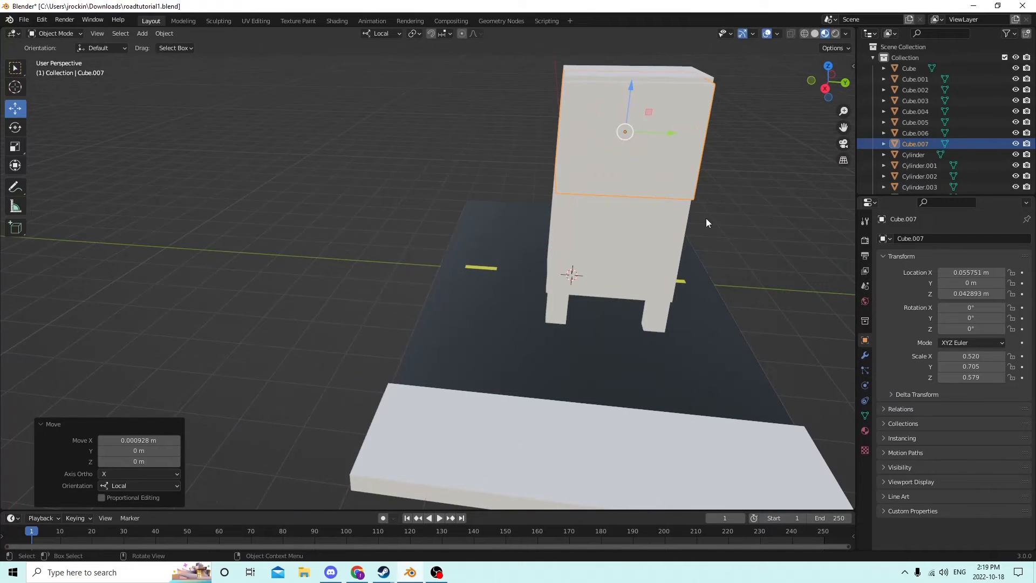
- Scale the copy uniformly by about 0.882 and lower it slightly to about Z 0.0427 m
key(s)
click(694, 209)
middle_drag(694, 210, 599, 221)
middle_drag(509, 191, 469, 112)
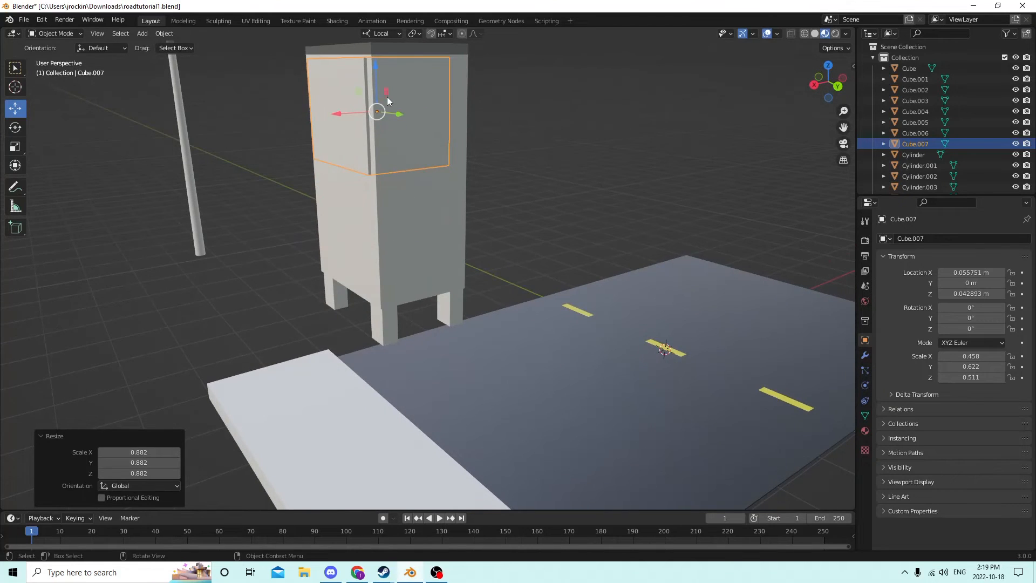
scroll(386, 96, down, 5)
scroll(397, 128, up, 3)
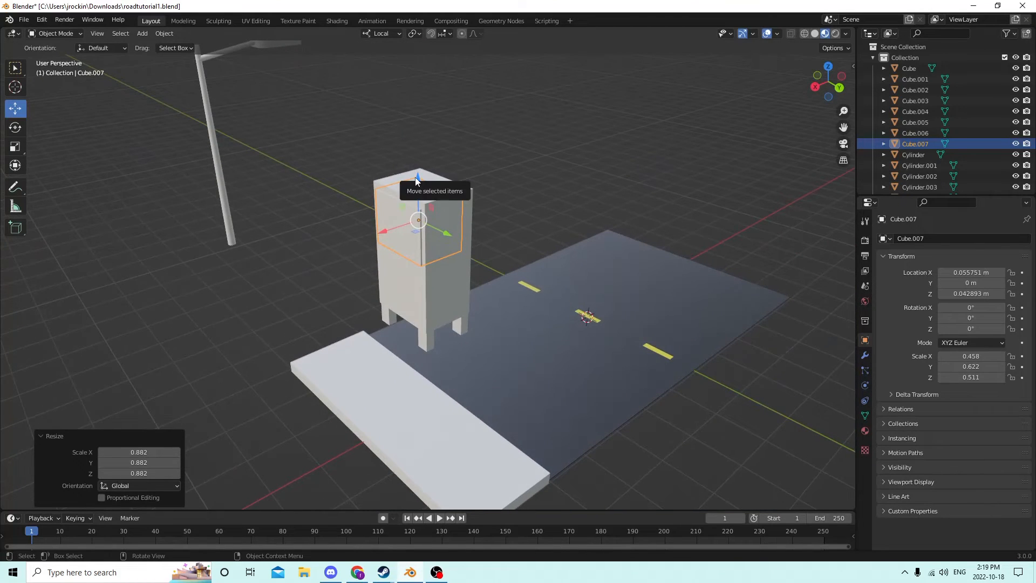
drag(416, 177, 415, 180)
middle_drag(416, 180, 409, 174)
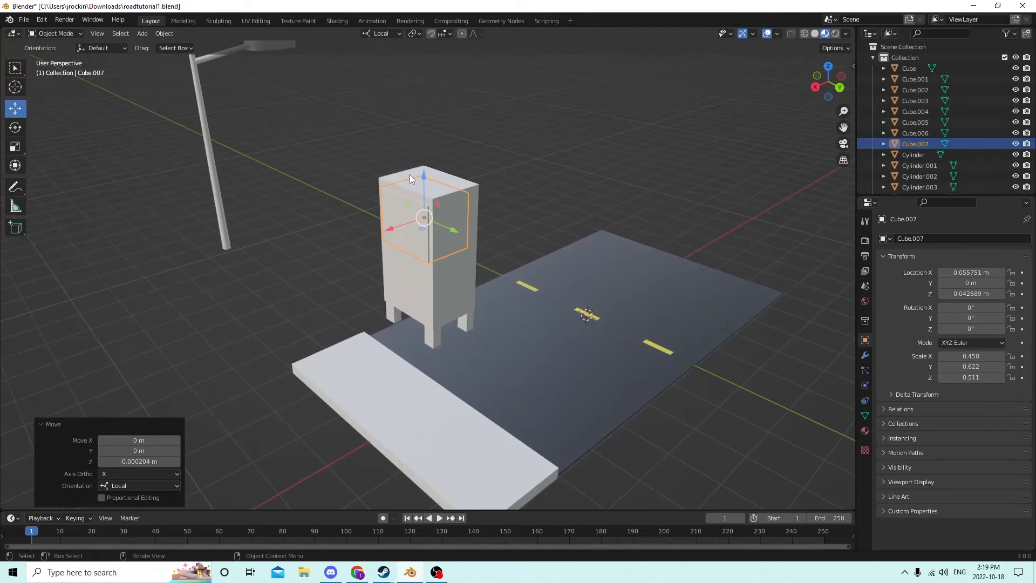
scroll(410, 173, up, 3)
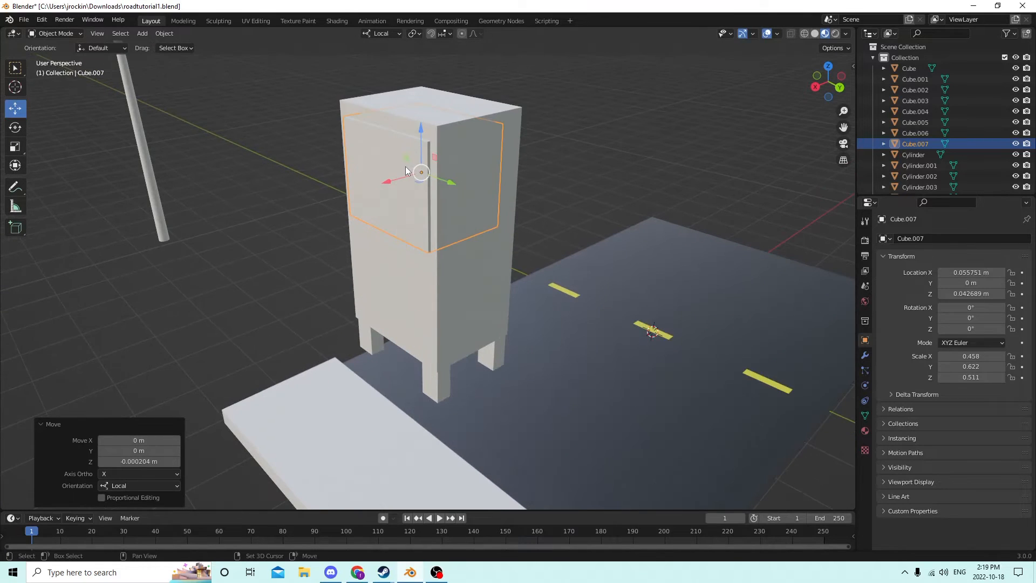
- Duplicate the inset block and move the copy out in front of the tall box, to about X 0.0743 m
key(shift+d)
right_click(452, 128)
middle_drag(452, 128, 426, 155)
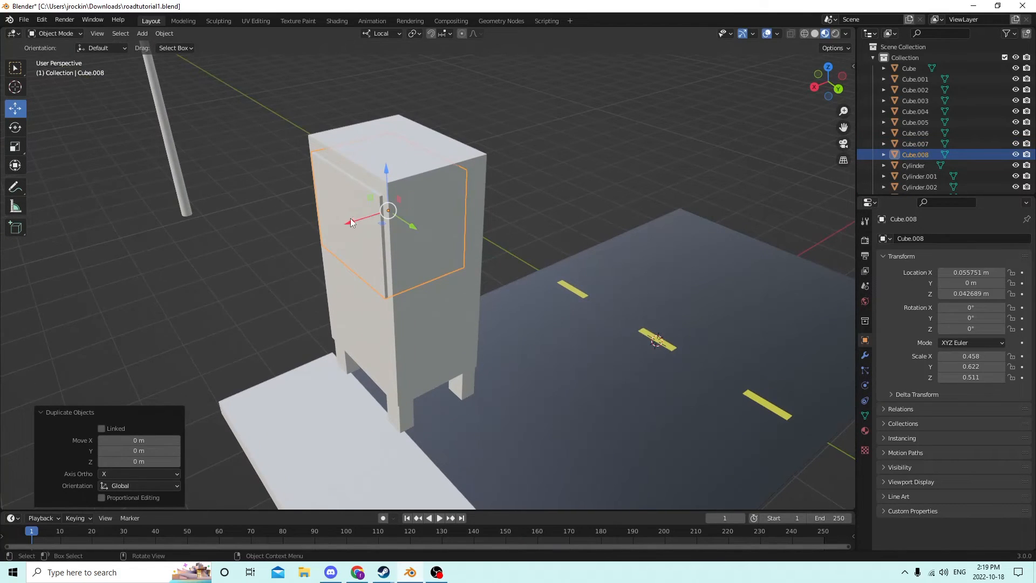
drag(350, 223, 174, 256)
middle_drag(438, 176, 463, 141)
- Subtract the inset block from the tall box with a Bool Tool difference to cut an opening in its upper front
click(491, 142)
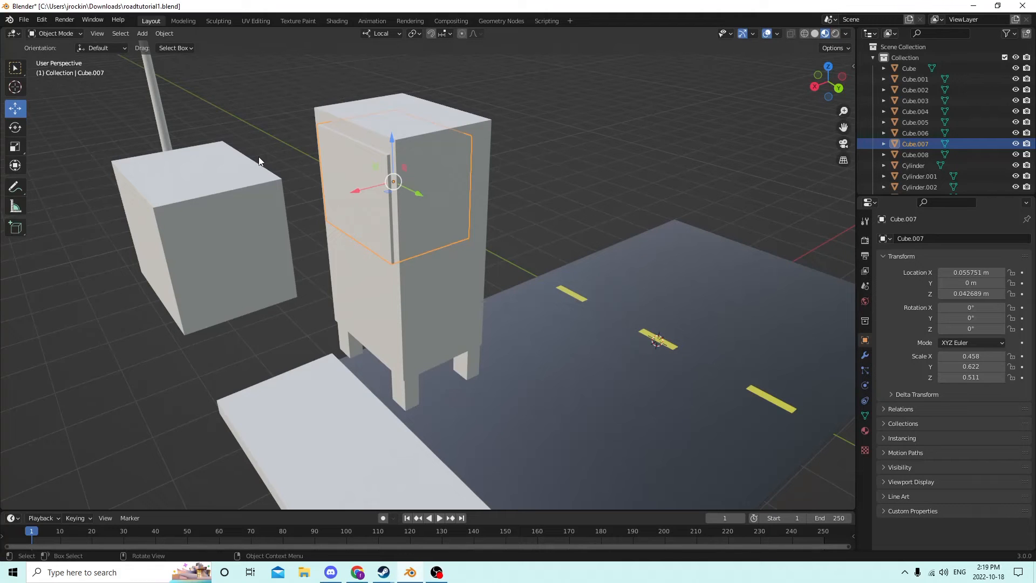
shift+click(426, 122)
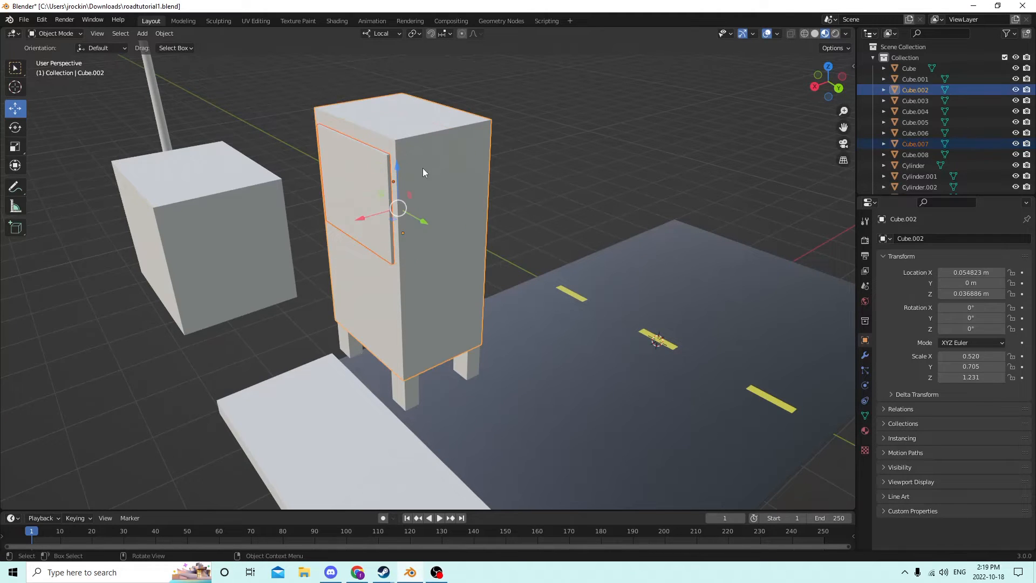
click(356, 169)
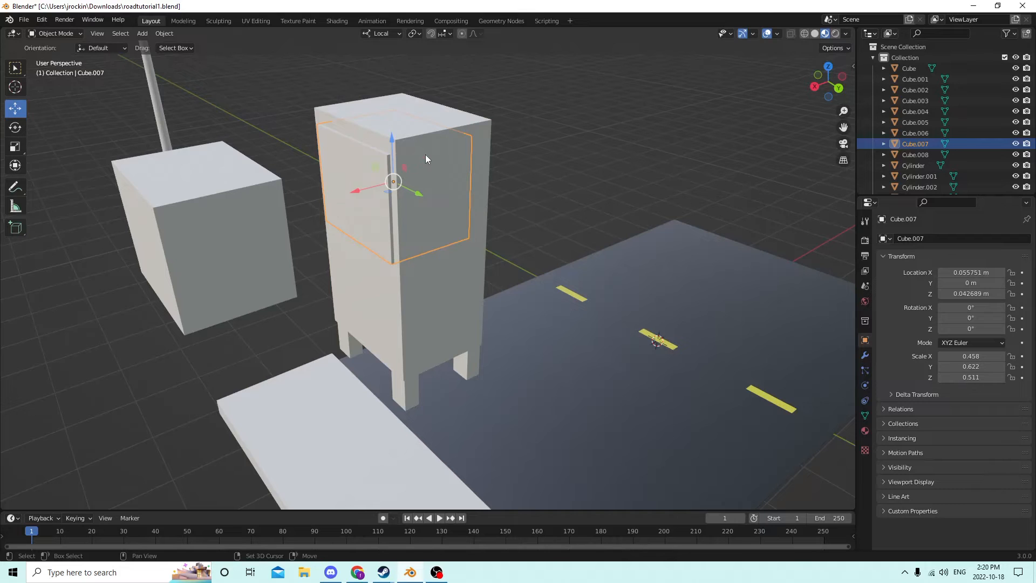
shift+click(423, 130)
click(164, 33)
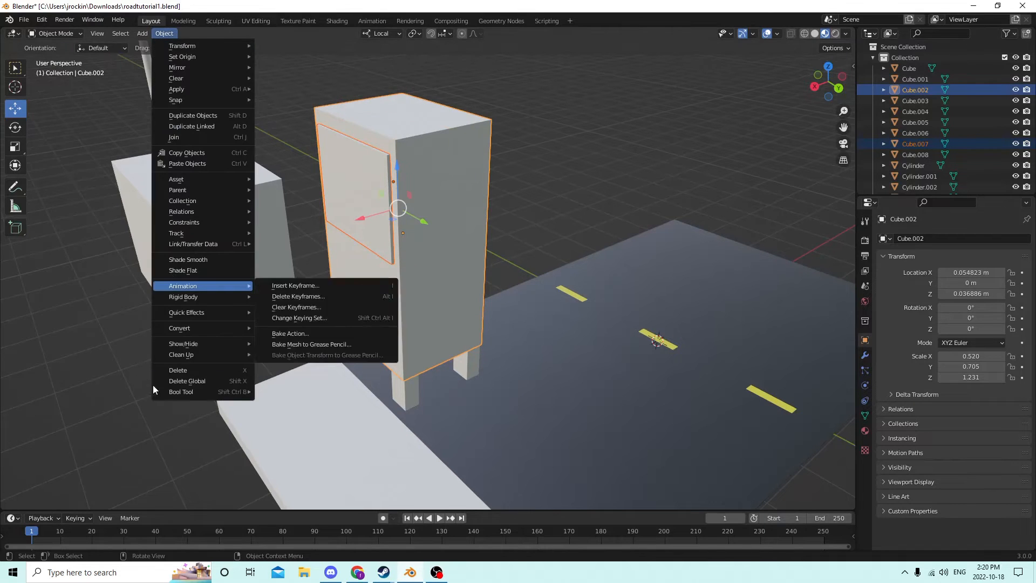
mouse_move(208, 391)
click(287, 403)
middle_drag(309, 340, 355, 213)
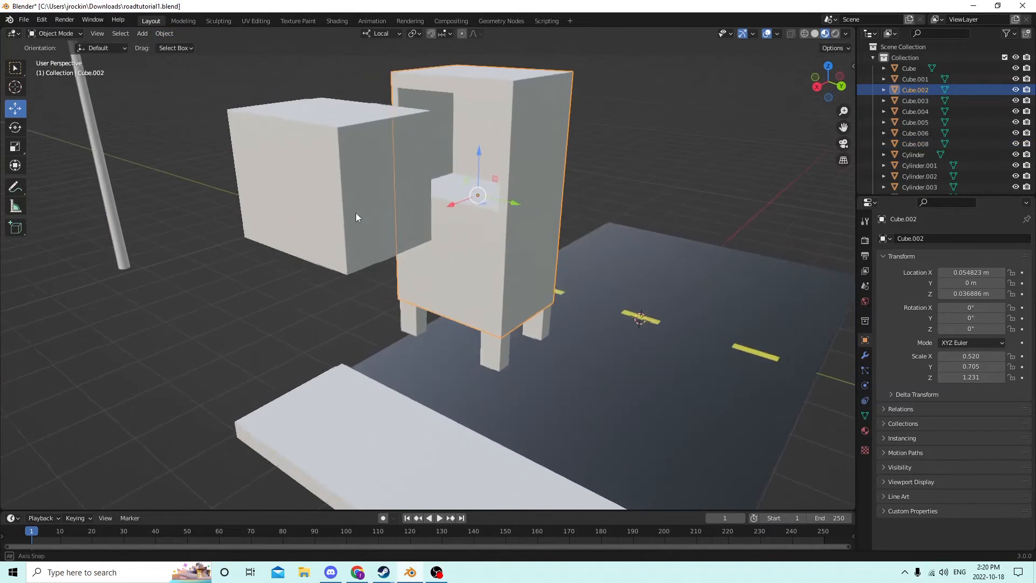
- Taper the separate block by moving its lower edge facing the box about 0.0053 m along local X
click(337, 170)
middle_drag(337, 171, 314, 177)
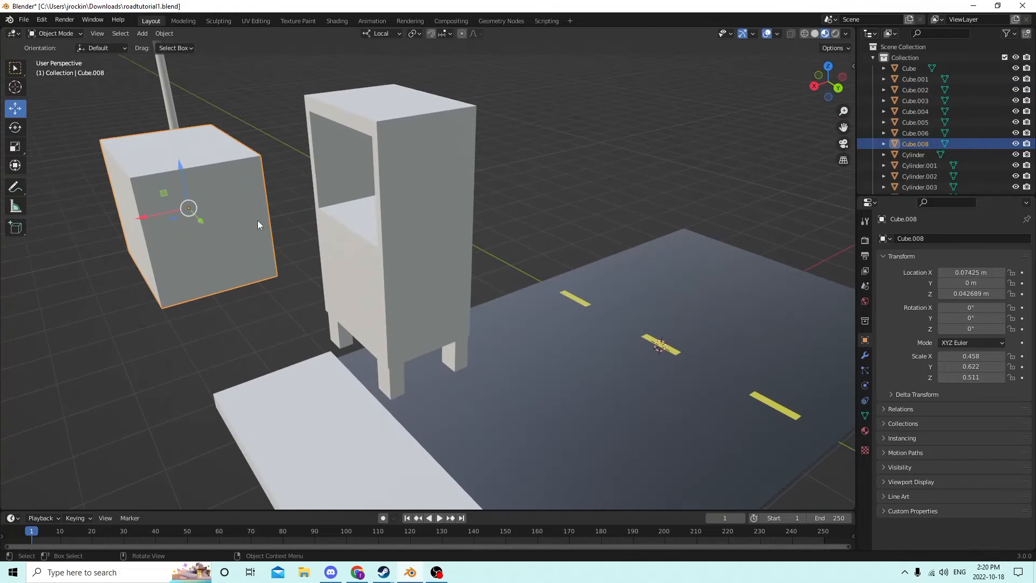
middle_drag(258, 221, 224, 141)
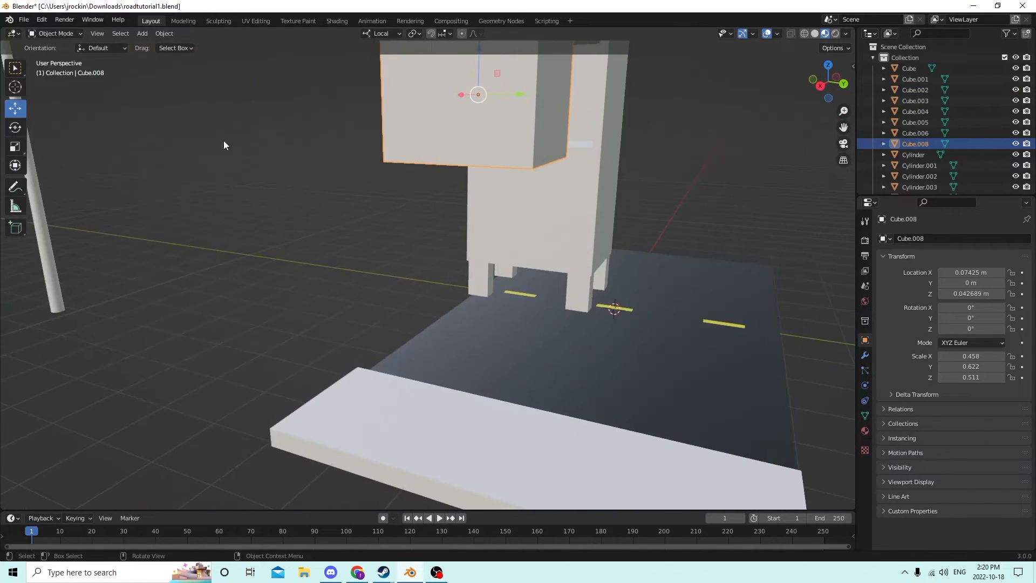
middle_drag(420, 162, 119, 157)
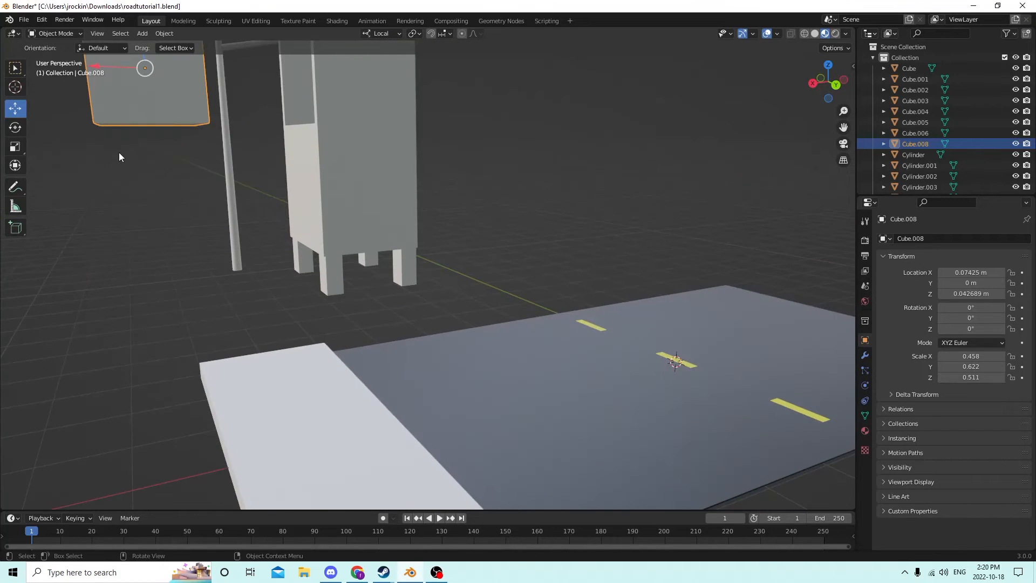
key(Tab)
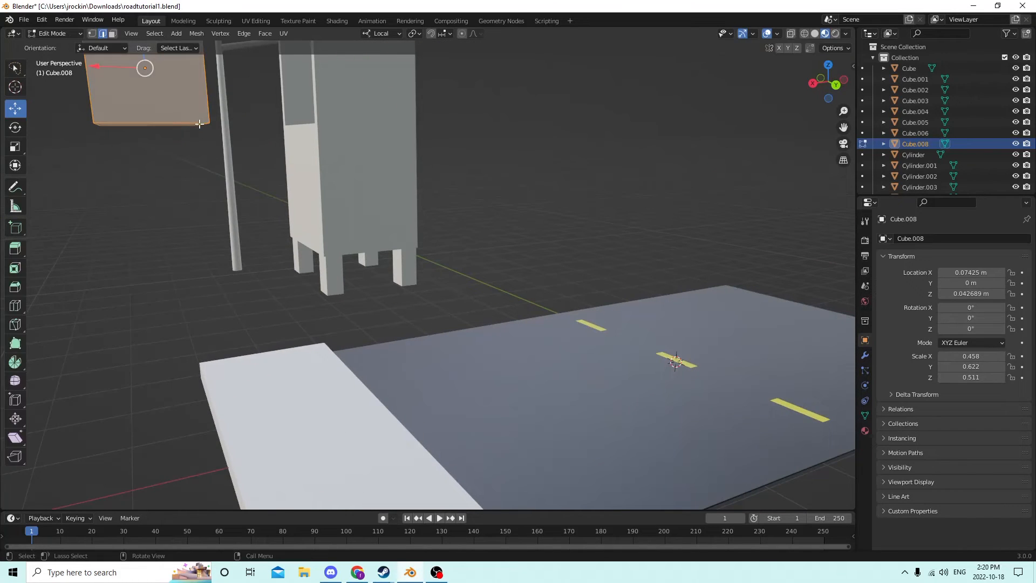
click(199, 126)
mouse_move(199, 125)
middle_down()
mouse_move(181, 137)
mouse_move(195, 139)
middle_up()
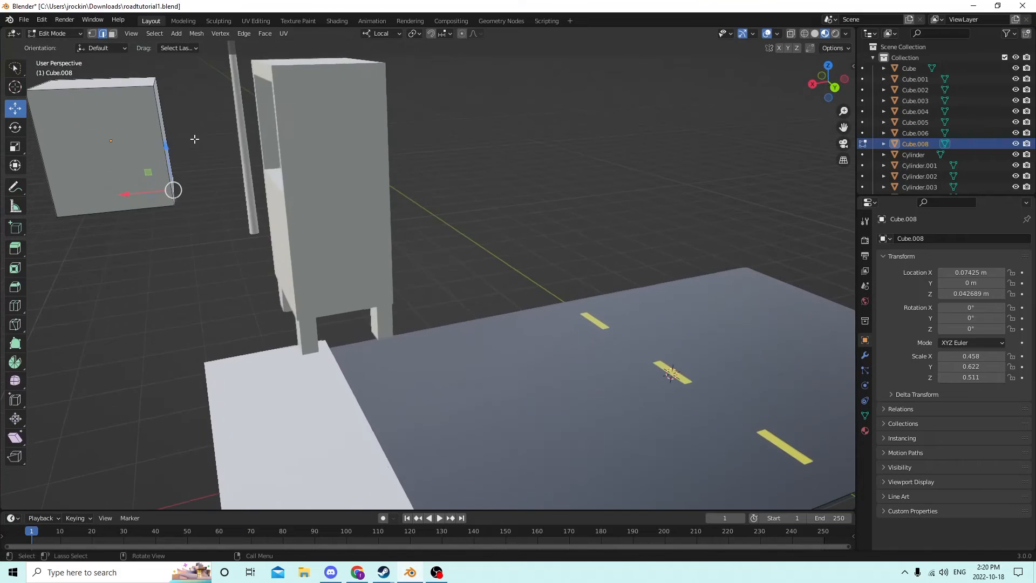
drag(127, 195, 77, 190)
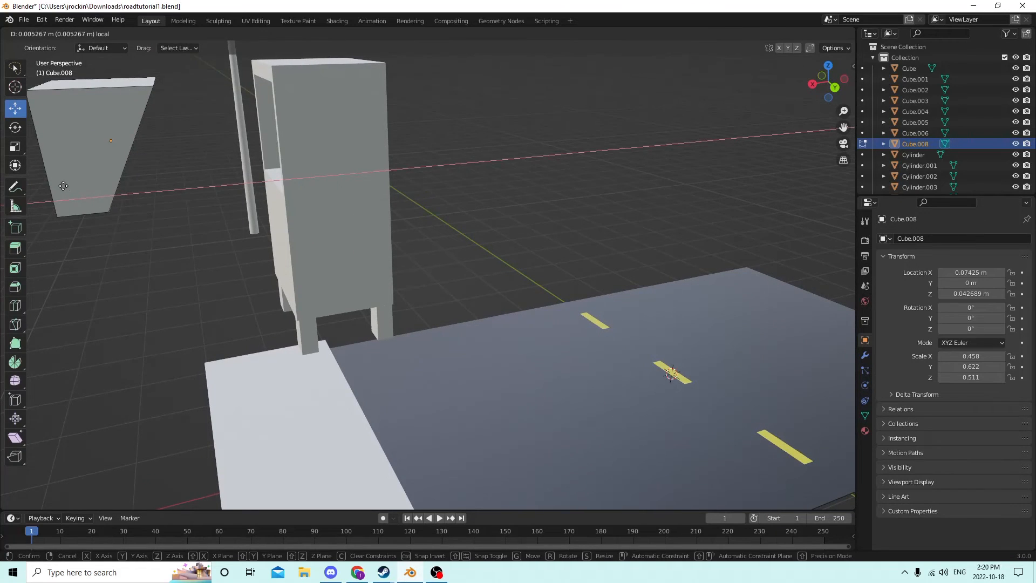
click(63, 186)
middle_drag(70, 188, 160, 191)
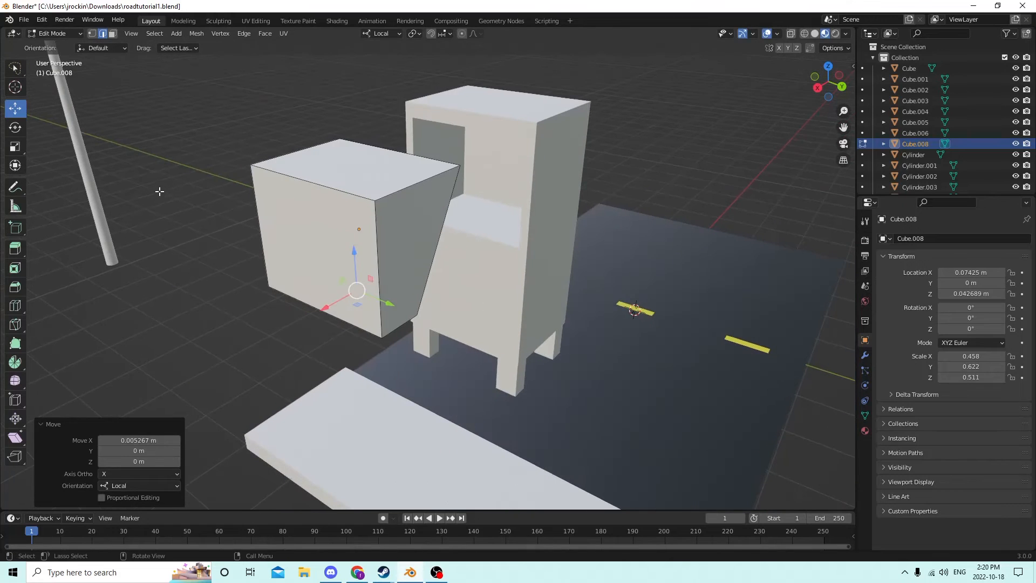
middle_drag(318, 176, 281, 173)
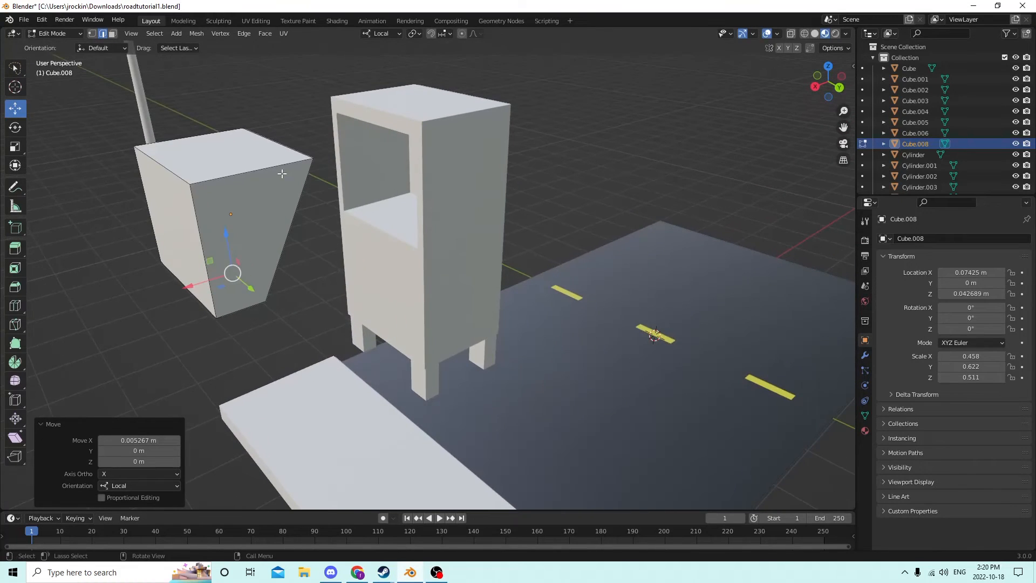
key(Tab)
- Duplicate the tapered block, raise the copy to about Z 0.0434 m and scale it down slightly as an inner cutter
key(shift+d)
key(Escape)
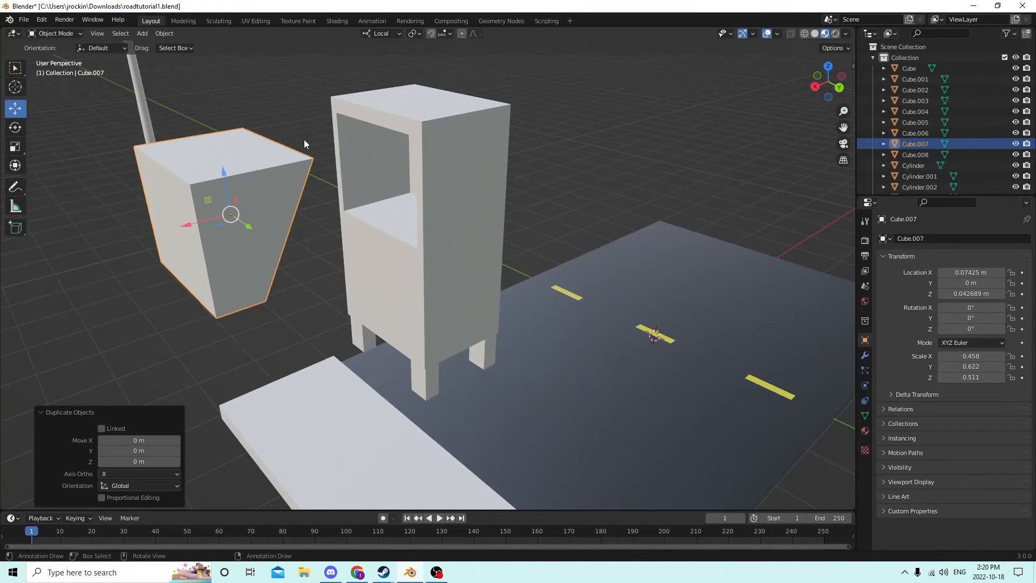
drag(222, 172, 222, 161)
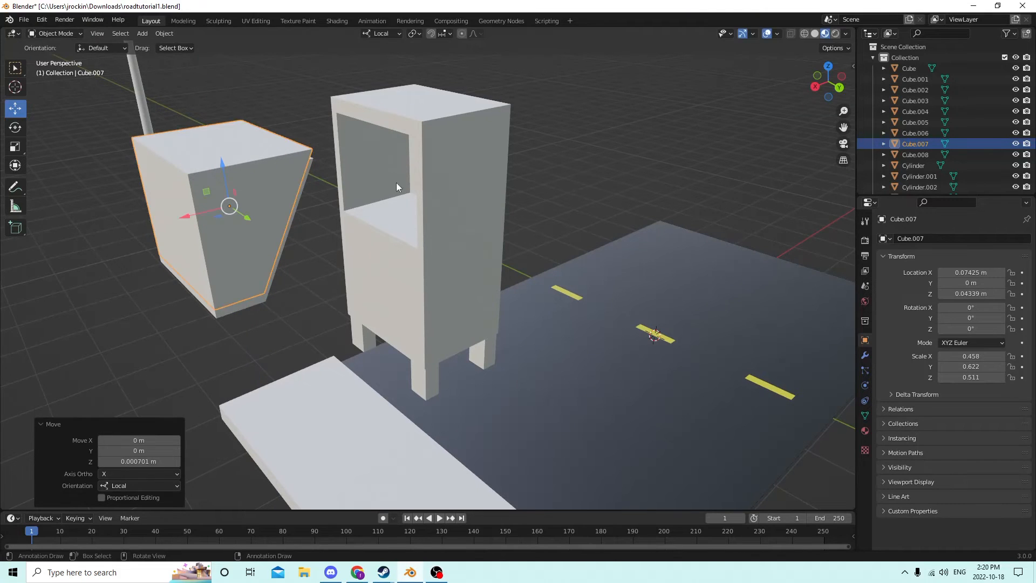
key(s)
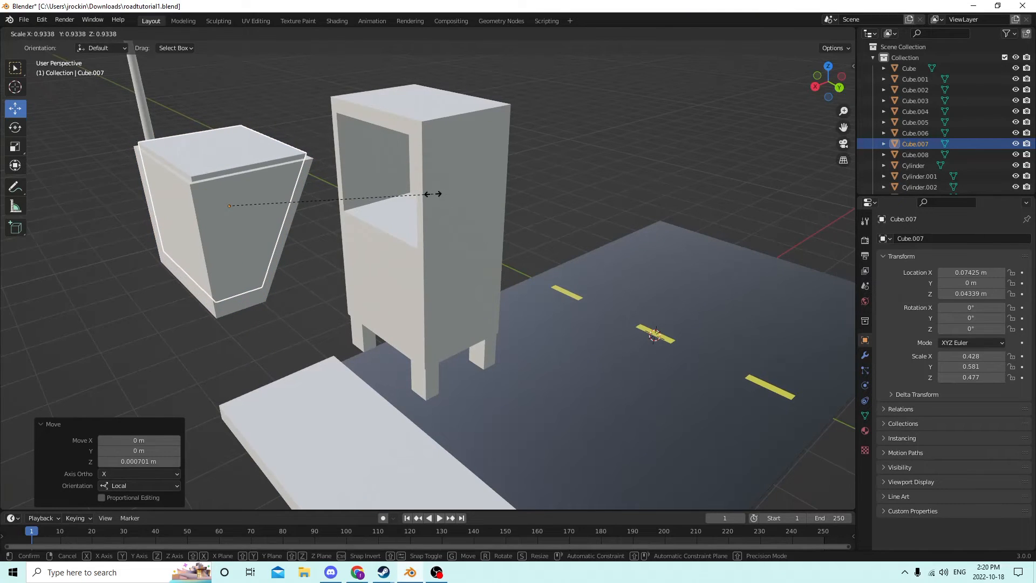
click(423, 193)
mouse_move(417, 192)
middle_down()
mouse_move(390, 203)
mouse_move(404, 187)
middle_up()
- Subtract the smaller copy from the tapered block with a Bool Tool difference to hollow it into an open-topped bin
shift+click(186, 163)
middle_drag(186, 163, 205, 149)
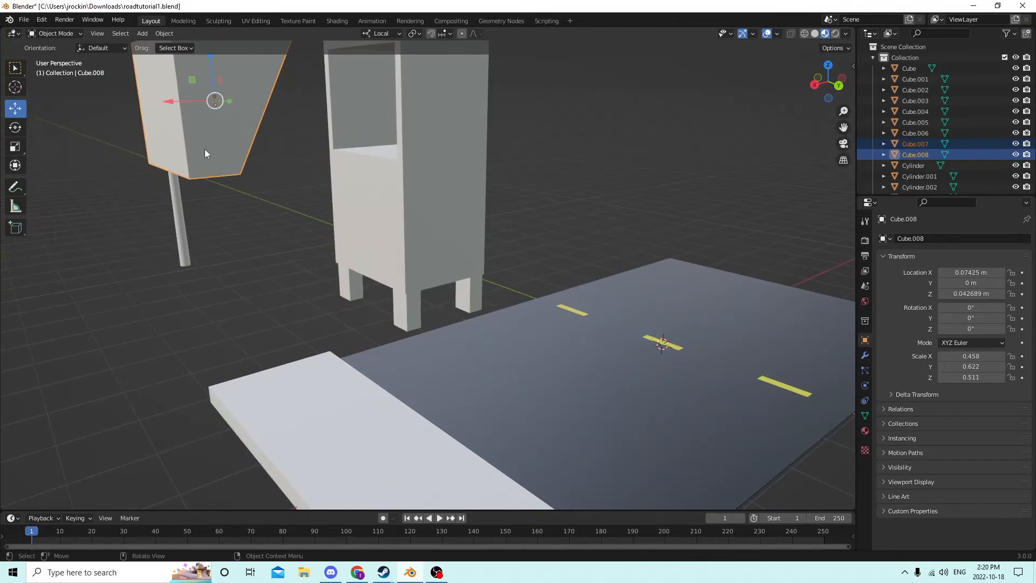
click(161, 34)
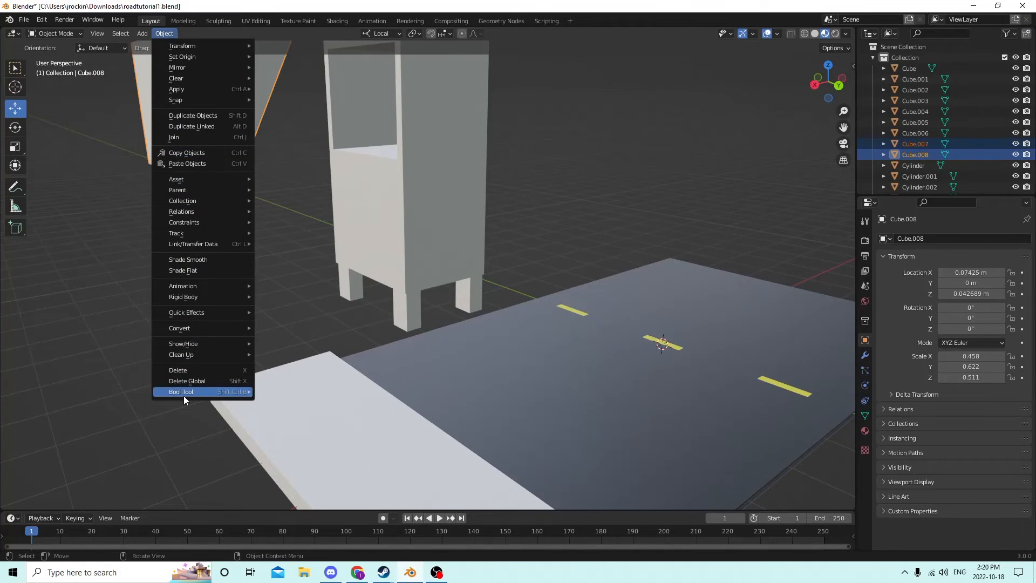
mouse_move(184, 394)
click(306, 402)
middle_drag(306, 402, 291, 326)
scroll(248, 288, down, 3)
mouse_move(440, 284)
middle_down()
mouse_move(478, 283)
mouse_move(434, 286)
mouse_move(433, 274)
middle_up()
middle_drag(439, 256, 375, 216)
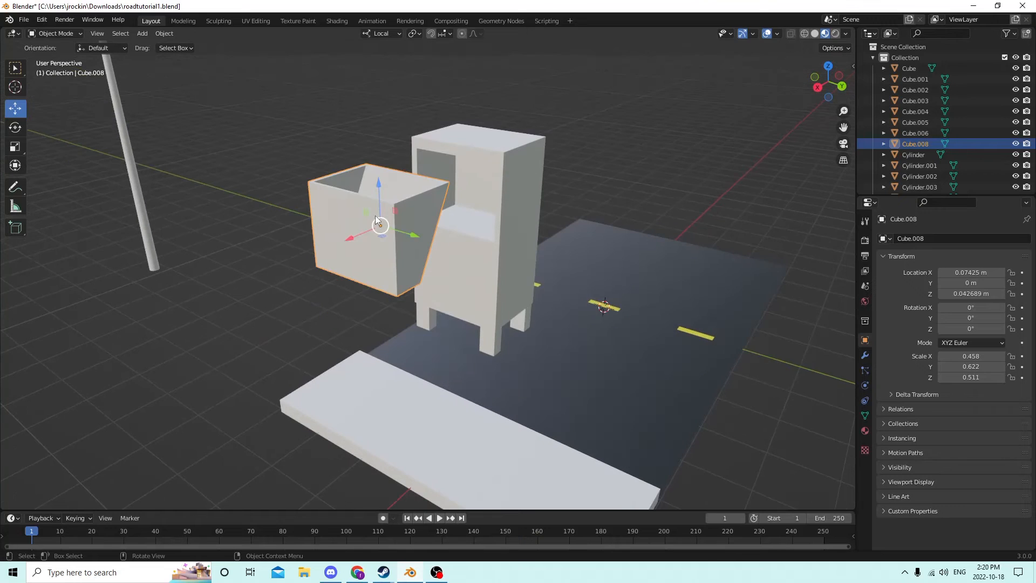
- Slide the hollow bin along X into the tall box's opening, to about X 0.0555 m
drag(350, 243, 443, 195)
middle_drag(442, 194, 410, 212)
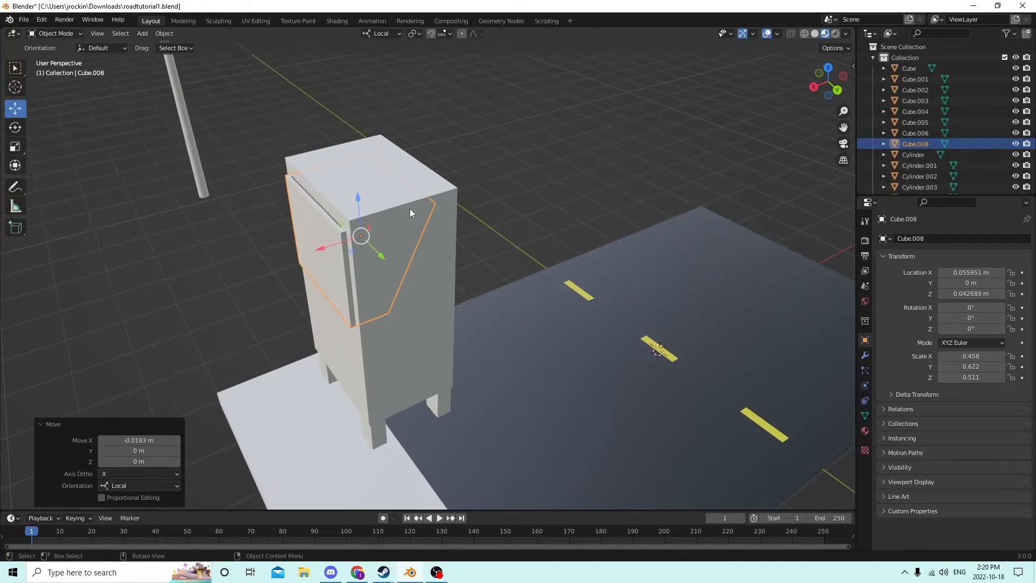
drag(320, 252, 323, 244)
middle_drag(335, 241, 709, 201)
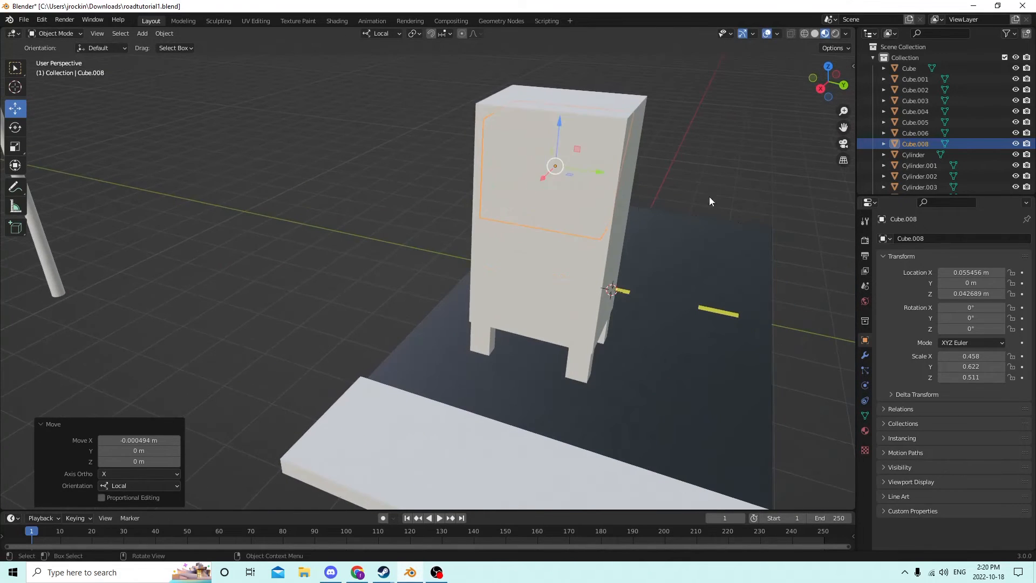
- Scale the bin uniformly by about 0.992 and nudge it outward to about X 0.0556 m in the opening
key(s)
click(763, 191)
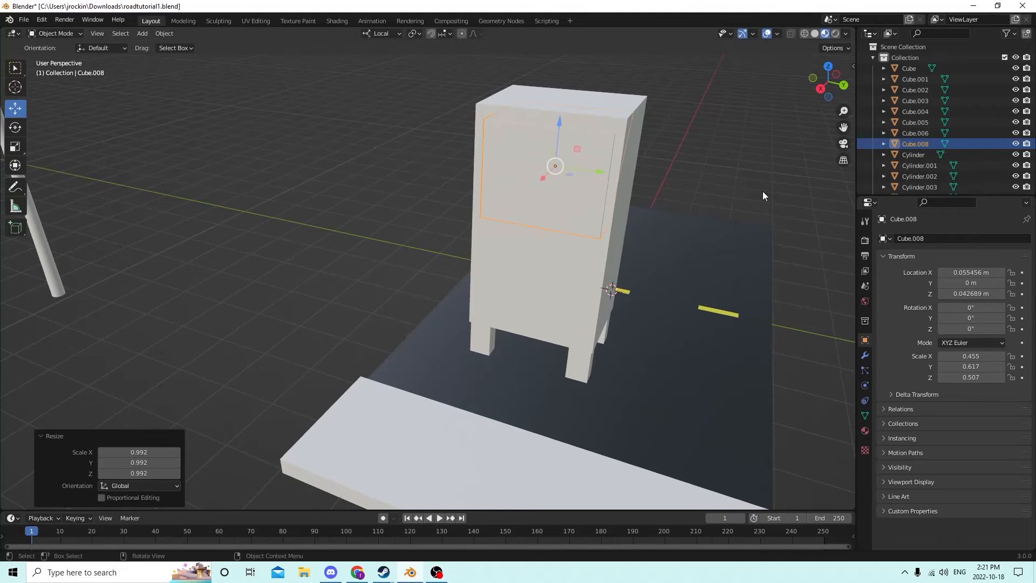
middle_drag(762, 191, 413, 234)
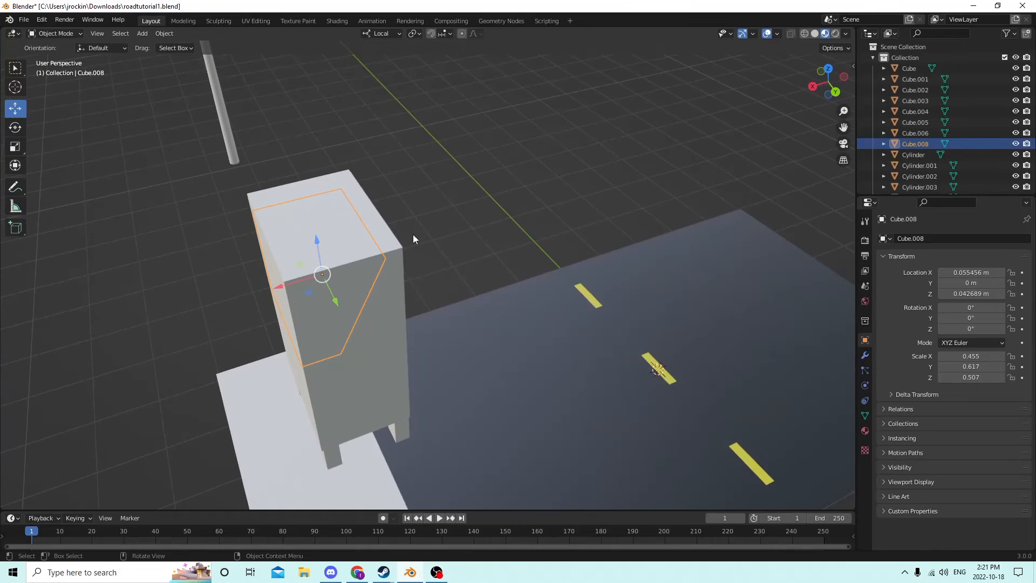
drag(277, 287, 277, 286)
middle_drag(277, 286, 511, 231)
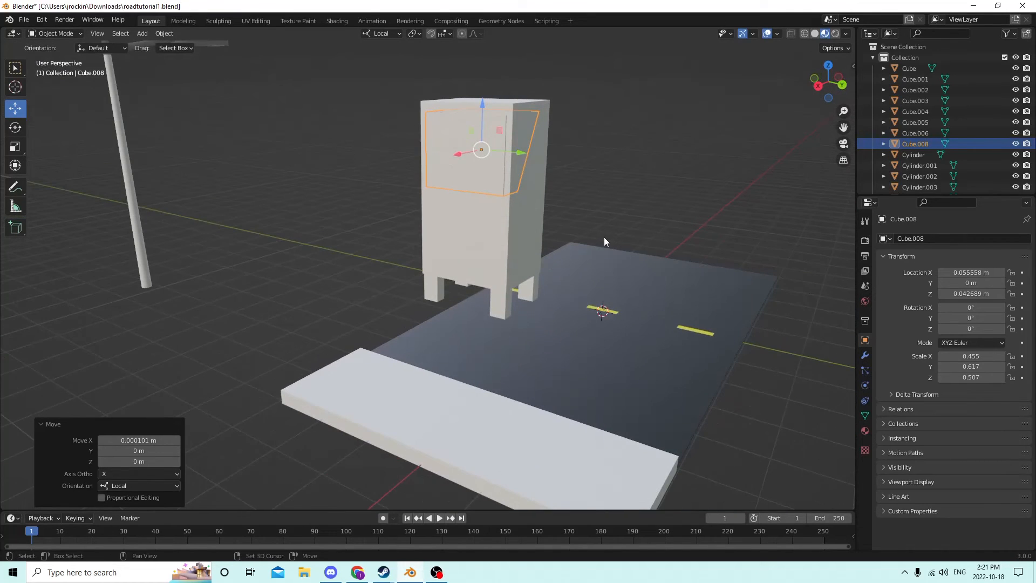
- Add a cube and move it to the tall box's front at about X 0.0621 m and Z 0.0378 m
key(shift+a)
mouse_move(610, 236)
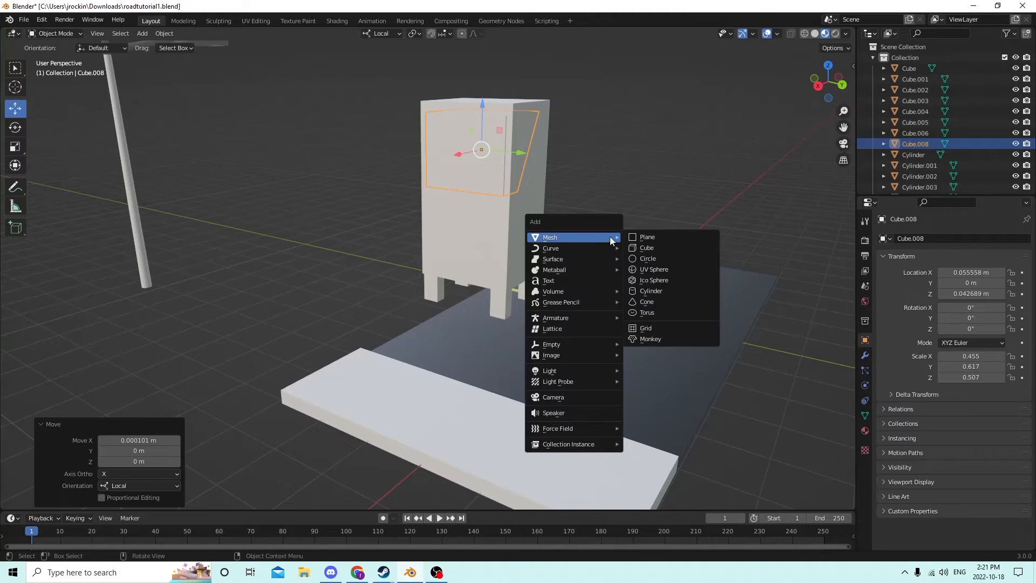
click(656, 248)
middle_drag(641, 247, 611, 254)
drag(597, 344, 366, 203)
middle_drag(481, 199, 528, 209)
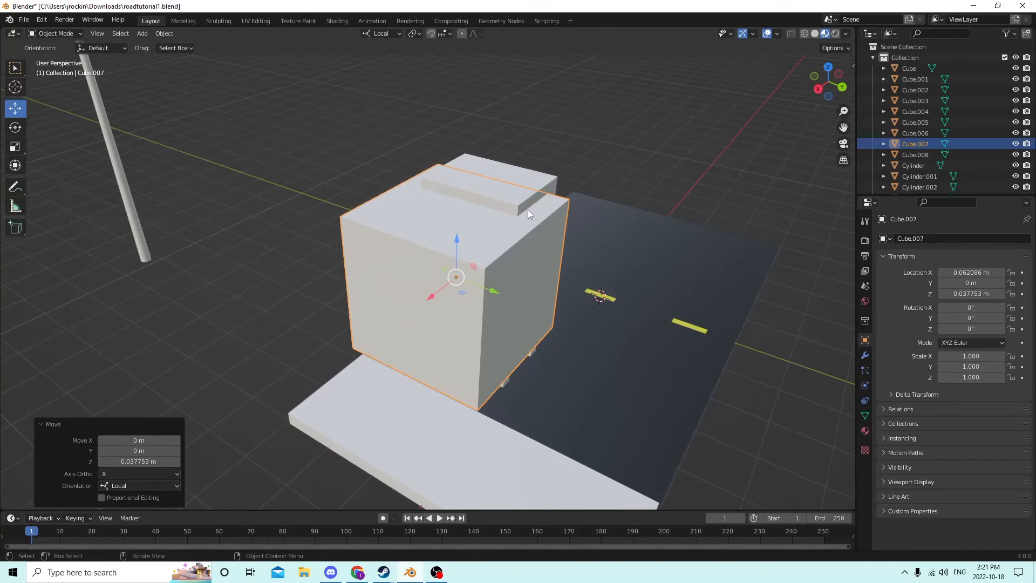
- Scale the new cube uniformly to about 0.315 and raise it to about Z 0.0442 m
key(s)
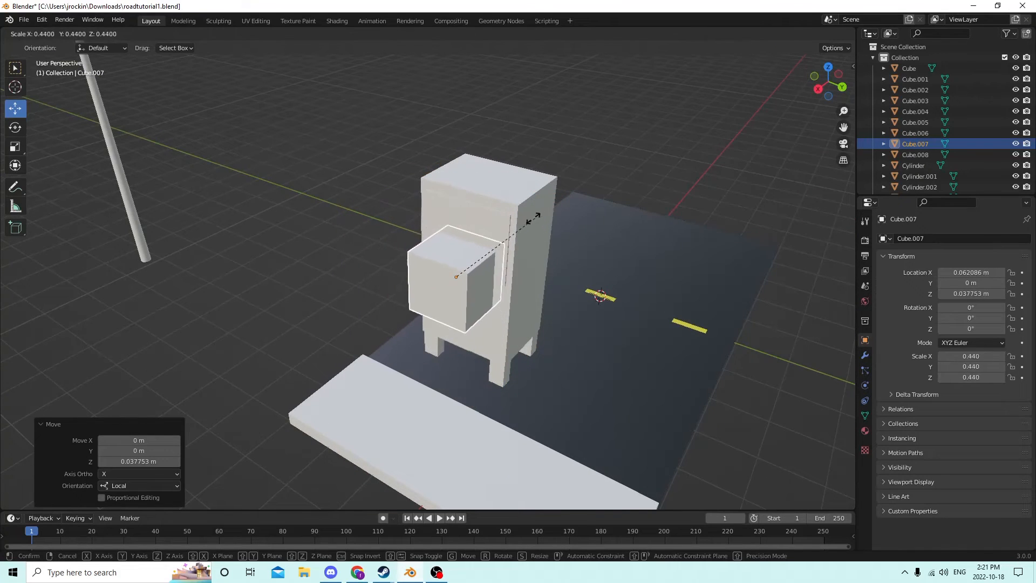
click(506, 228)
middle_drag(507, 228, 461, 204)
drag(384, 184, 386, 122)
middle_drag(386, 122, 615, 245)
drag(615, 242, 635, 244)
right_click(635, 245)
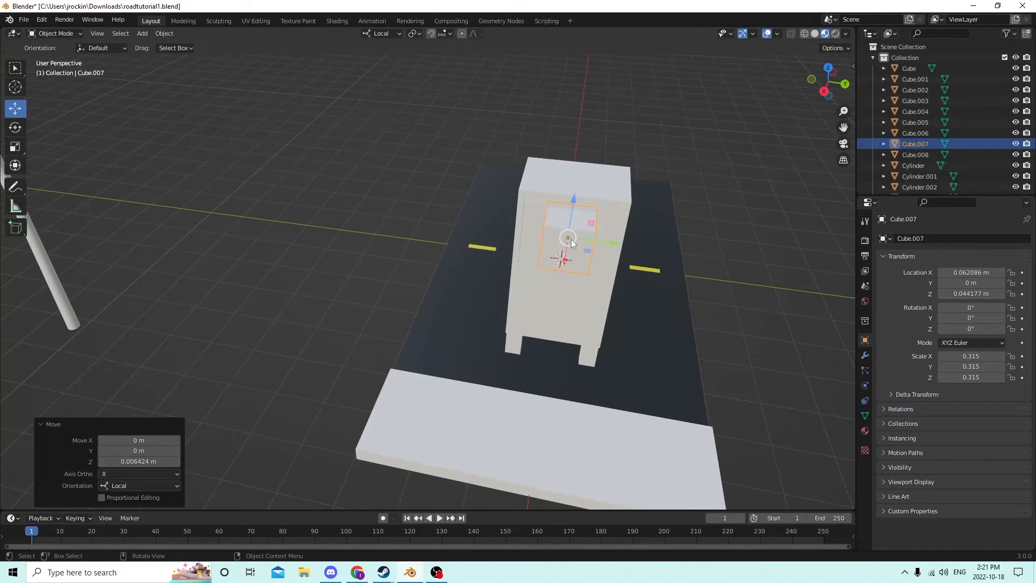
- Widen the cube along Y to about 0.612 and flatten it along Z to about 0.168
click(15, 146)
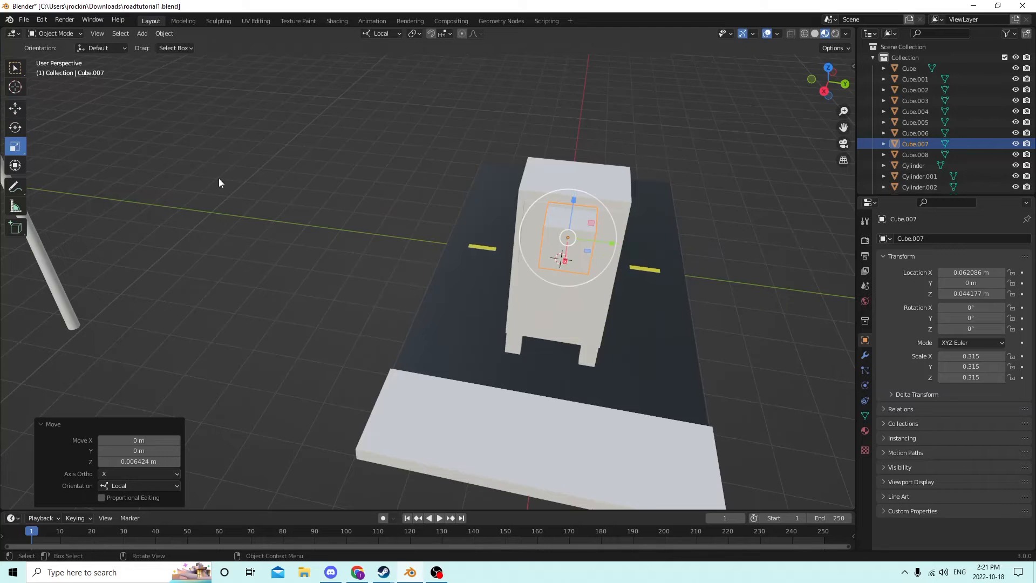
drag(611, 243, 652, 246)
middle_drag(651, 247, 601, 200)
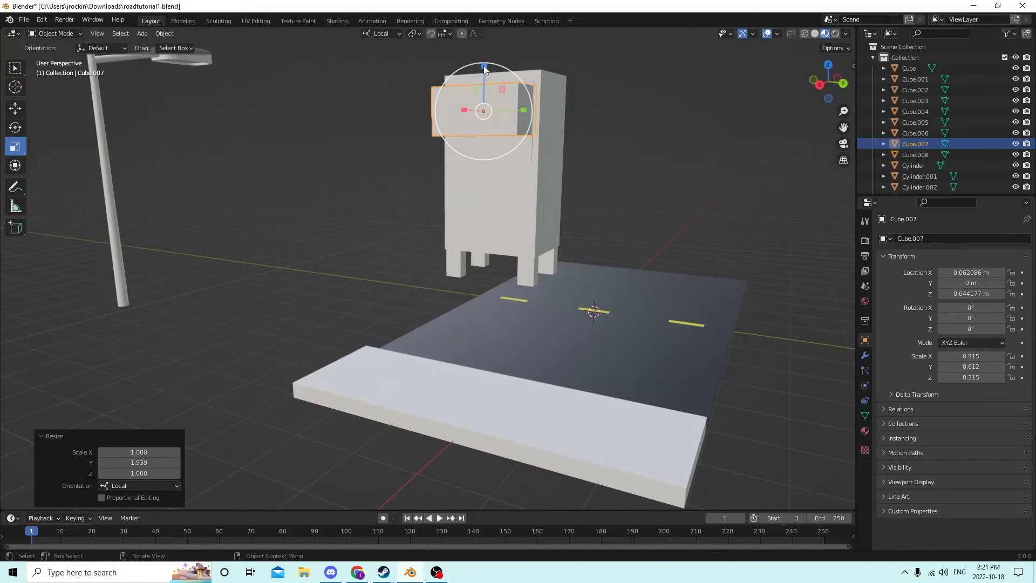
drag(484, 68, 480, 91)
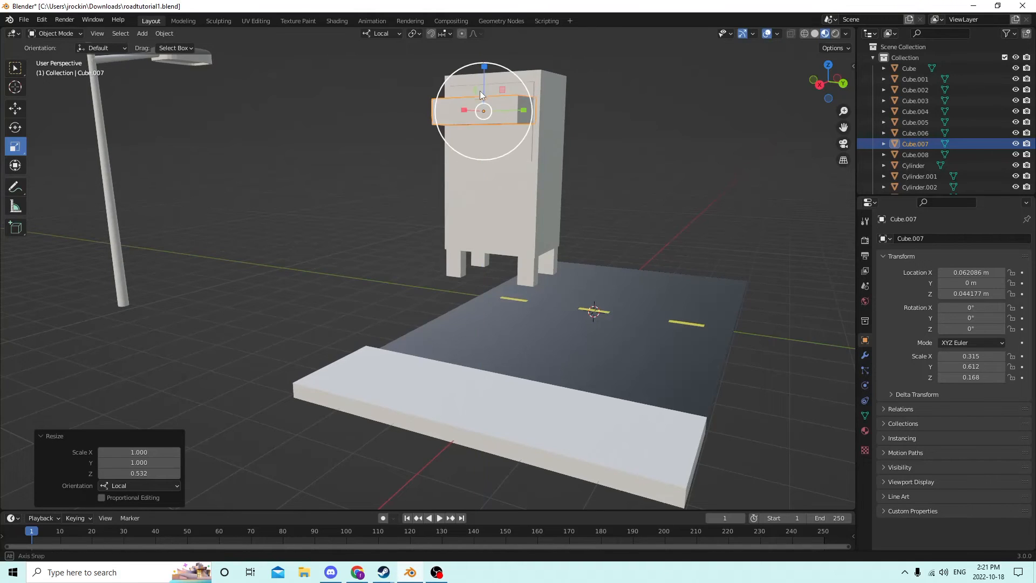
middle_drag(480, 90, 476, 118)
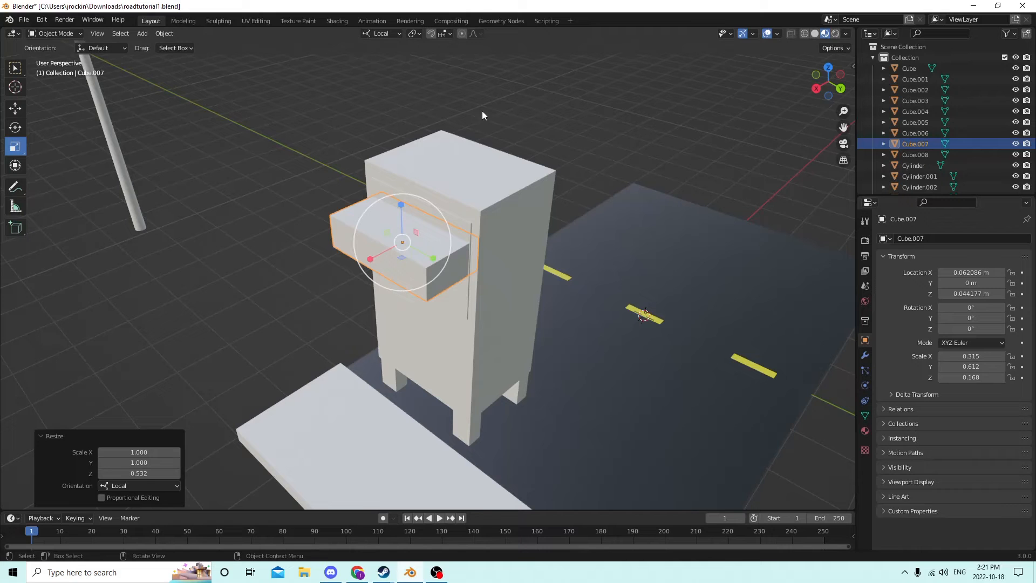
middle_drag(481, 113, 522, 132)
key(Tab)
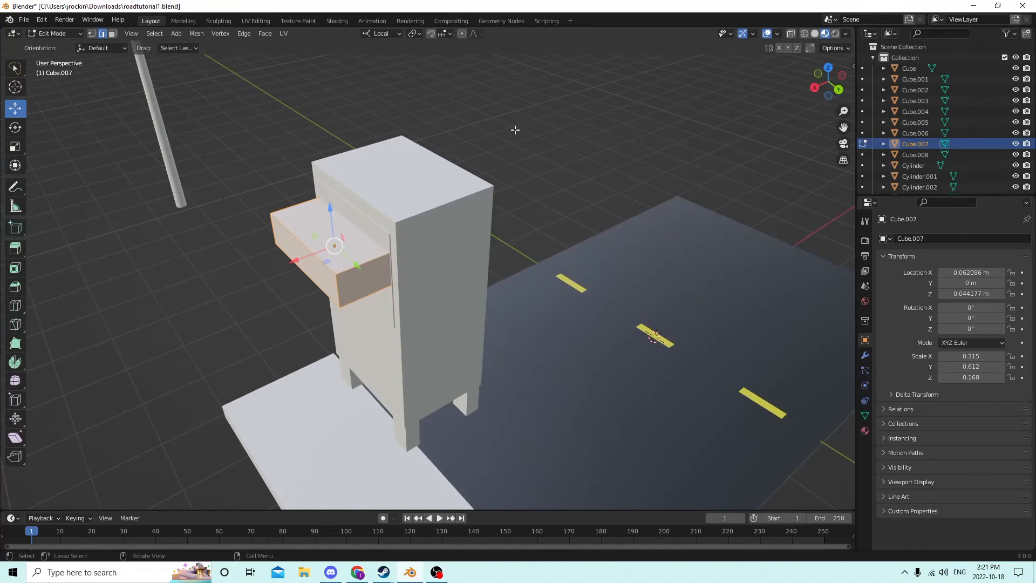
key(g)
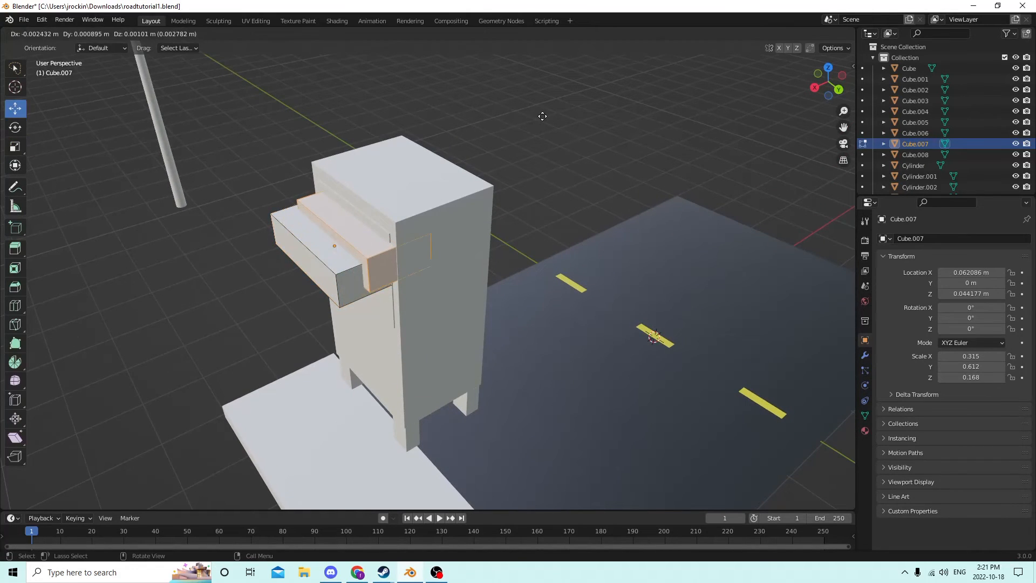
right_click(542, 117)
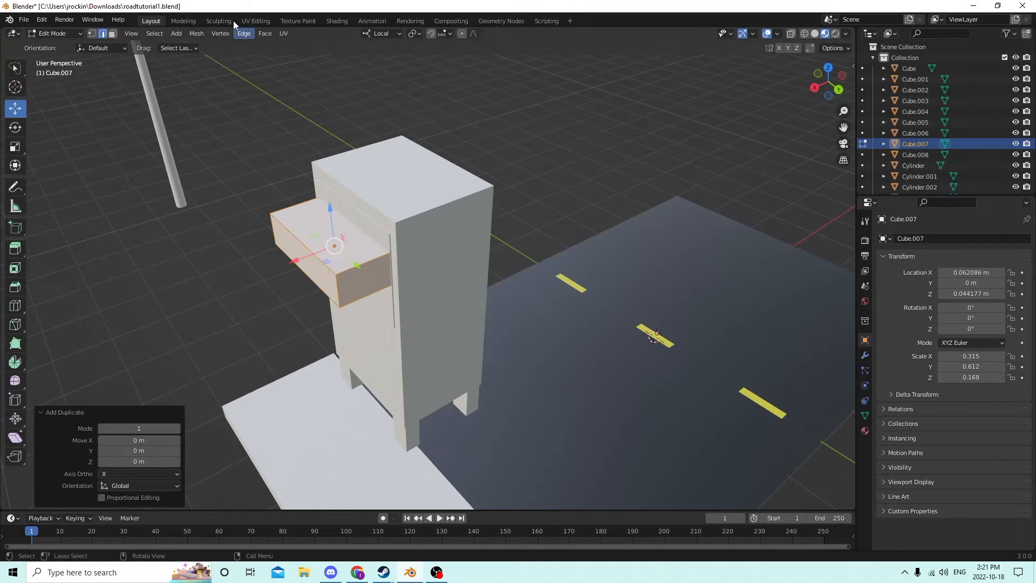
click(43, 21)
click(60, 33)
click(42, 21)
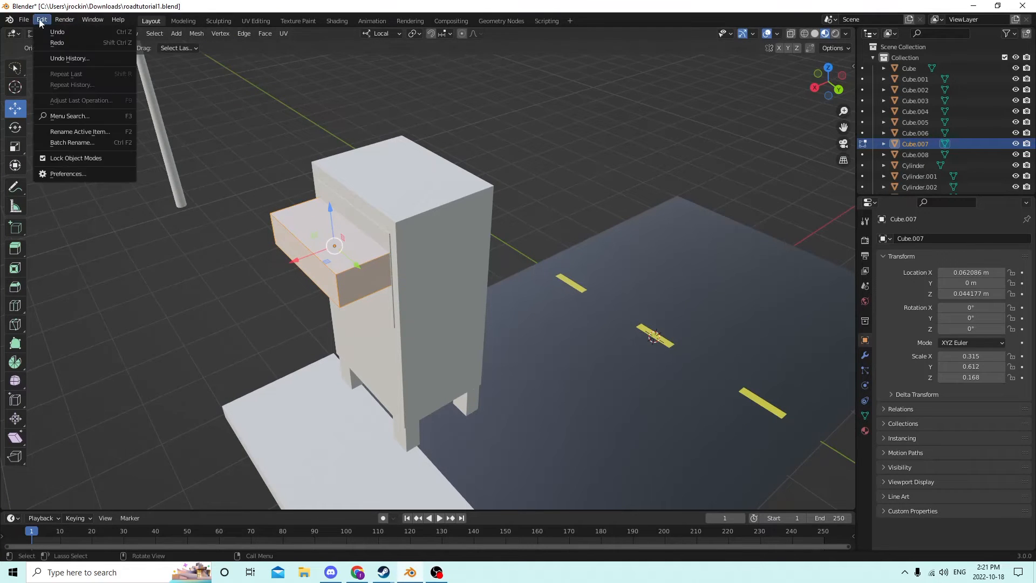
click(59, 31)
- Duplicate the flat box as an object and move the copy outward along X to about 0.0742 m
middle_drag(261, 112, 251, 113)
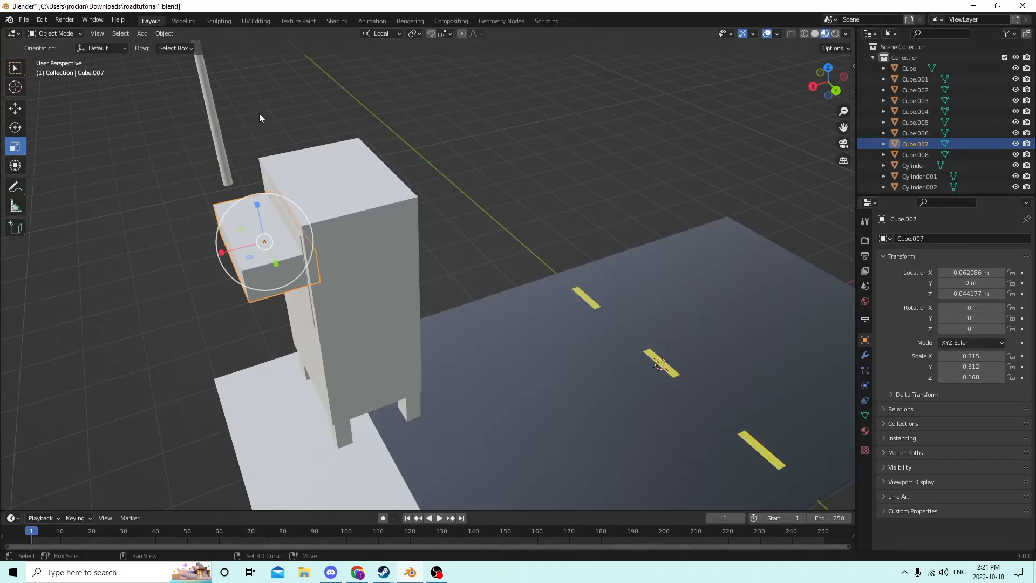
key(shift+d)
right_click(15, 89)
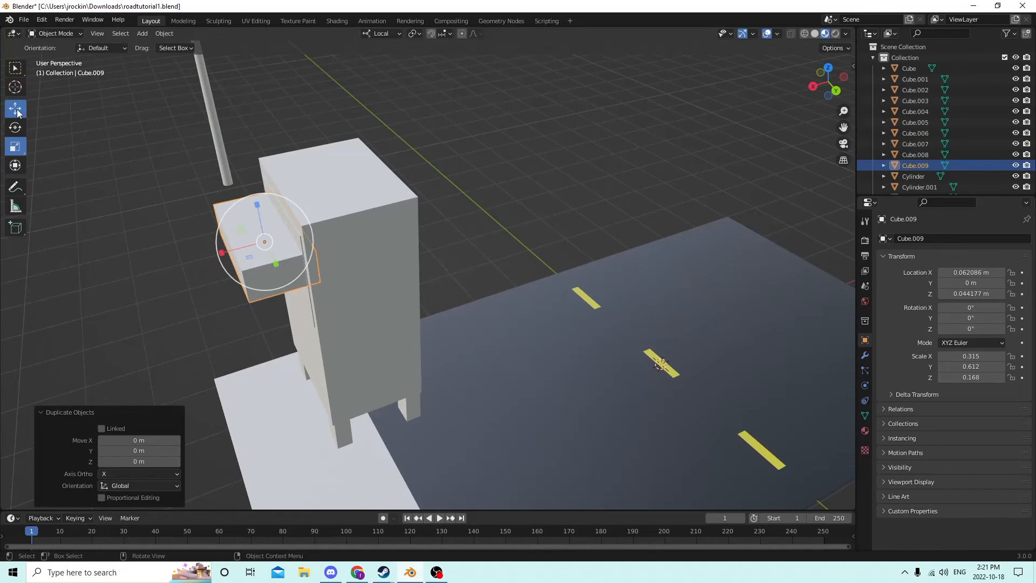
click(15, 108)
drag(242, 257, 114, 268)
middle_drag(115, 268, 205, 241)
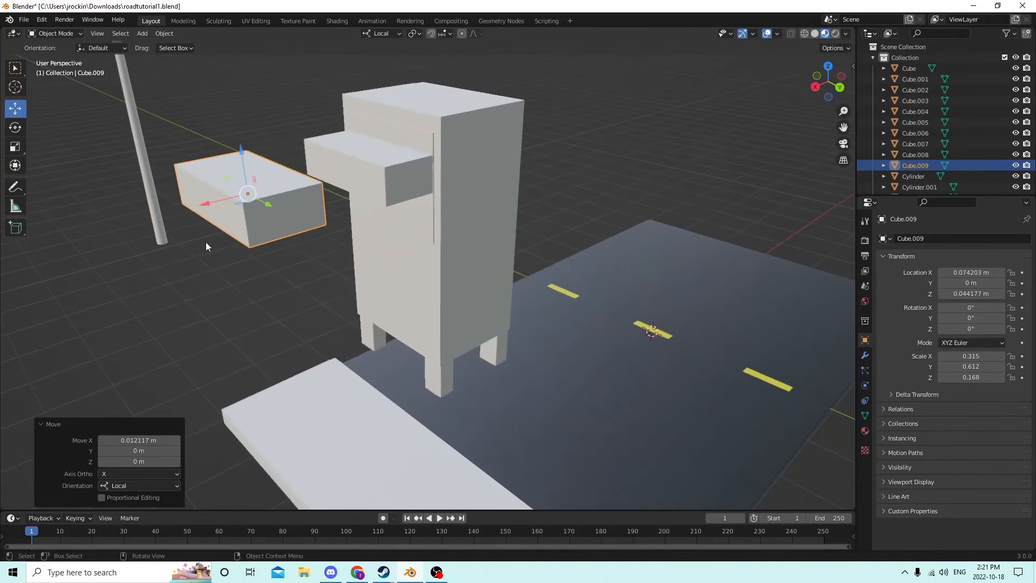
- Scale the original flat box at the drawer front uniformly by about 0.28
click(374, 182)
middle_drag(374, 182, 197, 154)
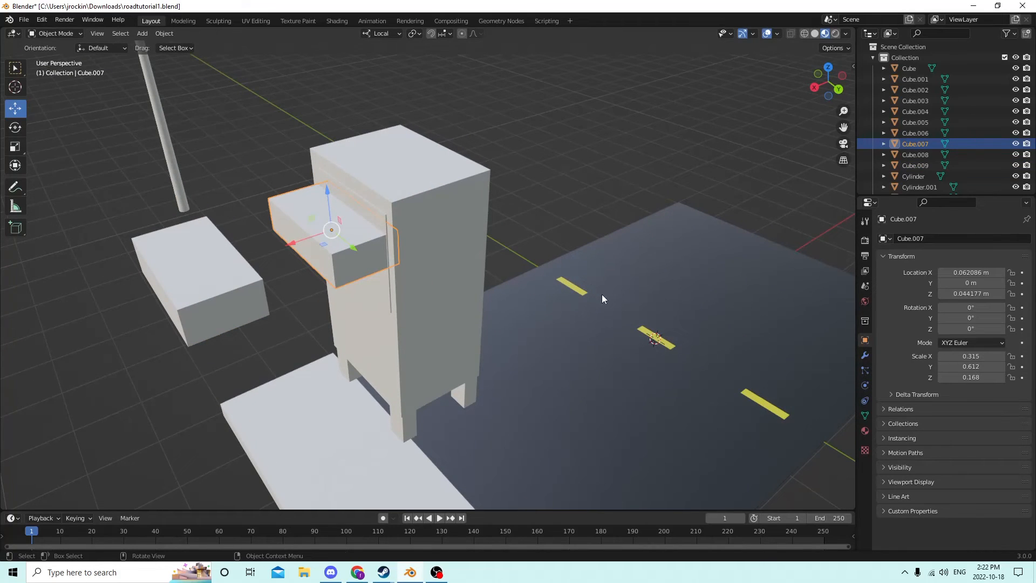
key(s)
click(407, 252)
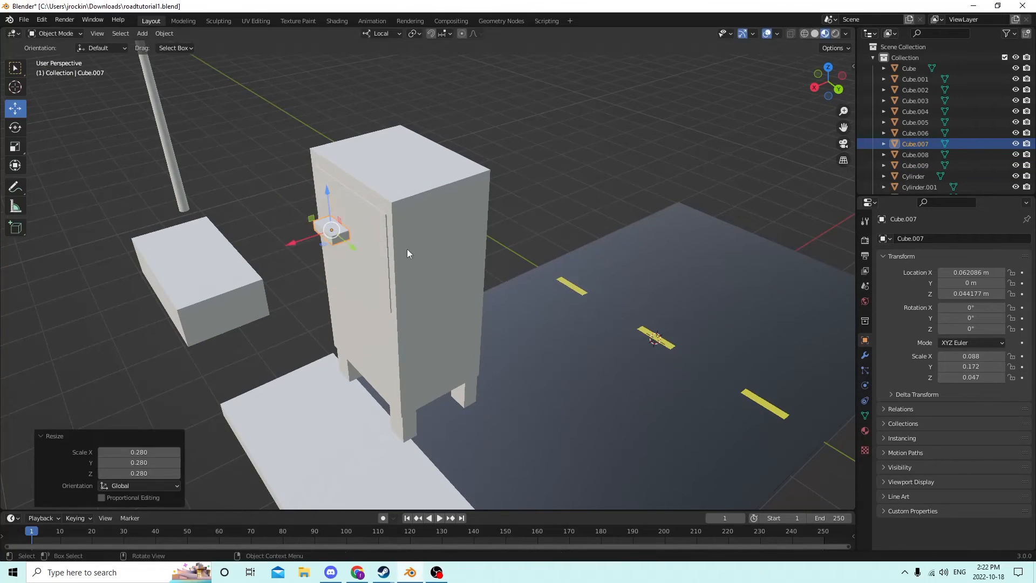
- Shape the small block into a handle bar with an X scale of about 0.043 and a Y scale of about 0.369
click(15, 147)
middle_drag(292, 149, 248, 219)
scroll(247, 219, up, 3)
drag(191, 278, 209, 278)
middle_drag(208, 278, 235, 223)
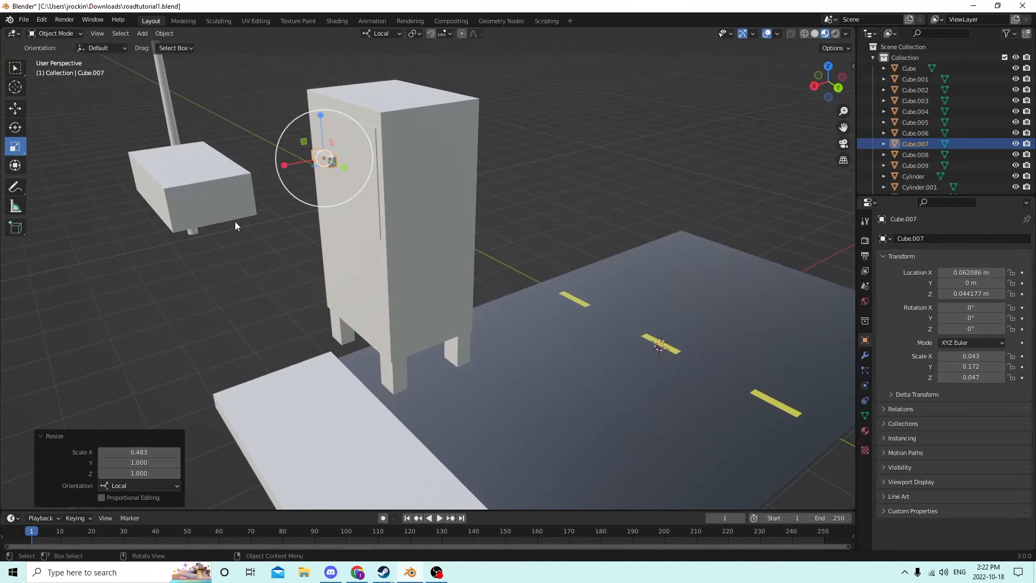
middle_drag(311, 190, 367, 192)
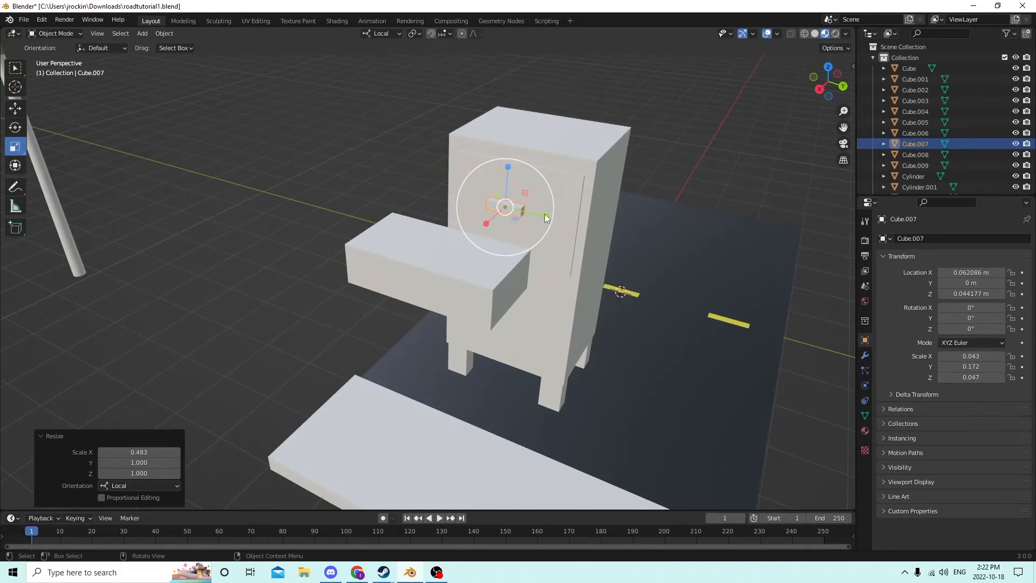
drag(545, 214, 587, 221)
middle_drag(587, 222, 422, 191)
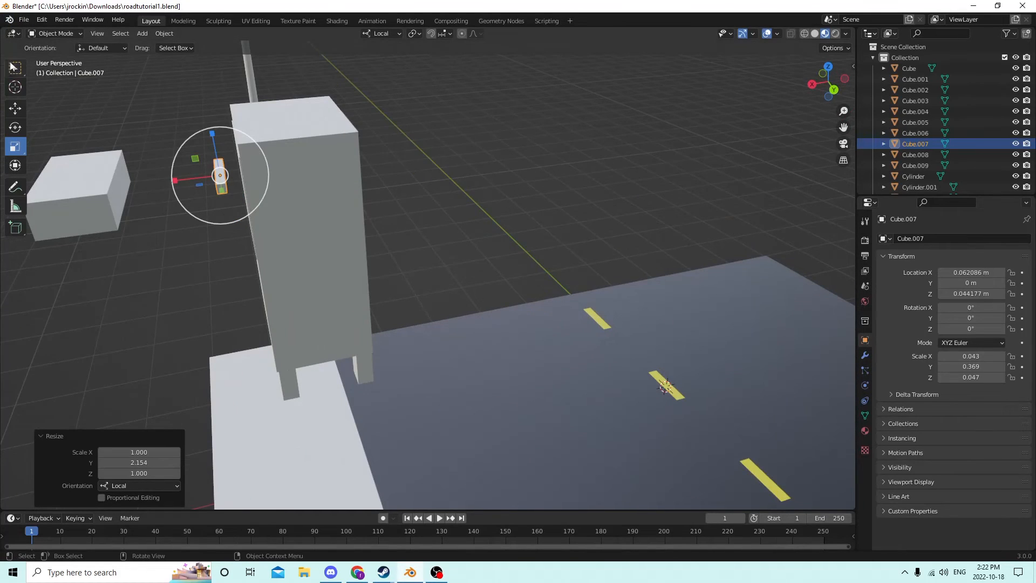
- Move the handle bar inward against the drawer front and raise it near the drawer's upper edge
click(15, 108)
middle_drag(168, 105, 213, 135)
middle_drag(258, 278, 243, 266)
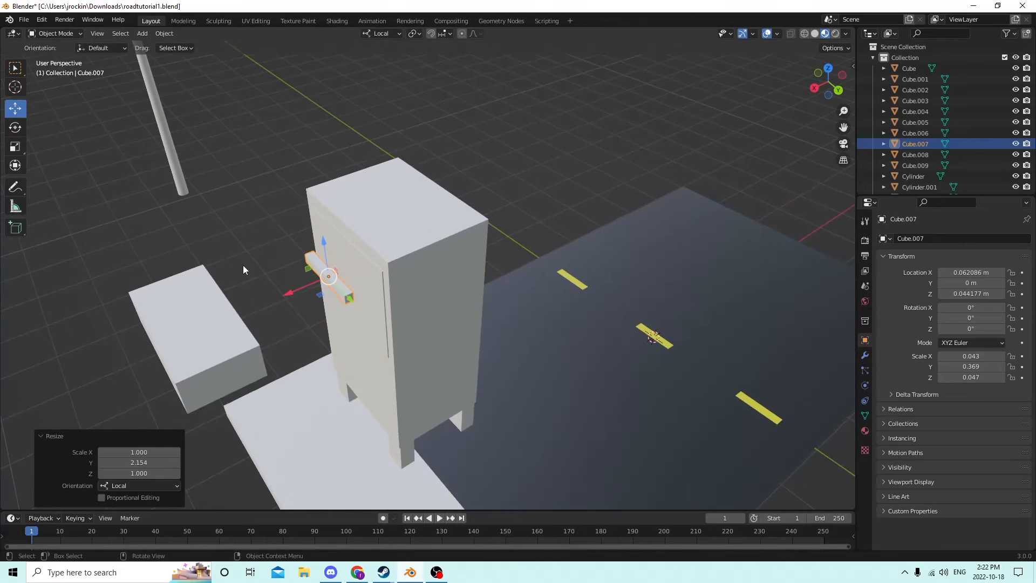
drag(289, 293, 309, 286)
middle_drag(309, 286, 315, 135)
drag(319, 132, 317, 106)
middle_drag(317, 105, 346, 125)
- Join the handle bar to the hollow drawer, then select the spare flat box
shift+click(421, 223)
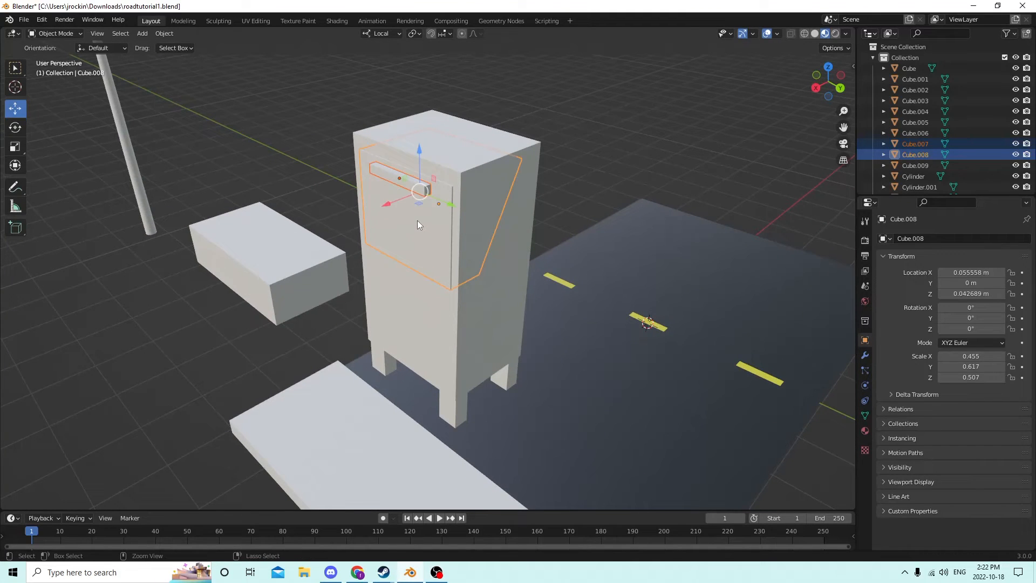
key(ctrl+j)
middle_drag(410, 215, 402, 160)
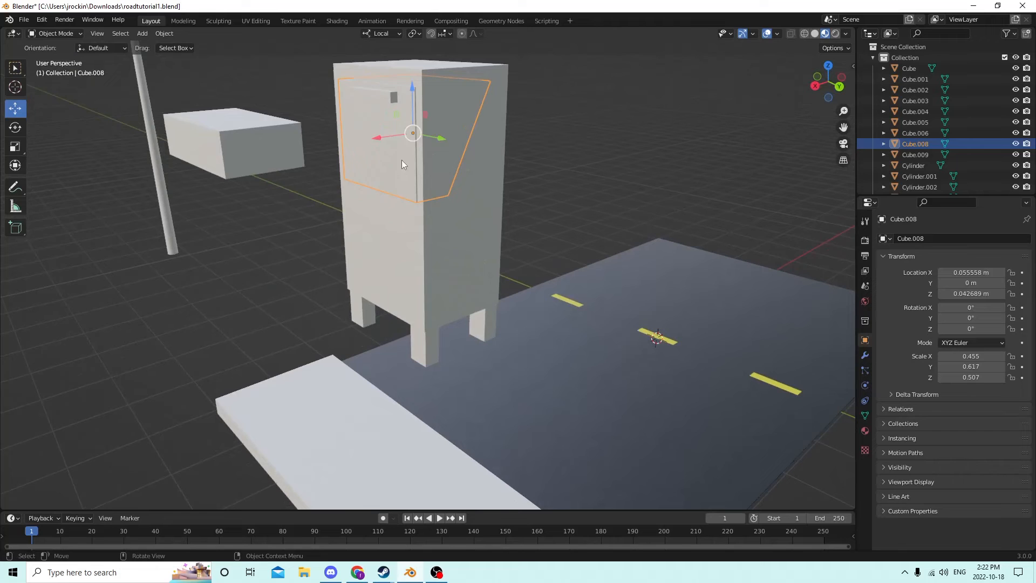
click(370, 86)
middle_drag(370, 85, 289, 160)
click(314, 167)
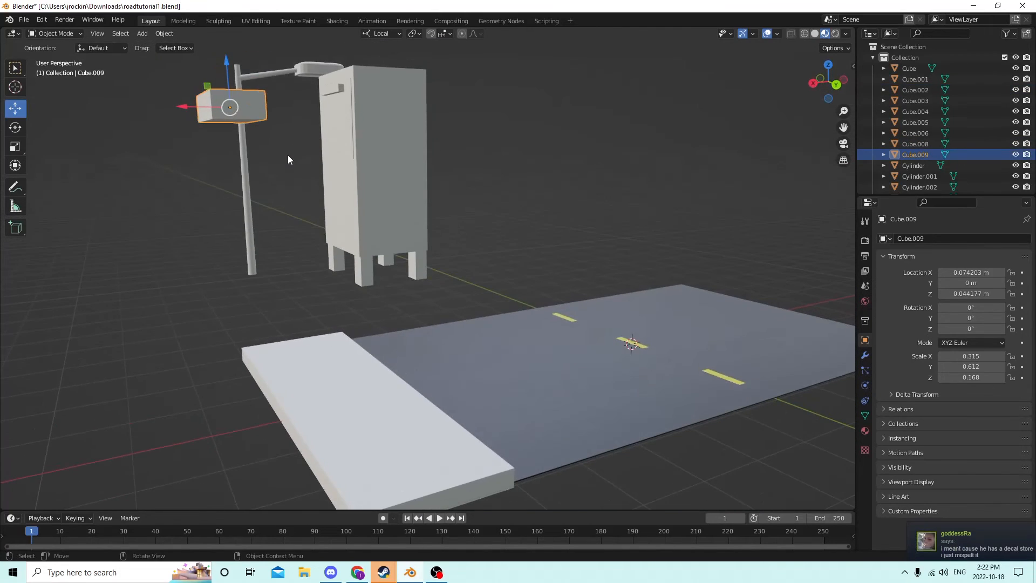
click(1018, 559)
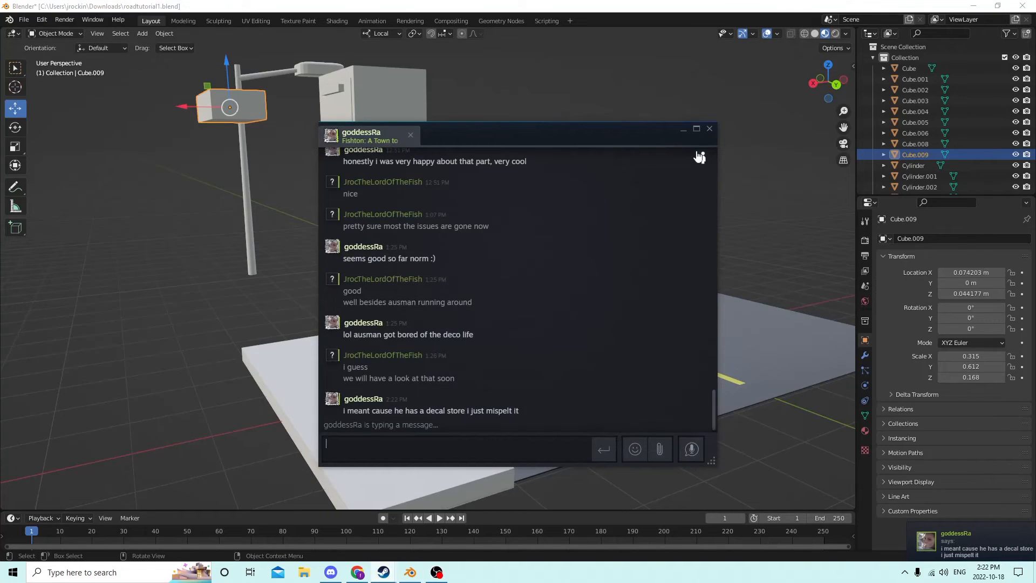
click(708, 129)
middle_drag(594, 184, 484, 221)
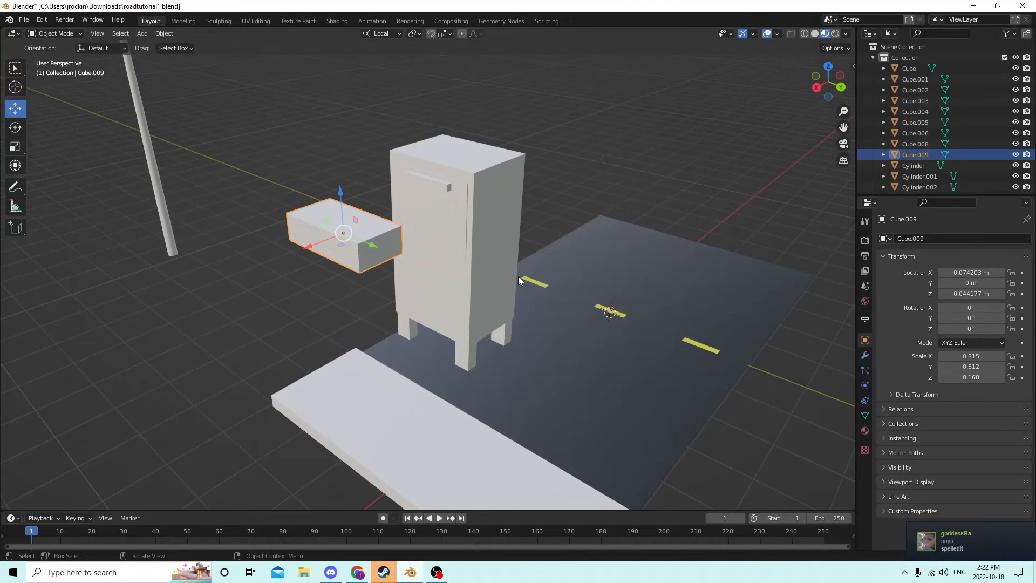
- Move the spare flat box into the cabinet's lower front, at about Z 0.0294 m and X 0.0572 m
middle_drag(518, 276, 430, 225)
mouse_move(427, 106)
middle_down()
mouse_move(413, 138)
mouse_move(436, 115)
middle_up()
drag(461, 95, 480, 222)
middle_drag(480, 221, 349, 292)
drag(222, 326, 340, 288)
middle_drag(340, 289, 294, 182)
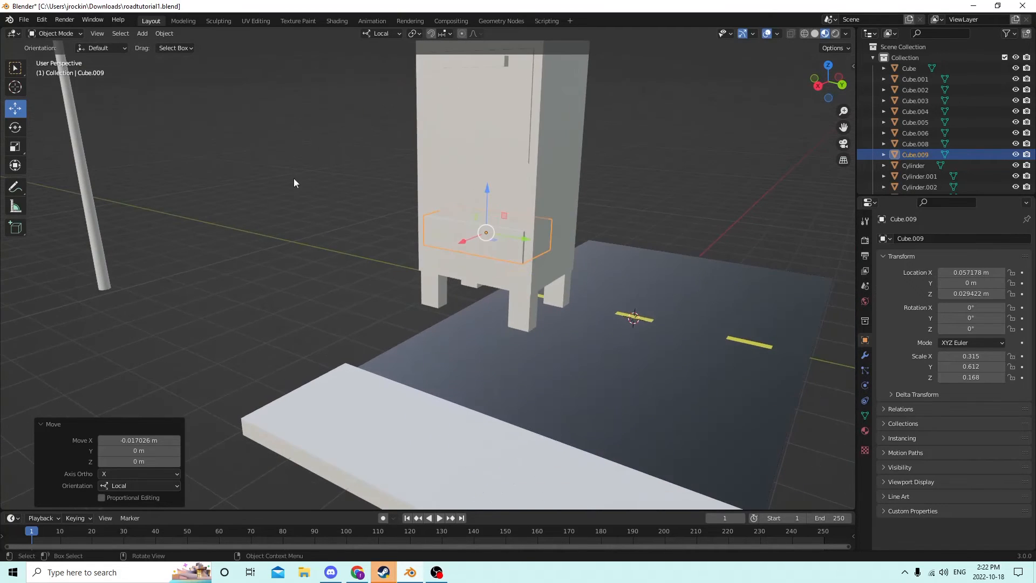
- Stretch the lower box along Z to a scale of about 0.542 and raise it to about Z 0.0311 m
click(16, 147)
drag(485, 187, 491, 91)
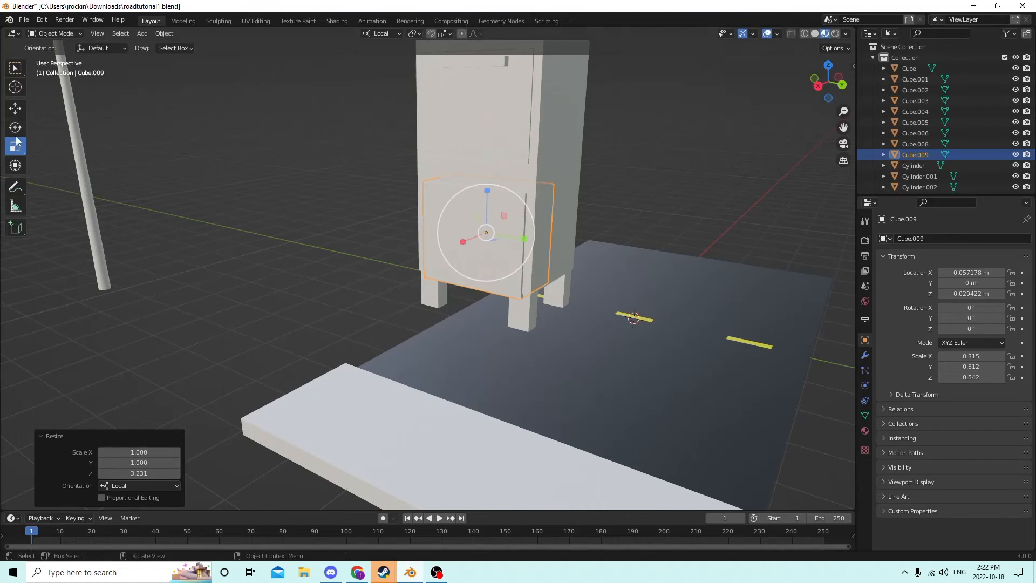
click(15, 109)
drag(486, 186, 484, 169)
middle_drag(484, 170, 442, 180)
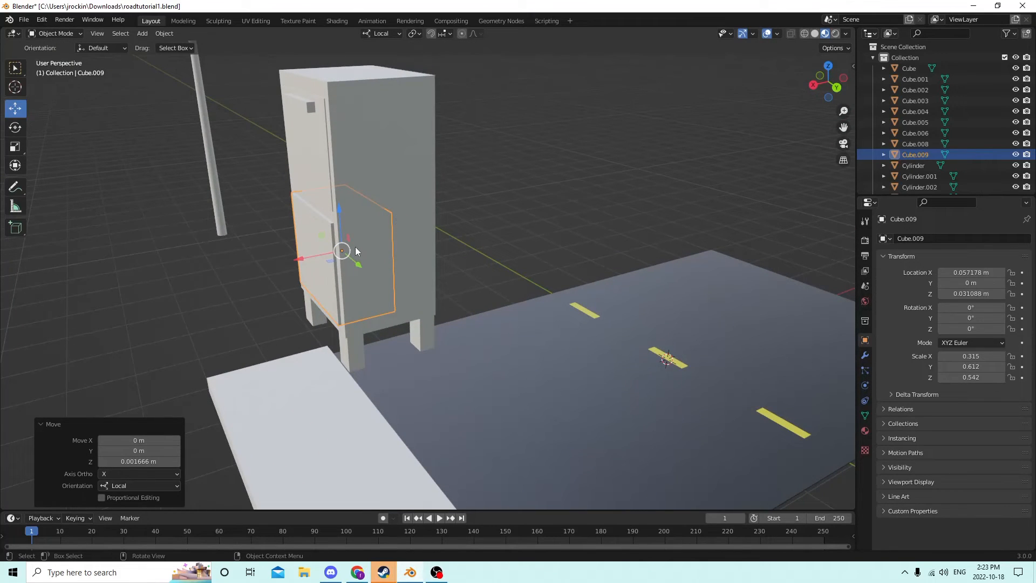
- Deepen the lower box to an X scale of about 0.418 and slide it inward to about X 0.0560 m
click(15, 146)
mouse_move(300, 258)
mouse_down()
mouse_move(287, 258)
mouse_move(311, 259)
mouse_up()
click(16, 108)
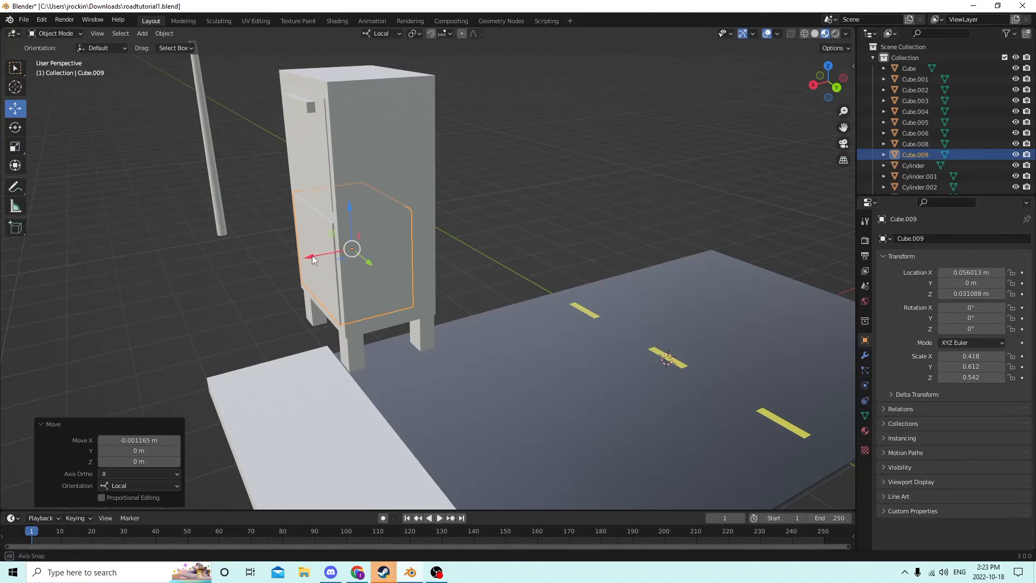
middle_drag(314, 256, 334, 255)
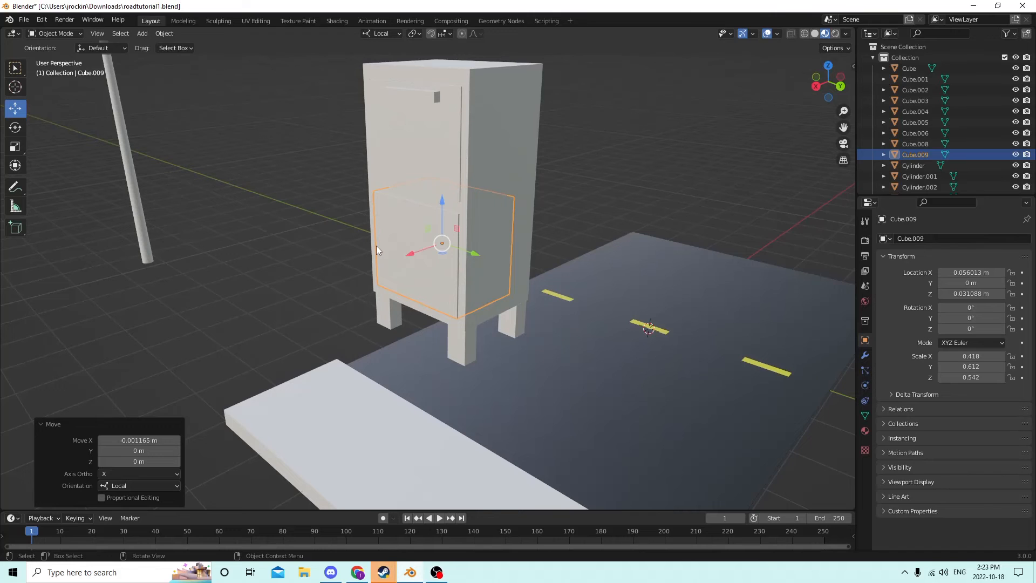
- Duplicate the lower box and move the copy out in front of the cabinet to about X 0.0721 m
key(shift+d)
right_click(601, 225)
middle_drag(602, 225, 426, 257)
drag(324, 270, 169, 291)
middle_drag(170, 290, 209, 297)
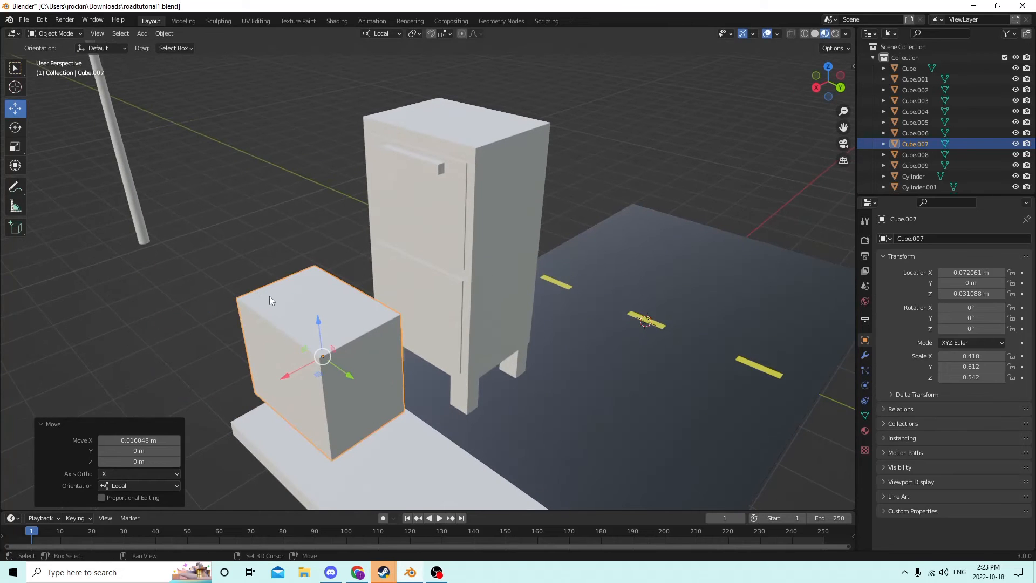
- Duplicate the box in front of the cabinet, raise the copy to about Z 0.0325 m and shrink it to about 0.89
key(shift+d)
right_click(308, 271)
middle_drag(307, 270, 296, 305)
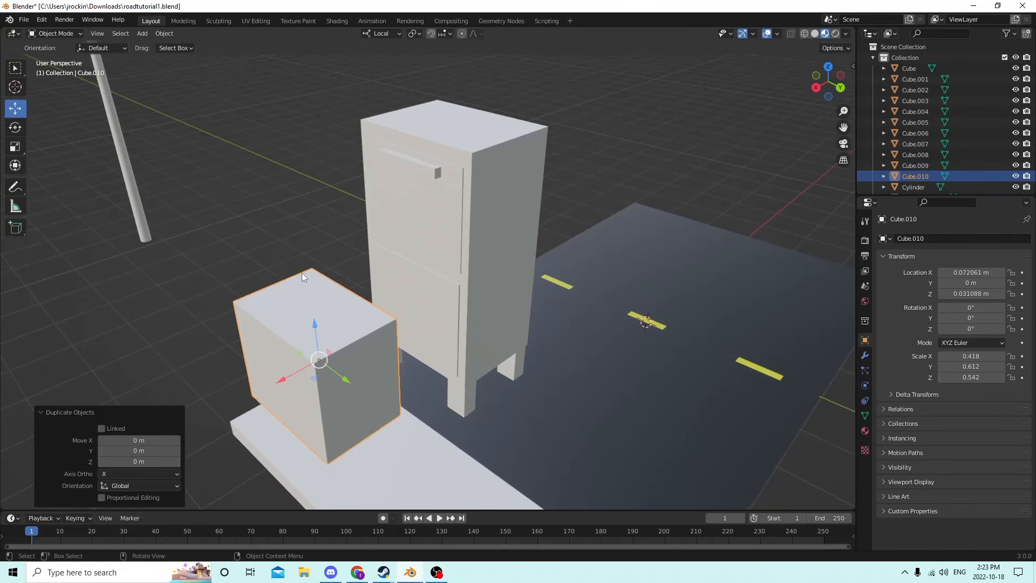
drag(315, 322, 322, 313)
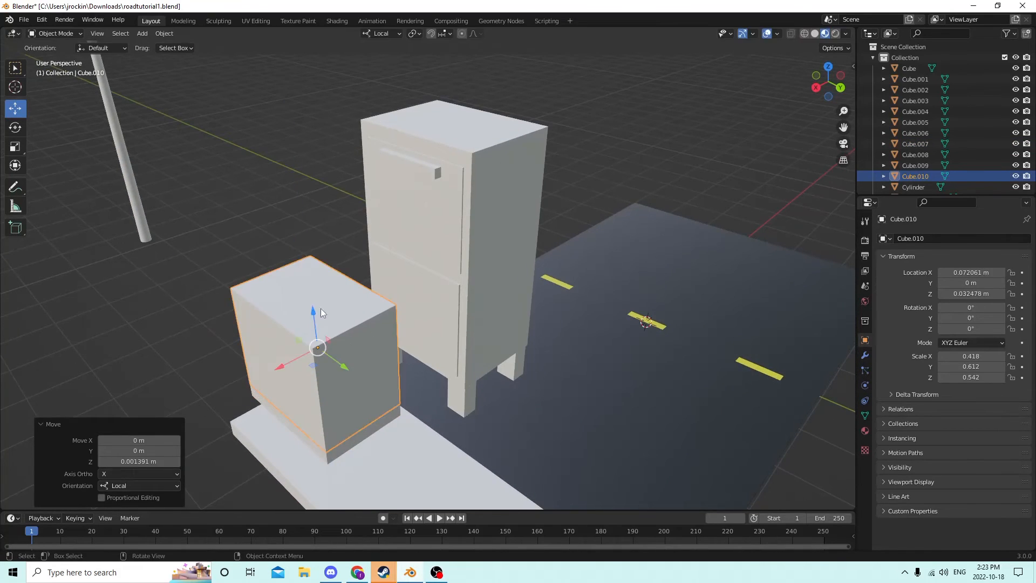
key(s)
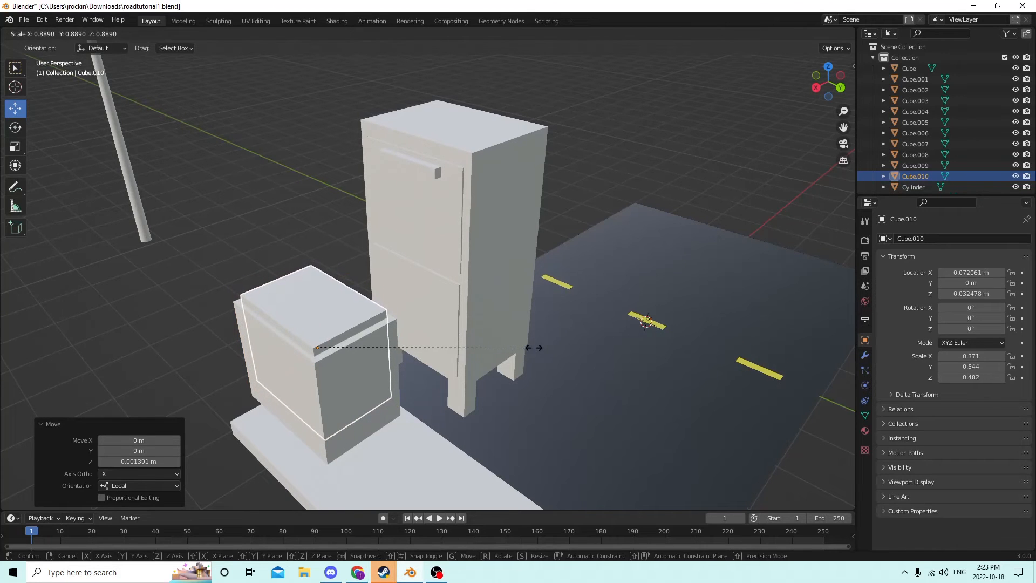
click(530, 348)
middle_drag(530, 351, 514, 279)
- Subtract the smaller raised box from the front box with a Bool Tool difference to hollow out the lower drawer
shift+click(306, 198)
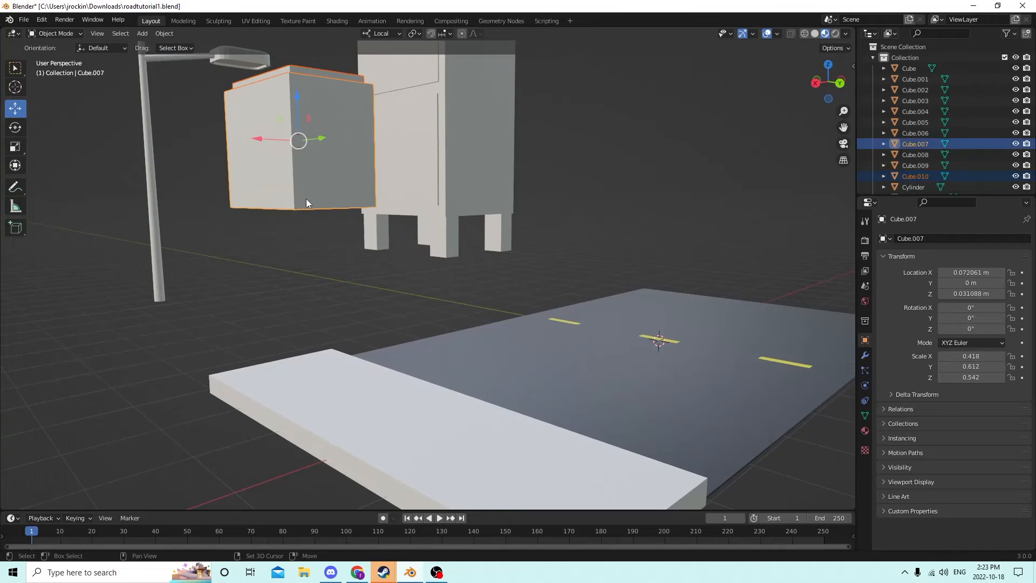
middle_drag(406, 157, 360, 166)
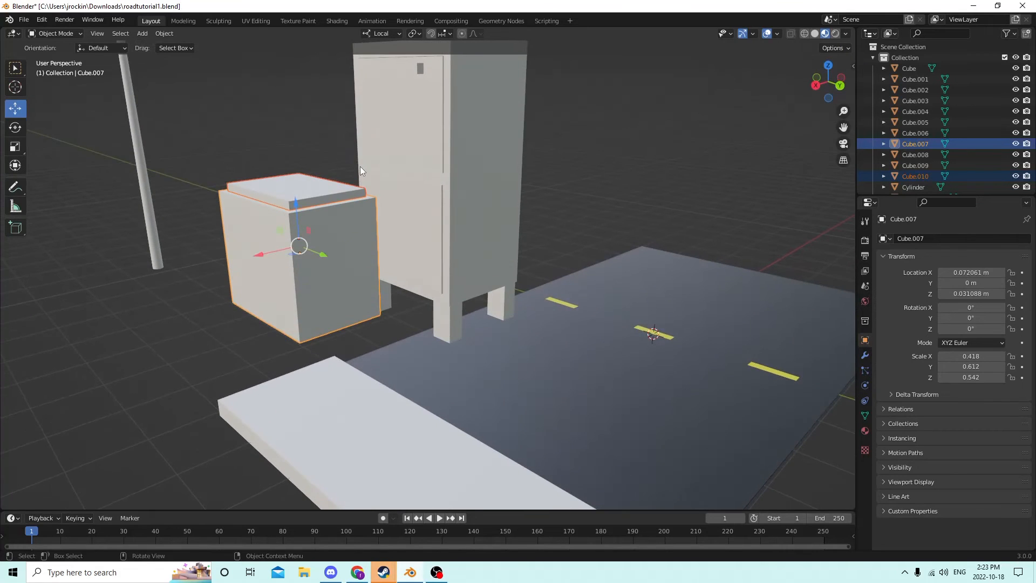
click(164, 33)
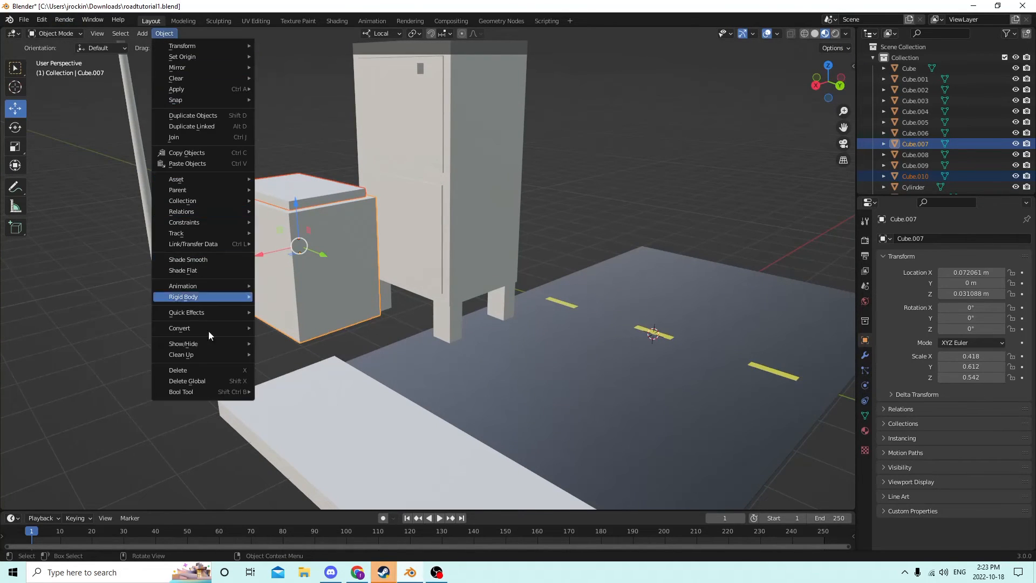
mouse_move(212, 392)
click(281, 401)
middle_drag(281, 296, 264, 303)
- Subtract the lower box embedded in the cabinet from the cabinet body to cut the lower drawer opening
click(327, 263)
middle_drag(346, 252, 413, 238)
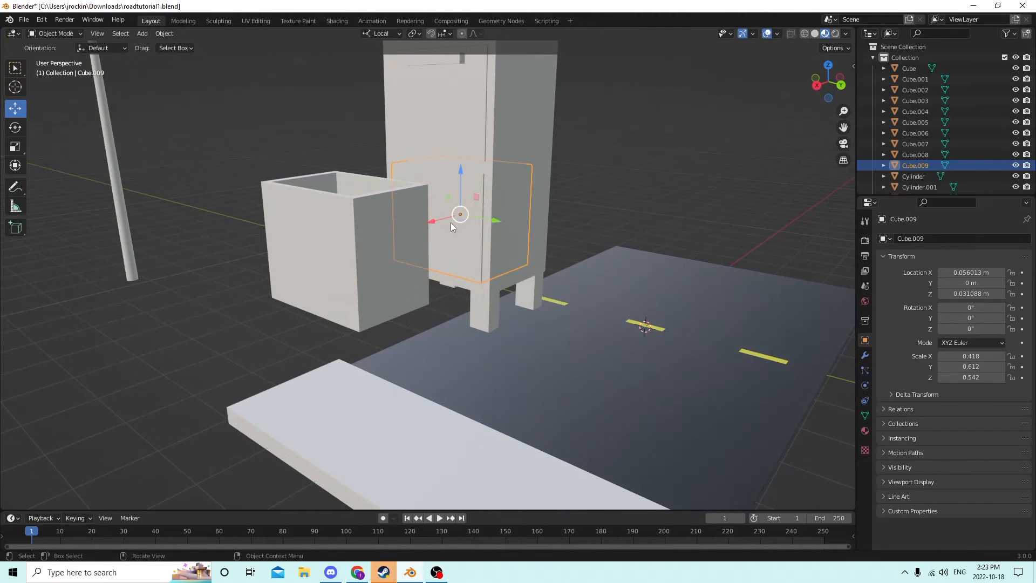
shift+click(513, 190)
middle_drag(512, 189, 445, 218)
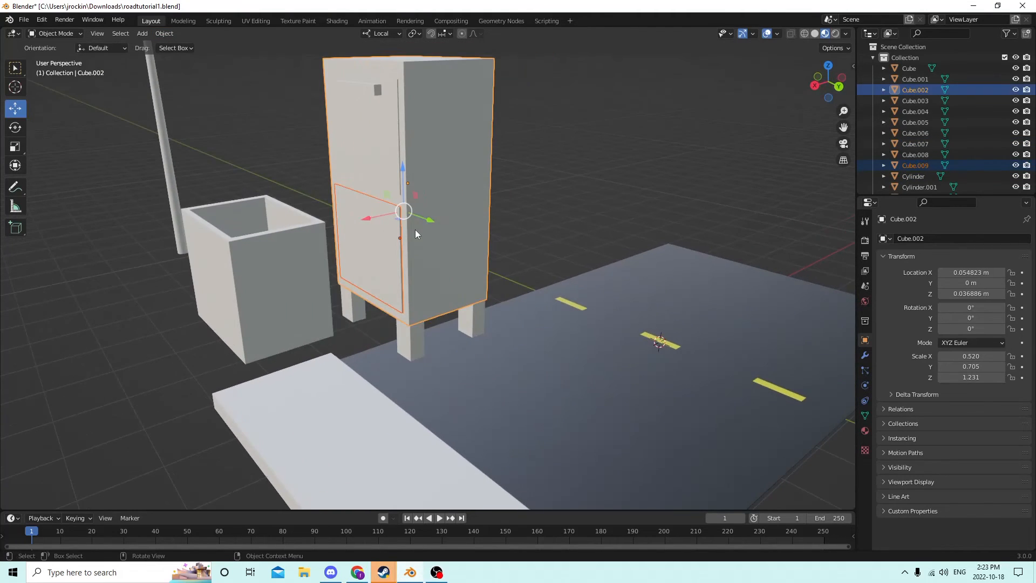
click(164, 33)
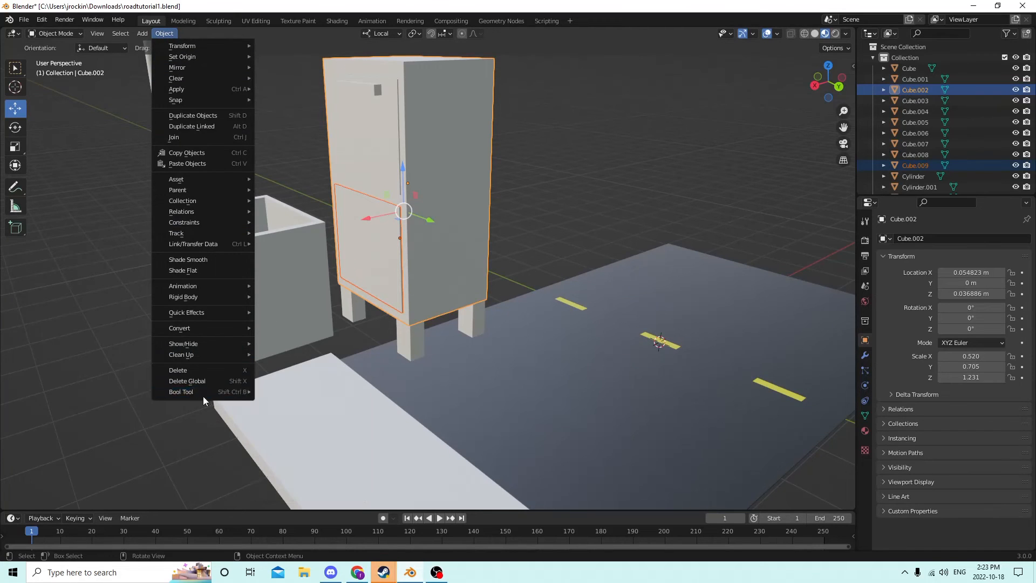
mouse_move(239, 398)
click(280, 402)
middle_drag(280, 397, 308, 270)
- Slide the hollow drawer into the cabinet to about X 0.0560 m and shrink it to scales of about 0.412, 0.604 and 0.535
click(362, 242)
drag(216, 304, 372, 259)
scroll(378, 261, up, 3)
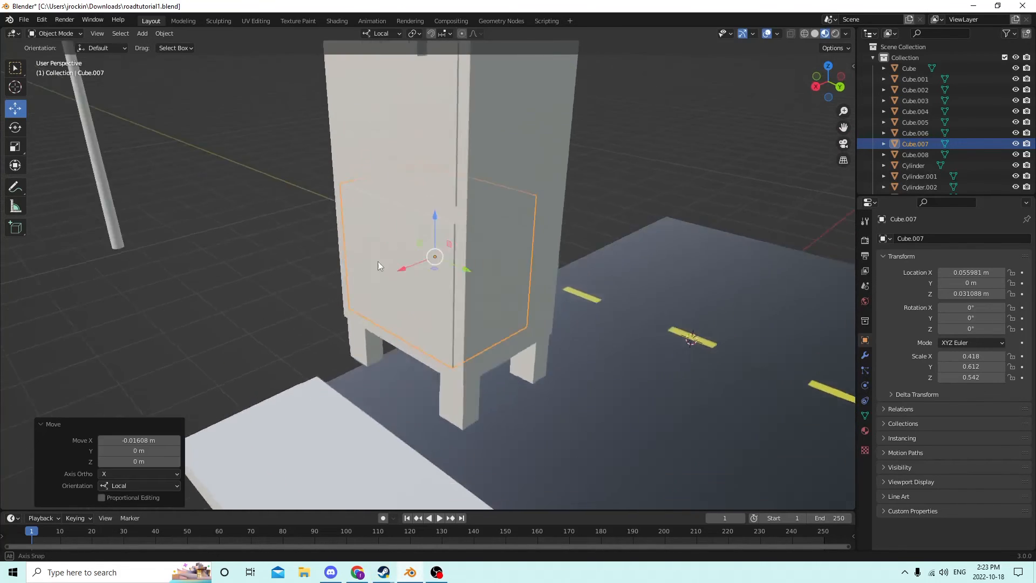
middle_drag(378, 261, 760, 263)
key(s)
click(796, 272)
click(414, 204)
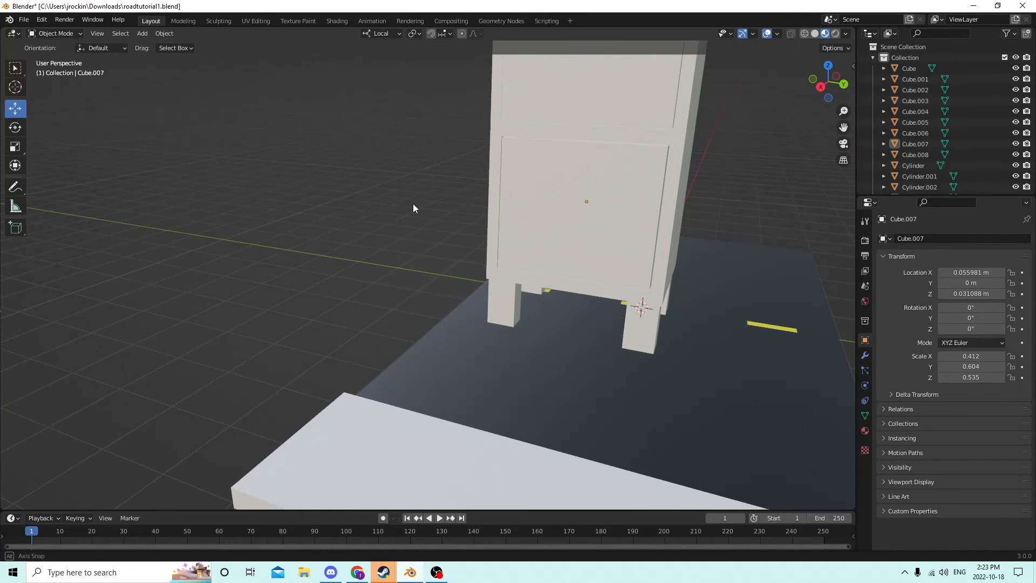
mouse_move(413, 204)
middle_down()
mouse_move(364, 203)
mouse_move(409, 212)
middle_up()
scroll(452, 239, down, 1)
middle_drag(452, 238, 463, 238)
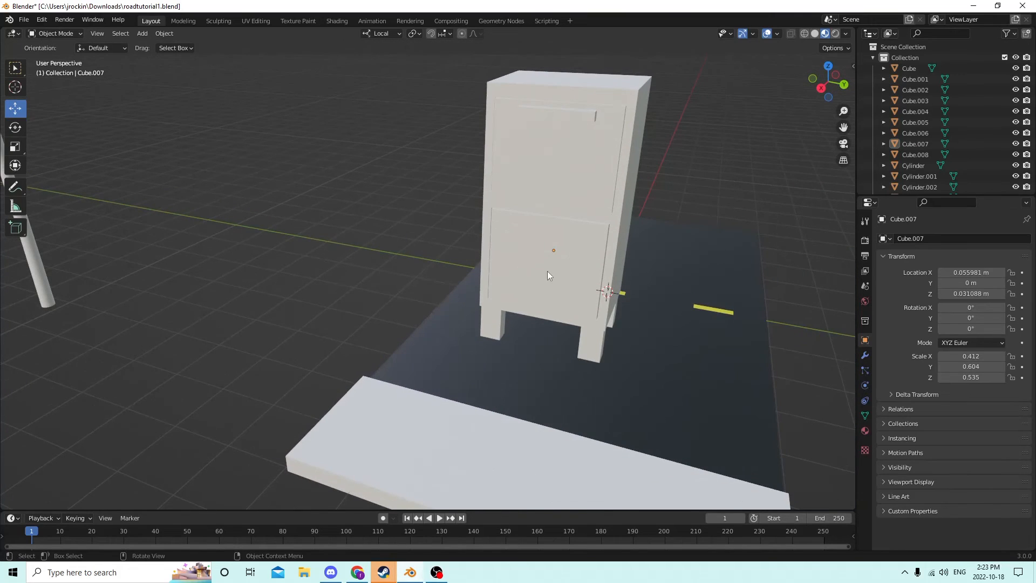
middle_drag(547, 271, 532, 270)
- Add a cylinder mesh to the scene for the lower drawer's knob
key(shift+a)
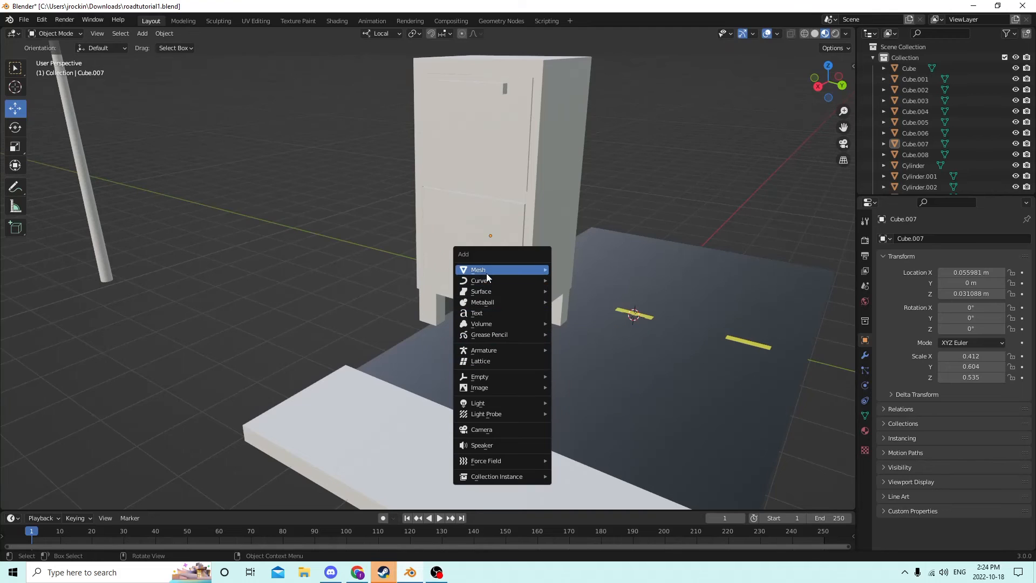
mouse_move(540, 278)
click(575, 324)
middle_drag(576, 324, 638, 307)
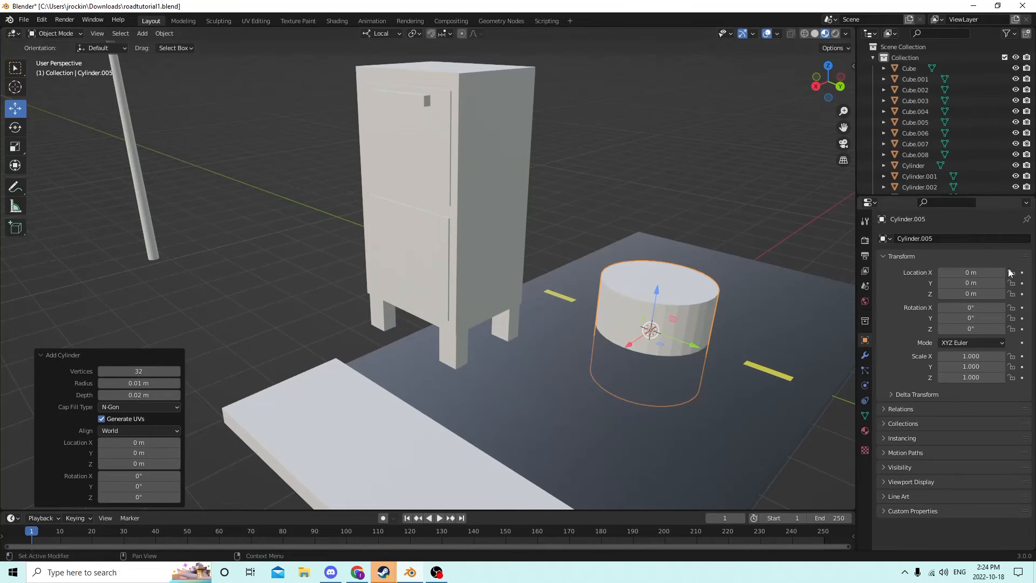
- Try a 90° X rotation on the new cylinder and reset it to 0°
click(976, 272)
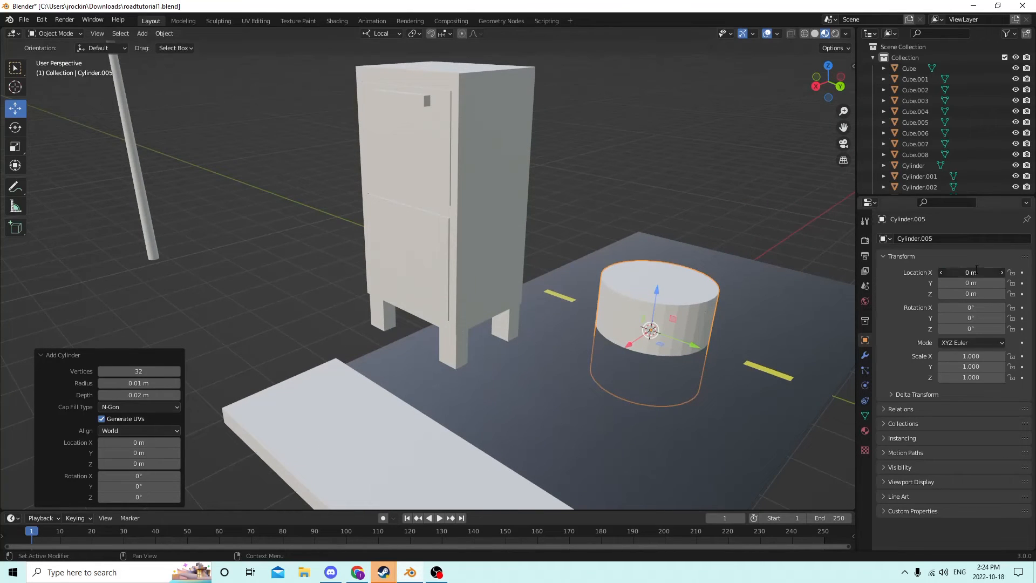
click(961, 308)
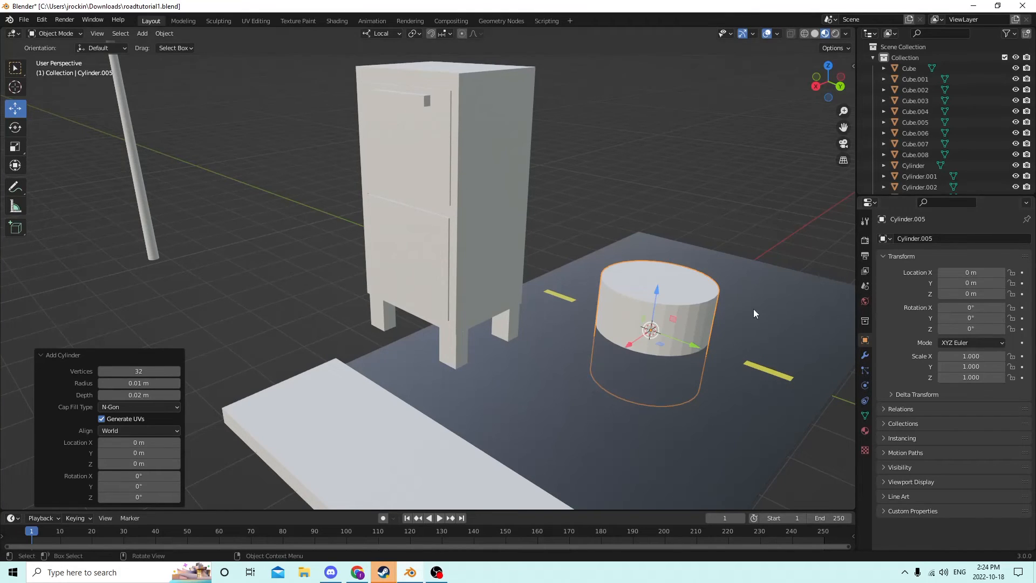
text(0)
key(Return)
click(973, 310)
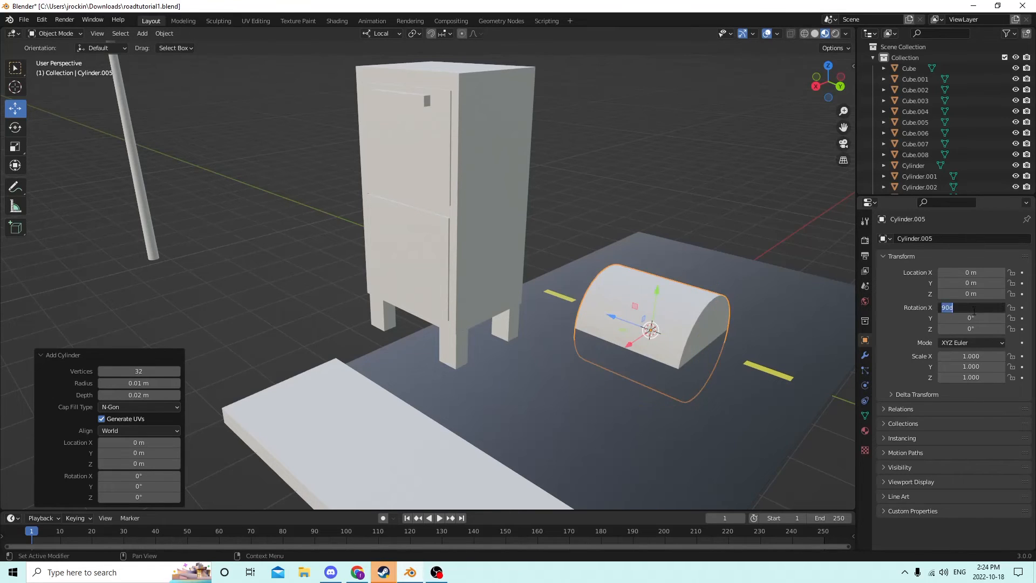
text(0)
key(Return)
- Set the cylinder's Y rotation to 90°
click(954, 320)
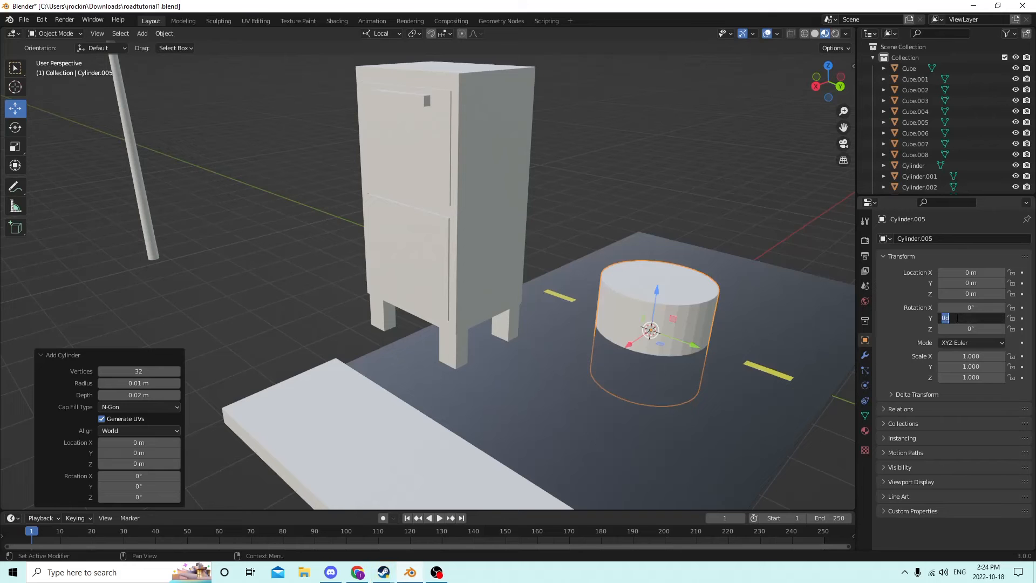
text(90)
key(Return)
- Move the cylinder to the lower drawer's front, at about X 0.0562 m and Z 0.0303 m
middle_drag(689, 263, 675, 268)
drag(641, 356, 332, 386)
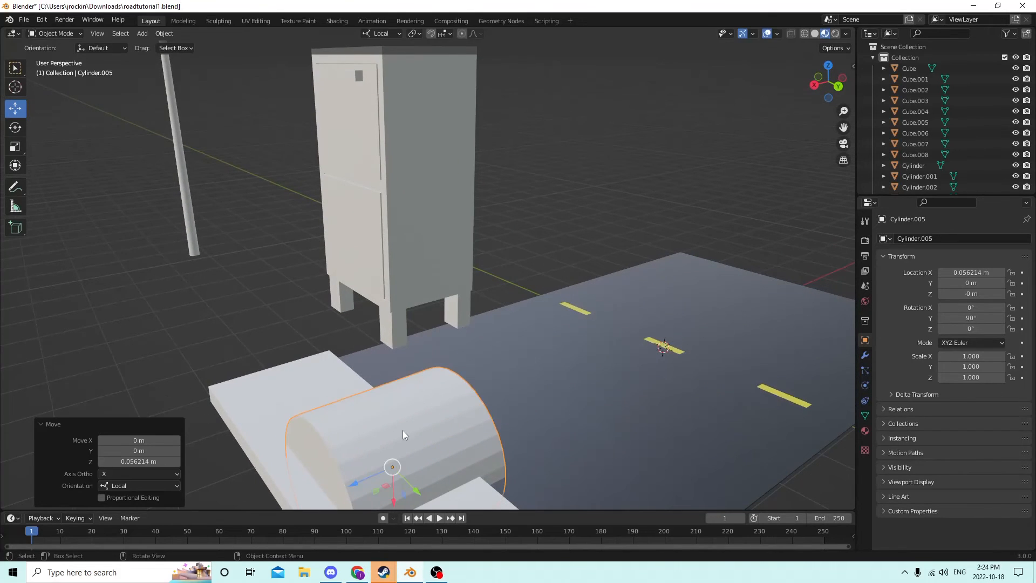
middle_drag(403, 430, 585, 416)
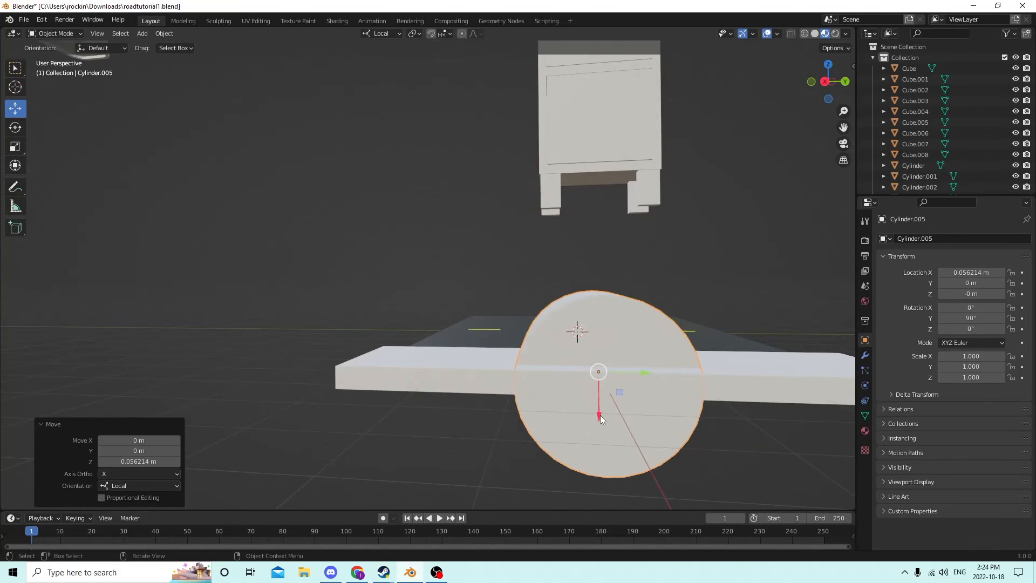
drag(601, 420, 599, 178)
middle_drag(599, 178, 669, 335)
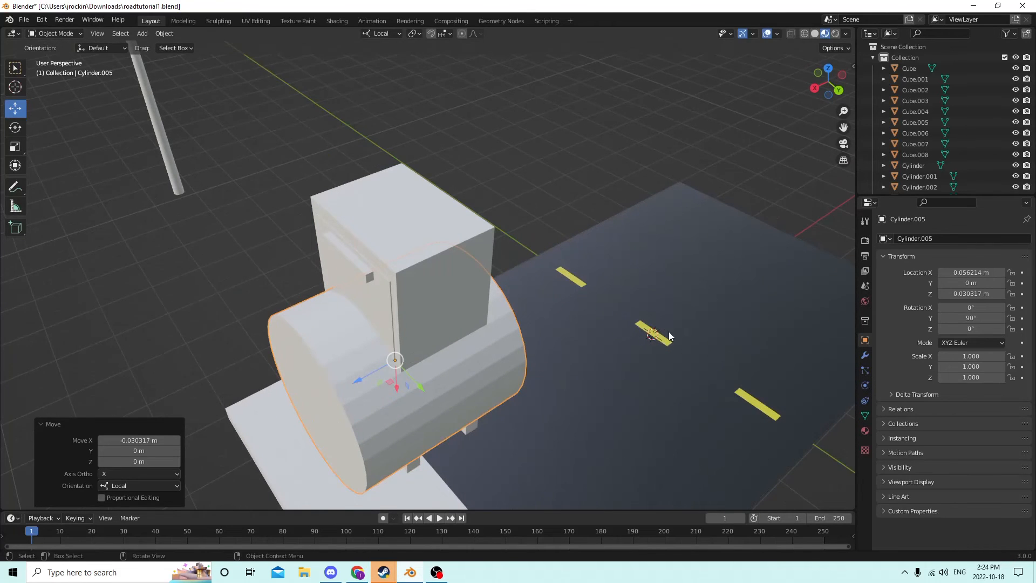
- Shrink the cylinder to a scale of about 0.405 and slide it outward to about X 0.0587 m
key(s)
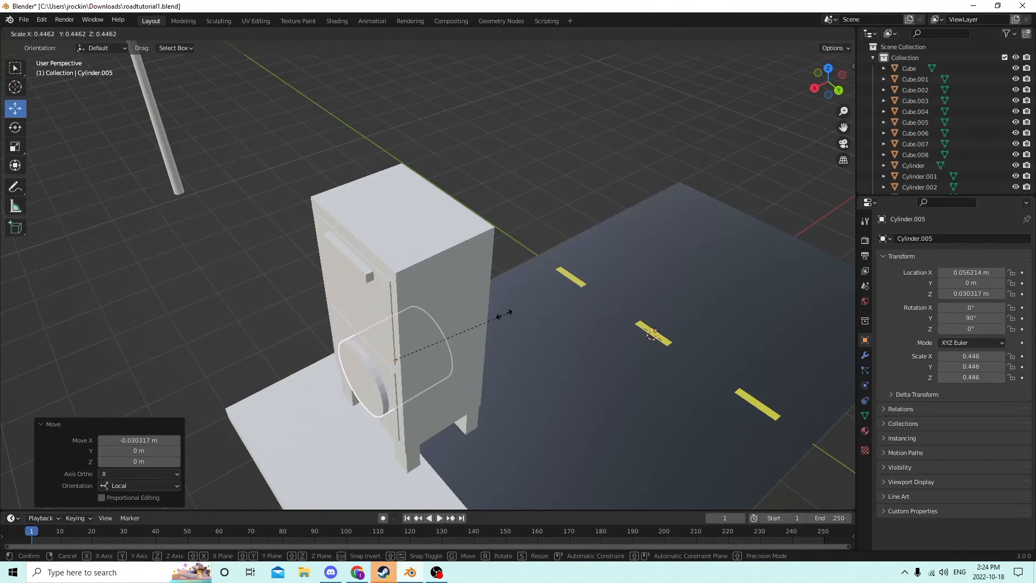
click(488, 319)
middle_drag(487, 319, 390, 300)
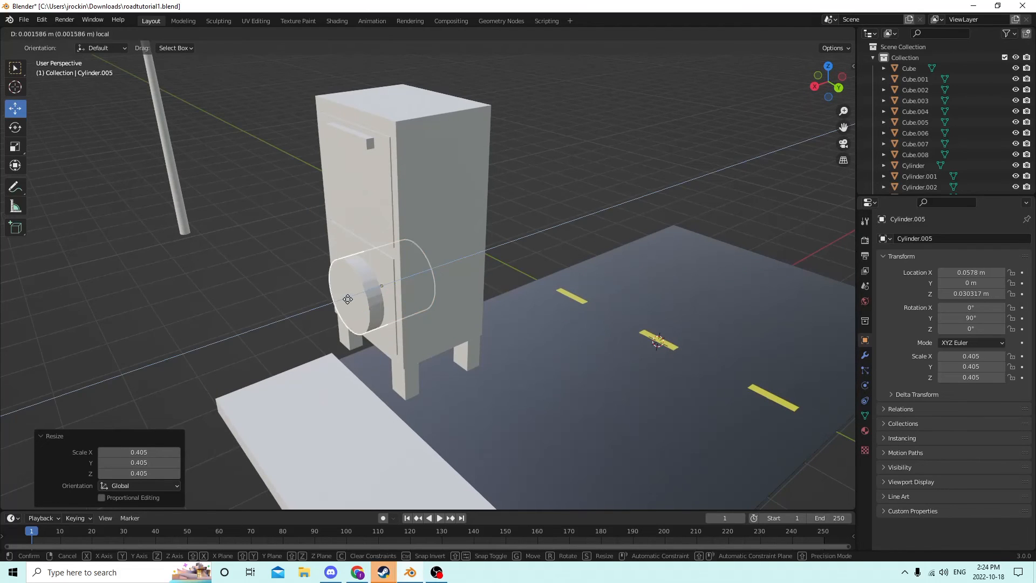
drag(372, 298, 390, 296)
- Shrink the cylinder to a scale of about 0.123 and slide it out of the drawer front to about X 0.0608 m
middle_drag(390, 297, 507, 297)
key(s)
click(591, 294)
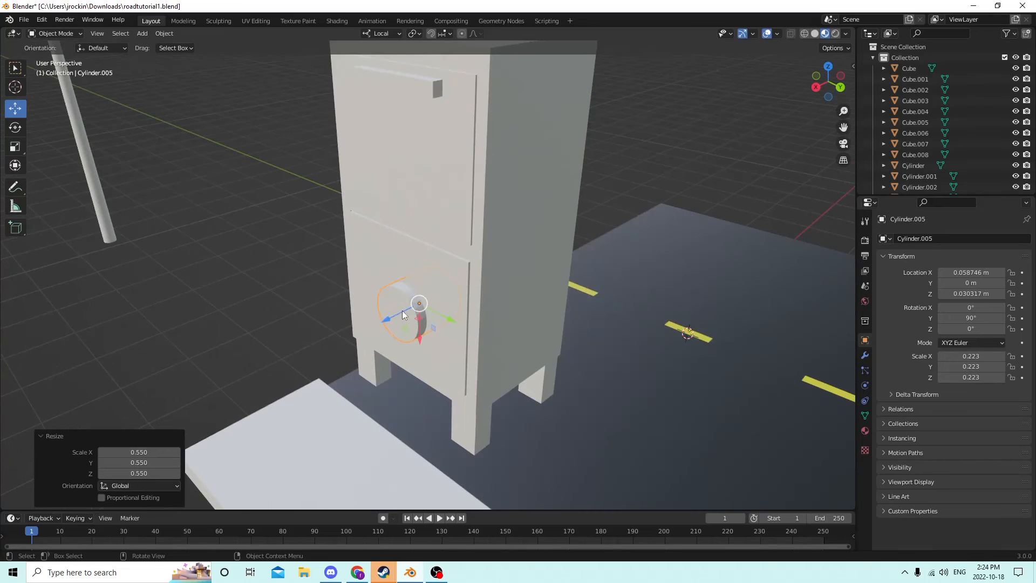
mouse_move(388, 312)
mouse_down()
mouse_move(378, 318)
mouse_move(390, 314)
mouse_up()
middle_drag(390, 314, 642, 315)
key(s)
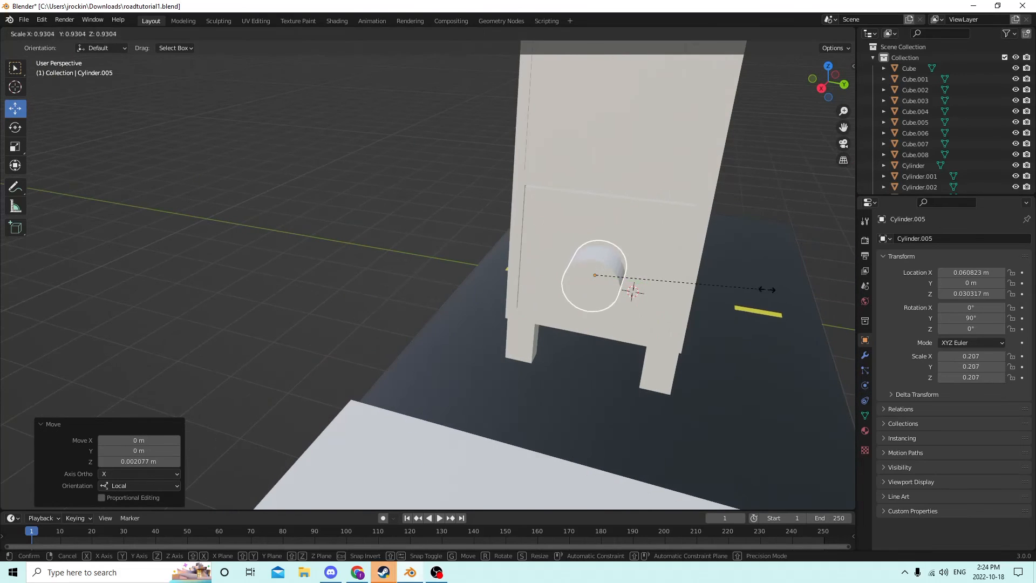
click(697, 286)
- Duplicate the knob cylinder and move the copy forward along its local Z axis to about X 0.0675 m
middle_drag(697, 286, 397, 251)
key(shift+d)
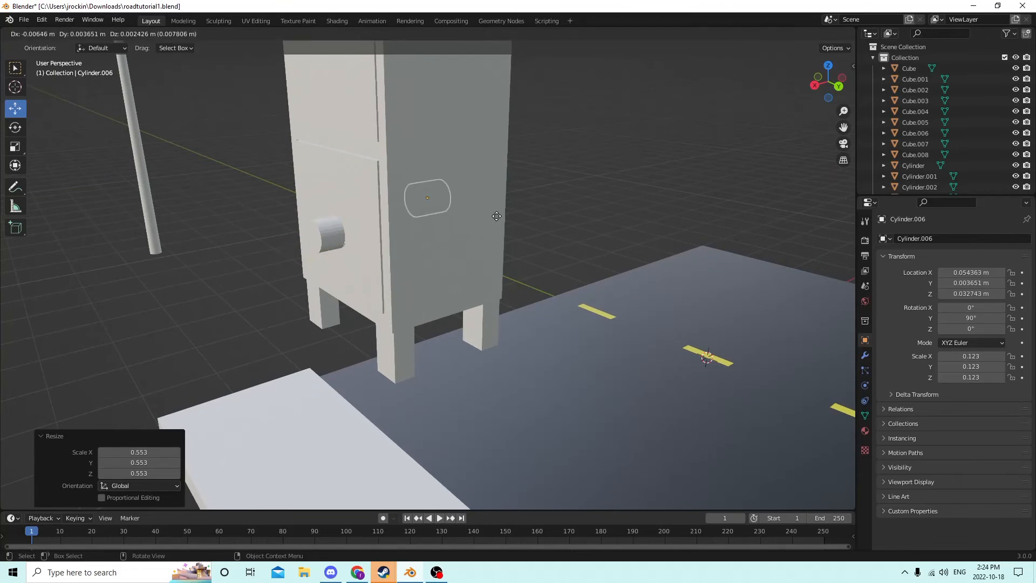
key(Escape)
middle_drag(426, 205, 213, 273)
key(g)
key(z)
key(z)
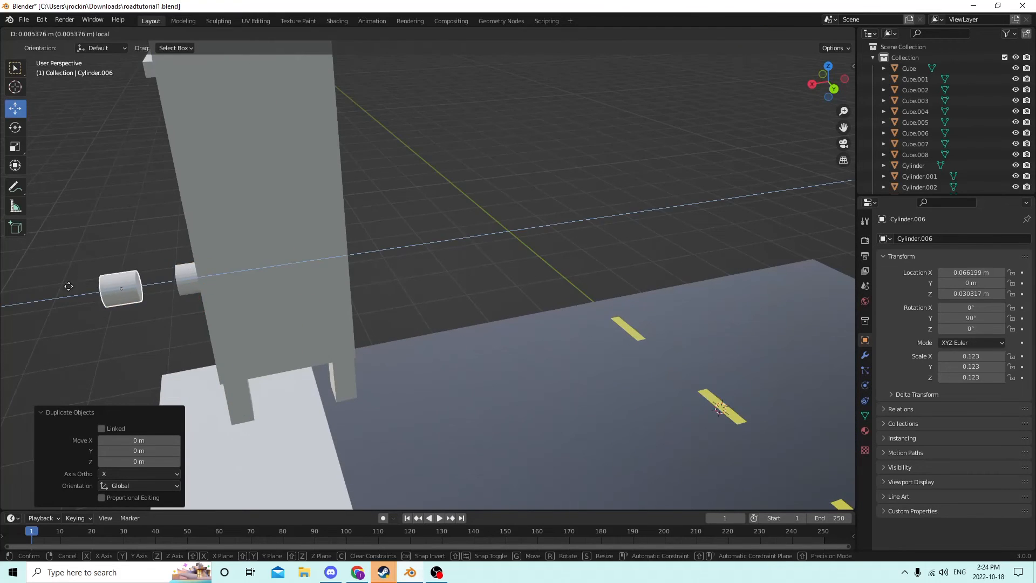
click(129, 287)
middle_drag(130, 288, 363, 278)
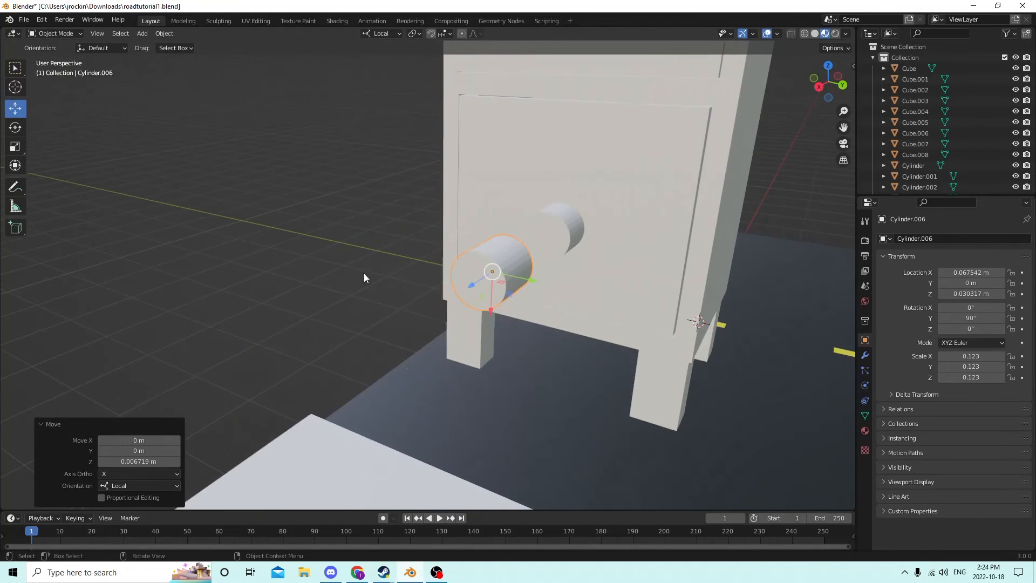
- Flatten the cylinder at the drawer front to a Z scale of about 0.045
click(578, 223)
middle_drag(565, 229, 468, 257)
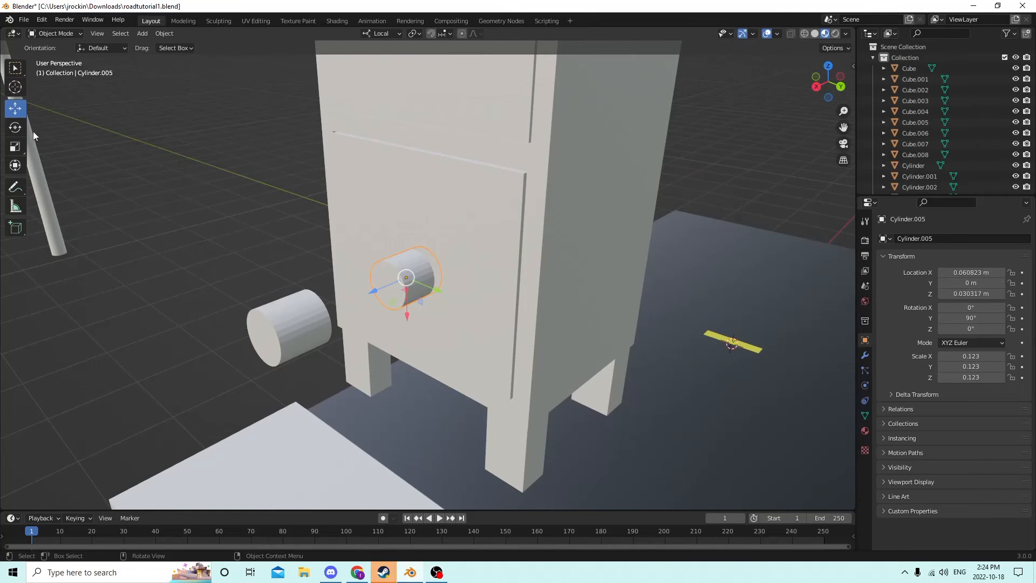
click(18, 148)
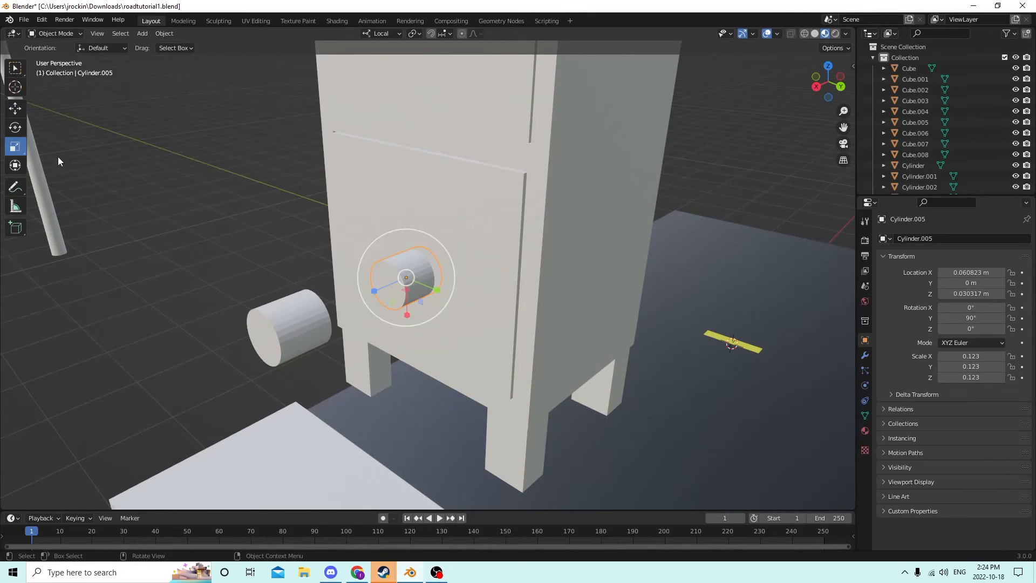
middle_drag(320, 252, 210, 270)
drag(190, 275, 216, 268)
middle_drag(216, 268, 238, 265)
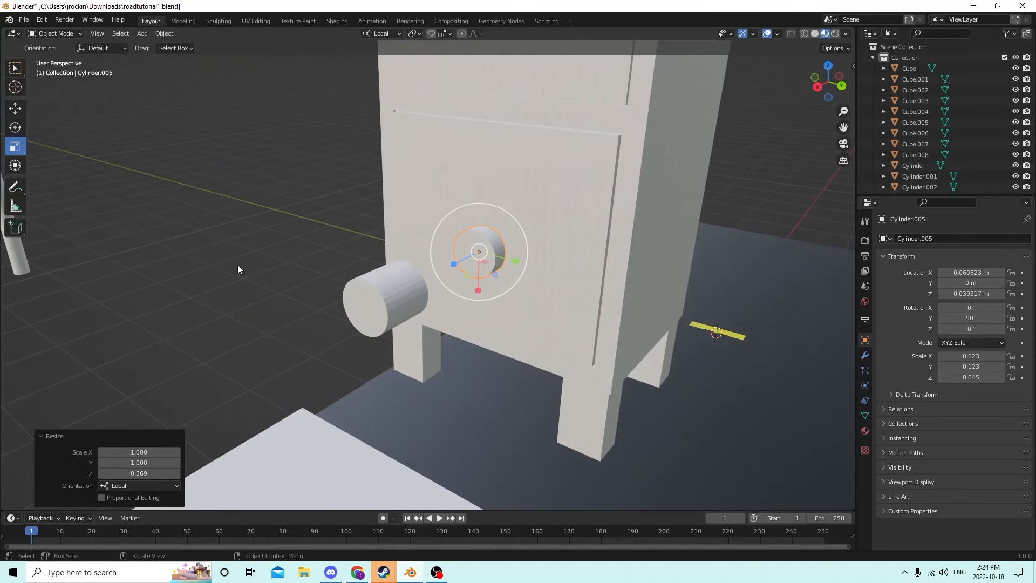
- Move the flattened cylinder back toward the drawer front to about X 0.0603 m
click(15, 108)
middle_drag(396, 155, 430, 194)
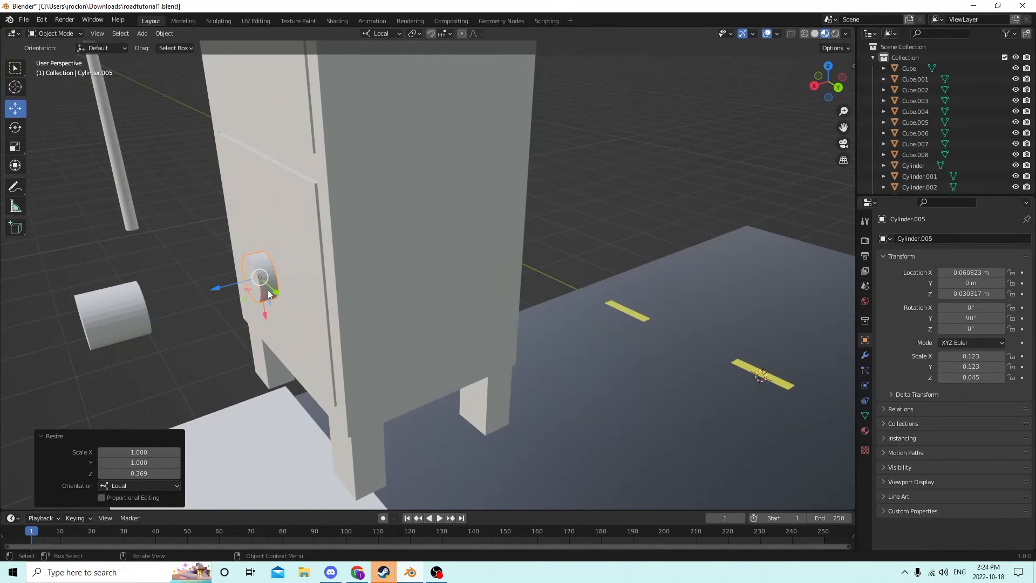
drag(215, 287, 229, 290)
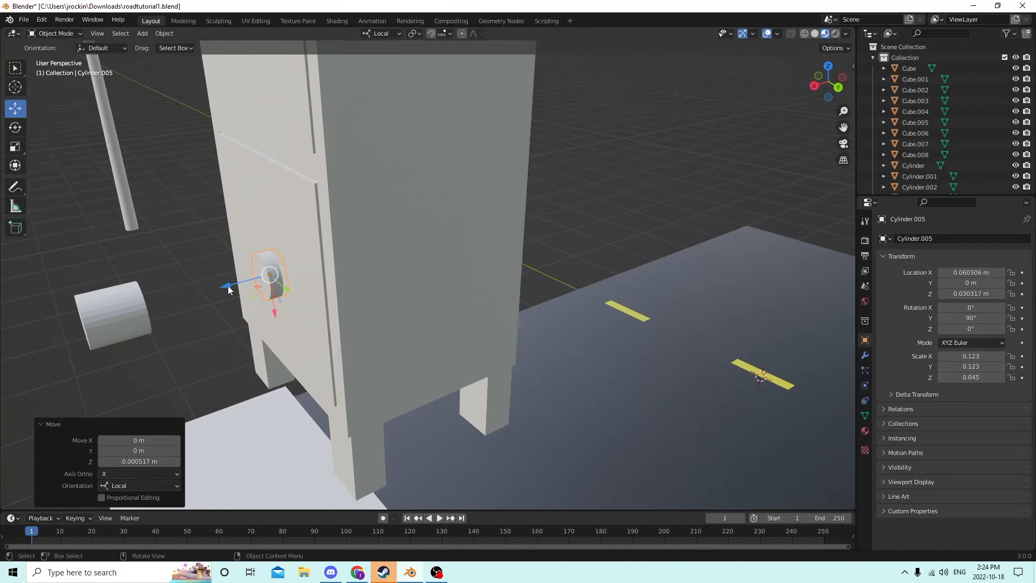
middle_drag(229, 290, 299, 279)
- Thin the cylinder in front of the lower drawer along its local Y axis to a scale of about 0.011
click(494, 293)
mouse_move(494, 293)
middle_down()
mouse_move(463, 289)
mouse_move(494, 277)
middle_up()
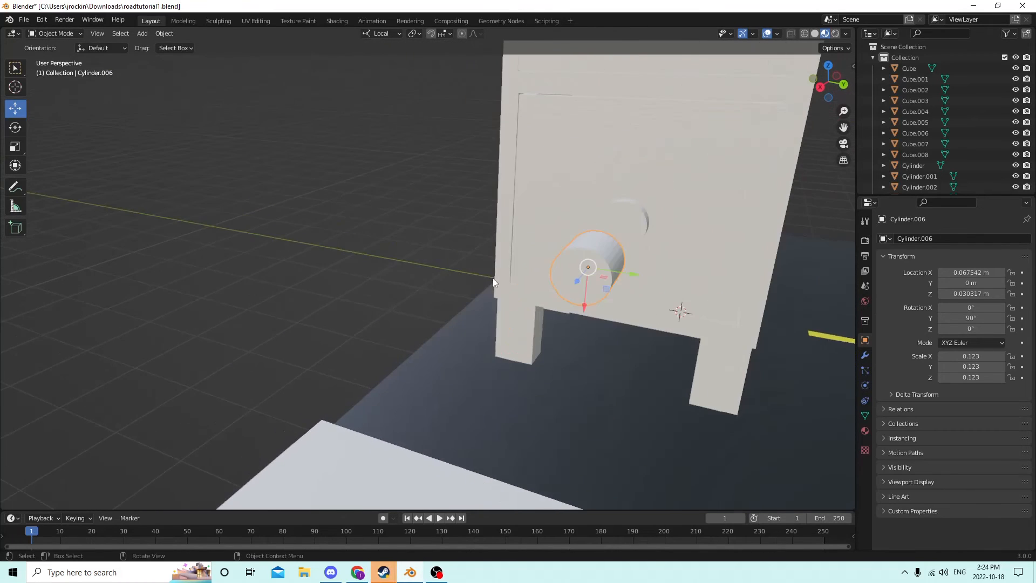
click(9, 149)
middle_drag(190, 139, 789, 251)
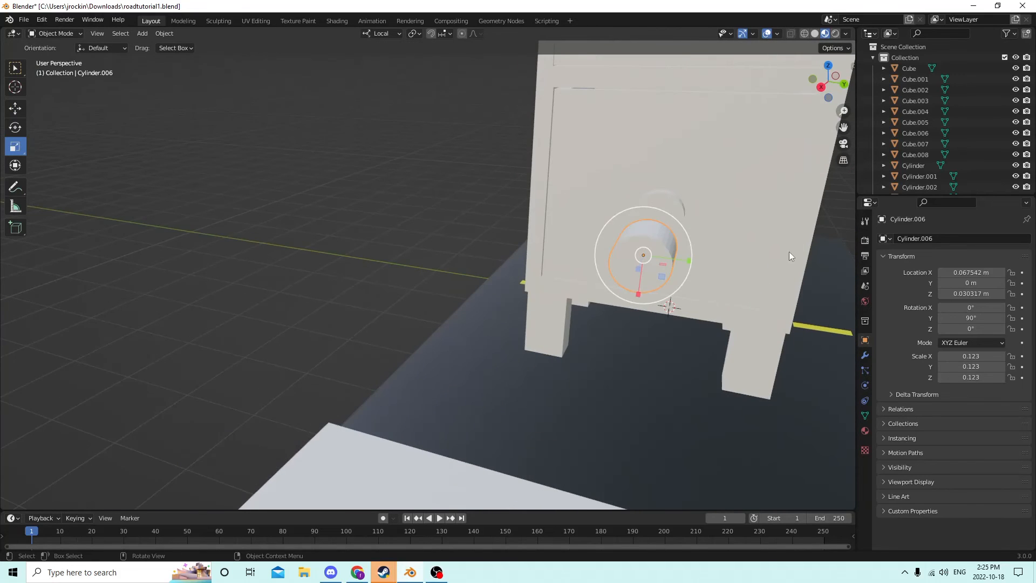
drag(688, 261, 647, 256)
middle_drag(586, 239, 546, 235)
scroll(457, 215, down, 1)
middle_drag(457, 215, 519, 222)
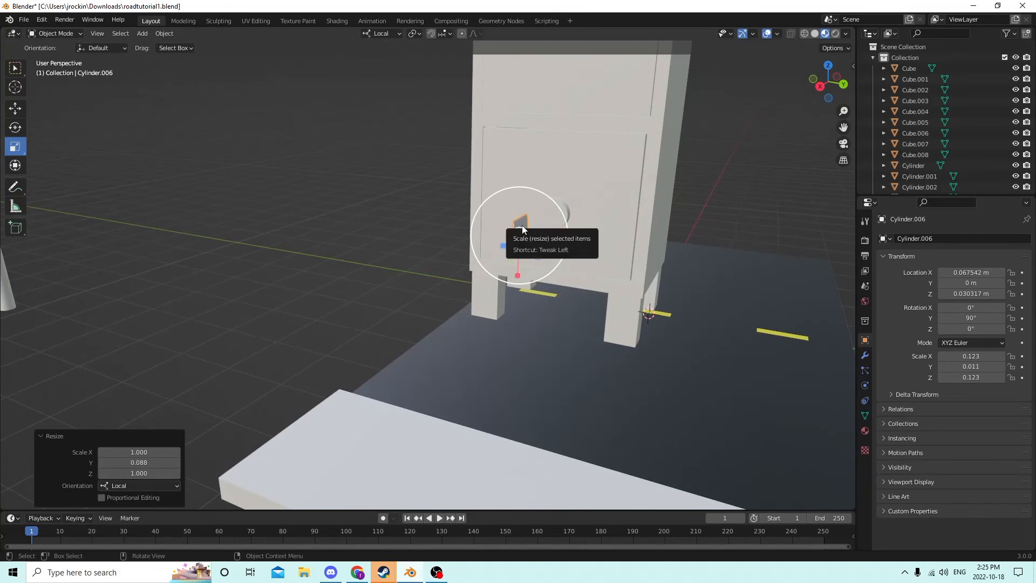
key(Tab)
key(Tab)
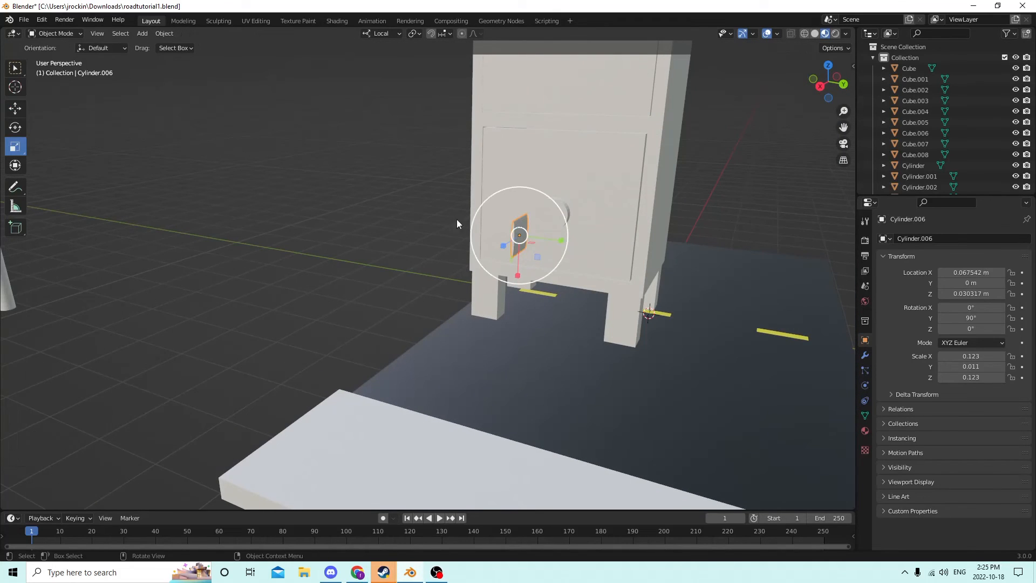
- Duplicate the thinned cylinder and move the copy forward along its local Z axis to about X 0.0754 m
click(11, 107)
middle_drag(412, 149, 276, 346)
key(shift+d)
key(Escape)
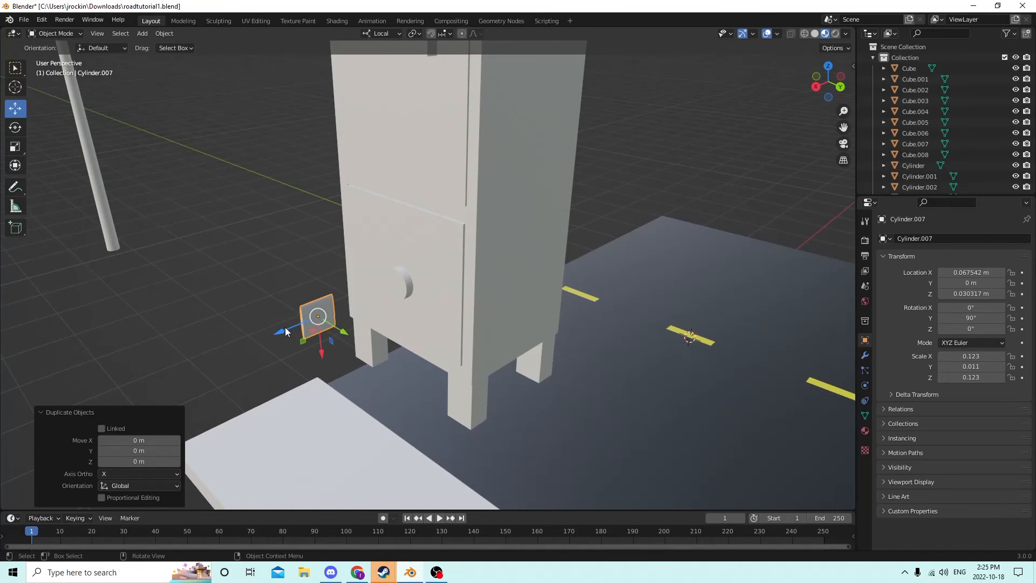
drag(286, 331, 164, 362)
middle_drag(163, 362, 319, 263)
- Move the original thinned cylinder back along its local Z axis into the round knob, to about X 0.0616 m
scroll(340, 269, up, 2)
click(447, 252)
middle_drag(447, 252, 393, 245)
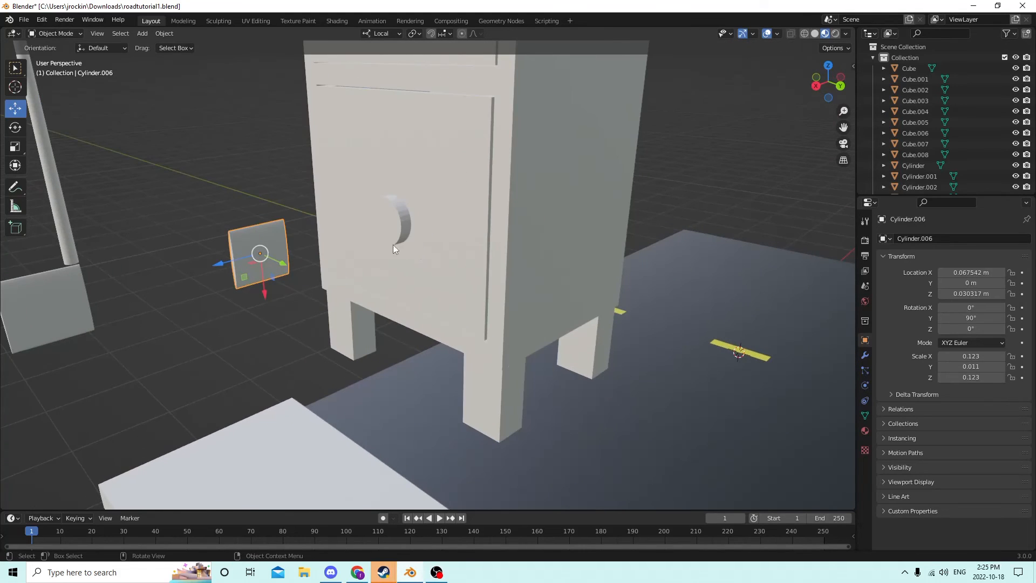
drag(221, 266, 332, 226)
middle_drag(332, 227, 235, 210)
scroll(344, 225, up, 1)
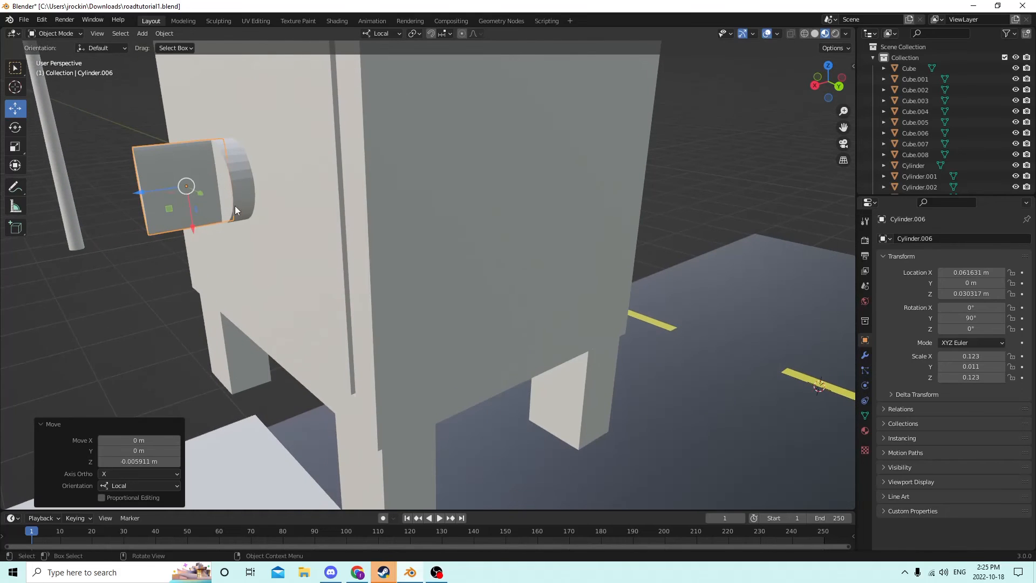
- Scale the thinned cylinder down along its local X axis to about 0.095 so it is shorter than the knob's face
click(15, 147)
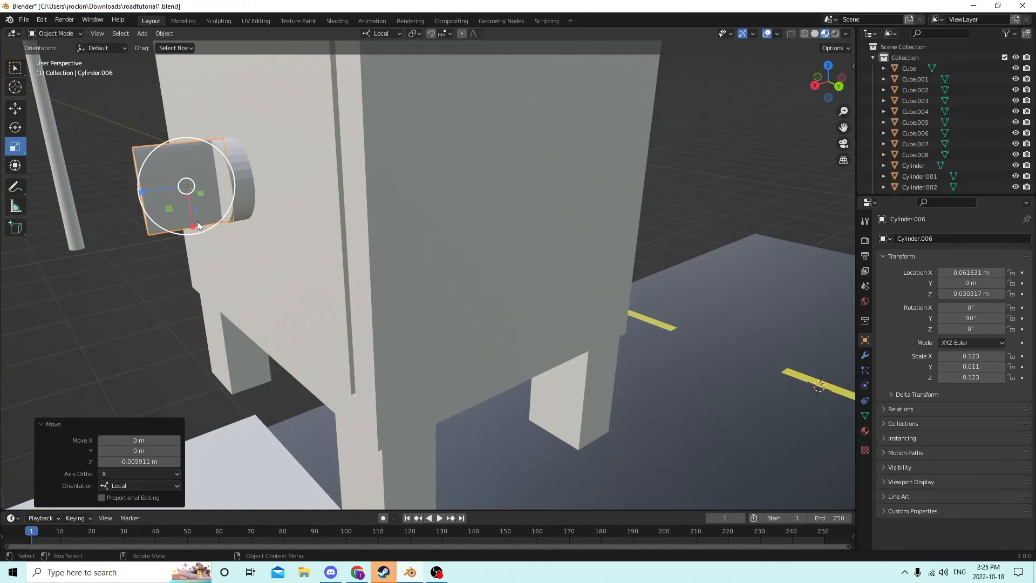
drag(193, 225, 189, 216)
middle_drag(190, 216, 225, 221)
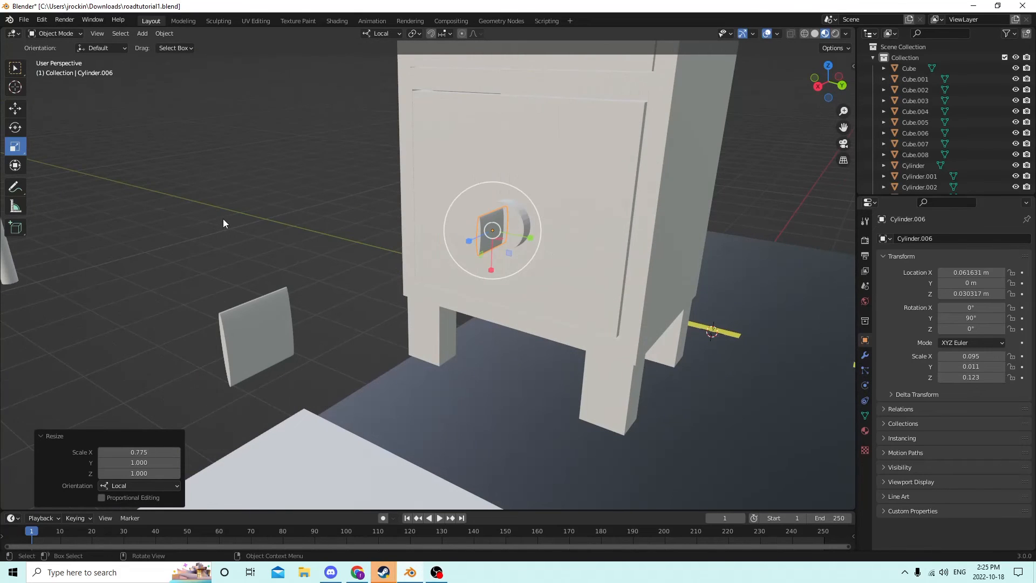
middle_drag(224, 223, 361, 208)
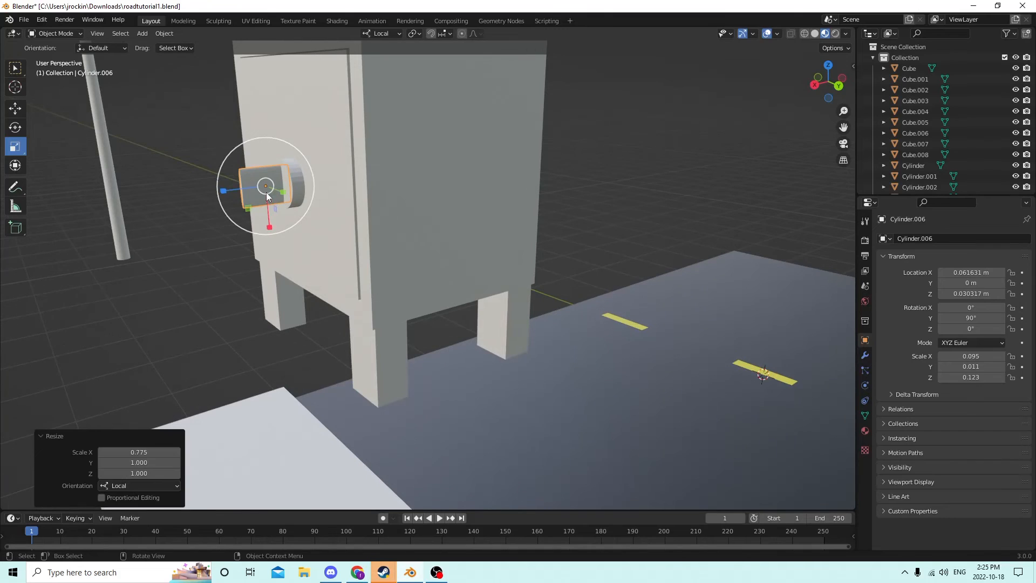
- Delete the spare thinned cylinder floating in front of the cabinet
scroll(186, 231, down, 2)
click(116, 258)
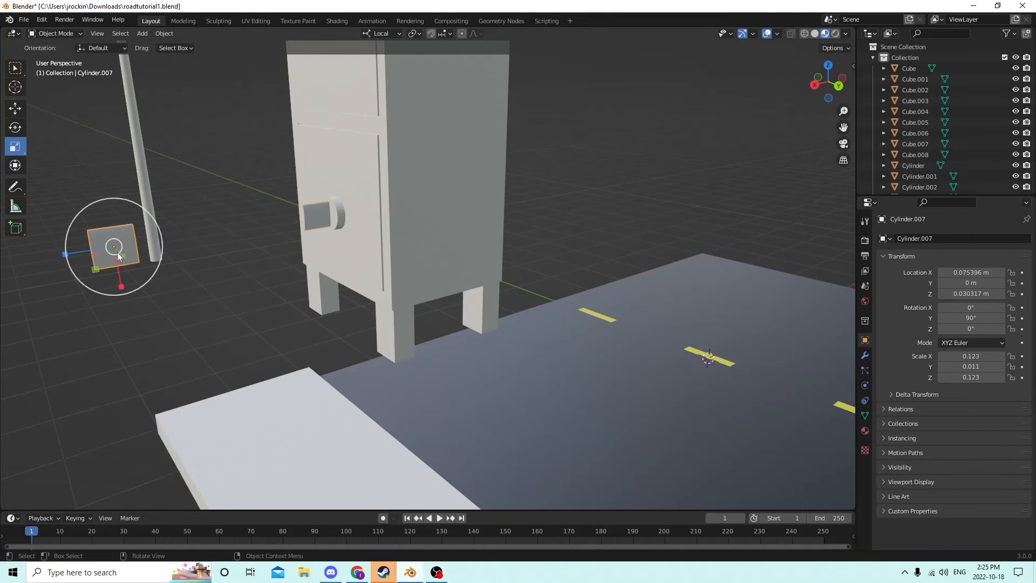
key(Delete)
- Duplicate the resized thin cylinder and move the copy forward along its local Z axis to about X 0.0687 m
click(309, 228)
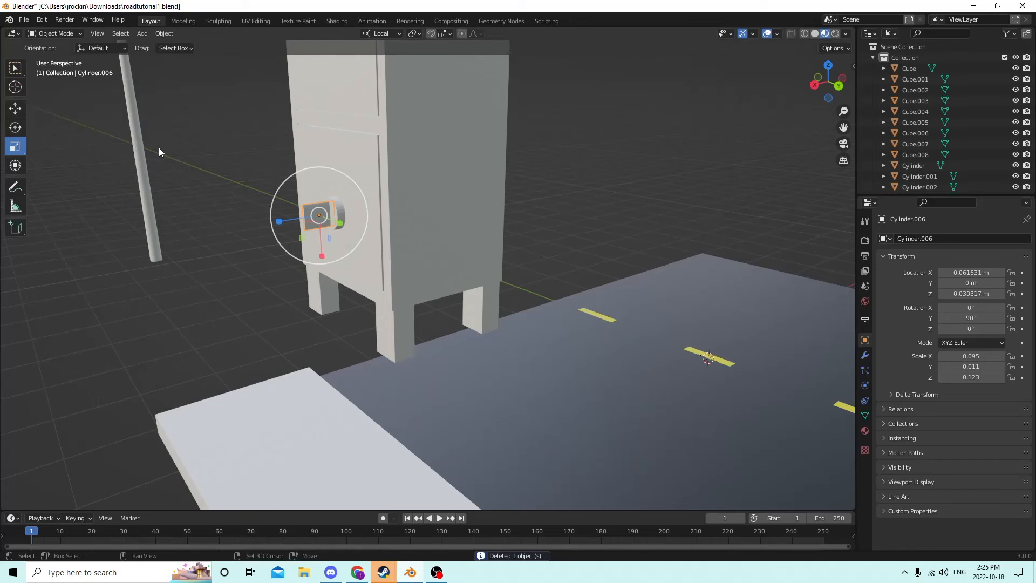
key(shift+d)
key(Escape)
click(15, 108)
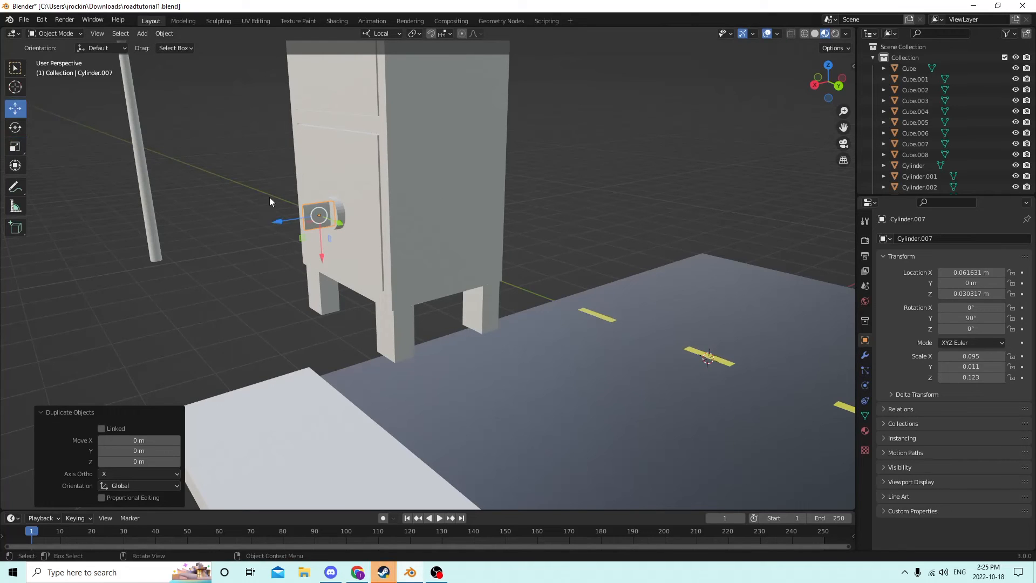
drag(282, 223, 187, 237)
scroll(278, 241, up, 2)
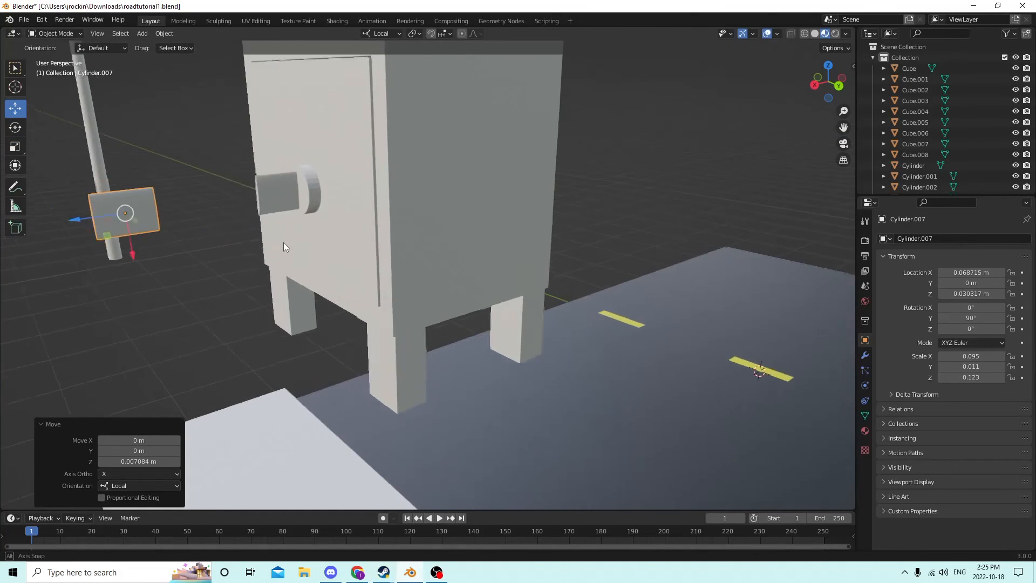
- Cut the thin cylinder out of the round knob with the Bool Tool's Auto Boolean Difference
middle_drag(283, 242, 290, 221)
scroll(299, 243, up, 2)
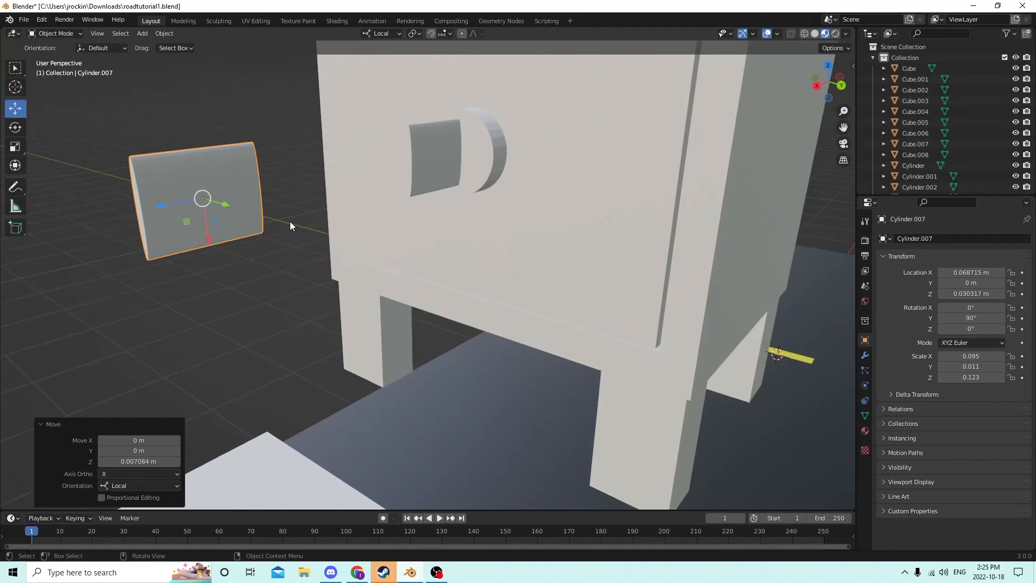
click(396, 158)
click(424, 148)
mouse_move(438, 157)
middle_down()
mouse_move(458, 160)
mouse_move(439, 158)
middle_up()
click(436, 188)
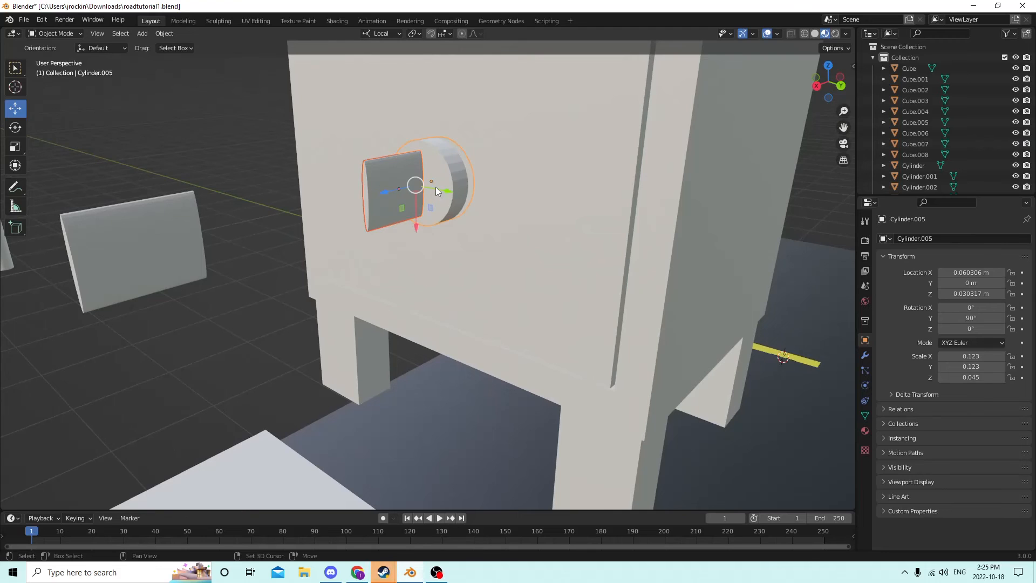
click(165, 34)
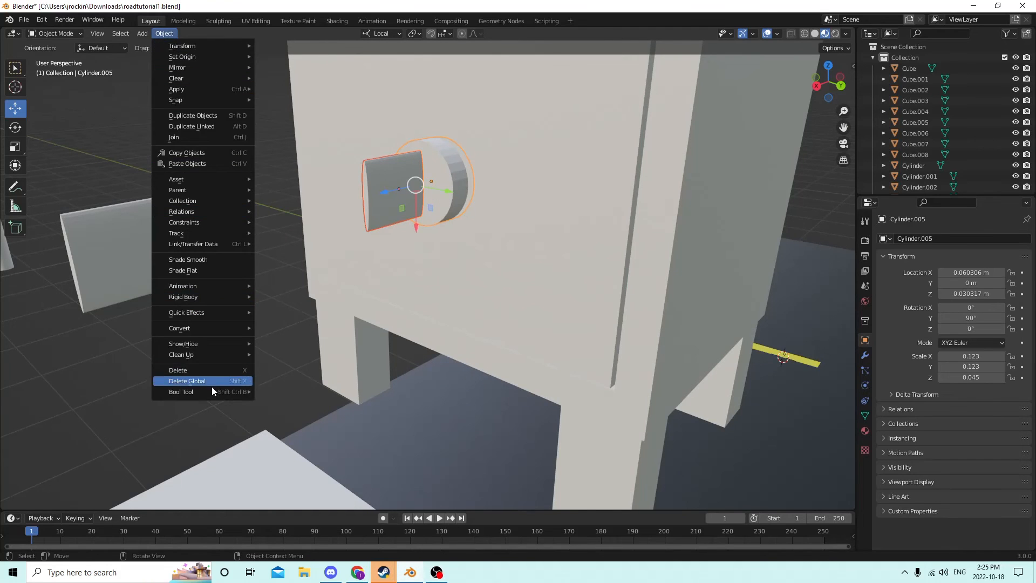
mouse_move(208, 391)
click(279, 406)
middle_drag(287, 369, 293, 318)
scroll(311, 322, down, 4)
- Move the remaining thin cylinder back along its local Z axis into the knob's slot, to about X 0.0604 m
click(620, 257)
click(424, 323)
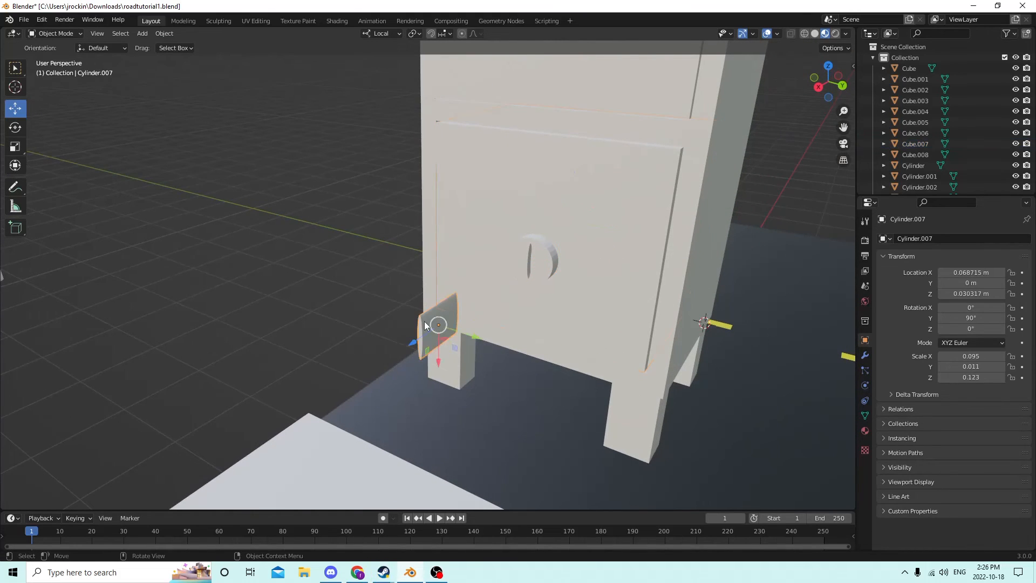
middle_drag(425, 323, 408, 324)
key(g)
key(z)
key(z)
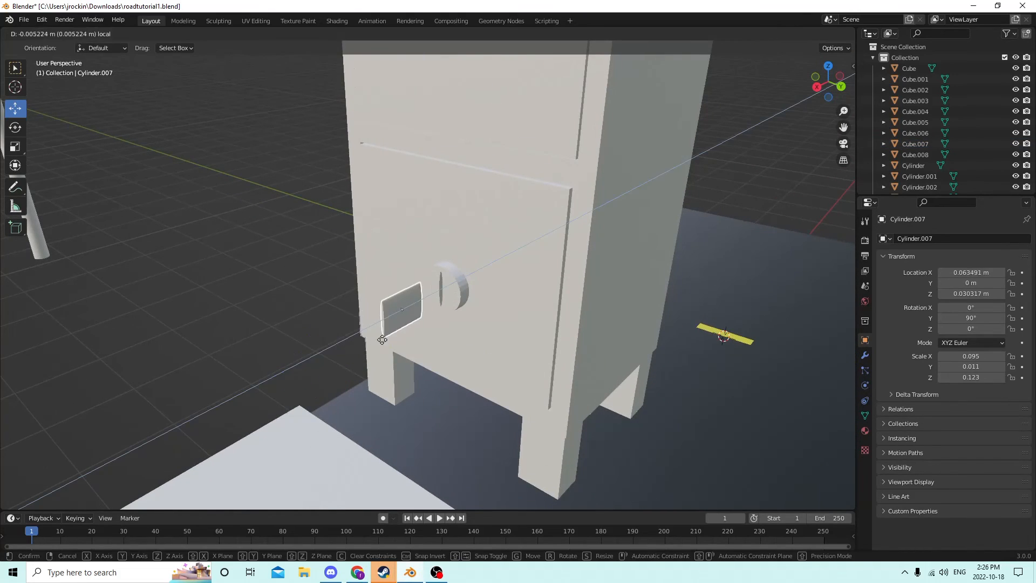
click(440, 294)
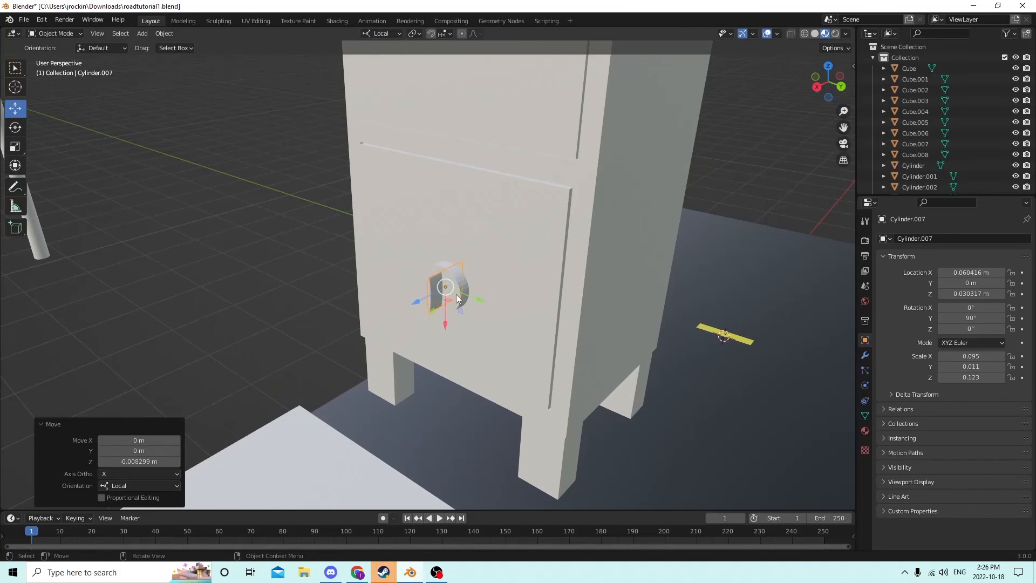
- Cut the thin cylinder out of the lower drawer with the Bool Tool's Auto Boolean Difference
click(511, 247)
click(431, 294)
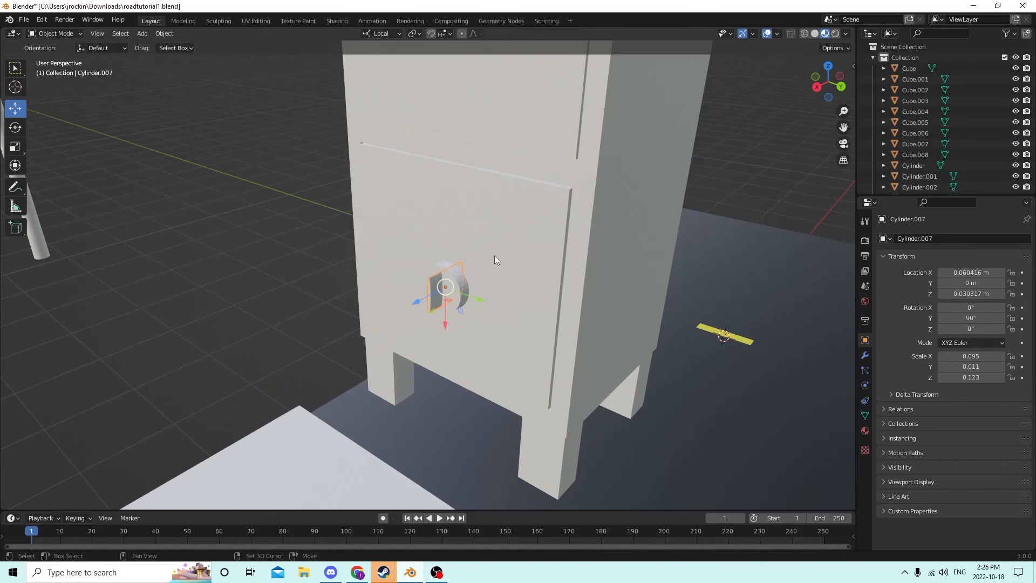
shift+click(495, 255)
click(164, 33)
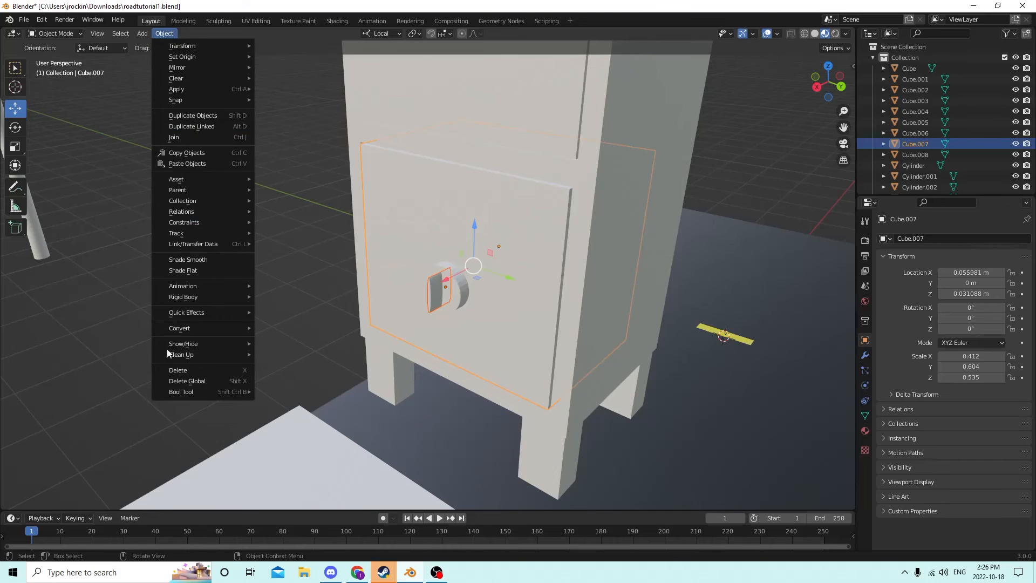
mouse_move(247, 393)
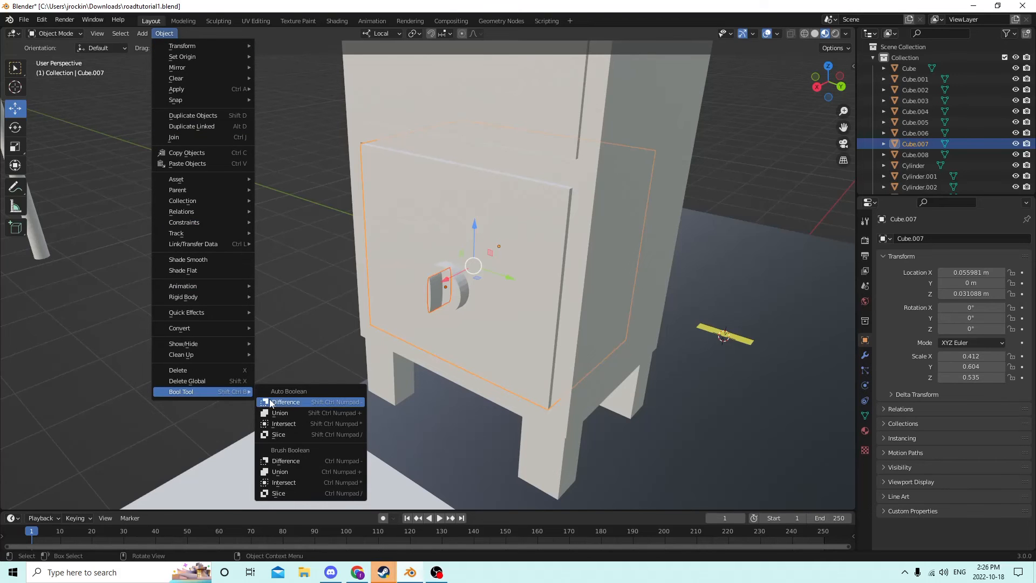
click(273, 402)
- Examine the lower drawer's cut and the knob's mesh in Edit Mode
middle_drag(283, 278, 373, 237)
key(Tab)
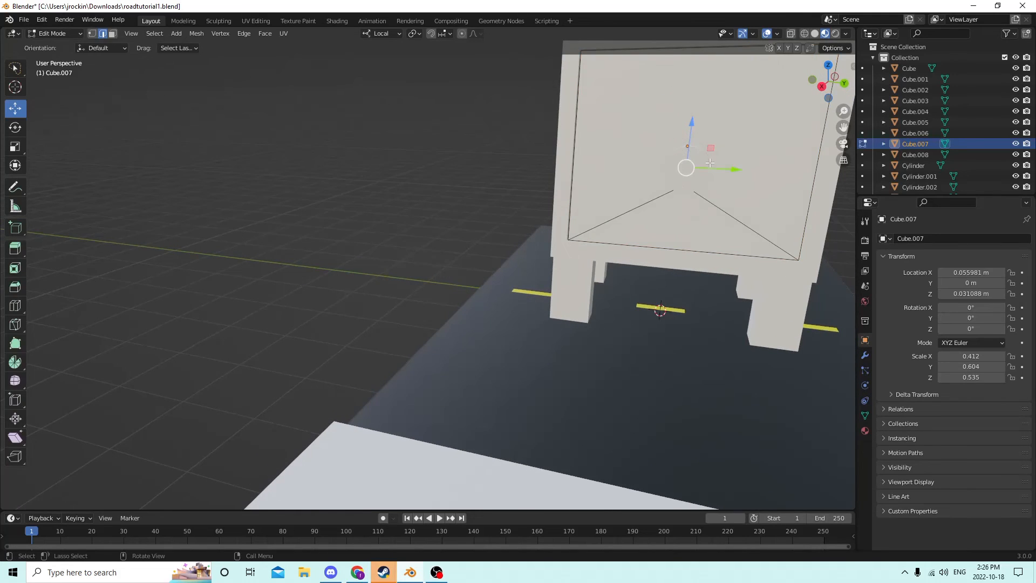
key(Tab)
click(378, 147)
middle_drag(377, 147, 416, 169)
click(542, 194)
key(Tab)
key(Tab)
- Nudge the round knob inward to about X 0.06026 m and scale it down uniformly by a factor of about 0.376
middle_drag(702, 197, 475, 252)
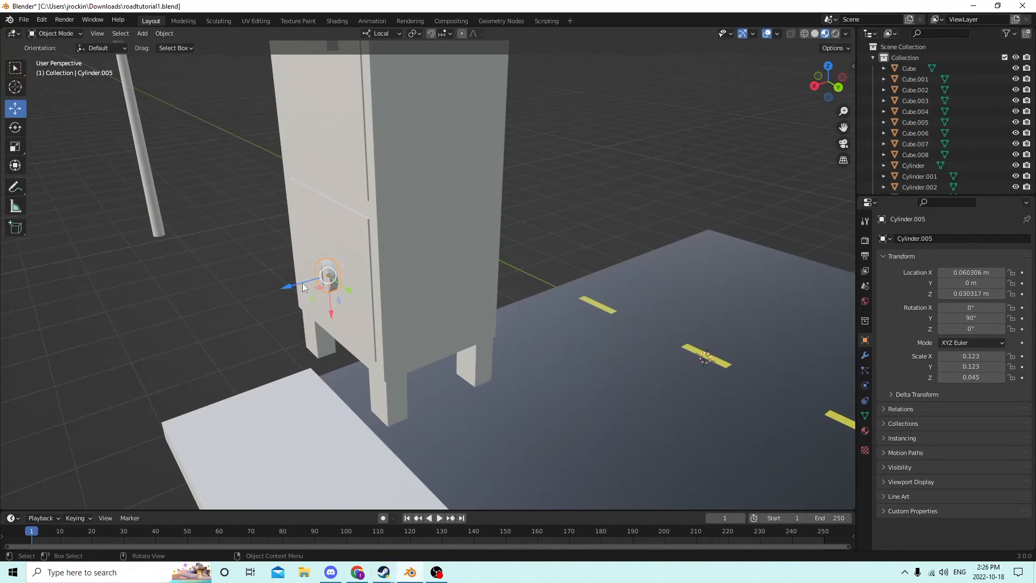
drag(290, 285, 290, 287)
middle_drag(289, 287, 338, 292)
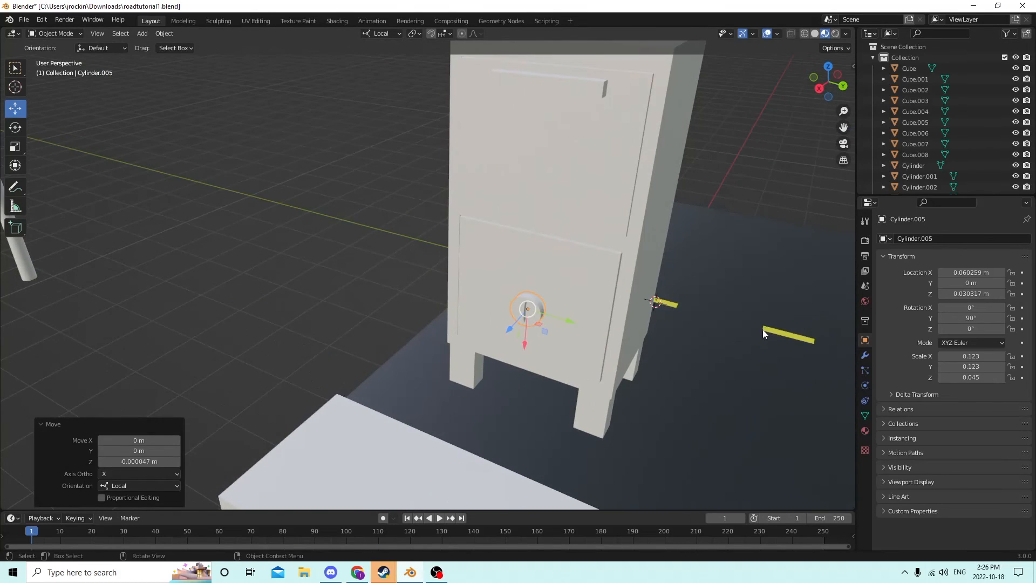
key(s)
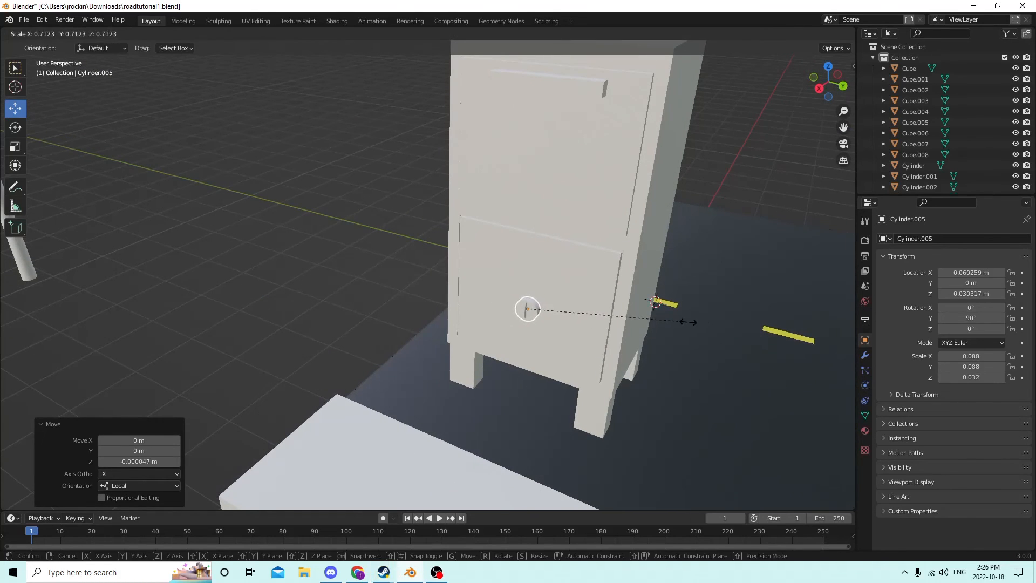
click(613, 319)
middle_drag(614, 320, 610, 293)
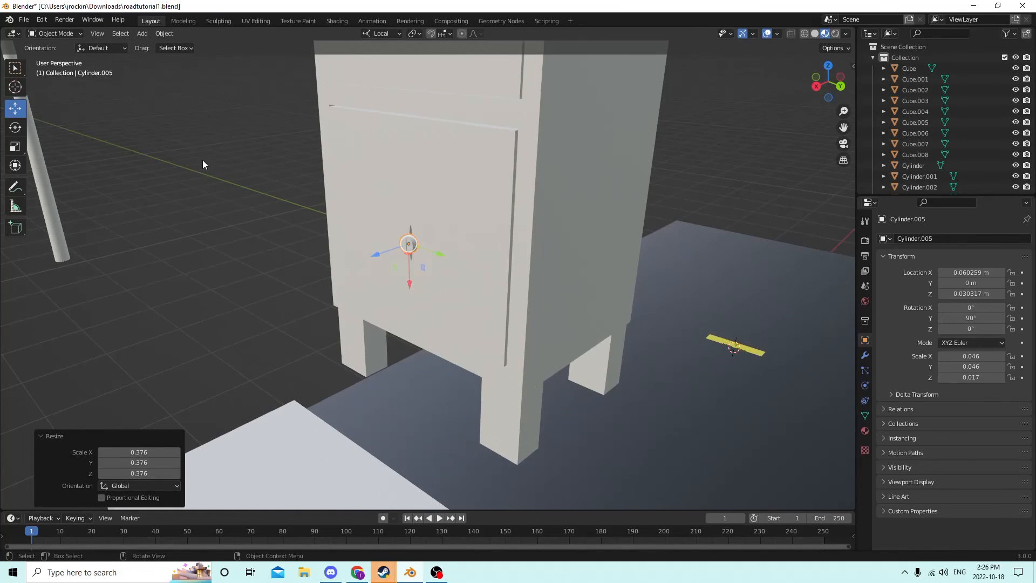
middle_drag(203, 159, 240, 163)
- Undo the round knob's scaling and inward nudge, back to before the lower drawer's Boolean cut
click(32, 19)
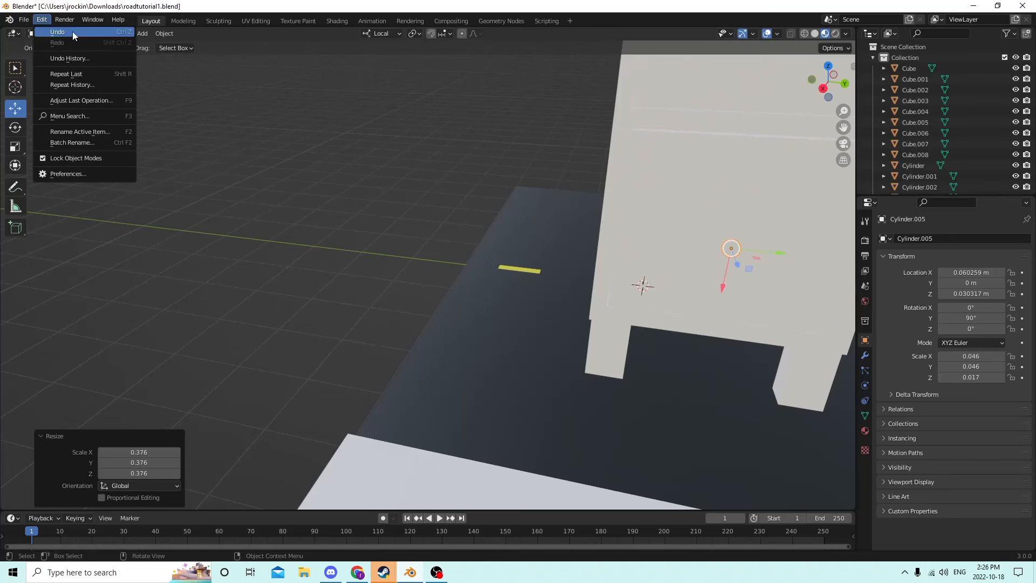
click(73, 31)
click(45, 22)
click(47, 30)
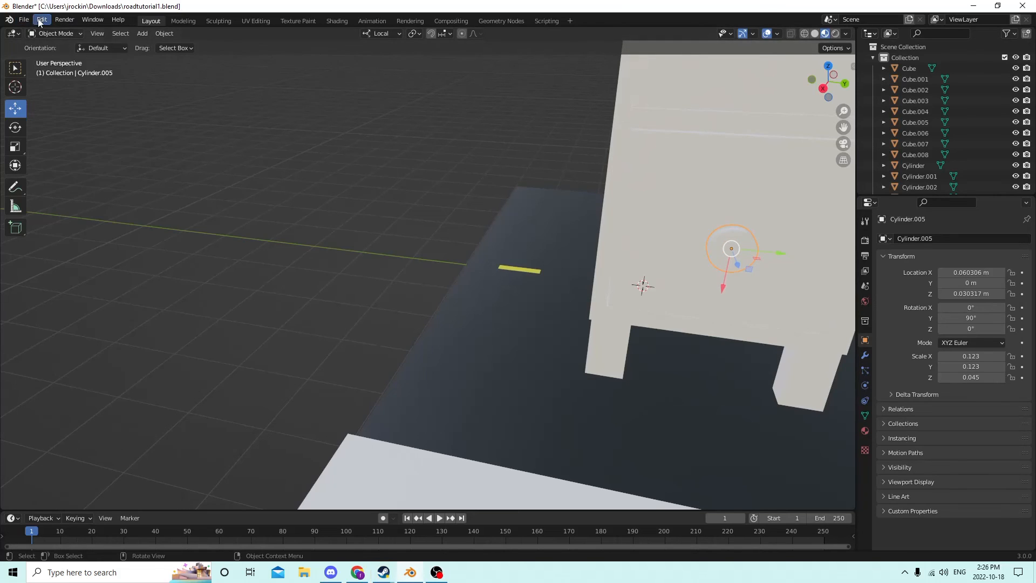
click(45, 23)
click(47, 31)
click(46, 22)
click(47, 30)
click(38, 20)
click(43, 31)
click(31, 22)
click(30, 23)
click(36, 23)
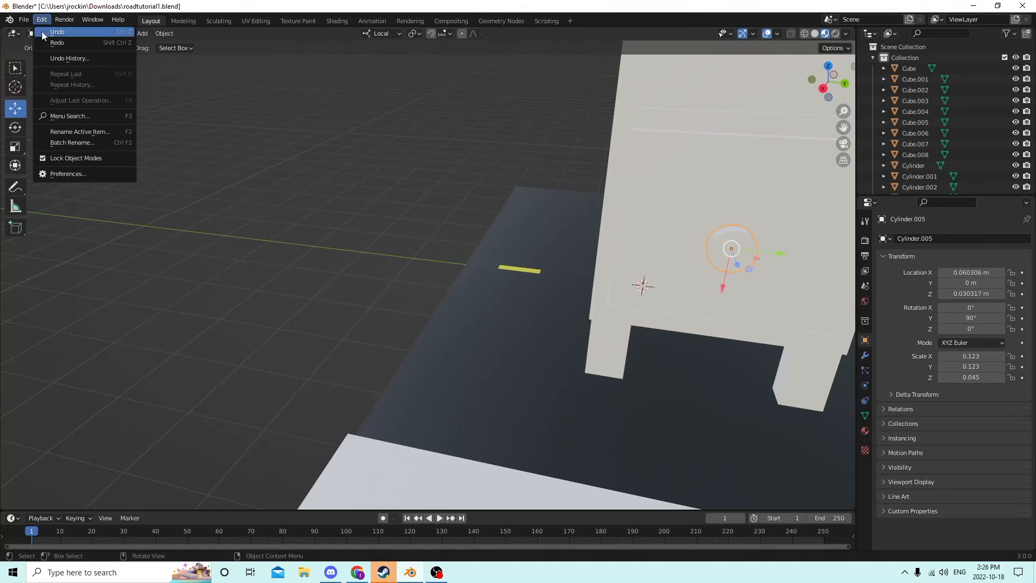
click(41, 31)
click(42, 21)
click(44, 32)
click(43, 22)
click(44, 31)
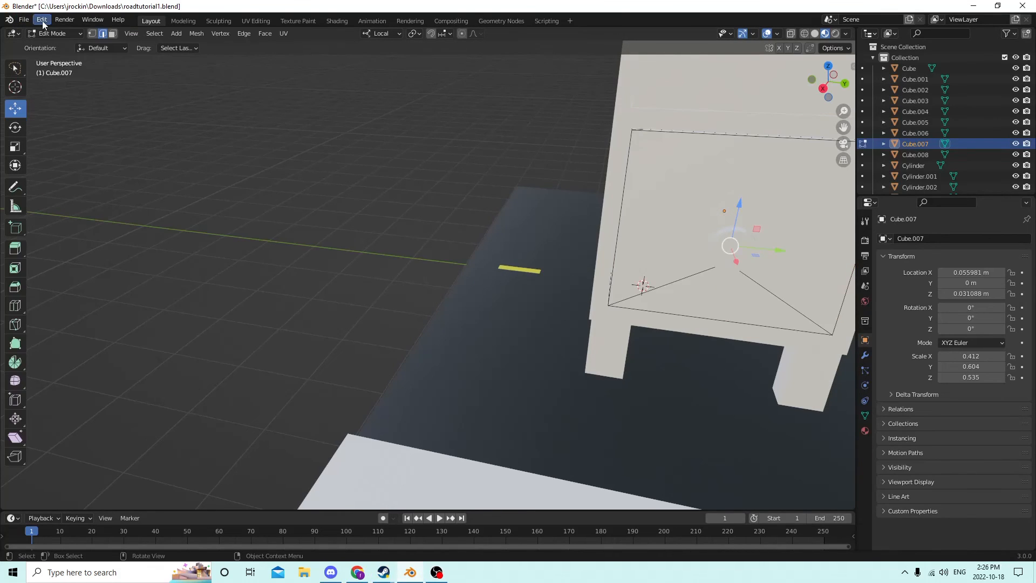
click(48, 22)
click(44, 31)
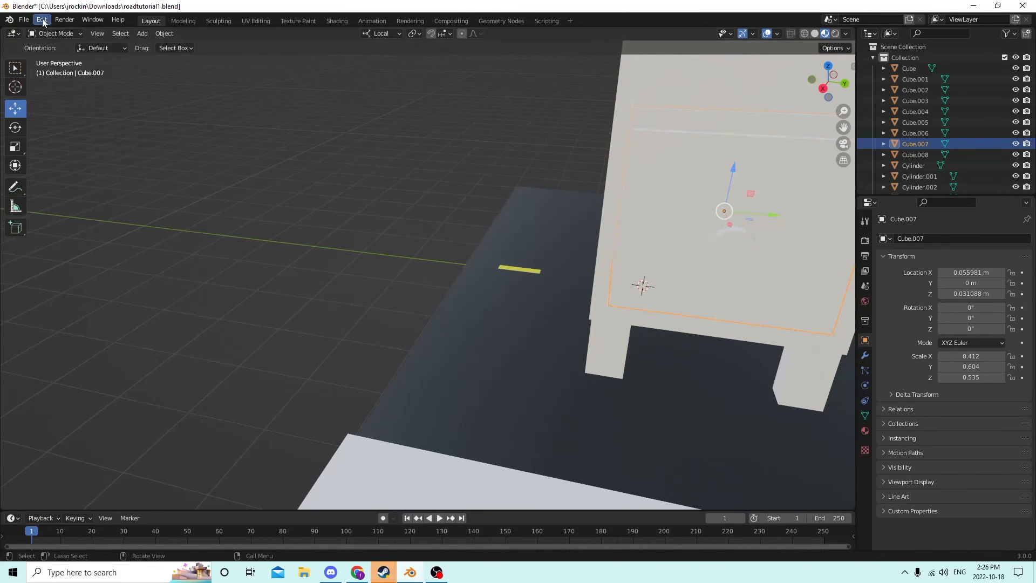
click(42, 20)
click(44, 31)
click(42, 20)
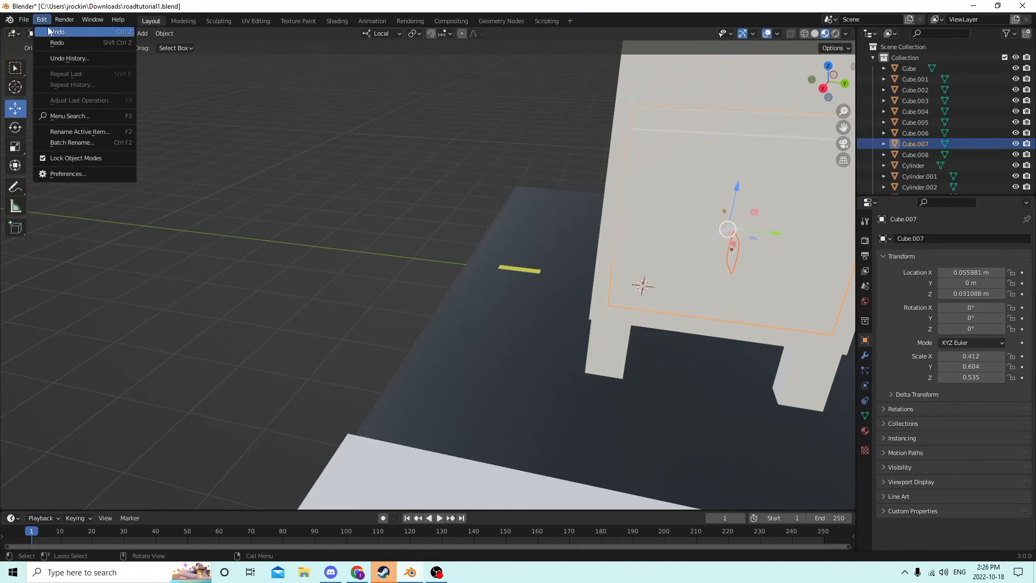
click(44, 31)
click(42, 21)
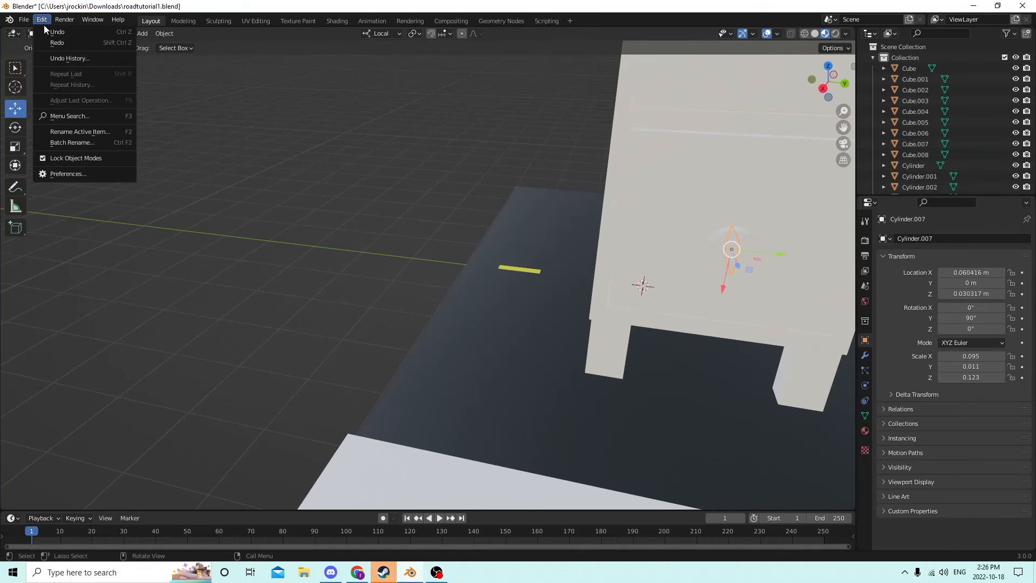
click(44, 31)
click(42, 20)
click(45, 31)
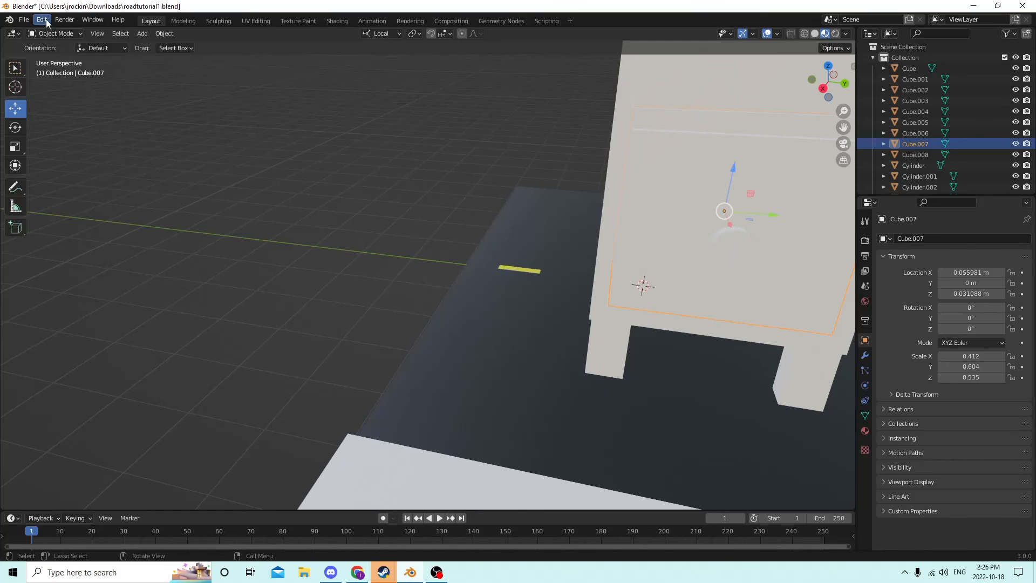
click(48, 22)
click(44, 31)
- Shift the thin cylinder along its local Z axis to about X 0.0605 m
middle_drag(216, 70, 199, 82)
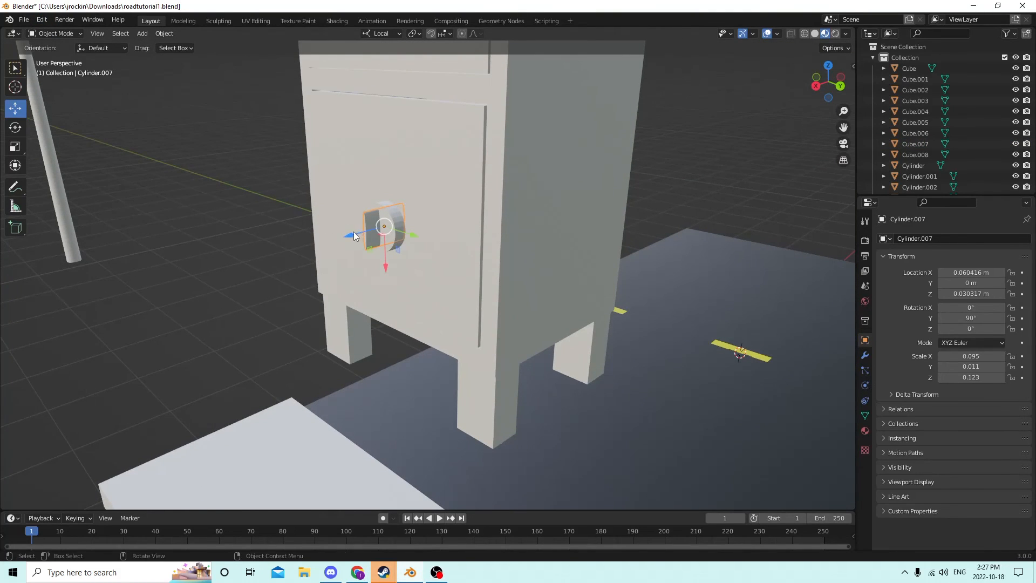
drag(354, 236, 268, 238)
middle_drag(268, 238, 429, 256)
drag(433, 265, 466, 251)
middle_drag(466, 252, 474, 239)
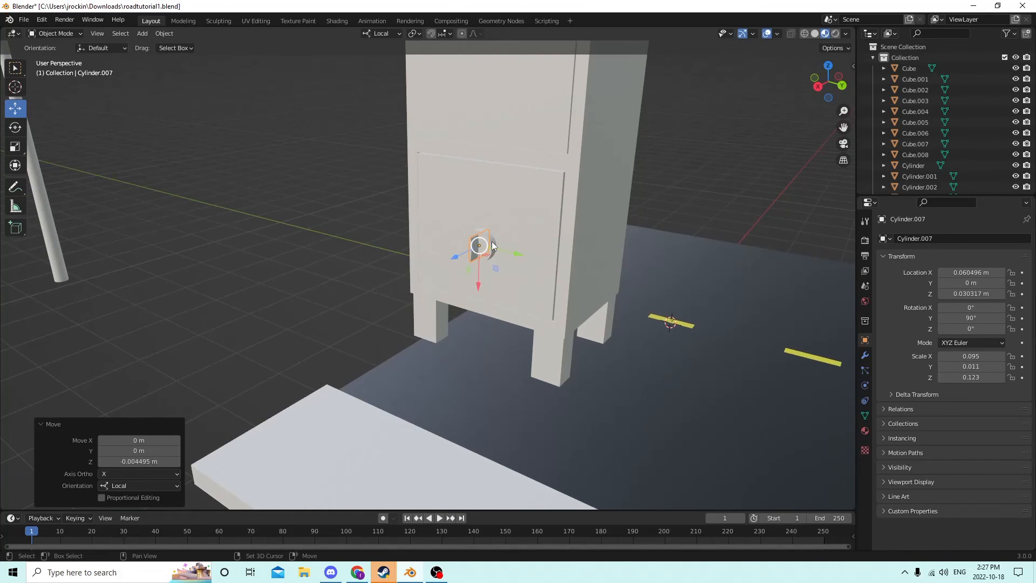
- Move the round knob and thin cylinder together up the lower drawer to about Z 0.035 m and scale both uniformly by about 0.555
click(492, 245)
drag(480, 291, 591, 239)
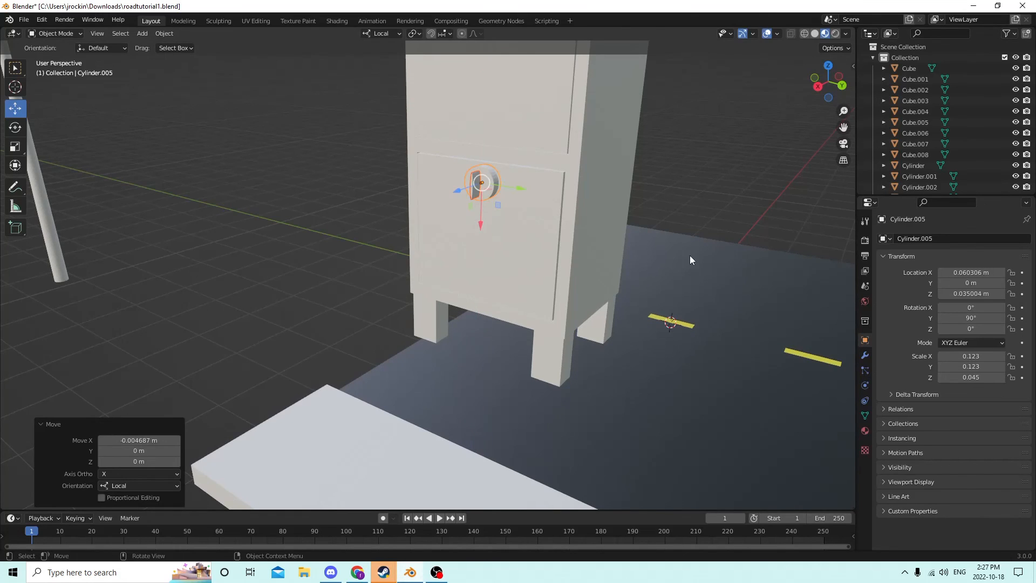
key(s)
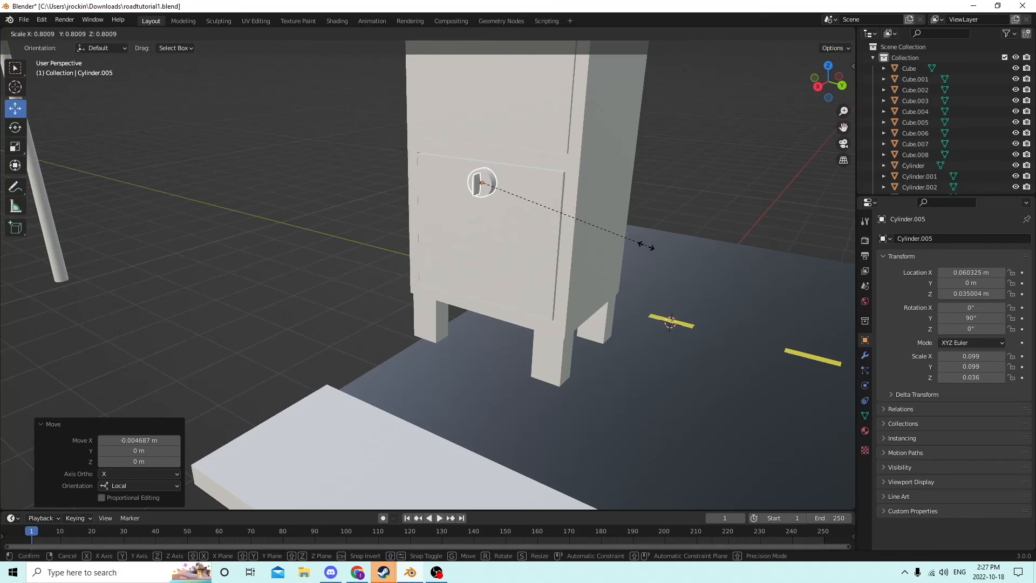
click(594, 233)
mouse_move(605, 233)
middle_down()
mouse_move(638, 235)
mouse_move(605, 248)
middle_up()
scroll(635, 235, up, 2)
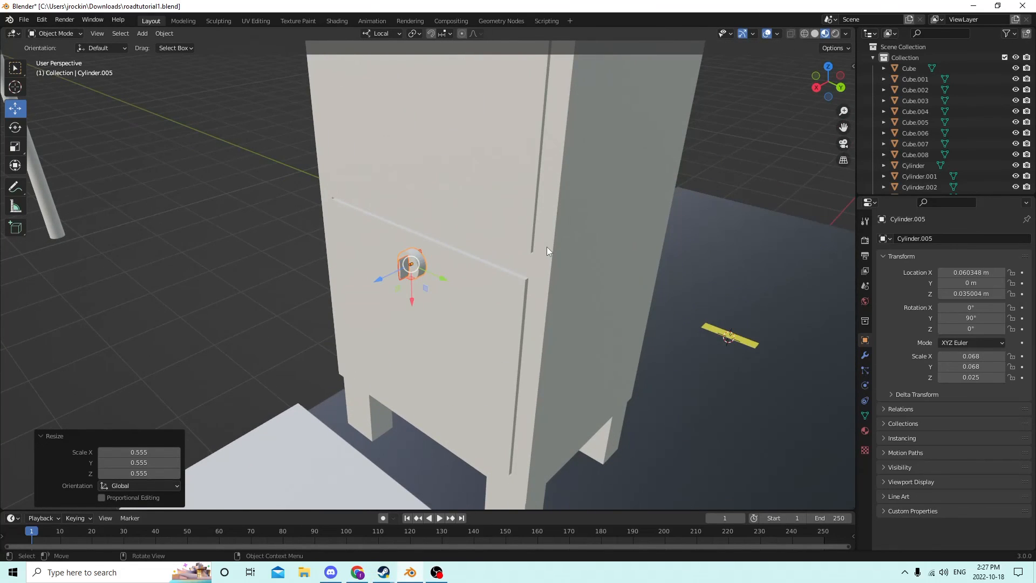
- Push the thin cylinder inward along its local Z axis into the knob's slot, to about X 0.0602 m
scroll(546, 247, up, 2)
click(377, 265)
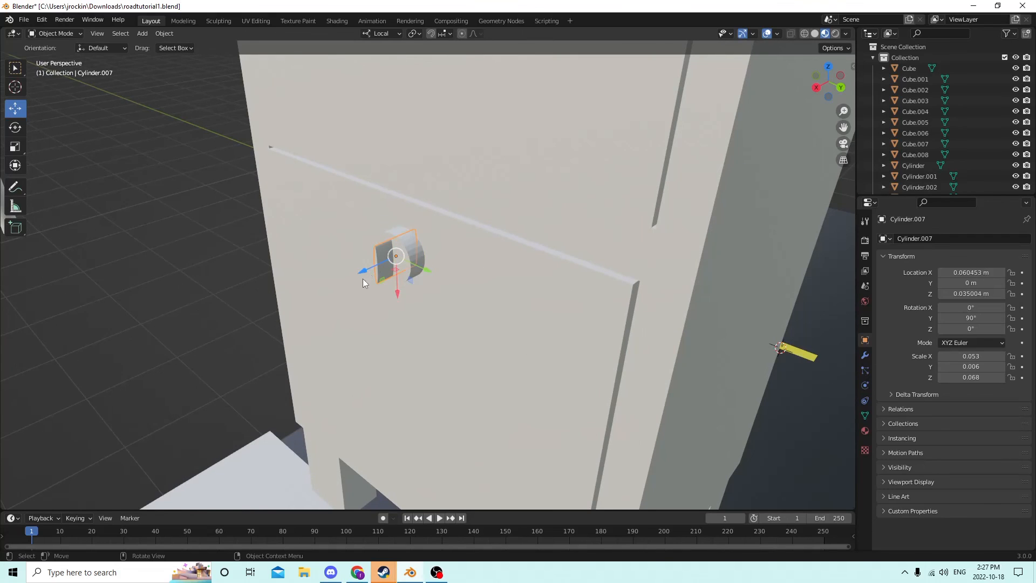
drag(358, 269, 368, 265)
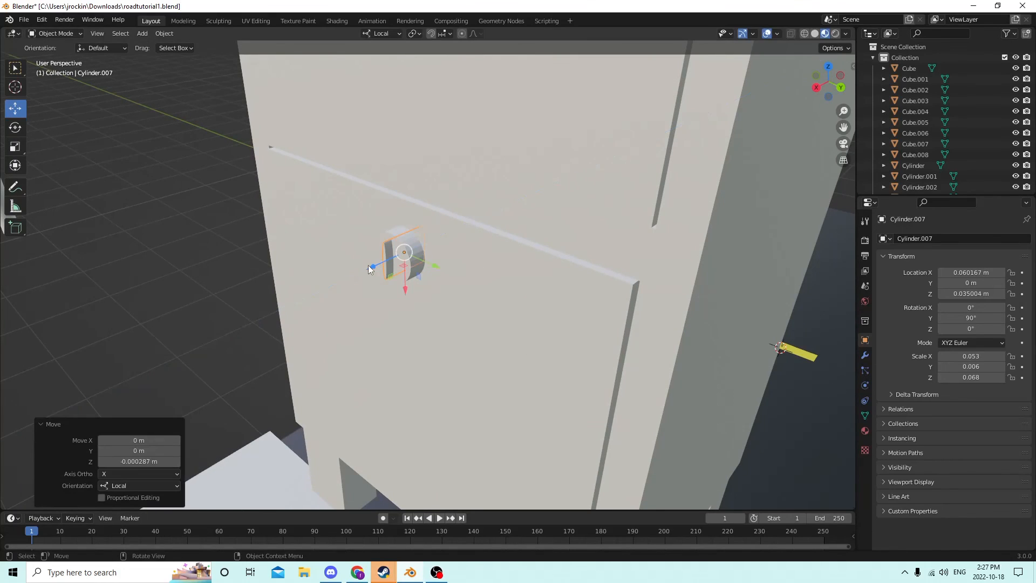
- Cut the thin cylinder out of the lower drawer with Bool Tool's Auto Boolean Difference and check the drawer's mesh in Edit Mode
click(456, 265)
click(166, 33)
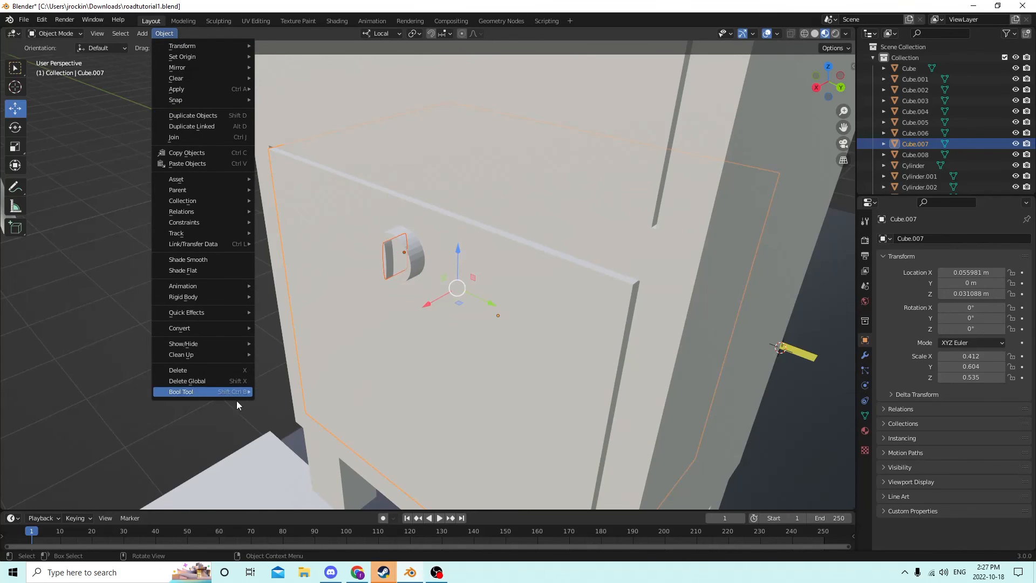
mouse_move(192, 393)
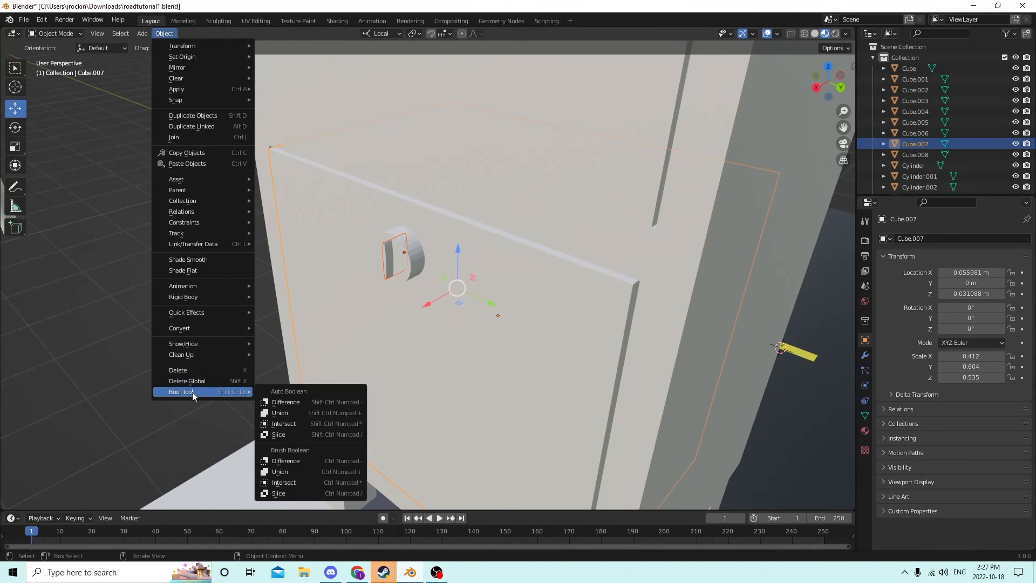
click(292, 403)
mouse_move(419, 274)
middle_down()
mouse_move(475, 255)
mouse_move(393, 273)
mouse_move(364, 251)
mouse_move(434, 238)
mouse_move(414, 232)
mouse_move(383, 248)
mouse_move(391, 244)
middle_up()
scroll(430, 240, down, 2)
key(Tab)
scroll(346, 183, up, 2)
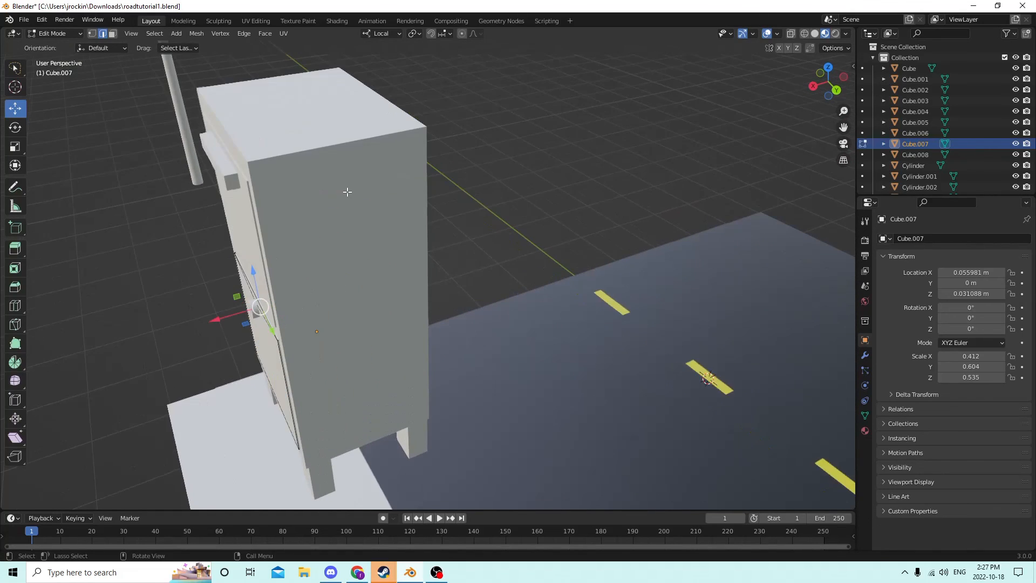
scroll(346, 184, down, 2)
middle_drag(346, 184, 355, 210)
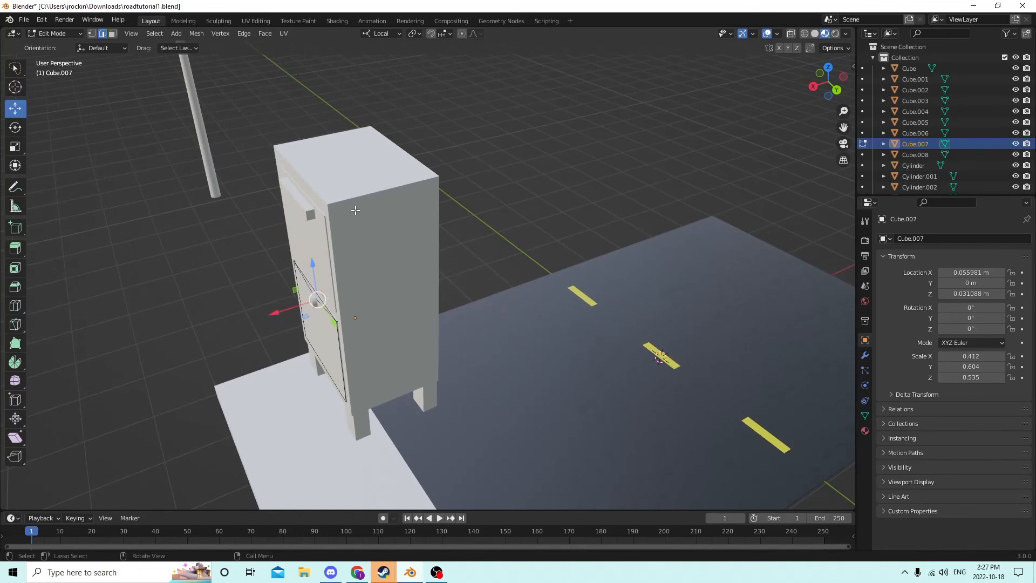
key(Tab)
- Lower the rear top edge of the cabinet body by about 0.00135 m in Edit Mode to slope its top
click(382, 190)
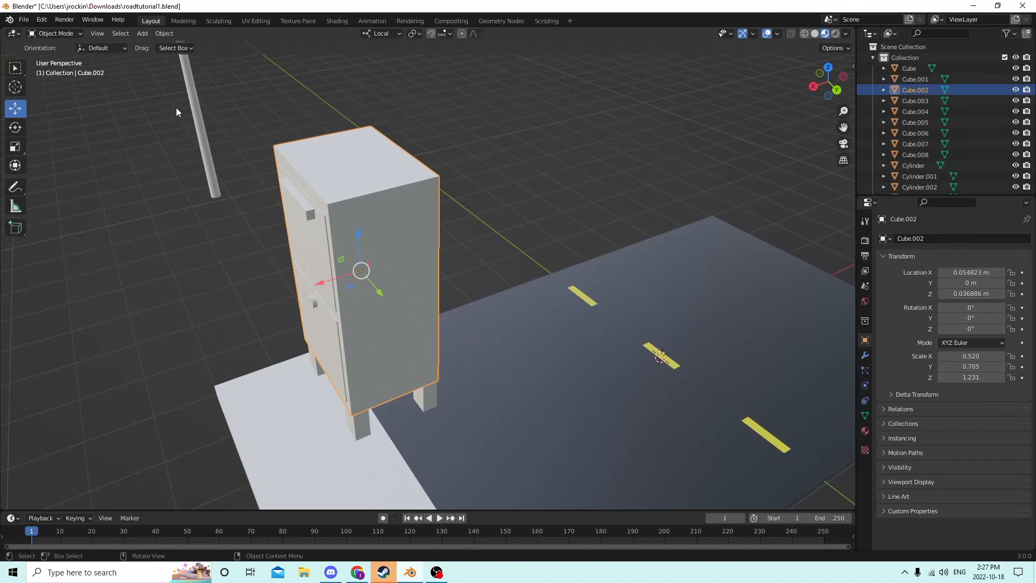
key(Tab)
click(102, 36)
middle_drag(367, 99, 331, 96)
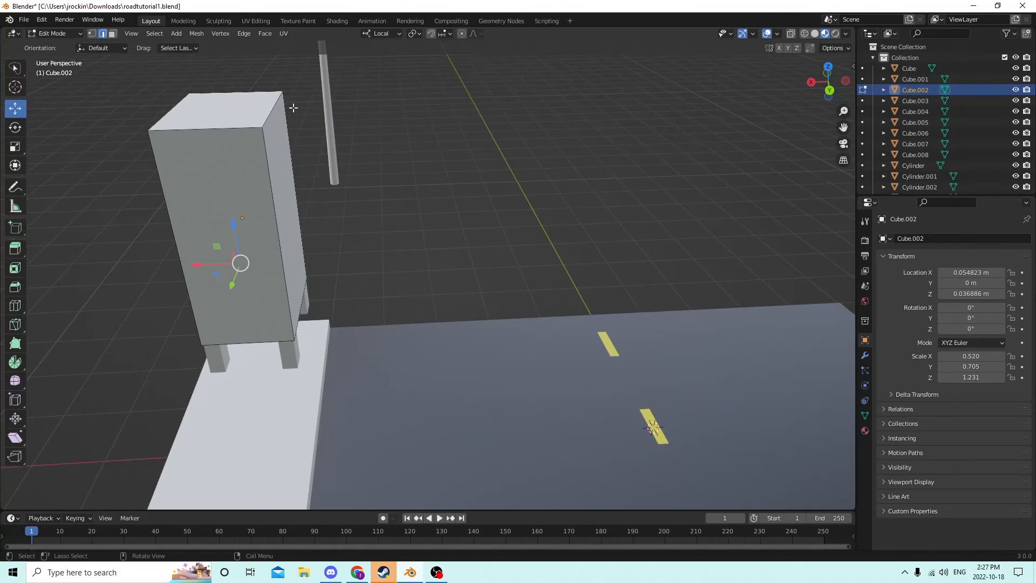
click(269, 106)
drag(265, 64, 270, 81)
middle_drag(270, 81, 353, 87)
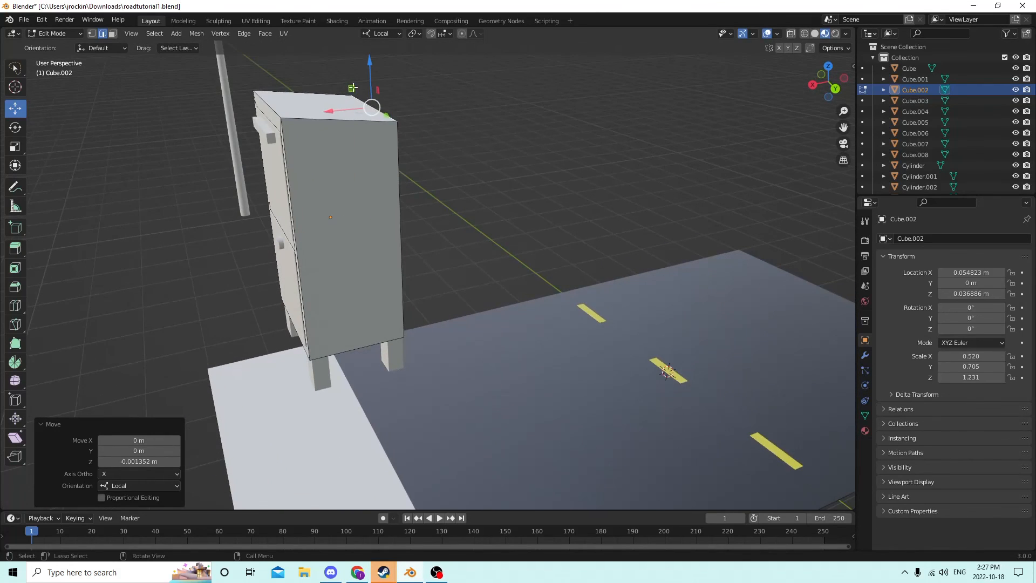
click(498, 169)
scroll(505, 162, down, 1)
- Join three cabinet legs, both drawers with their handle and knob, and the cabinet body into one object
middle_drag(505, 160, 550, 125)
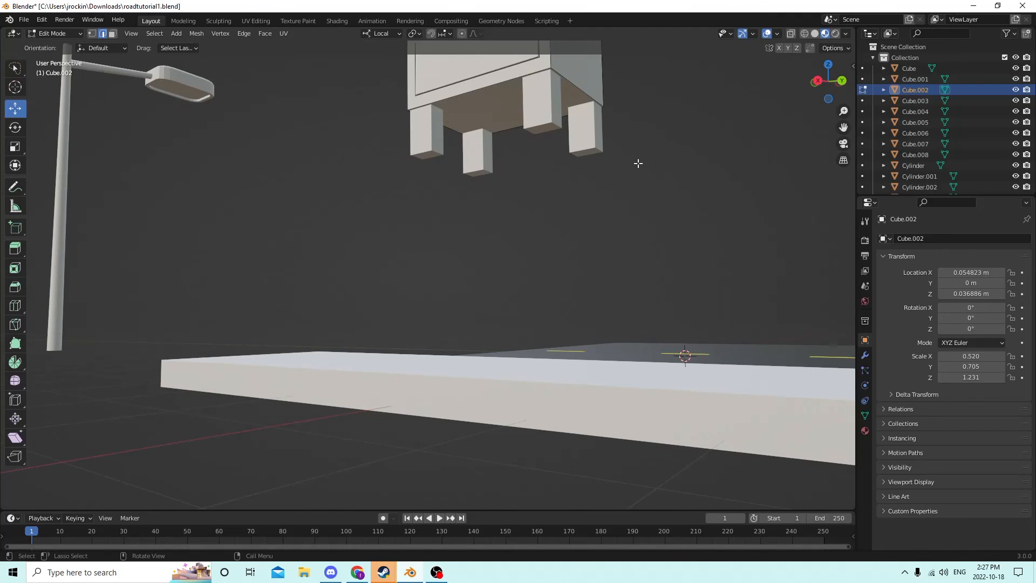
key(Tab)
click(588, 137)
click(536, 114)
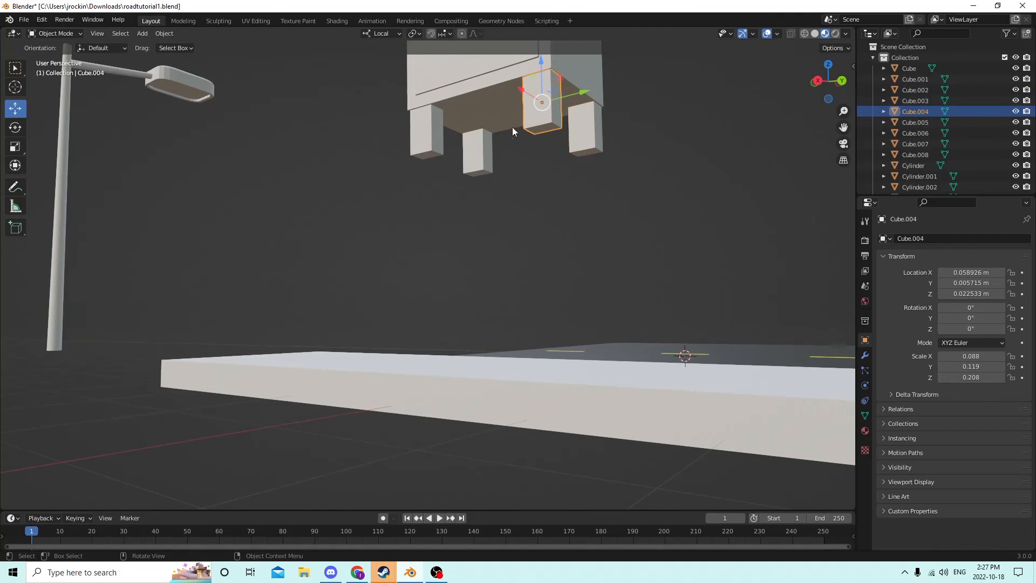
shift+click(472, 154)
shift+click(438, 142)
middle_drag(442, 142, 451, 168)
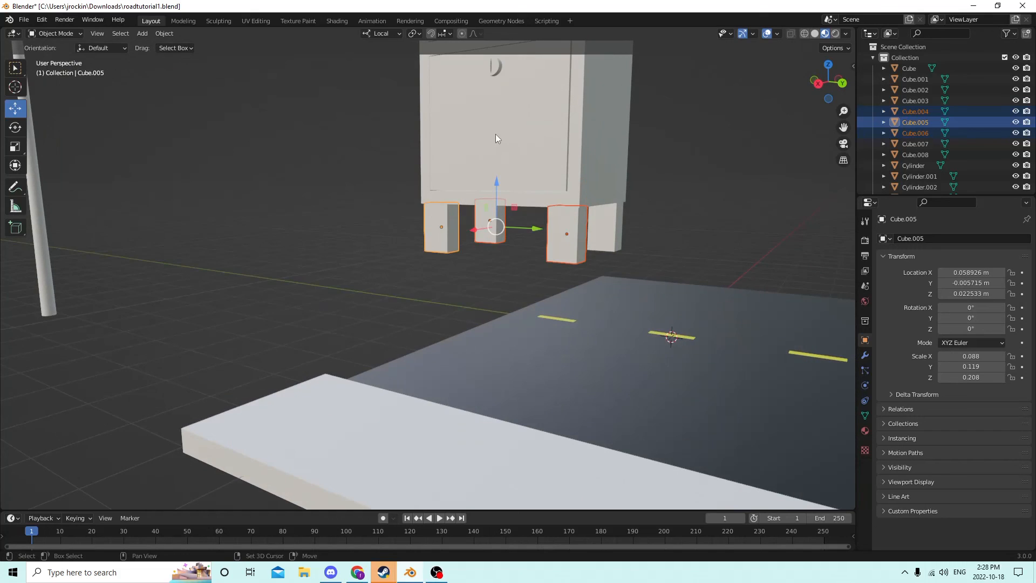
shift+click(496, 134)
middle_drag(495, 134, 402, 179)
shift+click(442, 187)
shift+click(444, 194)
shift+click(529, 175)
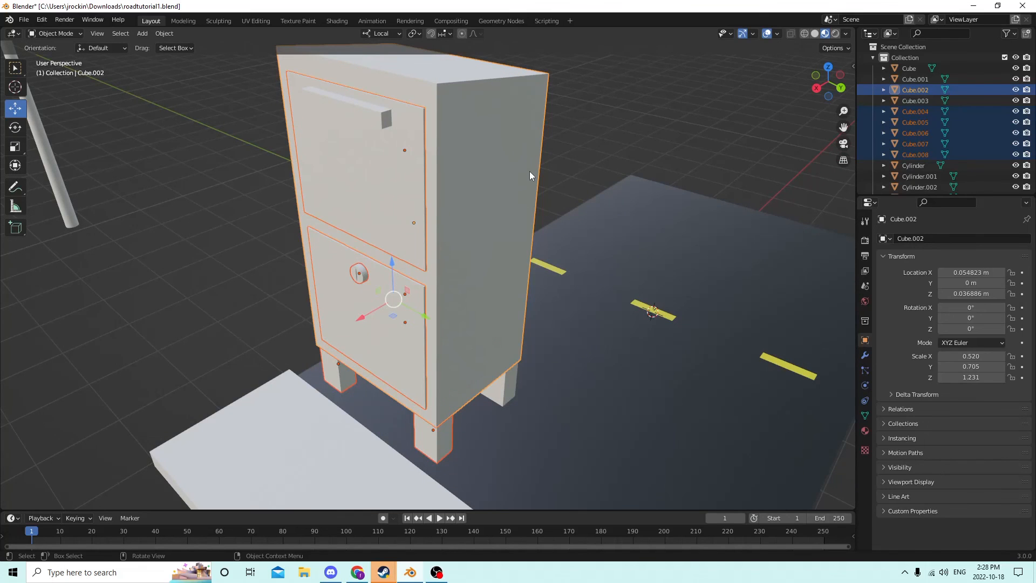
key(ctrl+j)
- Try lowering the joined cabinet by about 0.0172 m toward the sidewalk slab, and undo the move
middle_drag(526, 173, 570, 164)
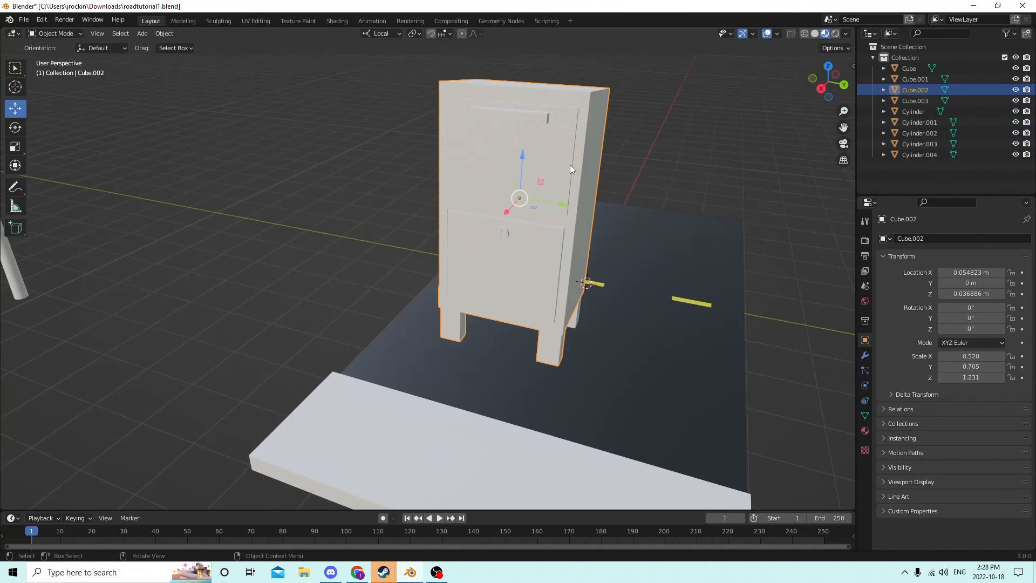
drag(521, 166, 484, 278)
mouse_move(483, 278)
middle_down()
mouse_move(429, 249)
mouse_move(364, 255)
mouse_move(444, 236)
mouse_move(392, 233)
mouse_move(428, 277)
mouse_move(470, 276)
middle_up()
scroll(532, 277, down, 3)
middle_drag(532, 277, 605, 265)
click(42, 19)
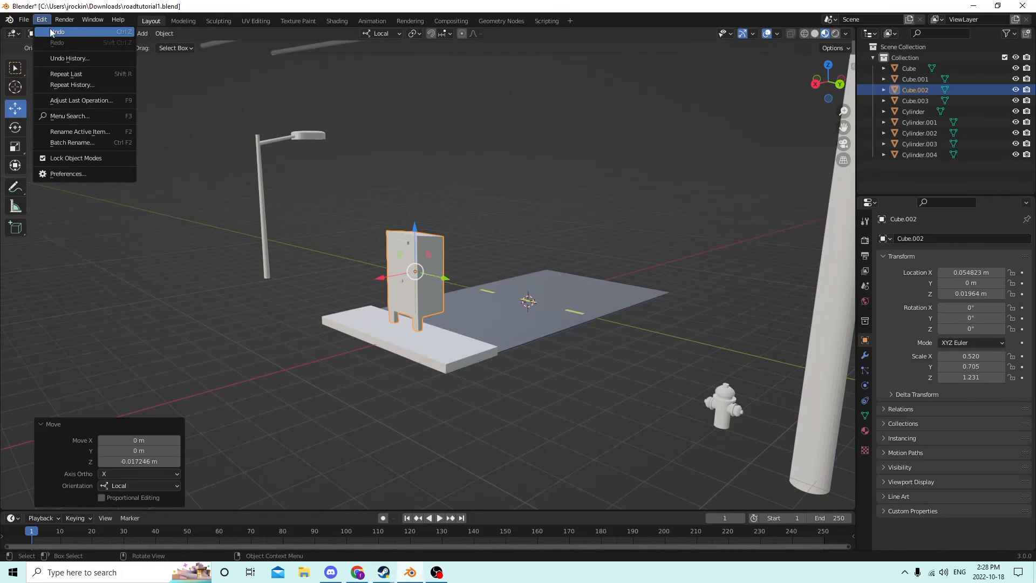
click(50, 29)
- Join the remaining separate rear leg to the cabinet object
middle_drag(189, 87, 365, 189)
key(ctrl+z)
key(ctrl+z)
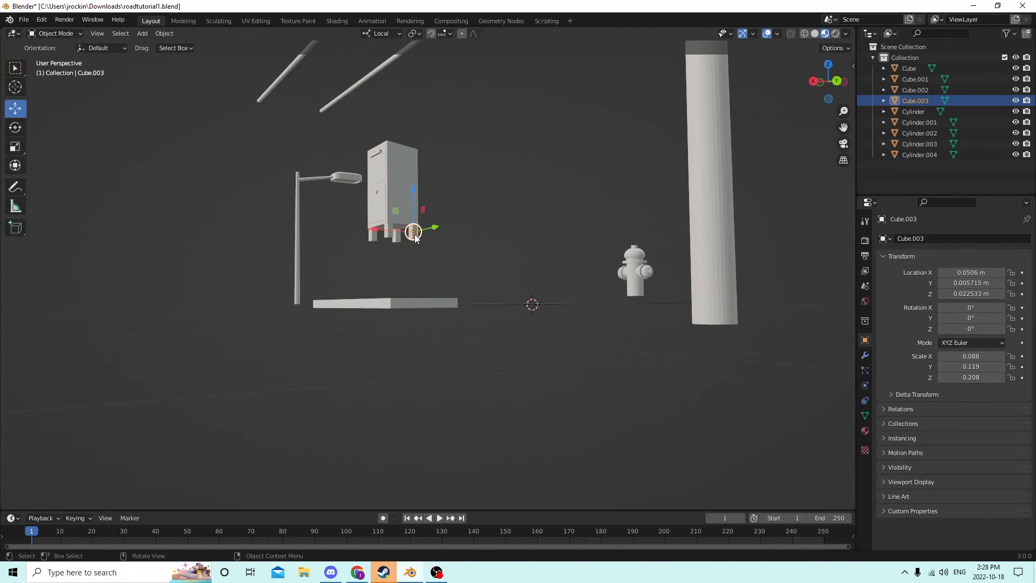
middle_drag(413, 199, 506, 229)
- Lower the complete cabinet to about Z 0.0182 m and move it along Y to about 0.063 m, beside the fire hydrant
drag(438, 158, 452, 220)
middle_drag(452, 221, 478, 246)
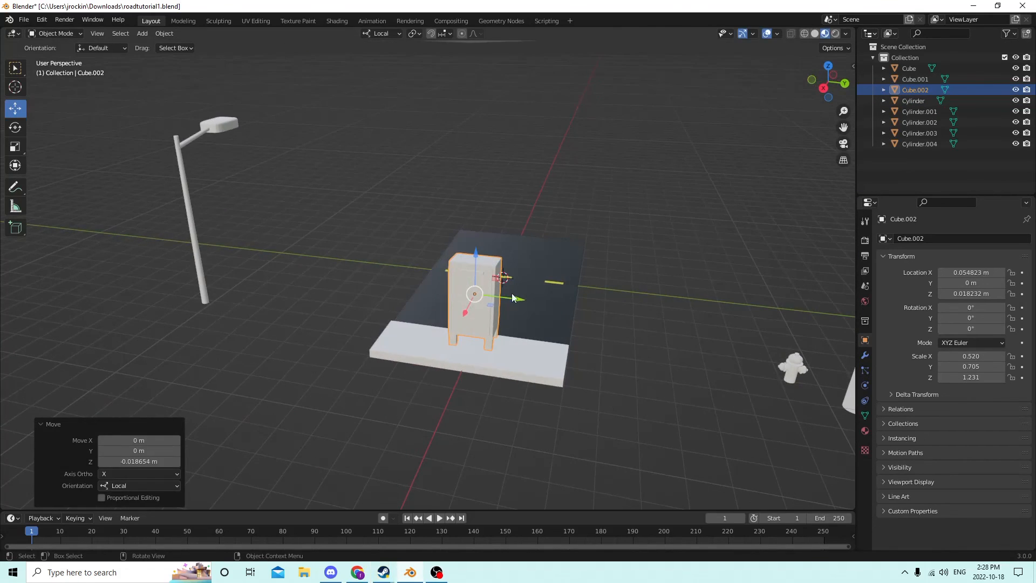
drag(518, 299, 691, 323)
middle_drag(690, 324, 668, 296)
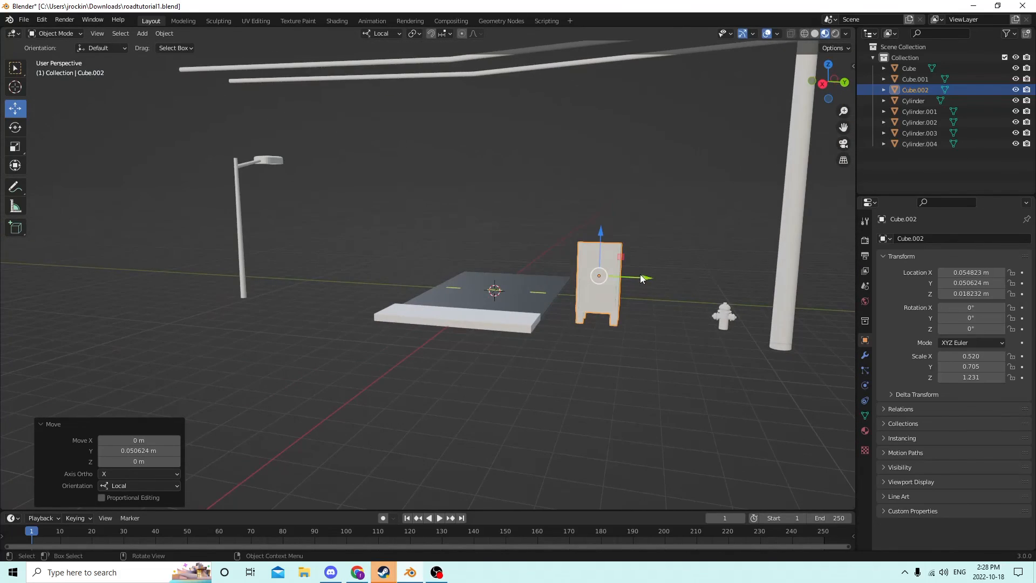
drag(644, 279, 681, 277)
middle_drag(681, 274, 599, 284)
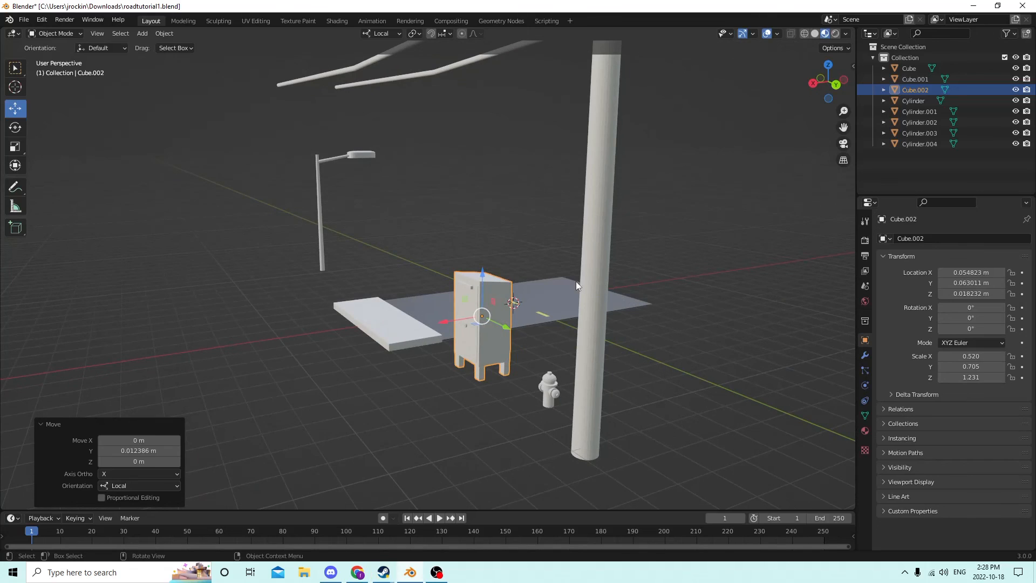